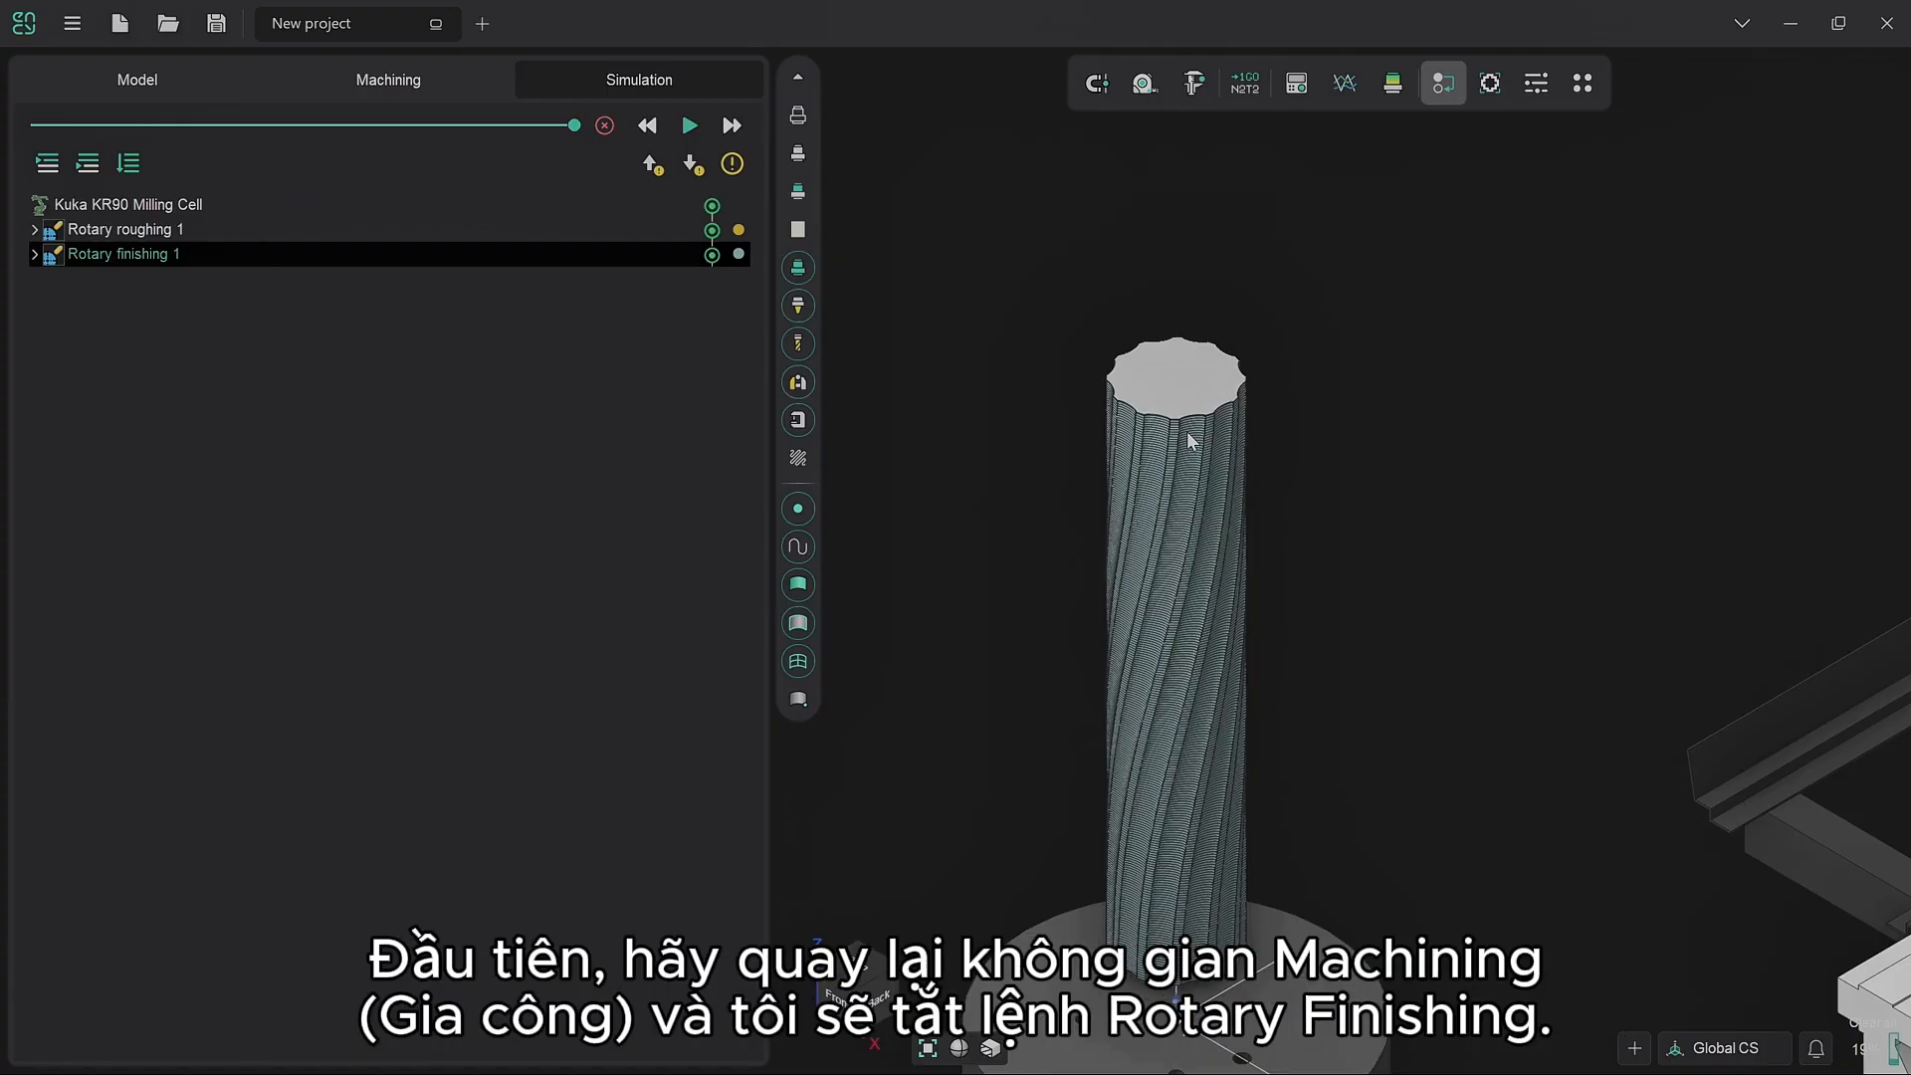
Step: Return to the machining workspace and disable the Rotary finishing 1 operation
click(391, 78)
click(574, 451)
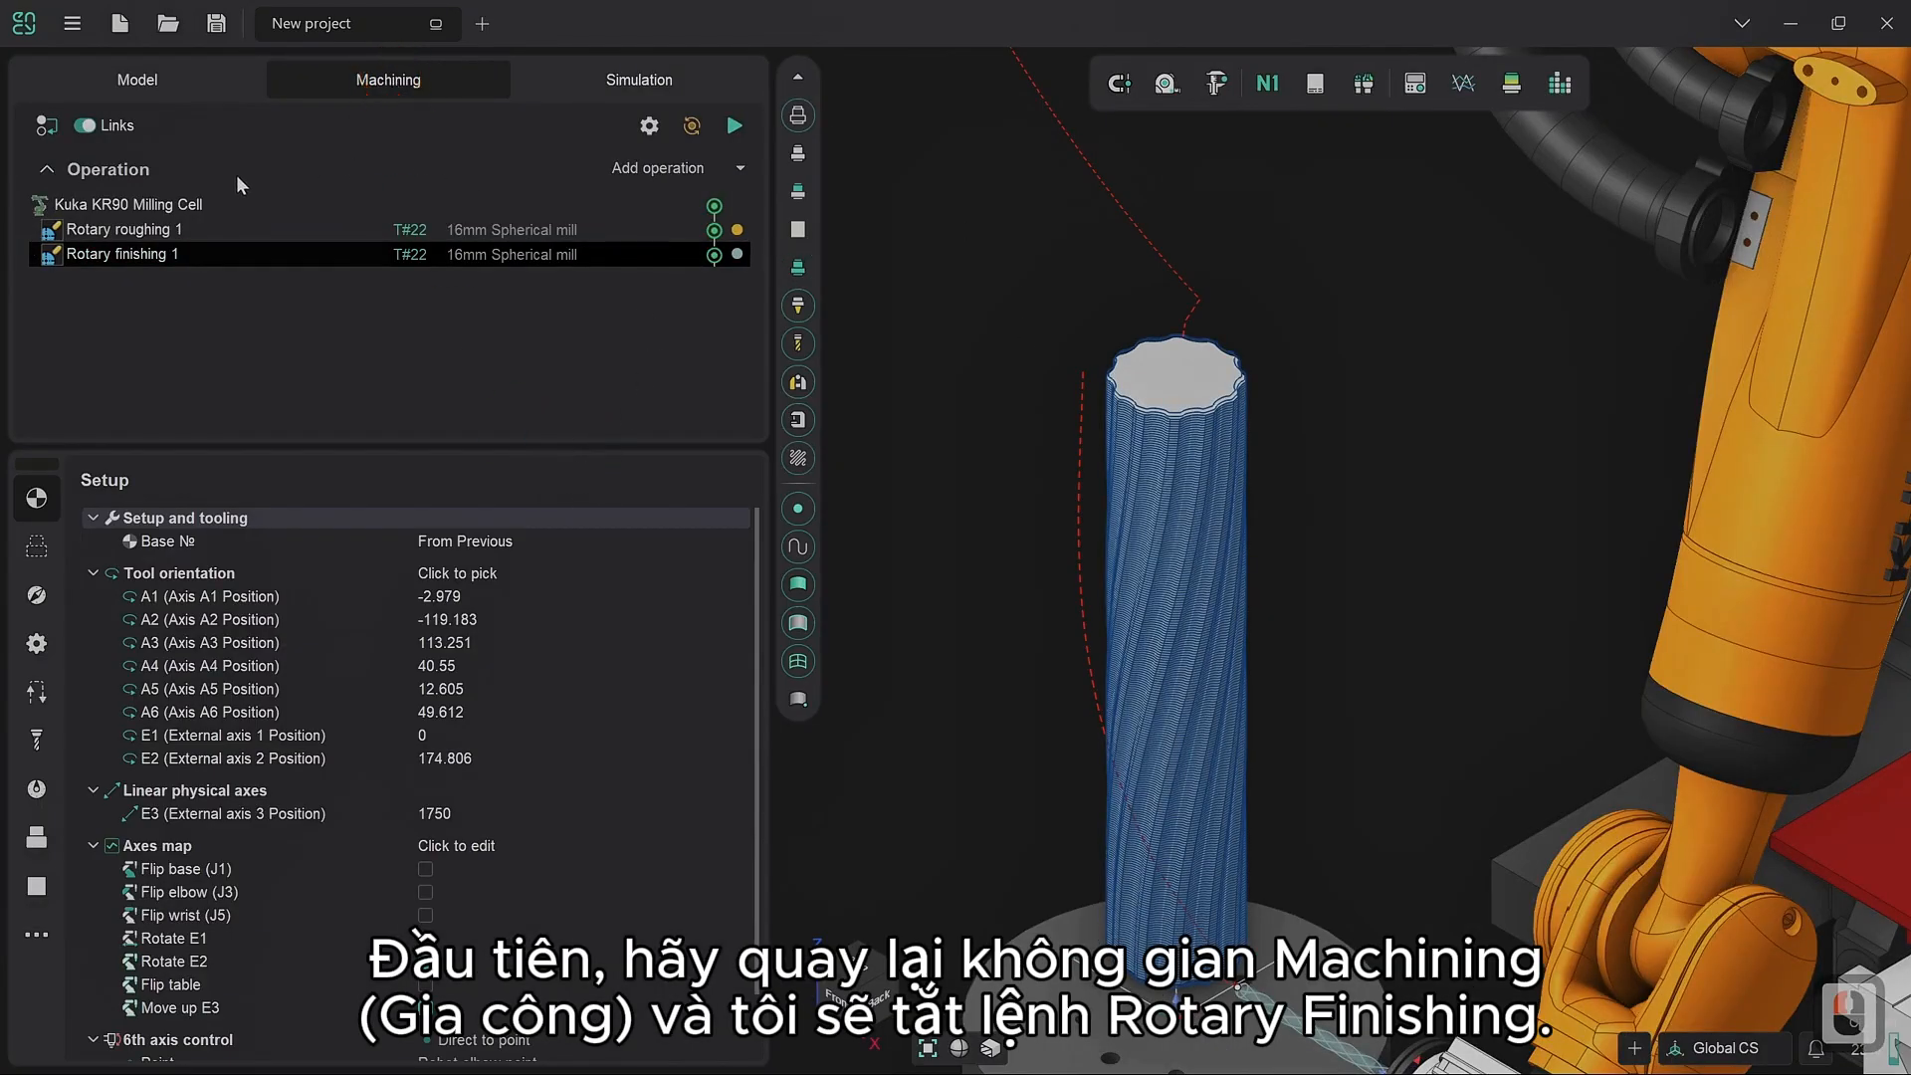
right_click(717, 251)
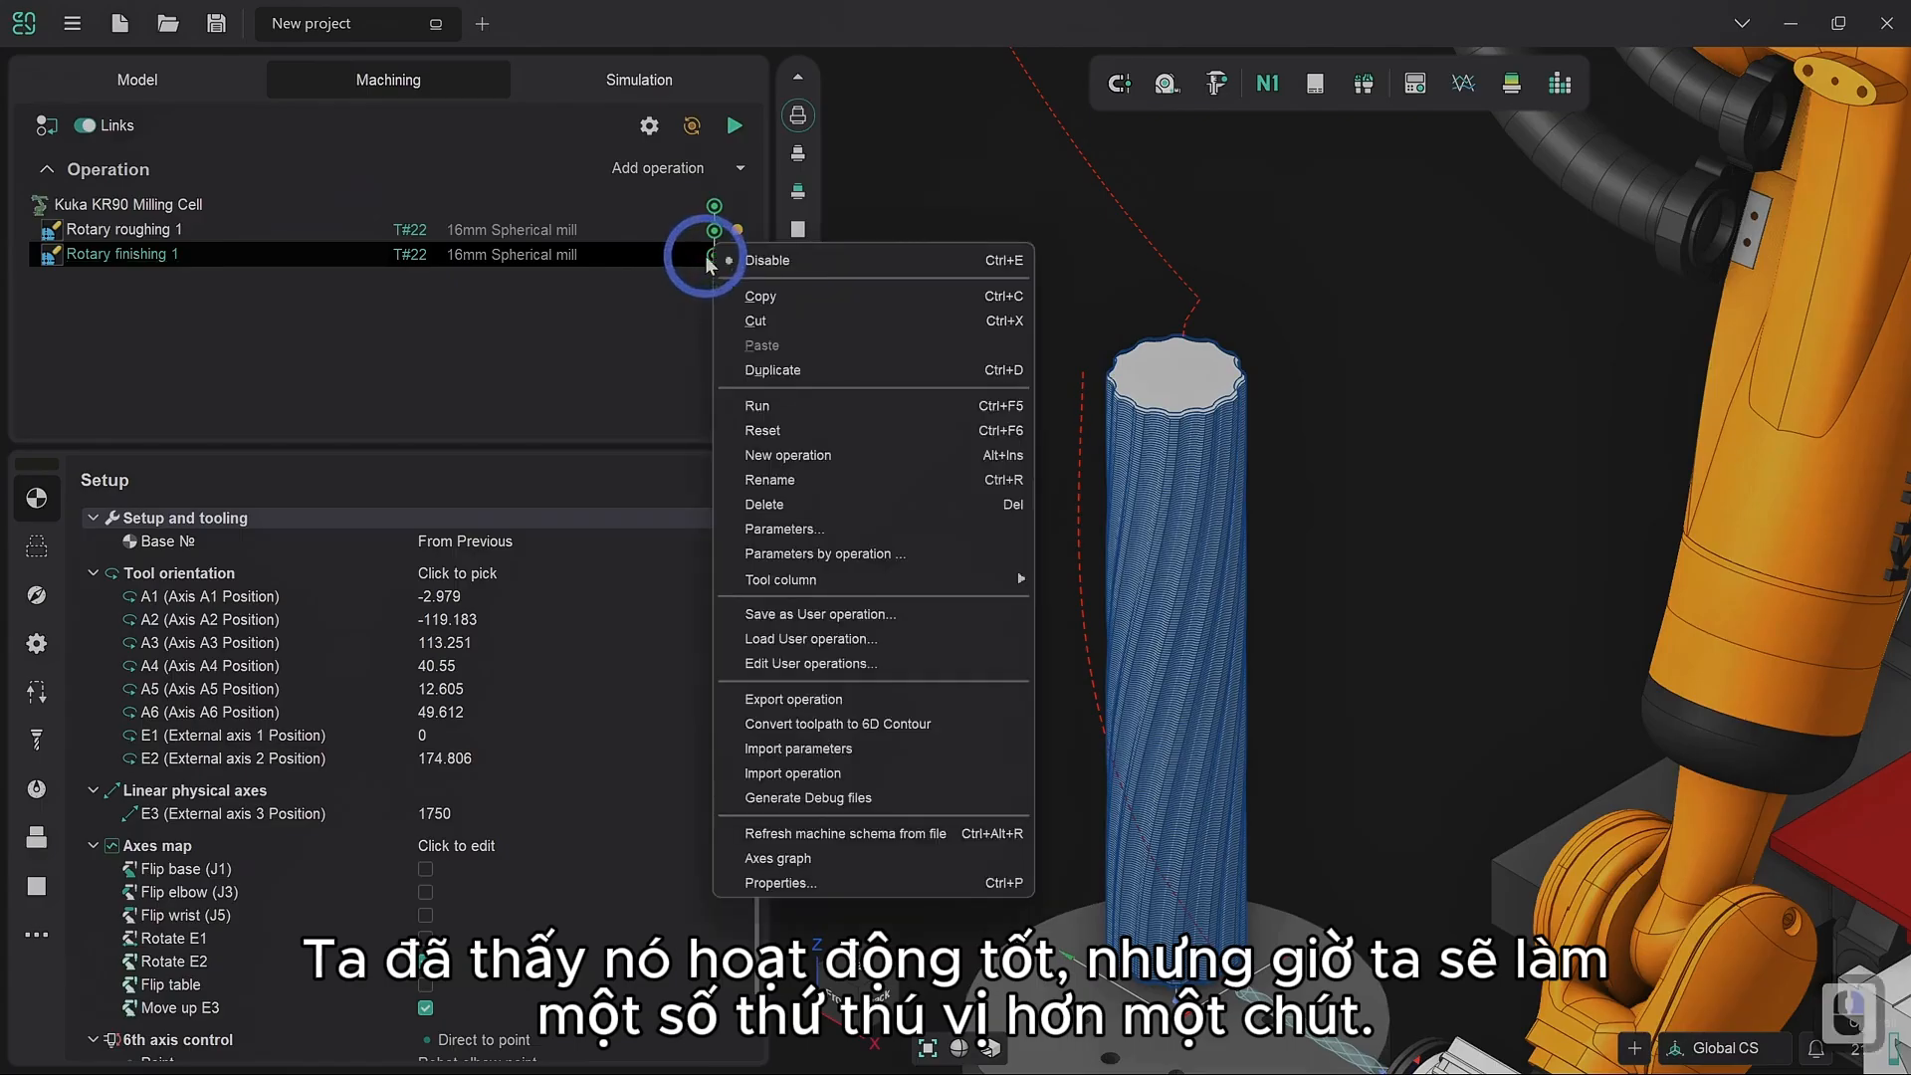
click(768, 260)
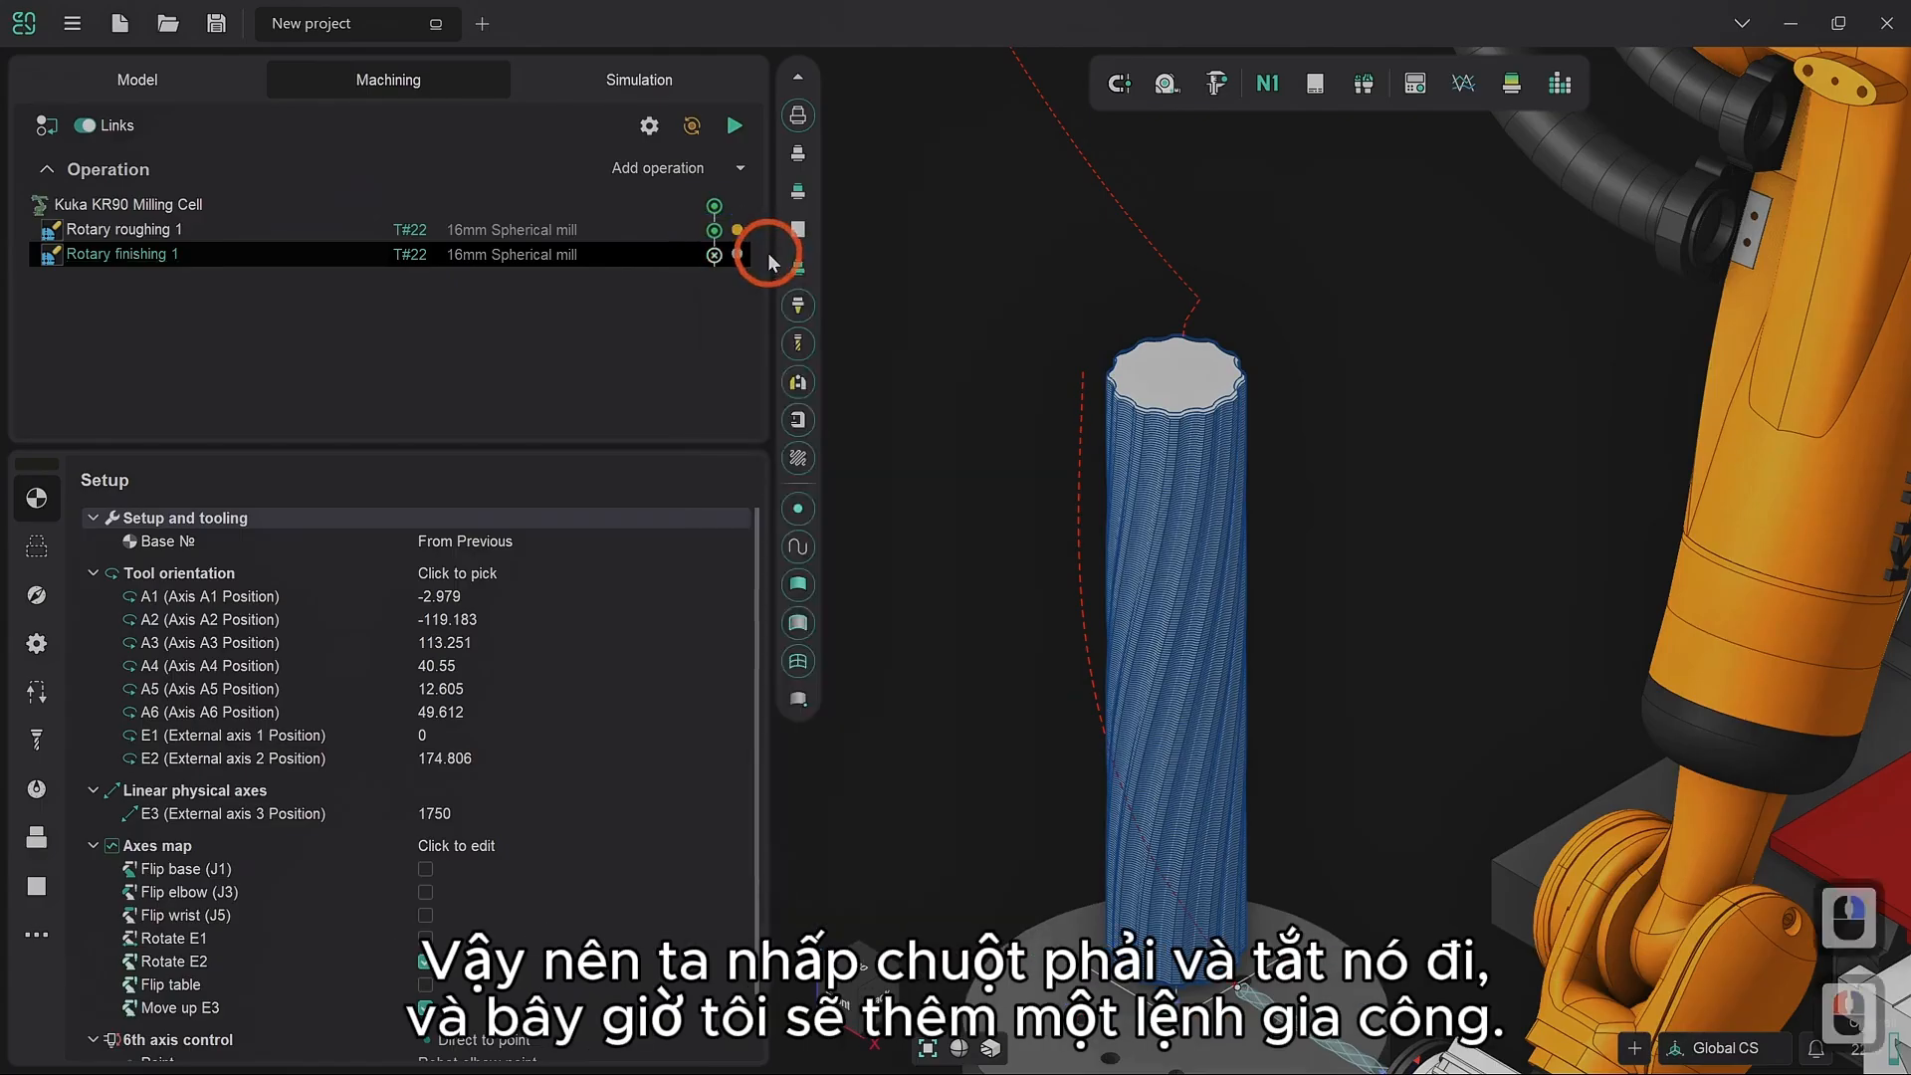
click(539, 302)
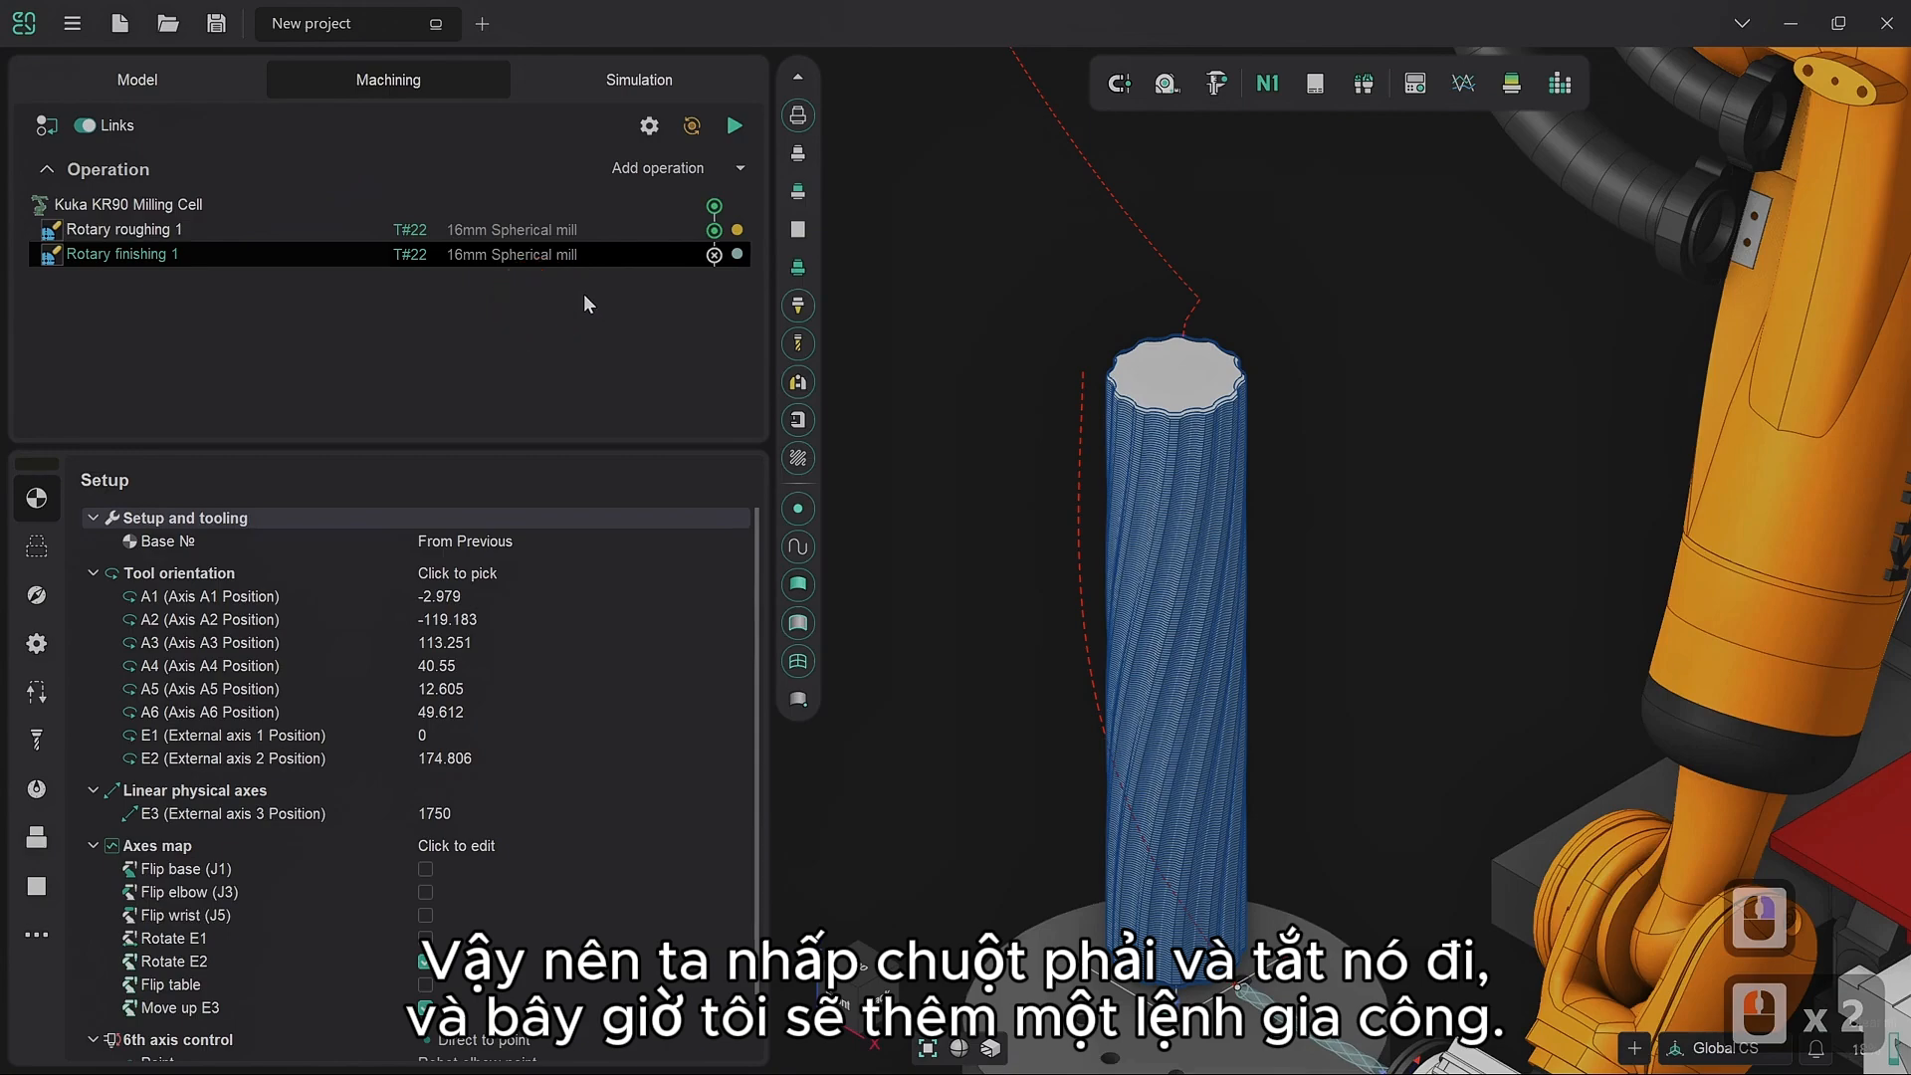
Step: Add a 4D Surfacing operation from the 4D rotary category
click(746, 167)
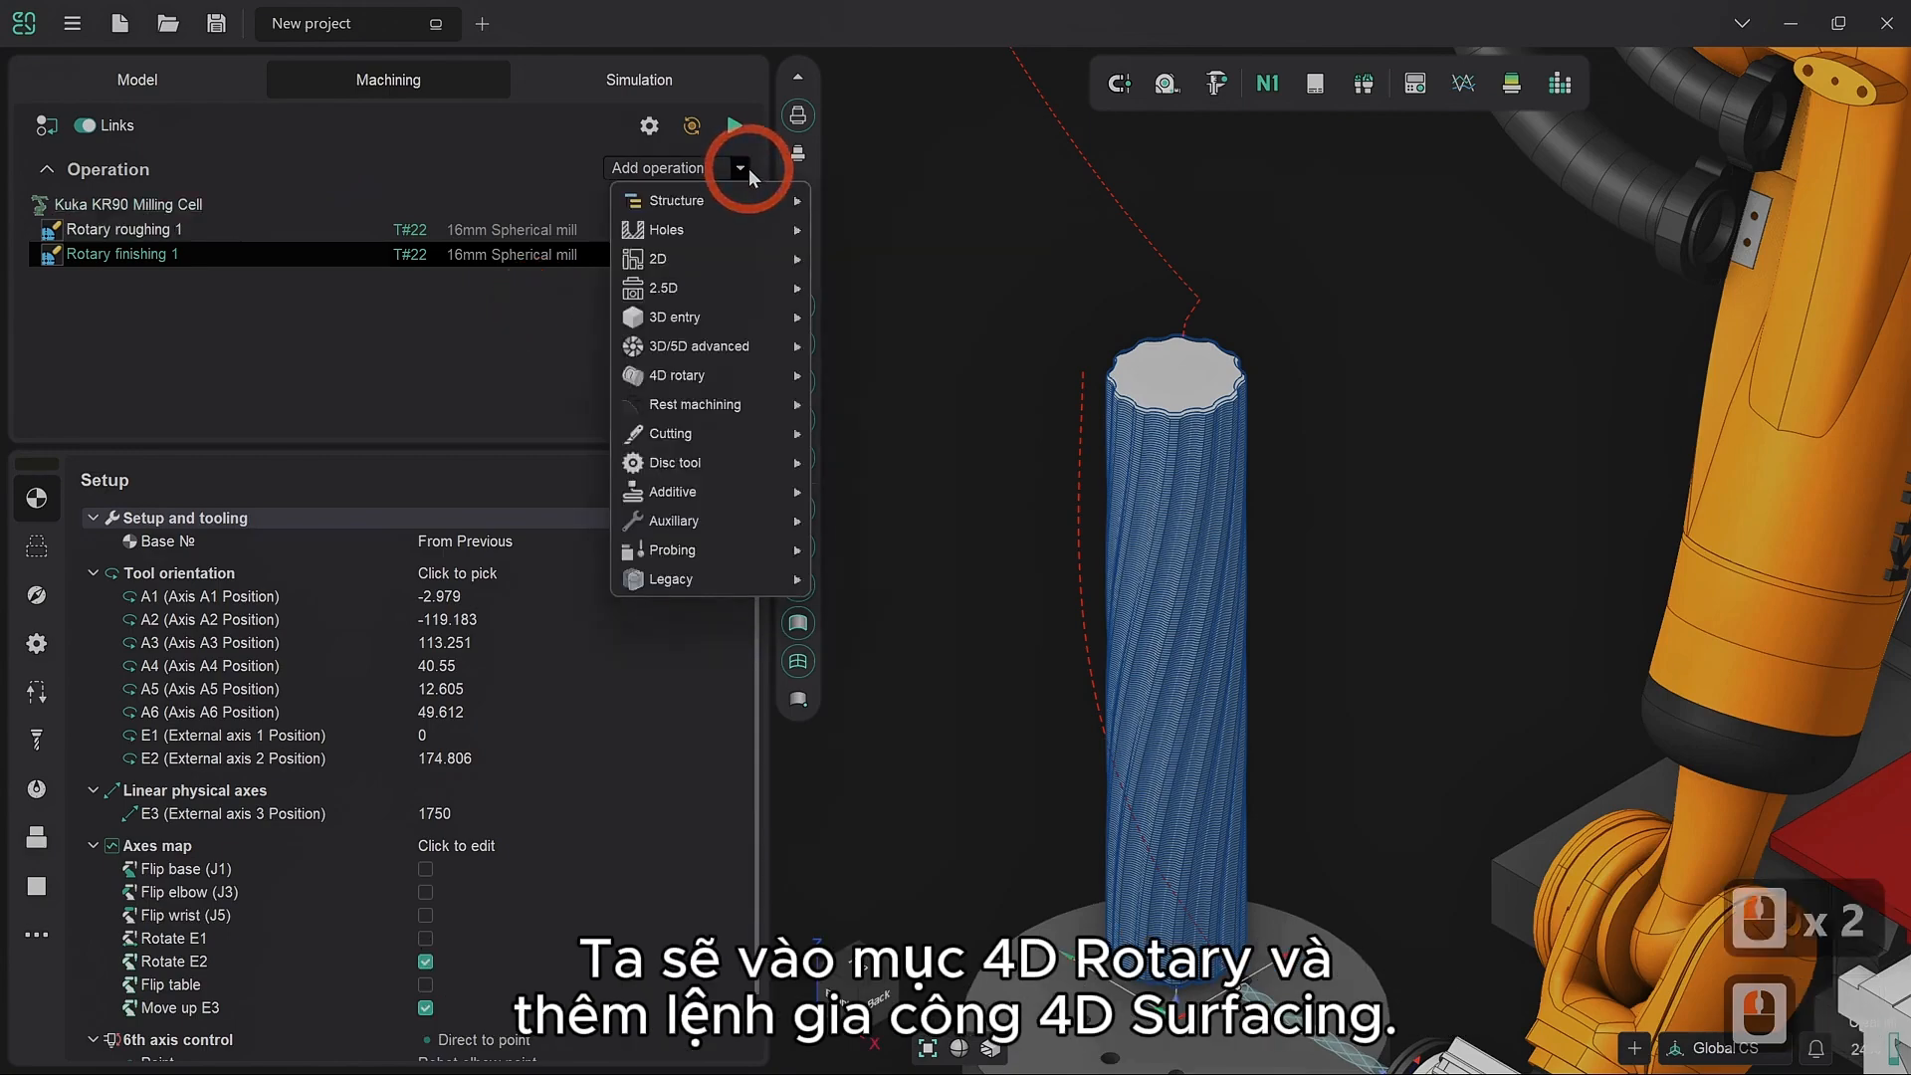
mouse_move(808, 374)
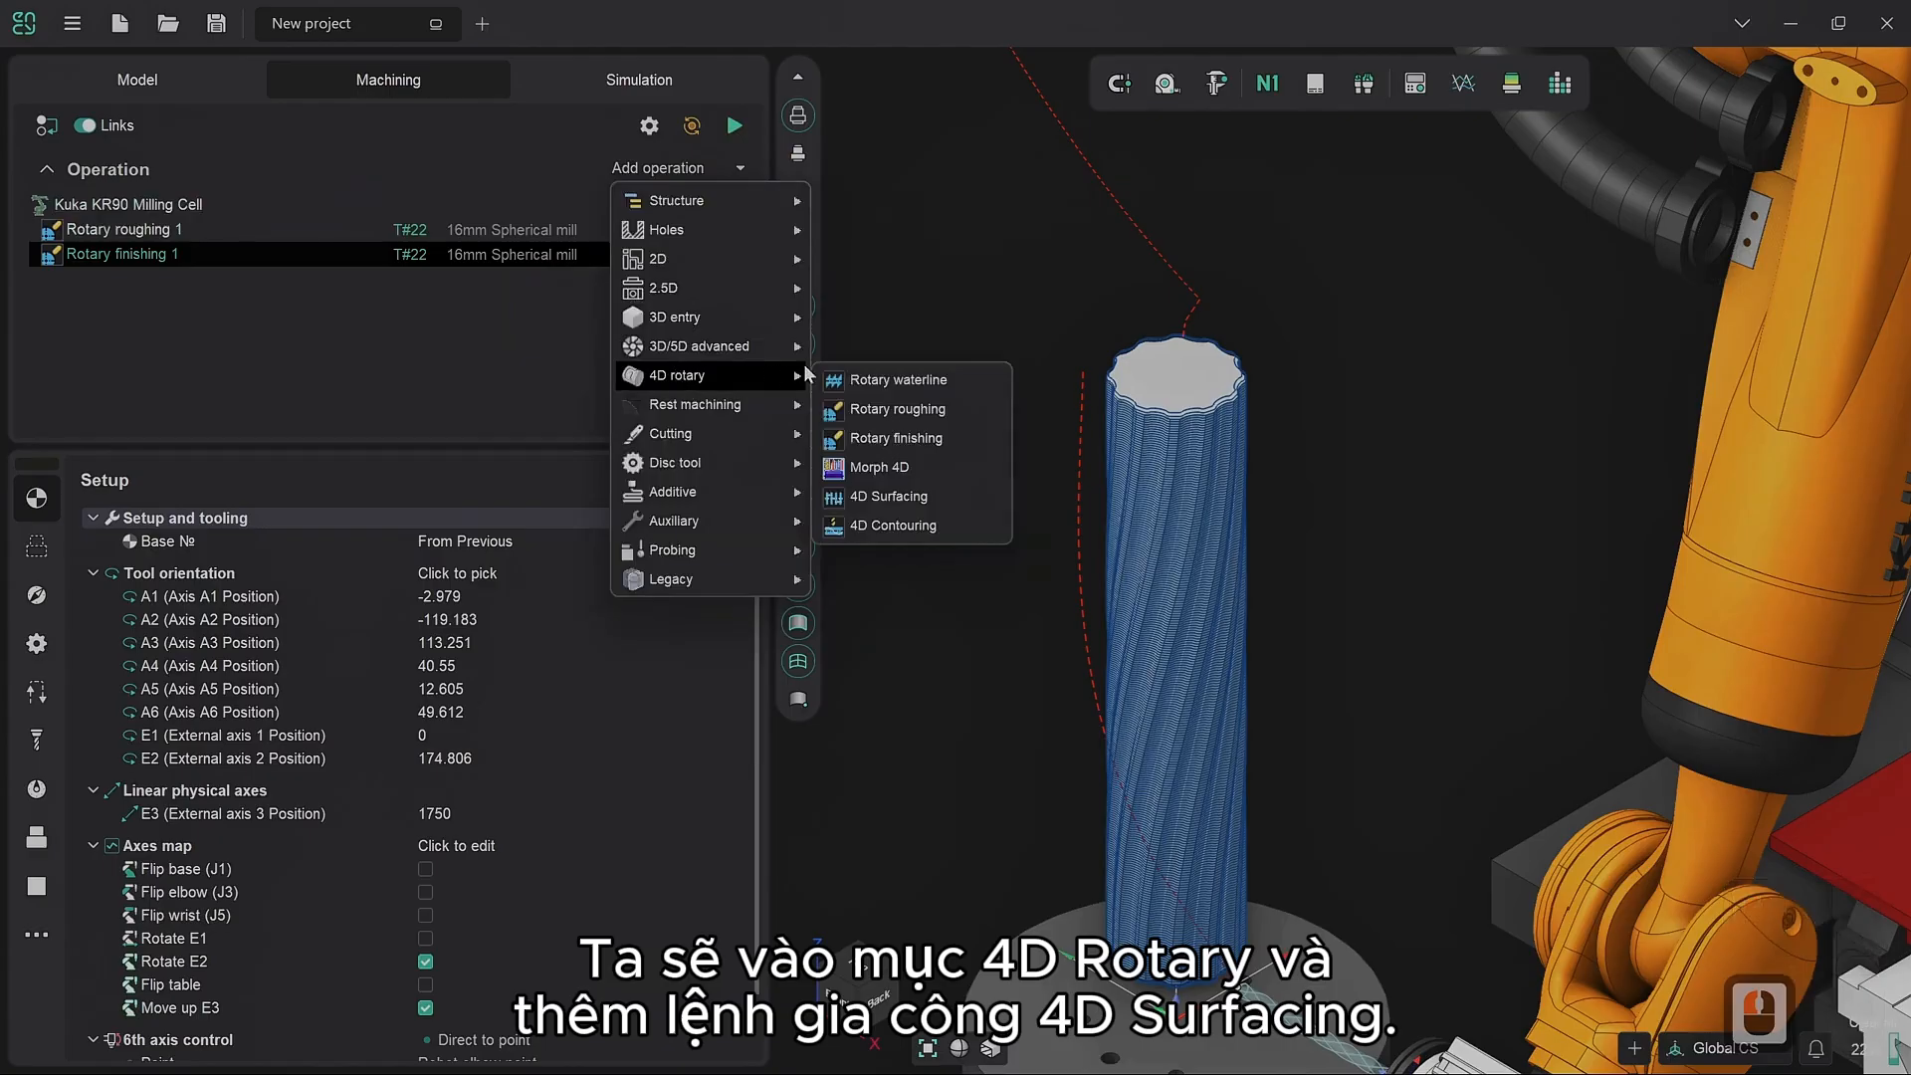
click(911, 499)
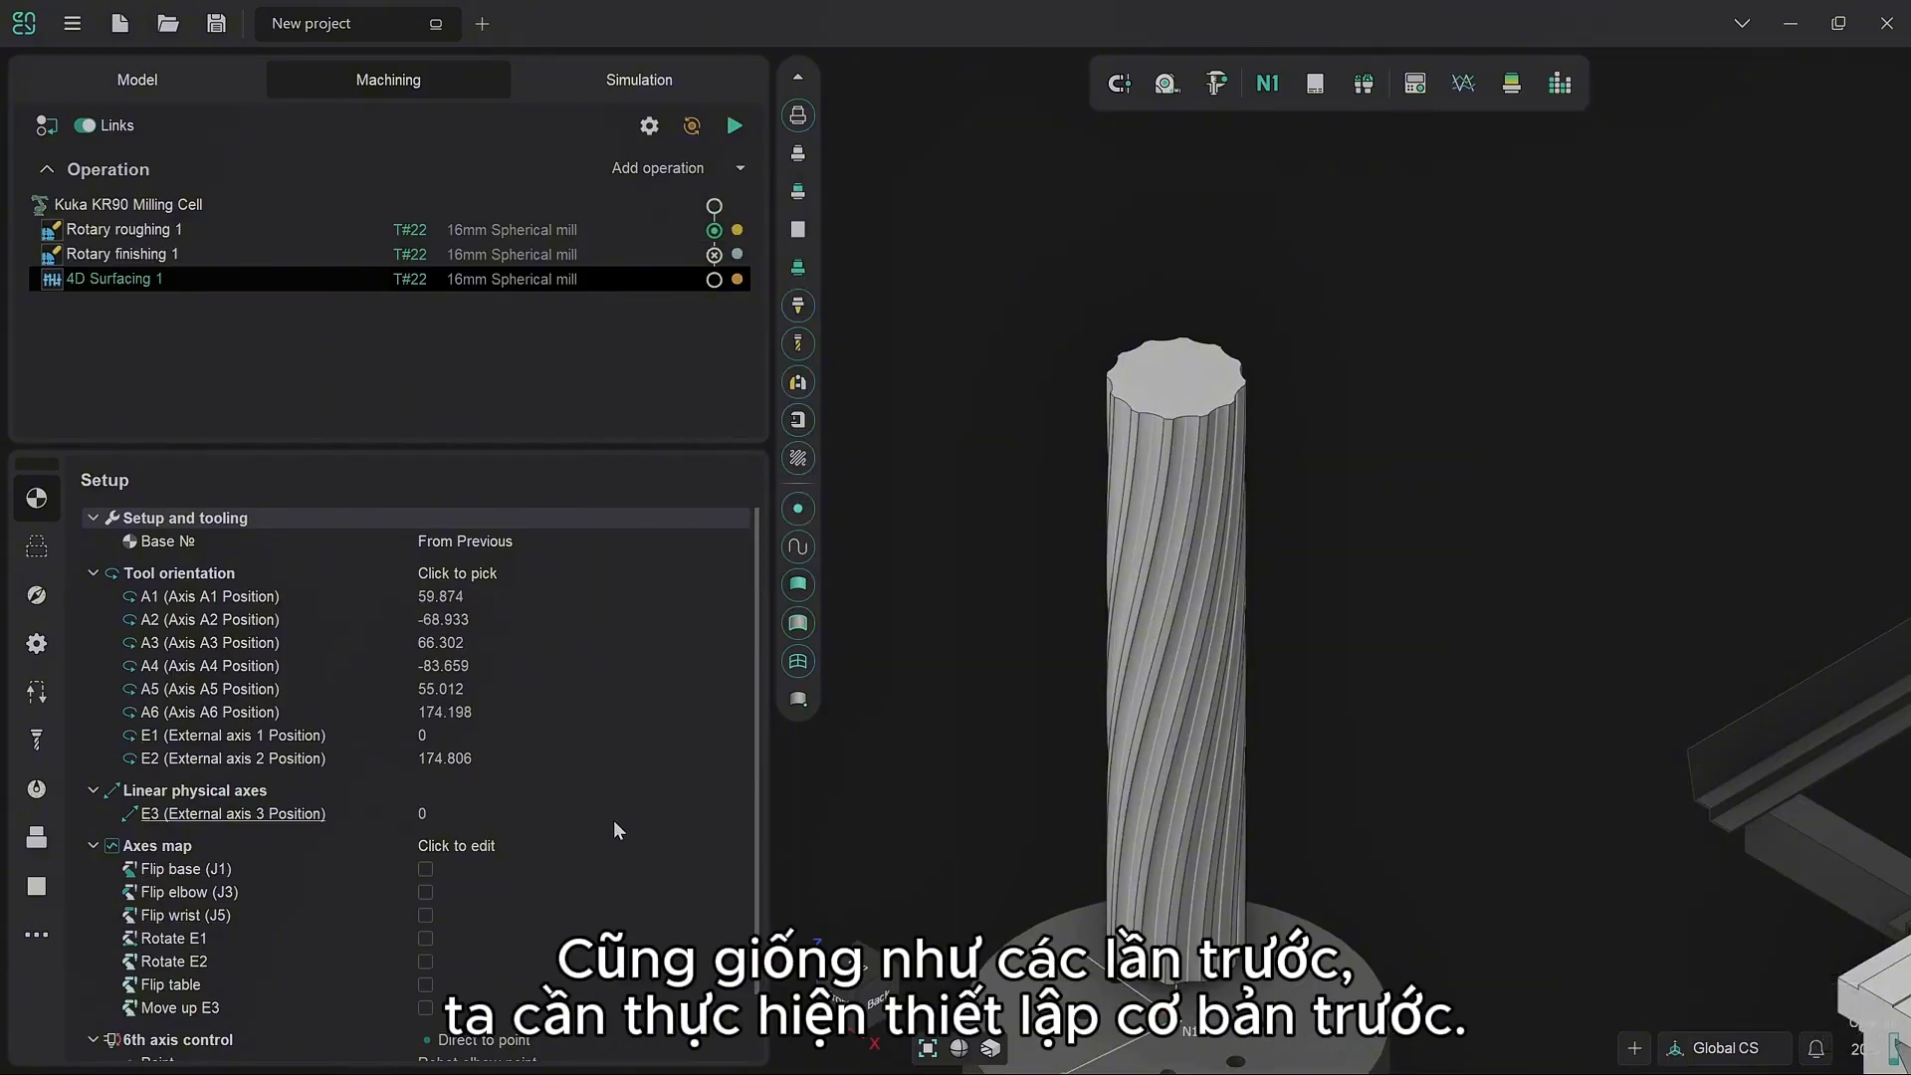
Step: Align the tool orientation of the 4D Surfacing operation to Front
click(504, 572)
double_click(738, 572)
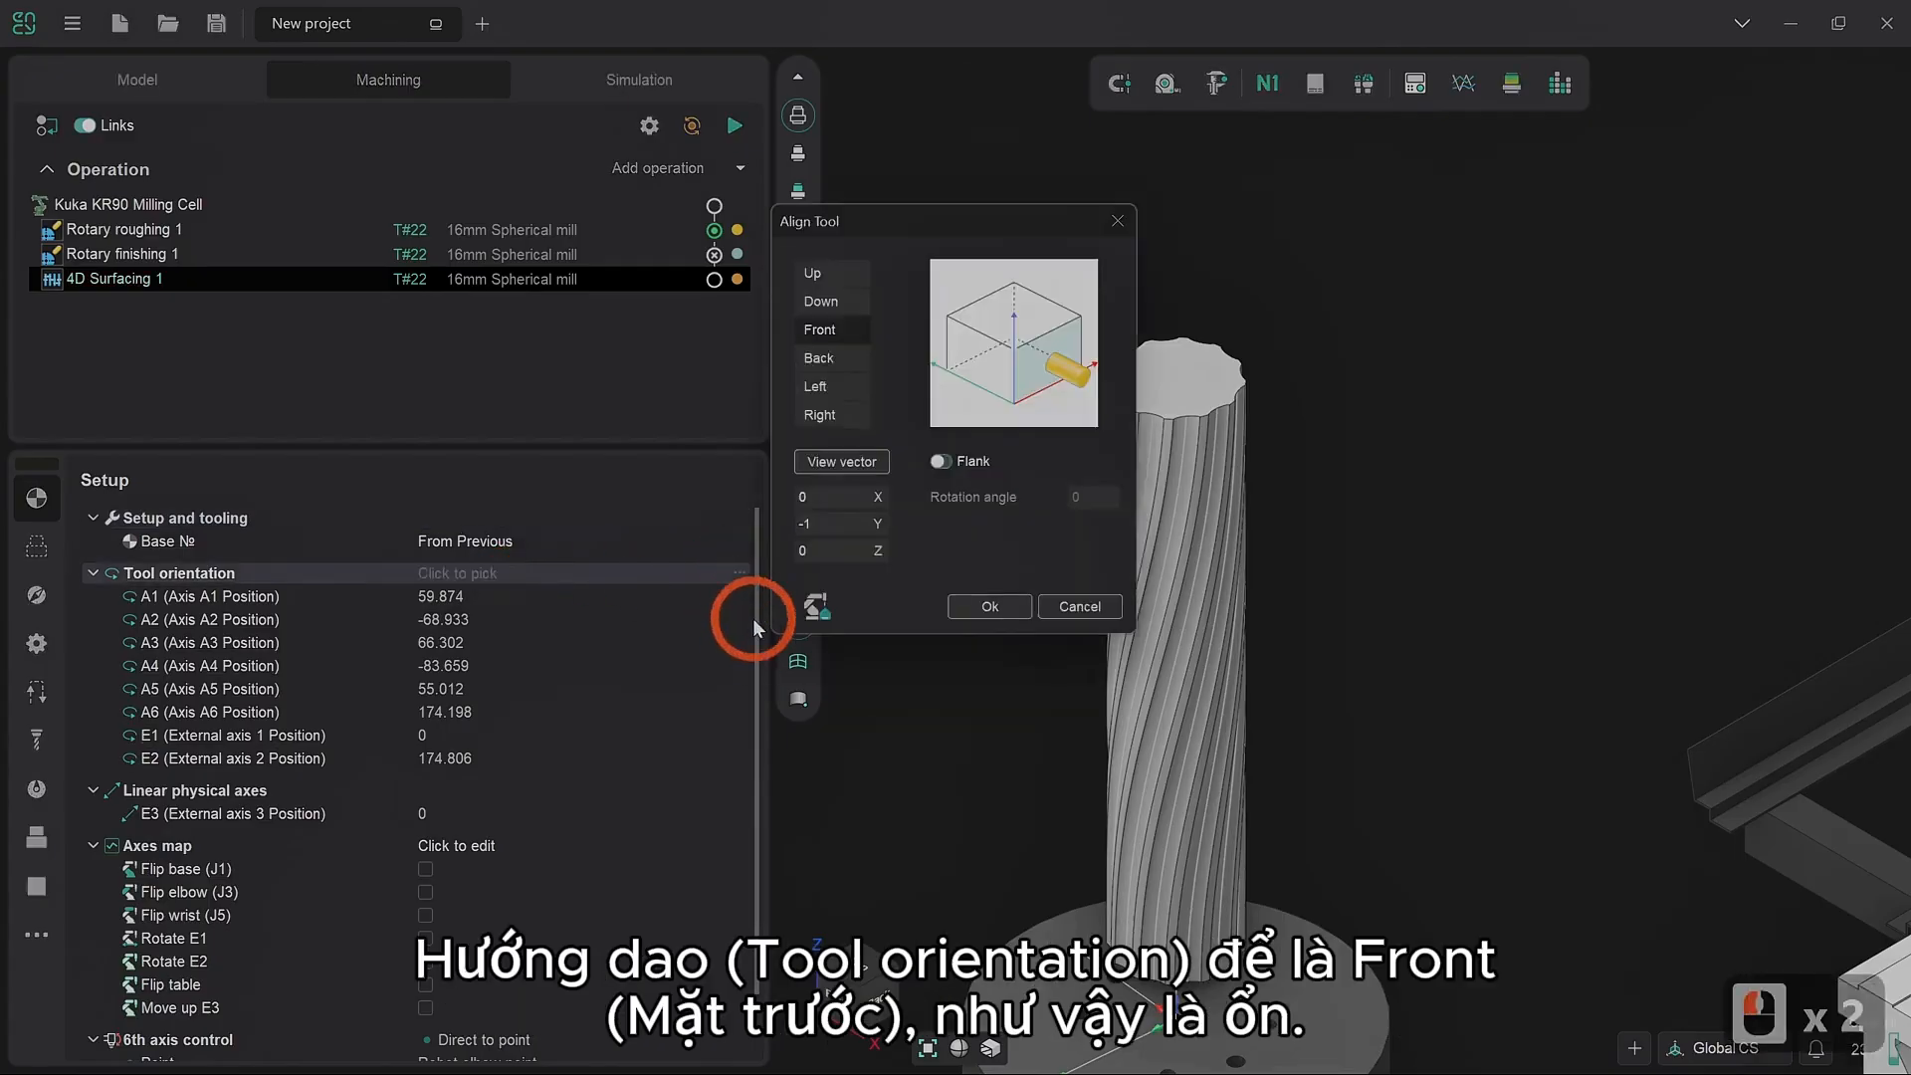
click(980, 609)
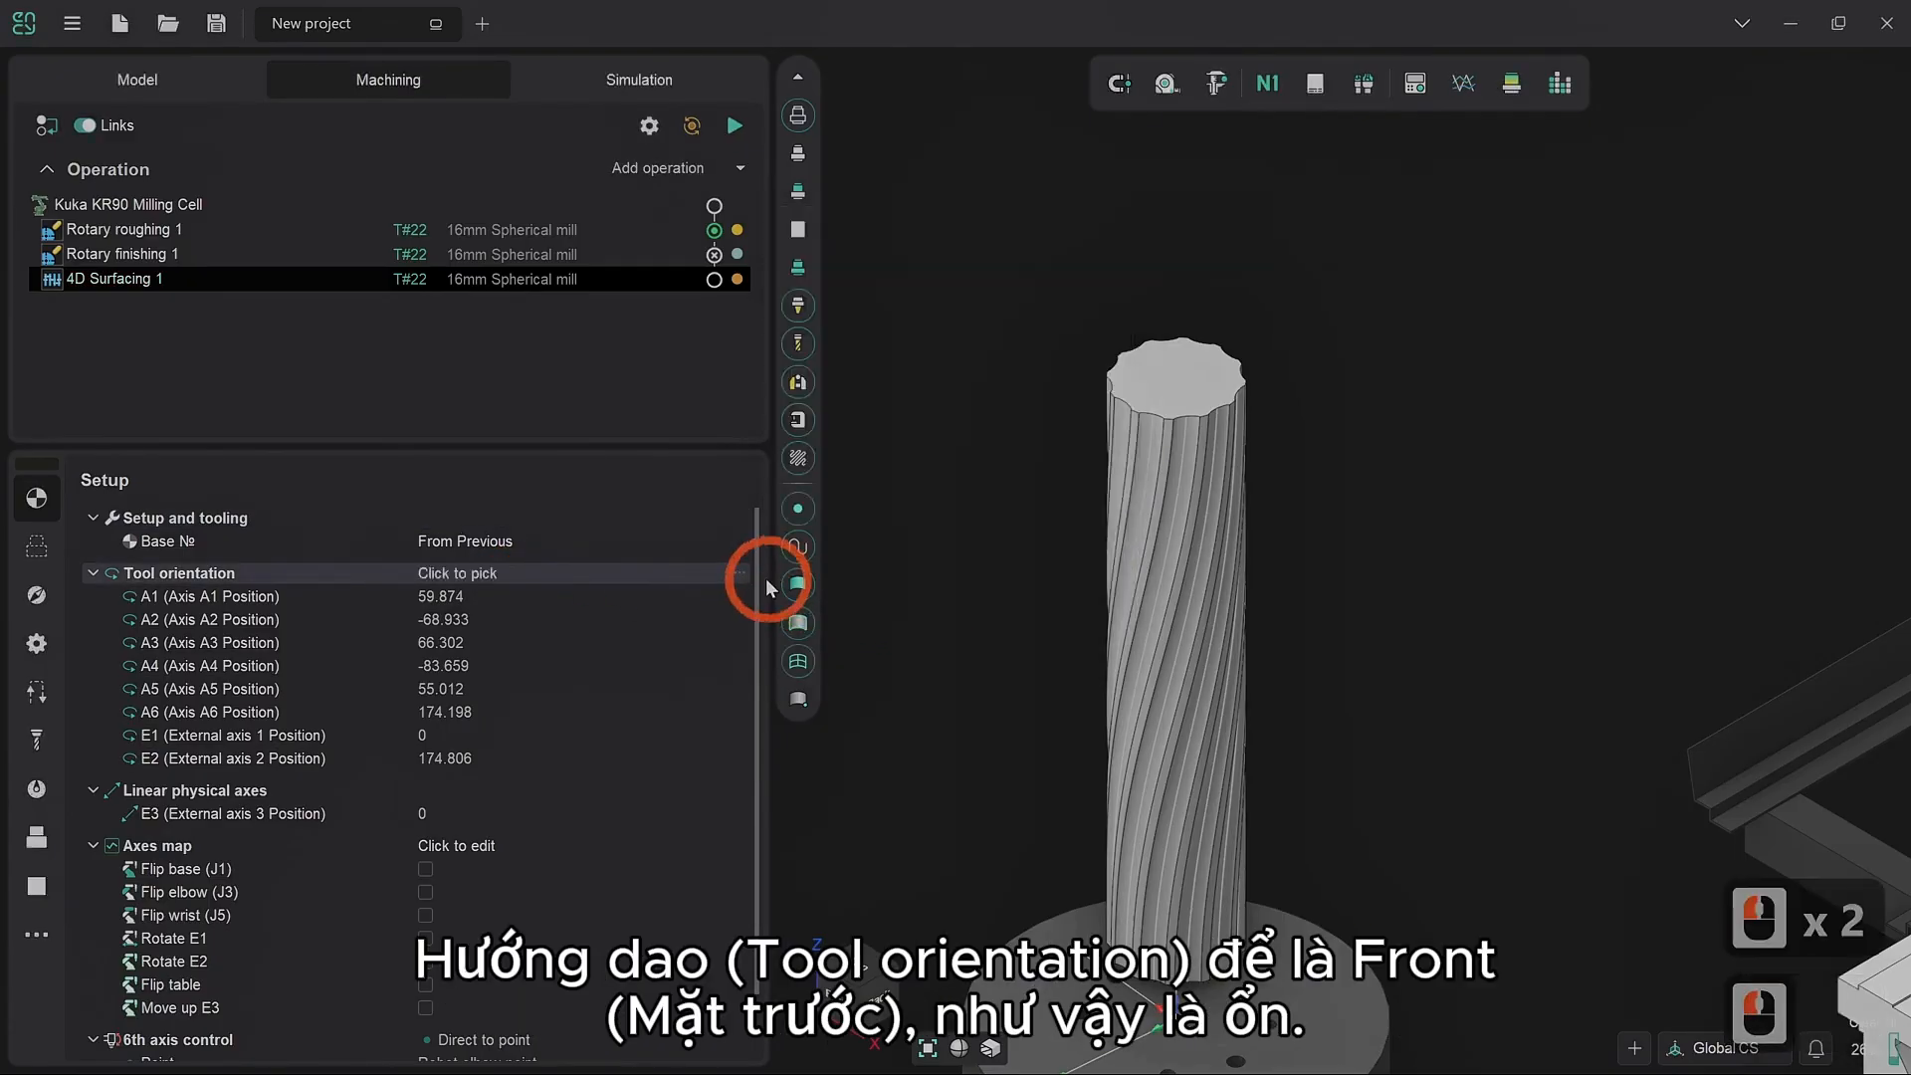
Step: Set the rotary table vector to +X and enable Move up E3 and Rotate E2 in the axes map
click(757, 648)
drag(757, 647, 759, 797)
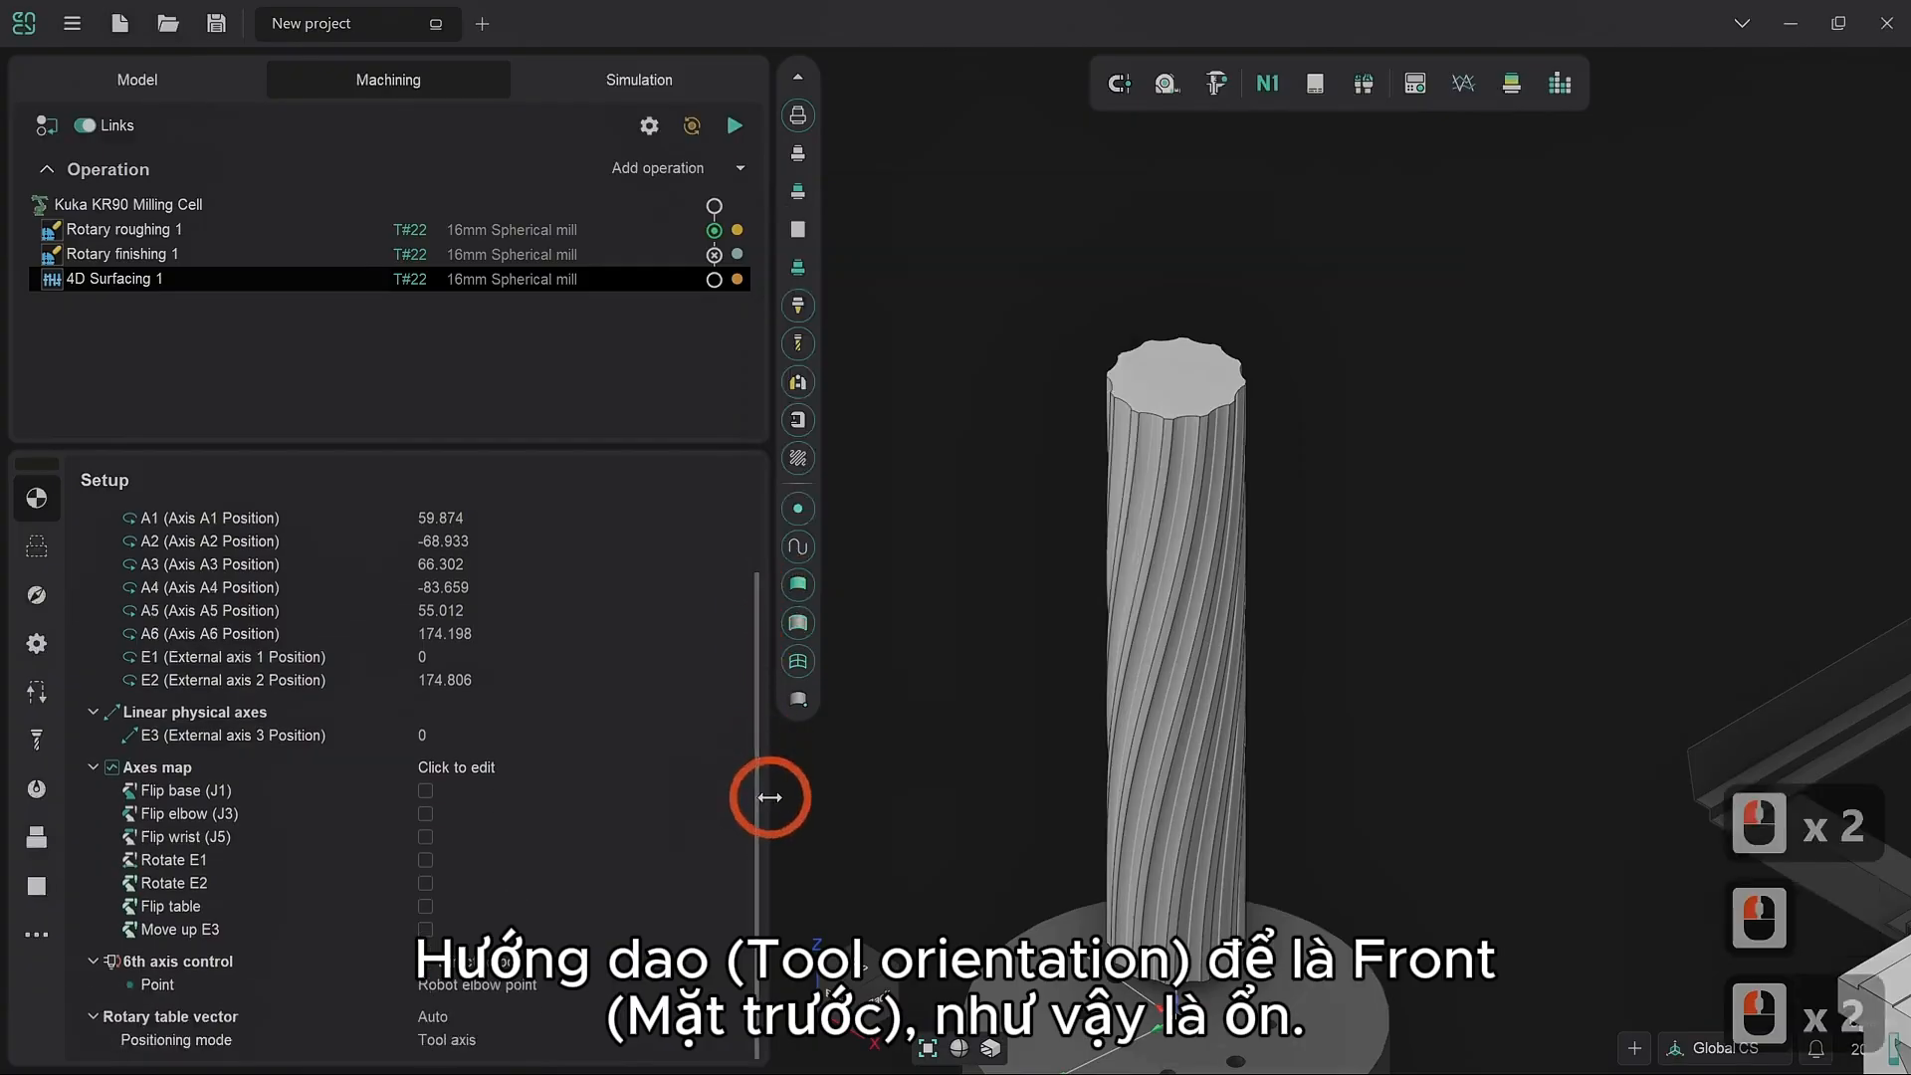
click(470, 1015)
click(543, 1002)
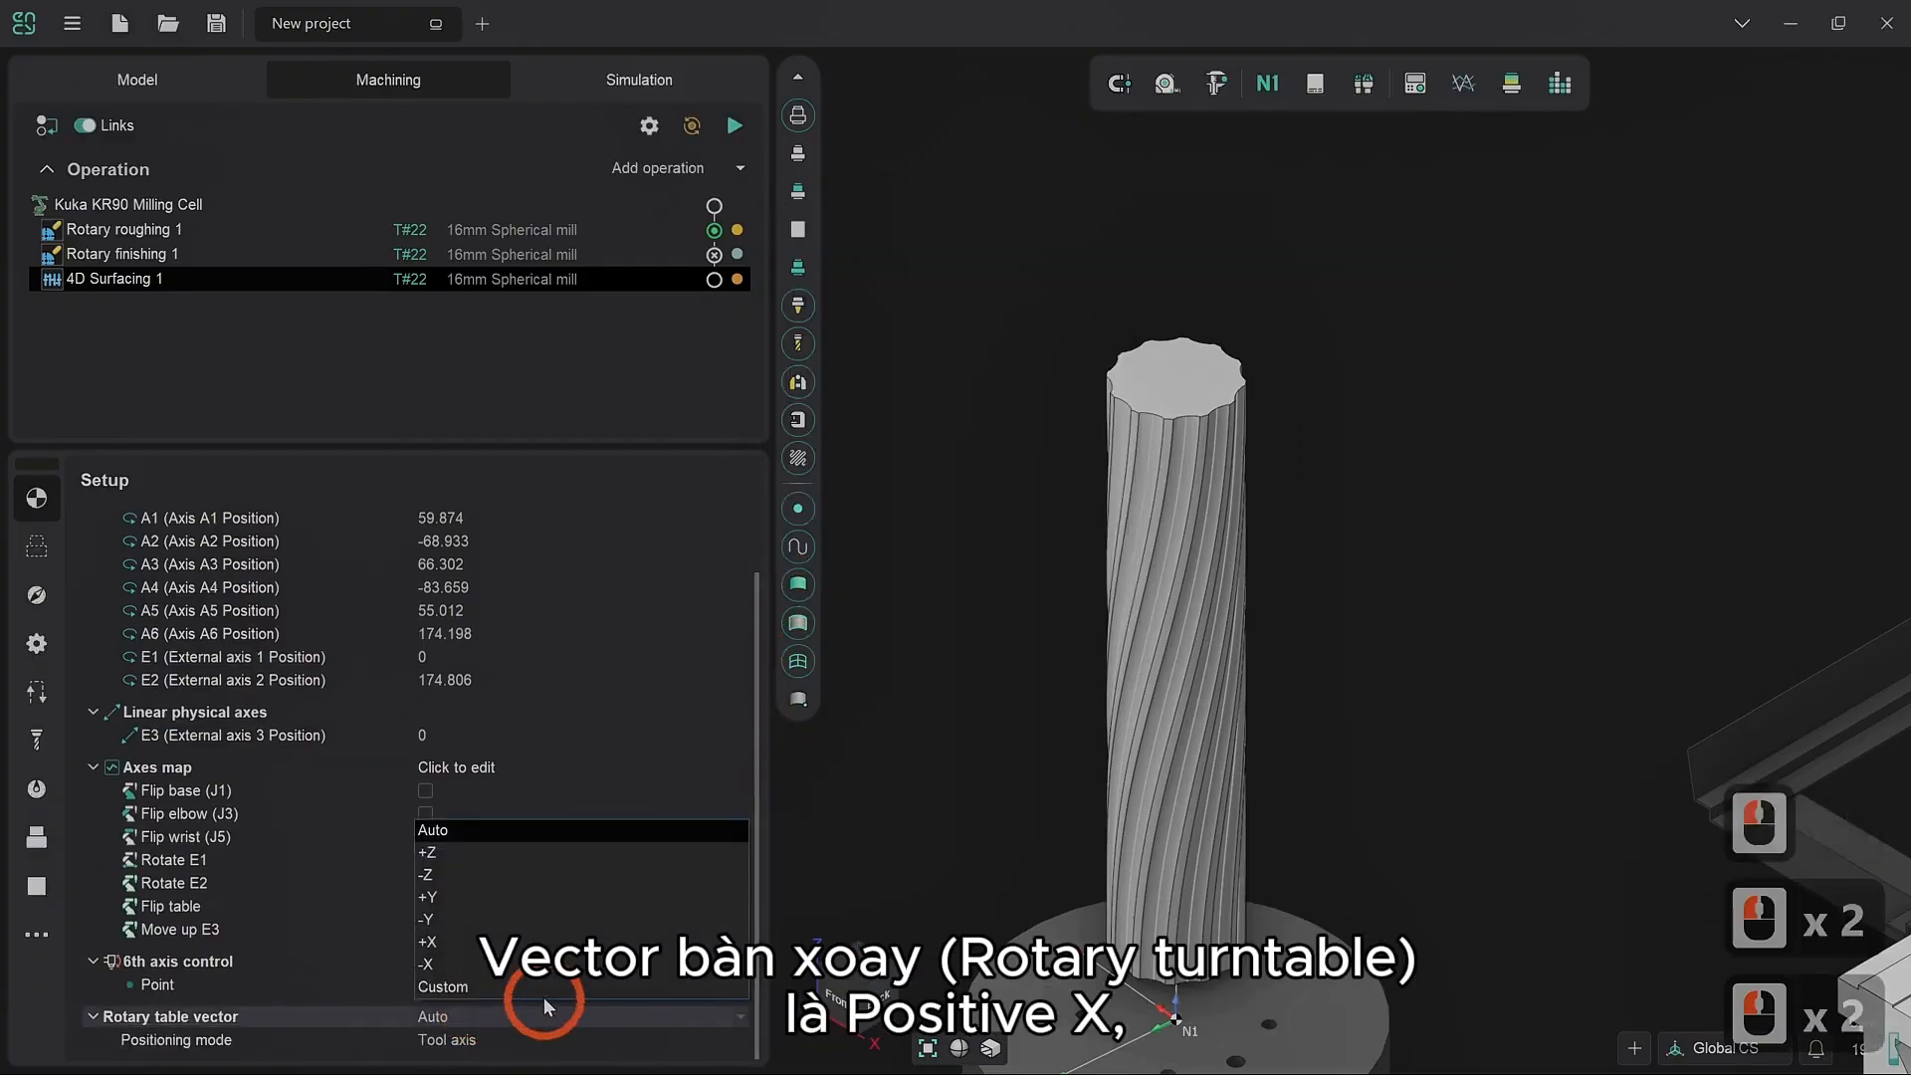
click(543, 943)
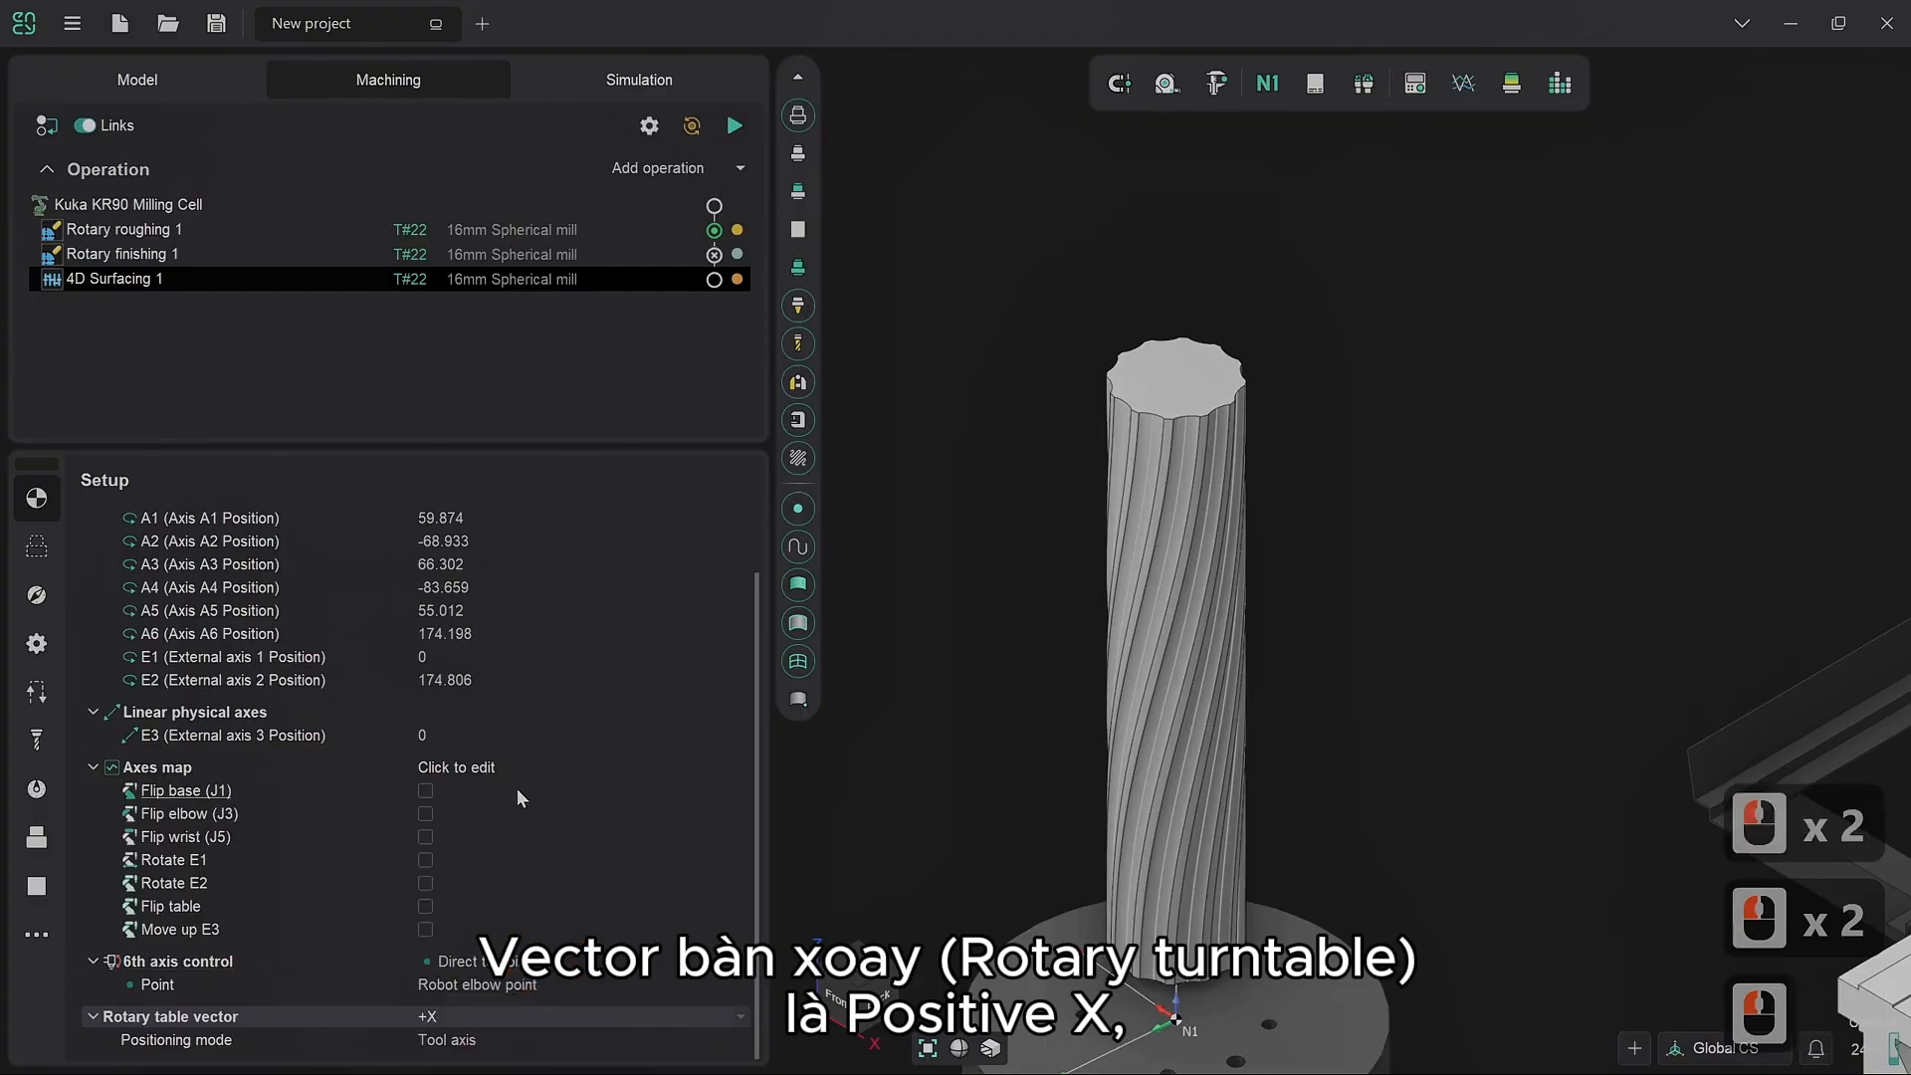
click(426, 928)
click(426, 883)
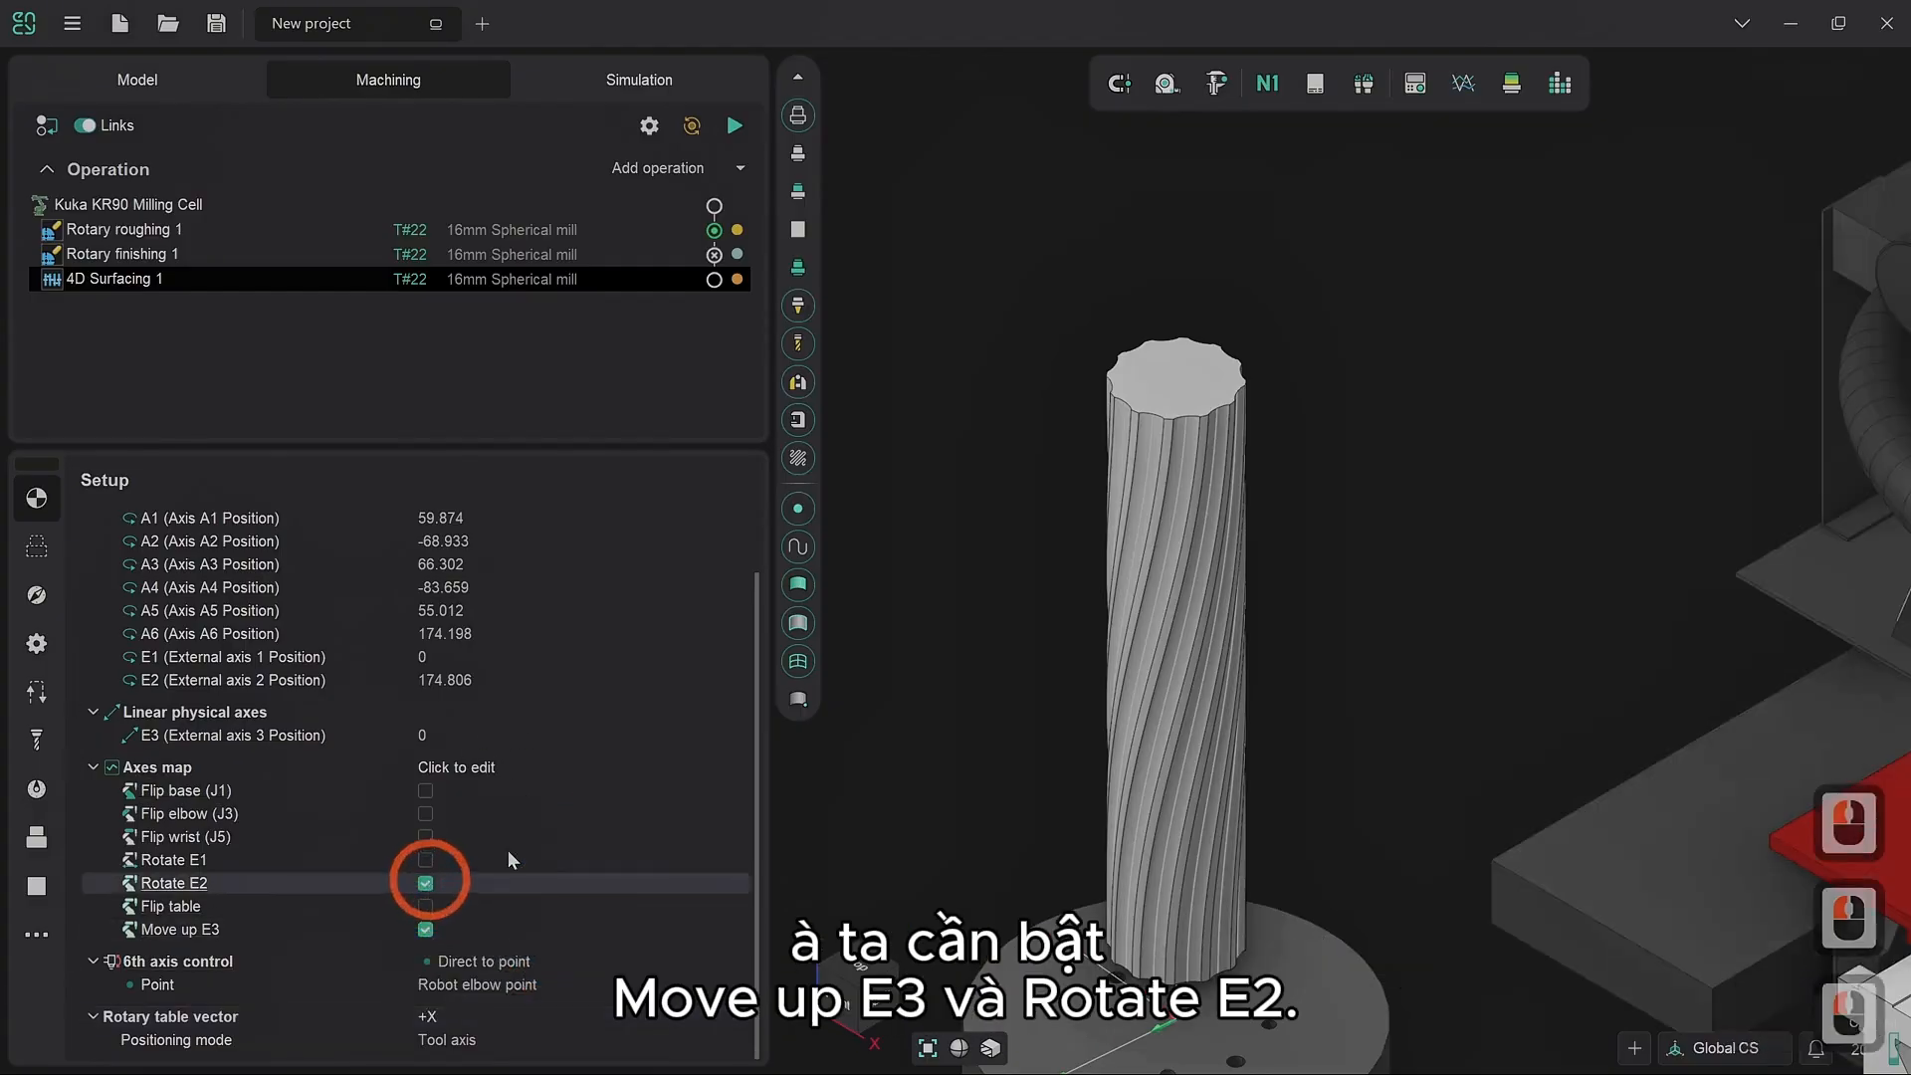
Step: Assign one concave flute face near the column's base as the machining surface in the job assignment
click(54, 544)
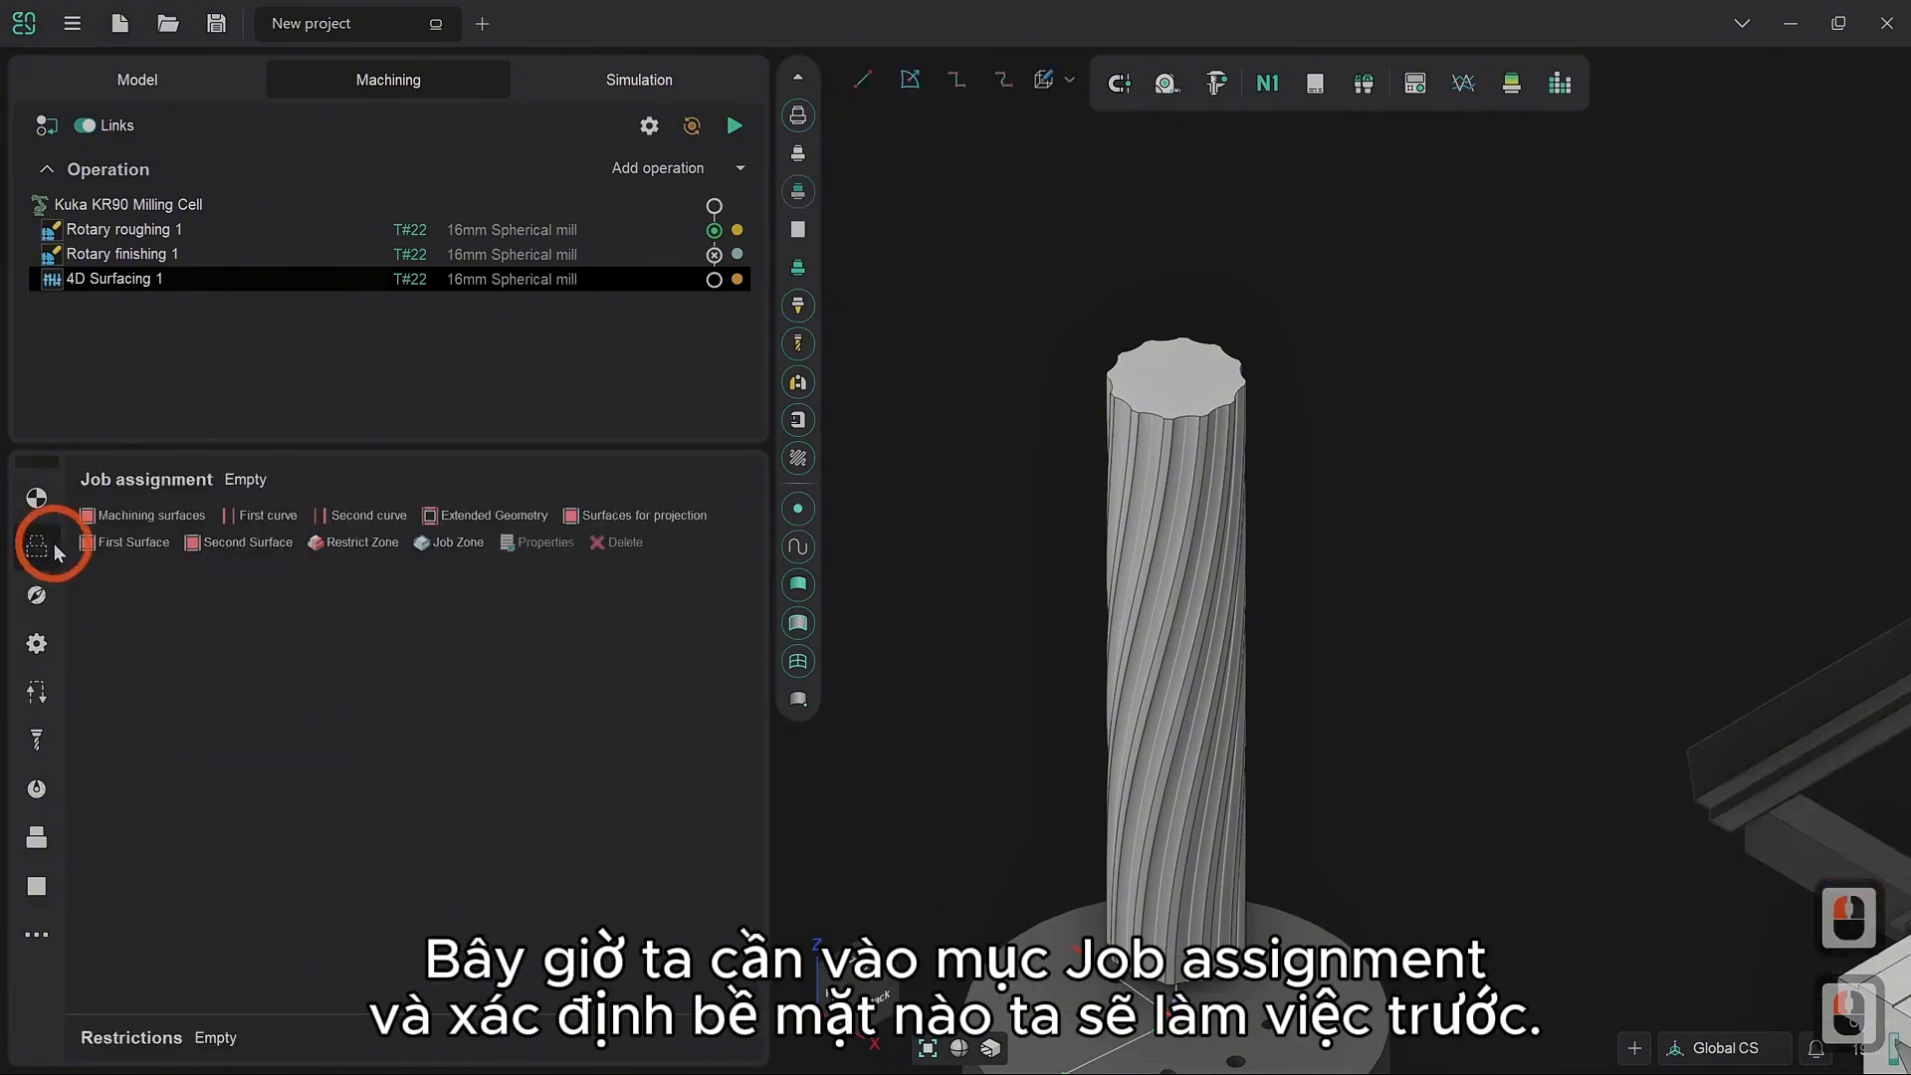
scroll(961, 504, down, 2)
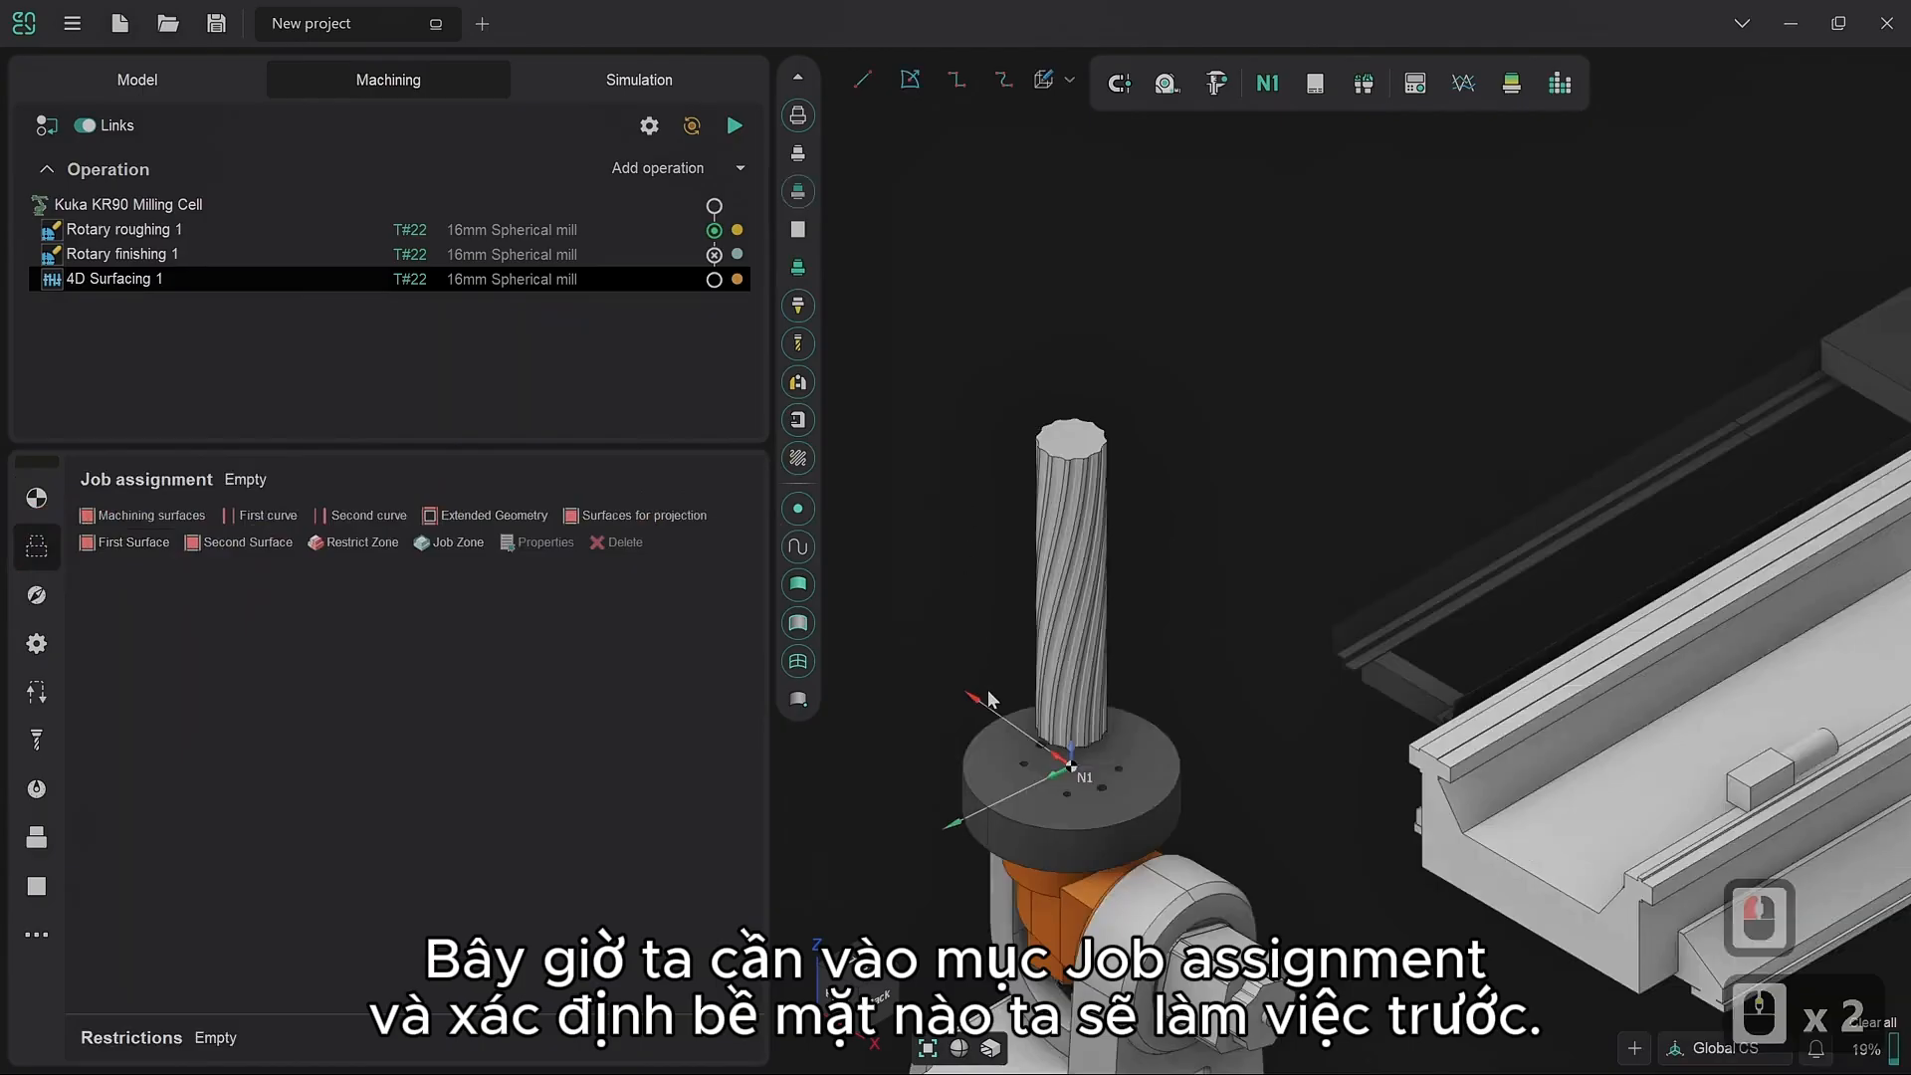
scroll(1096, 721, up, 4)
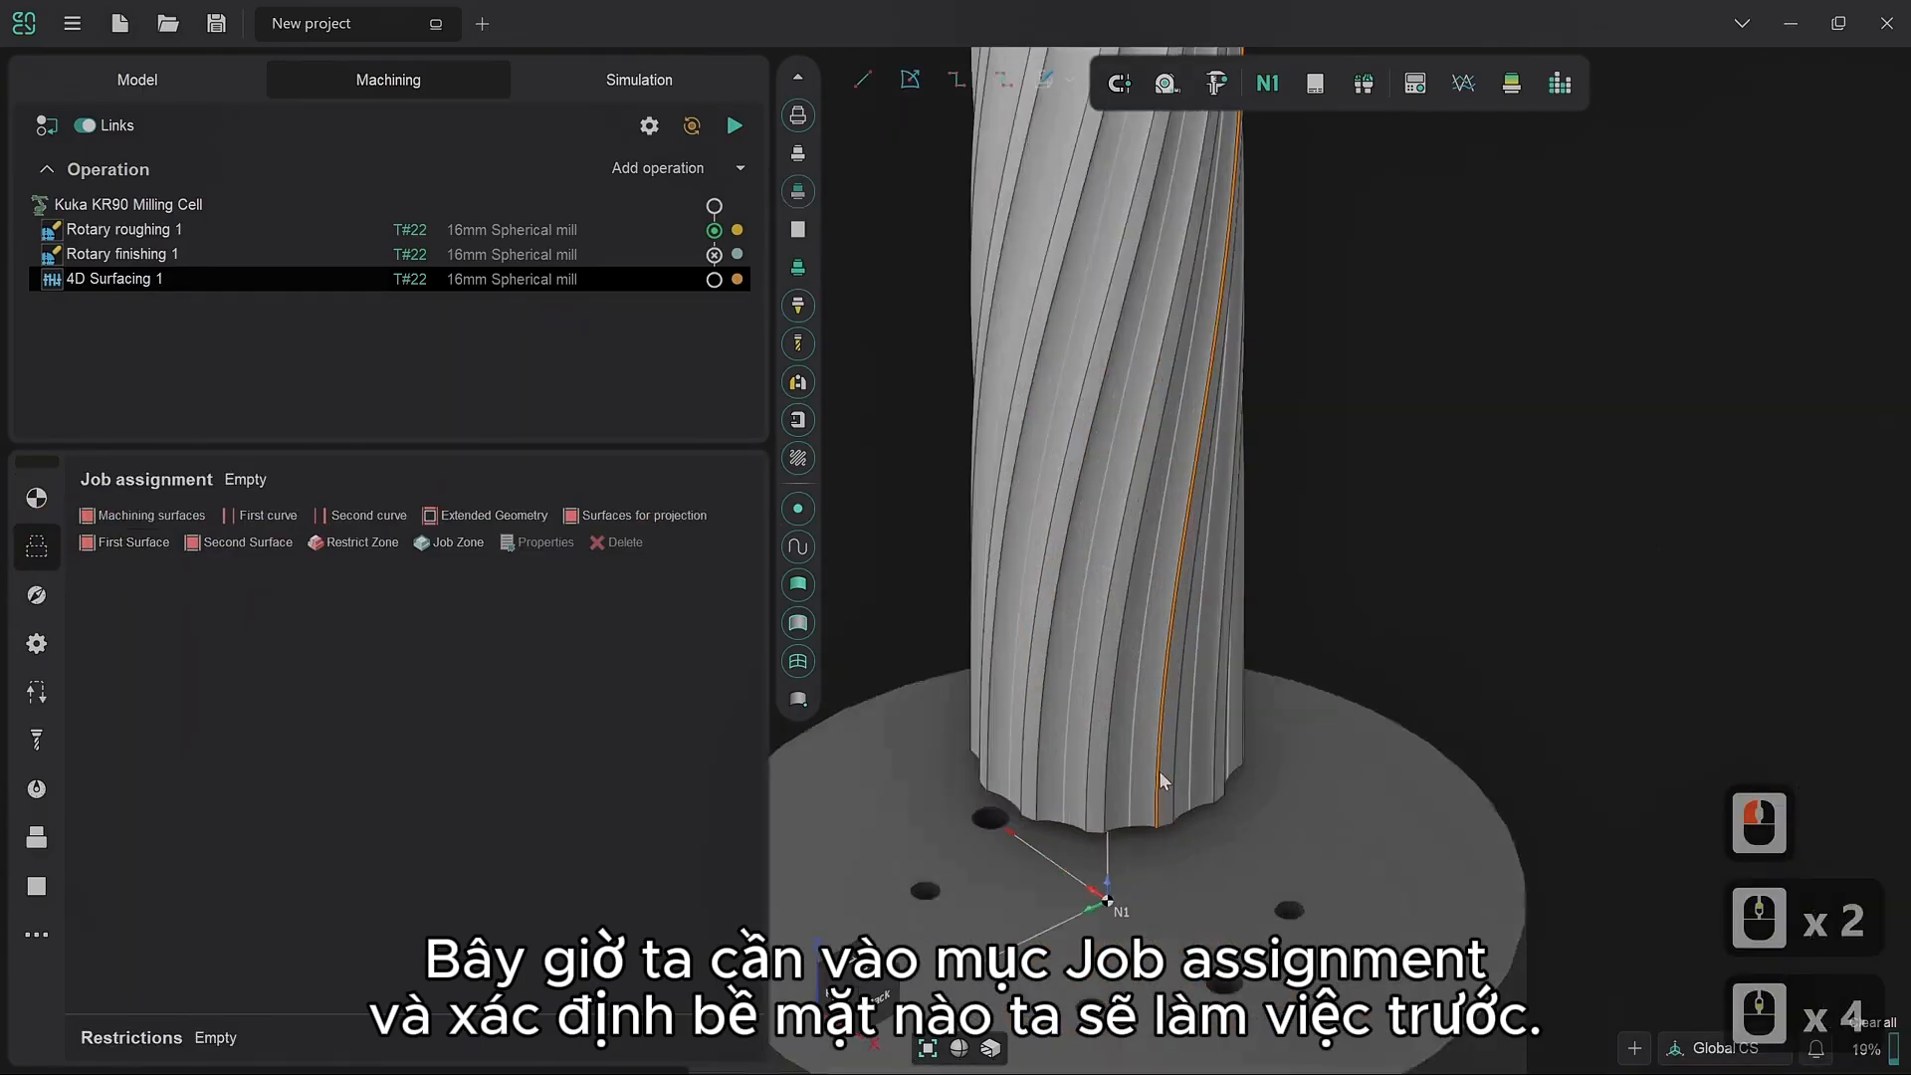
click(1152, 790)
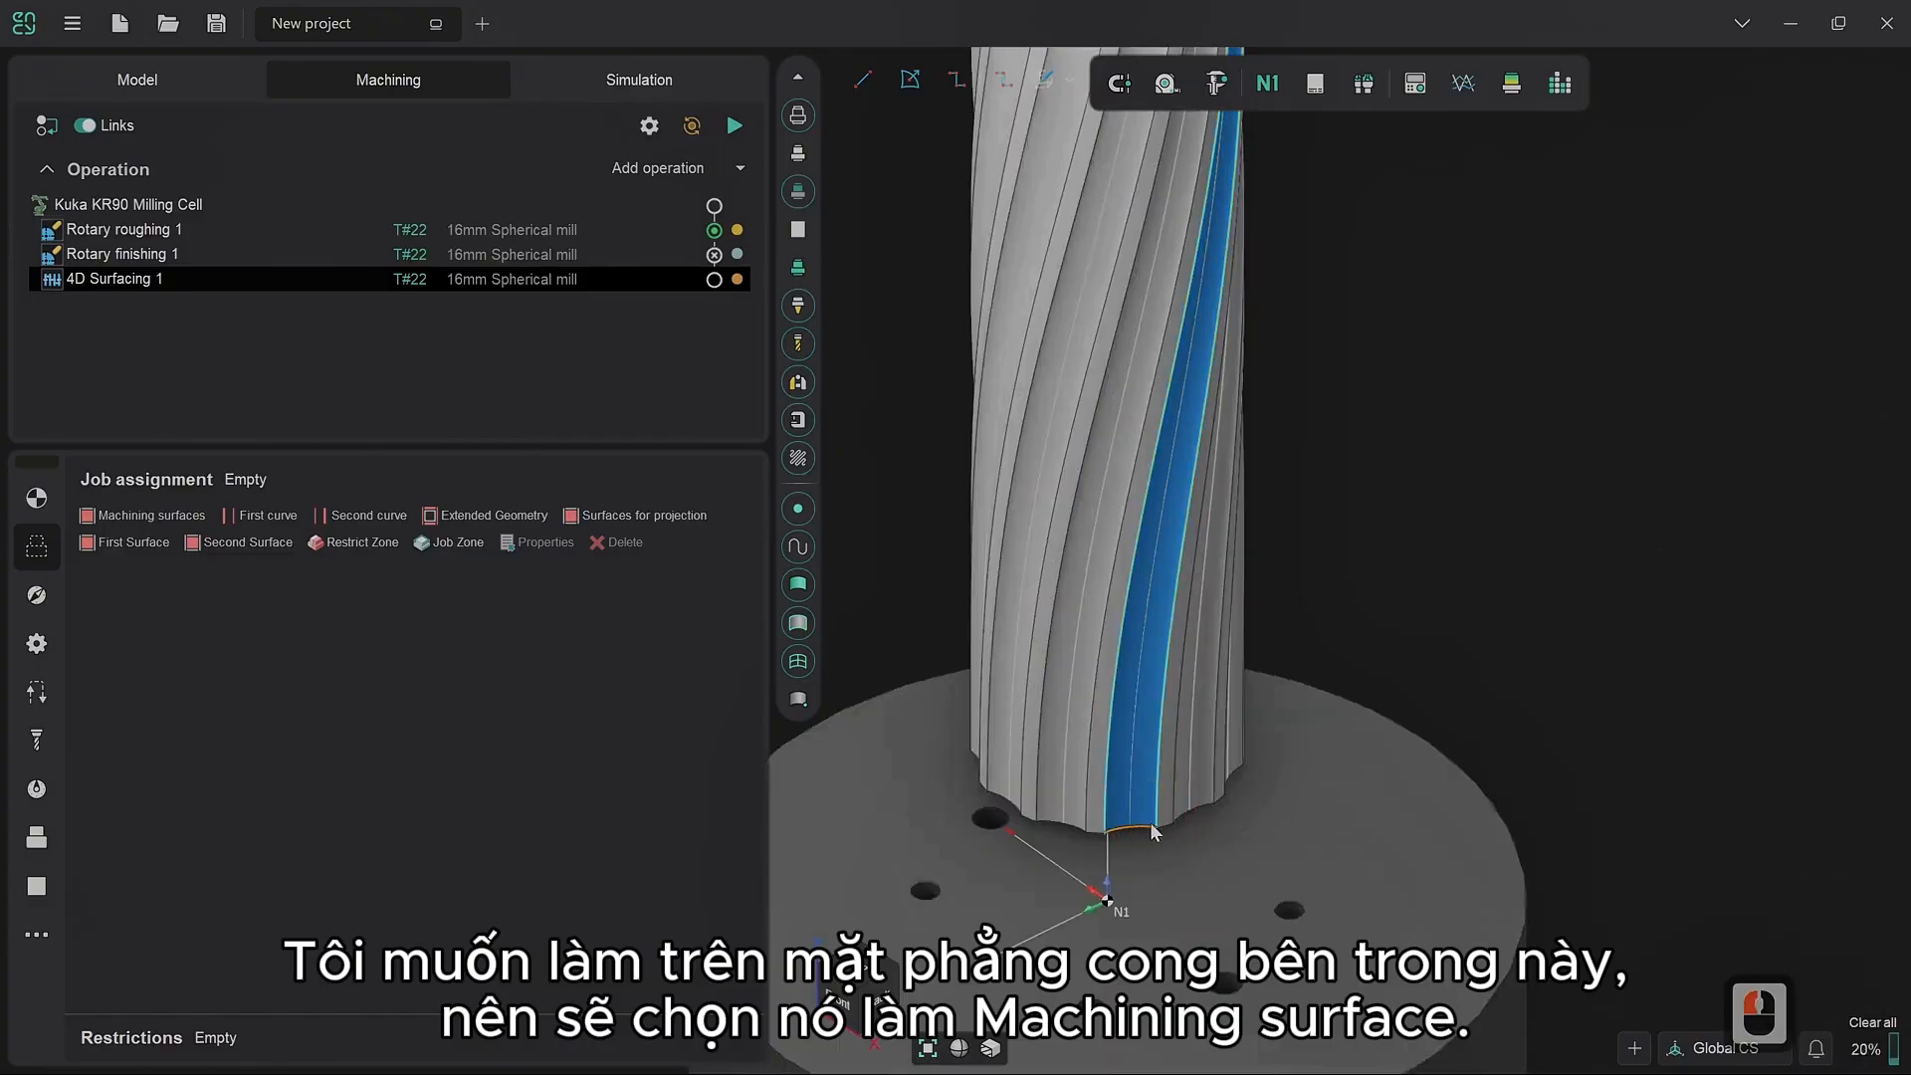
click(178, 511)
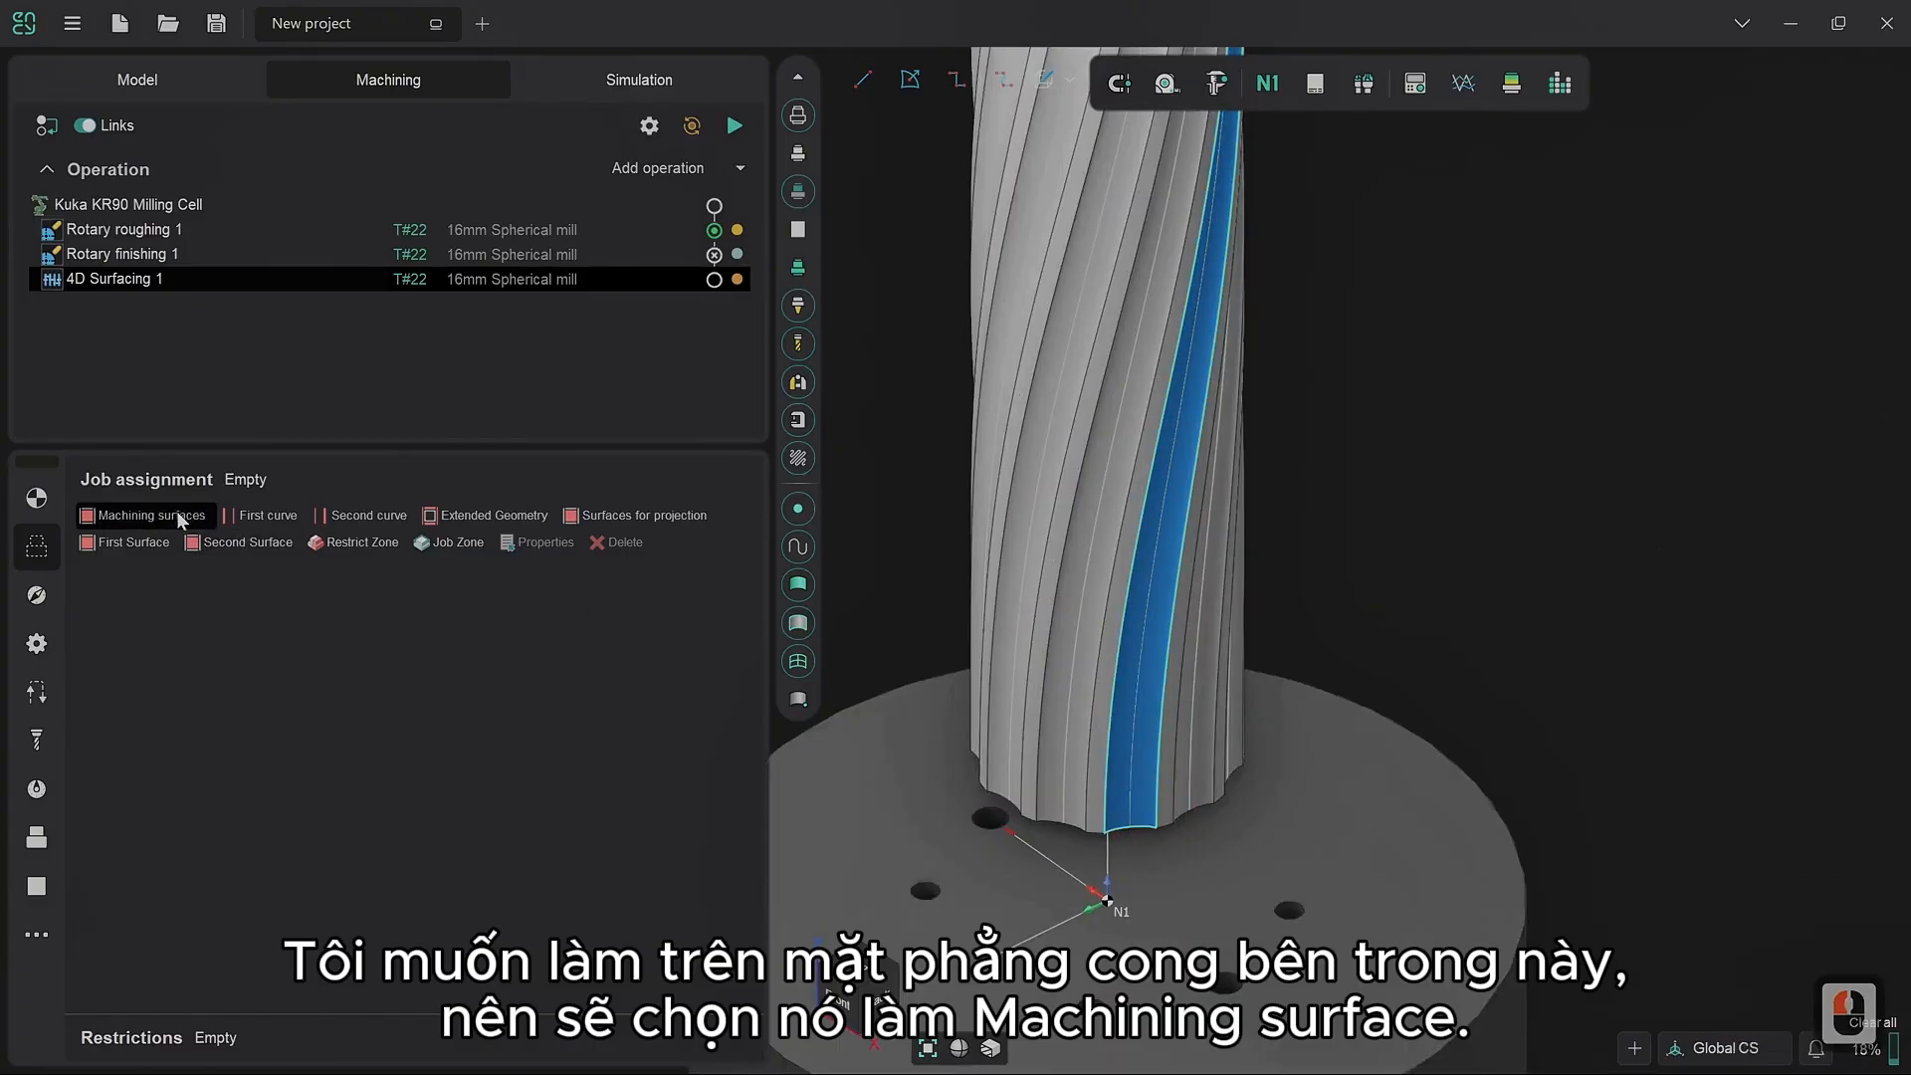
click(176, 513)
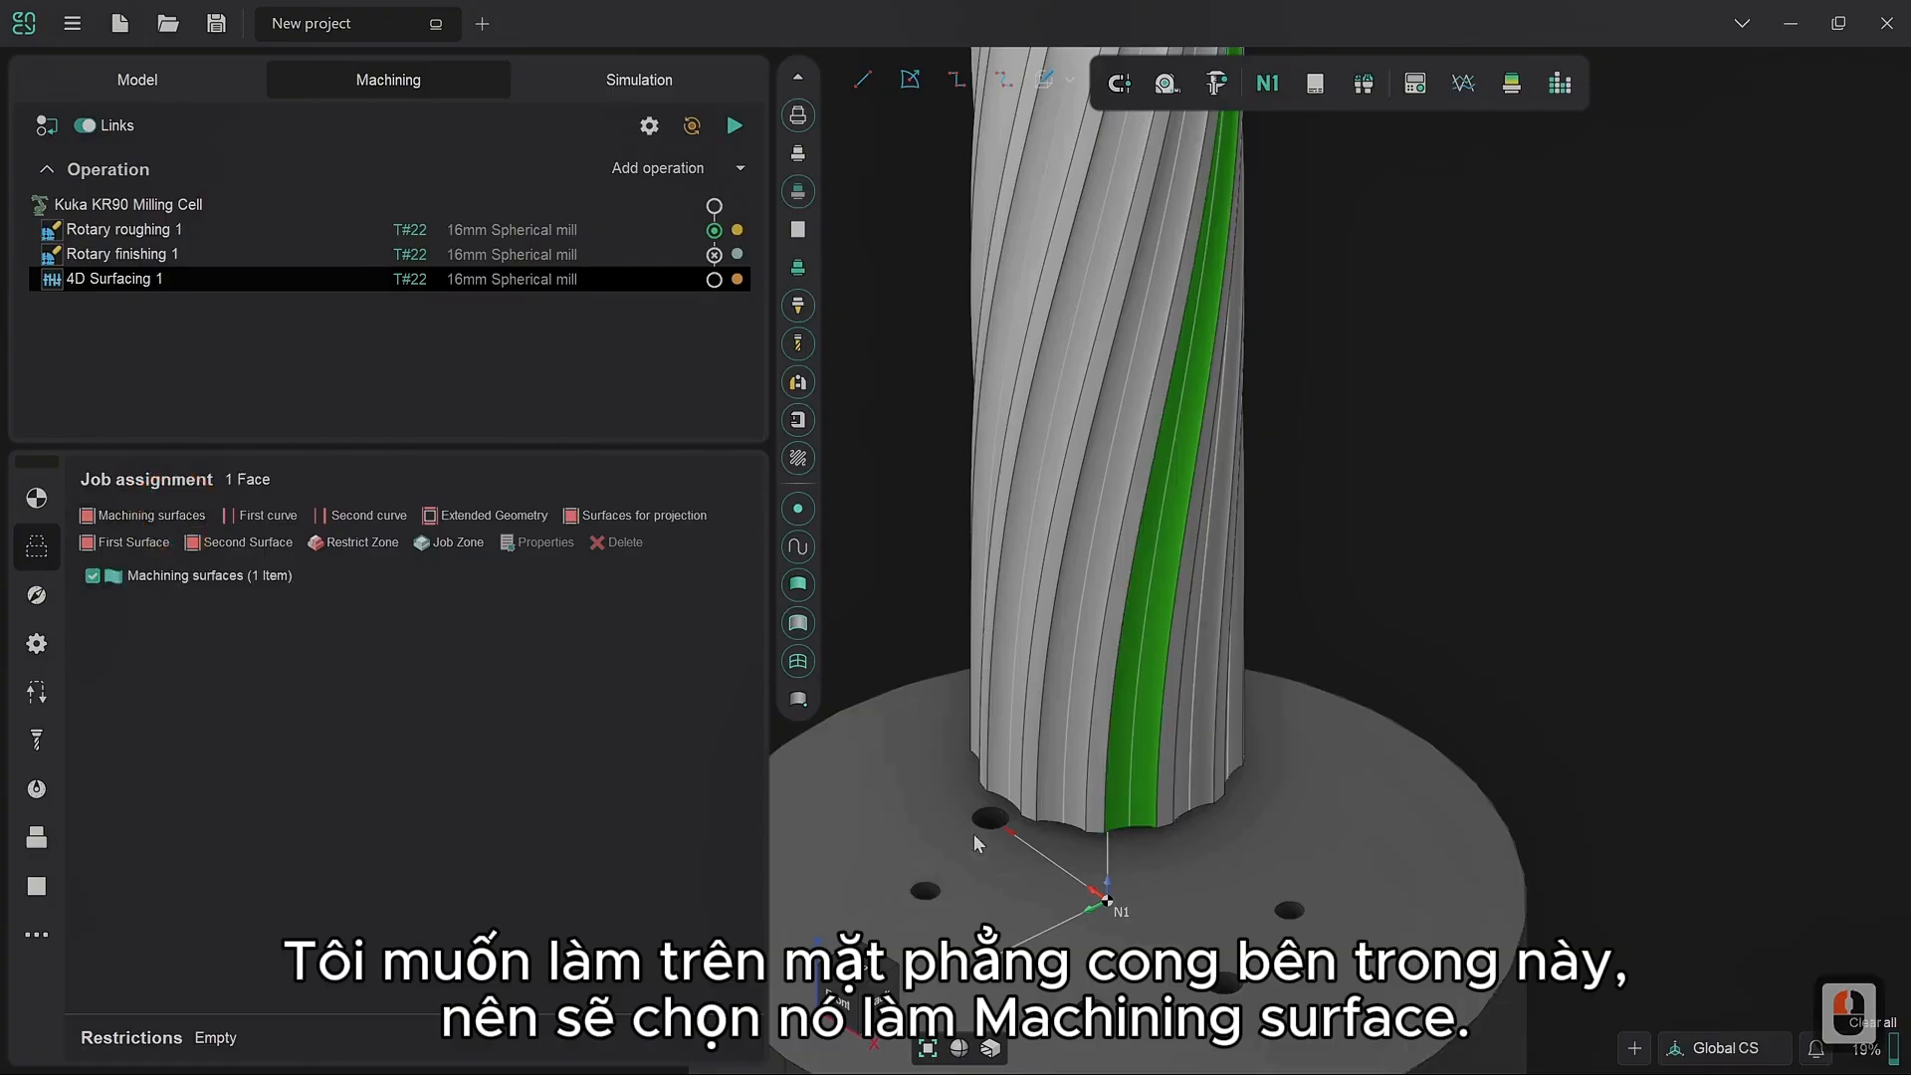
Step: Assign the flute face's left boundary edge as the first curve and its right boundary edge as the second curve
click(1108, 814)
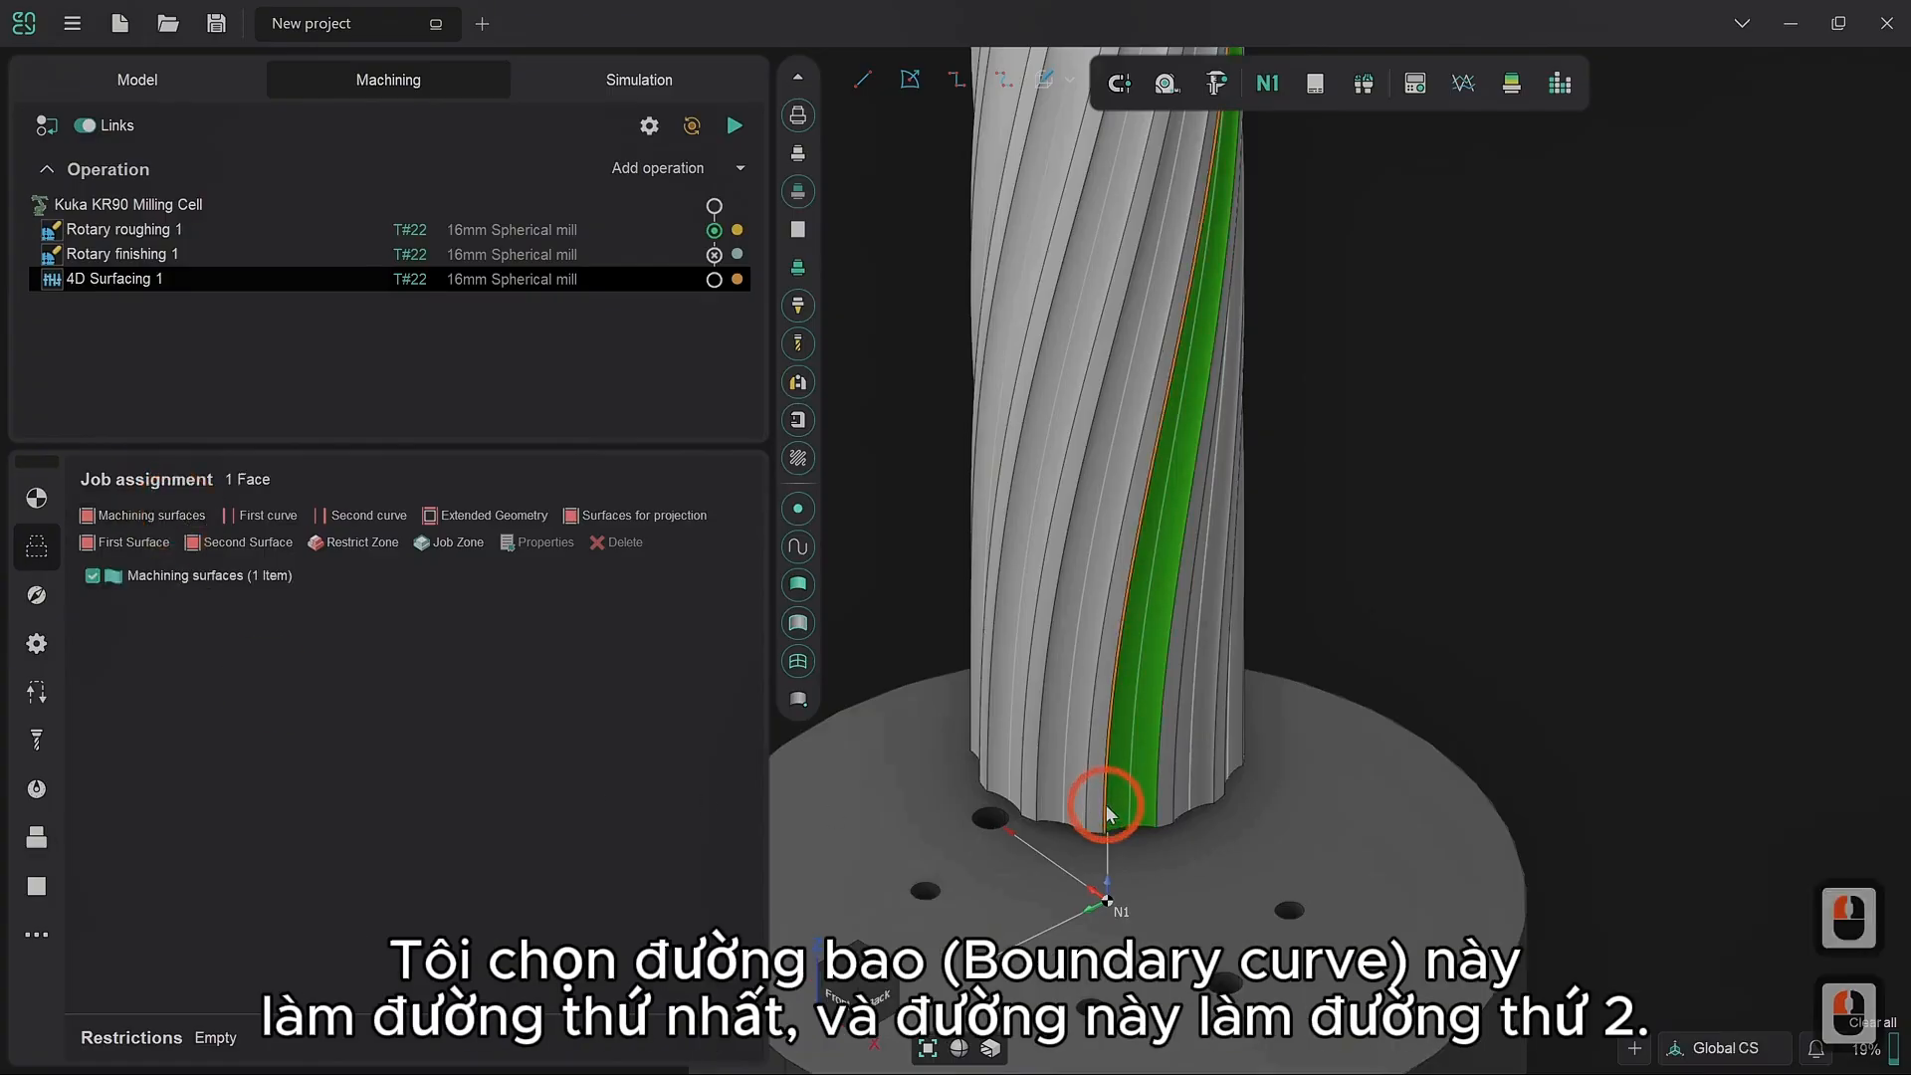
click(257, 514)
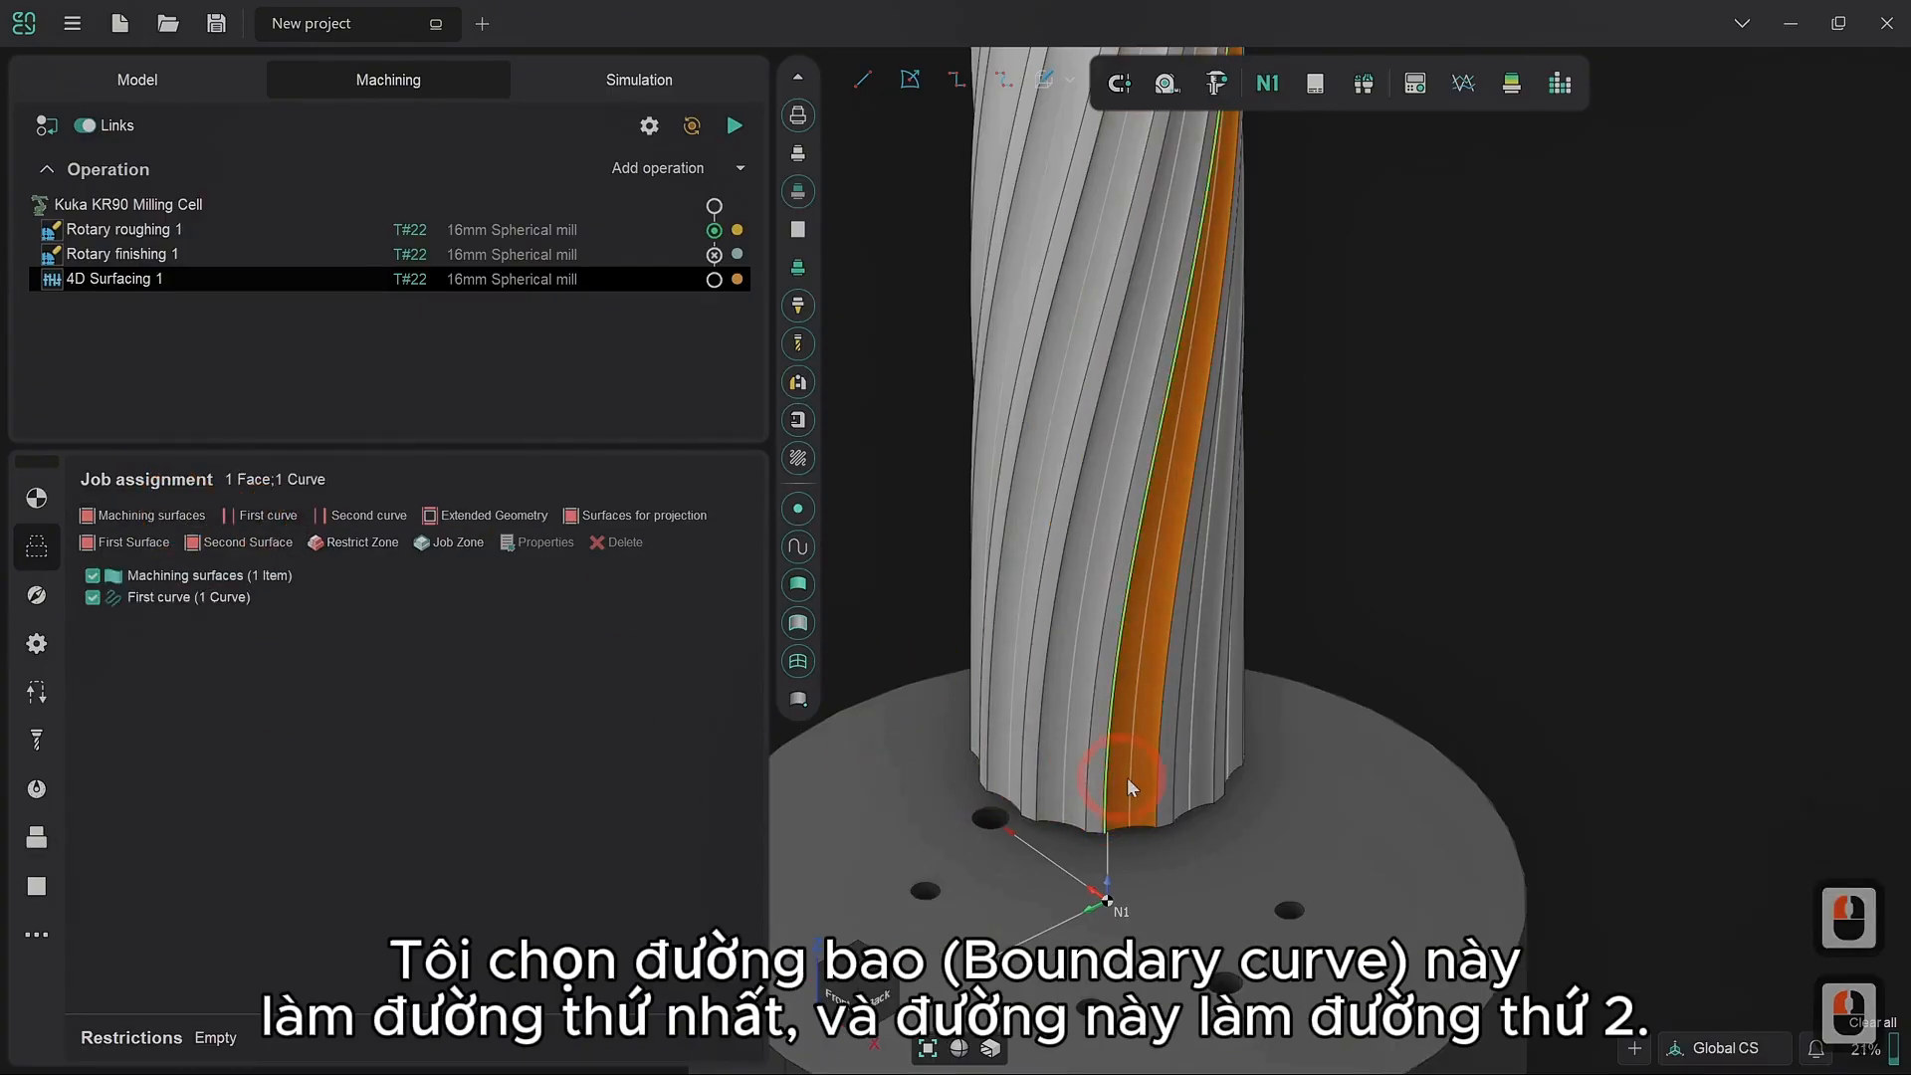
click(1159, 781)
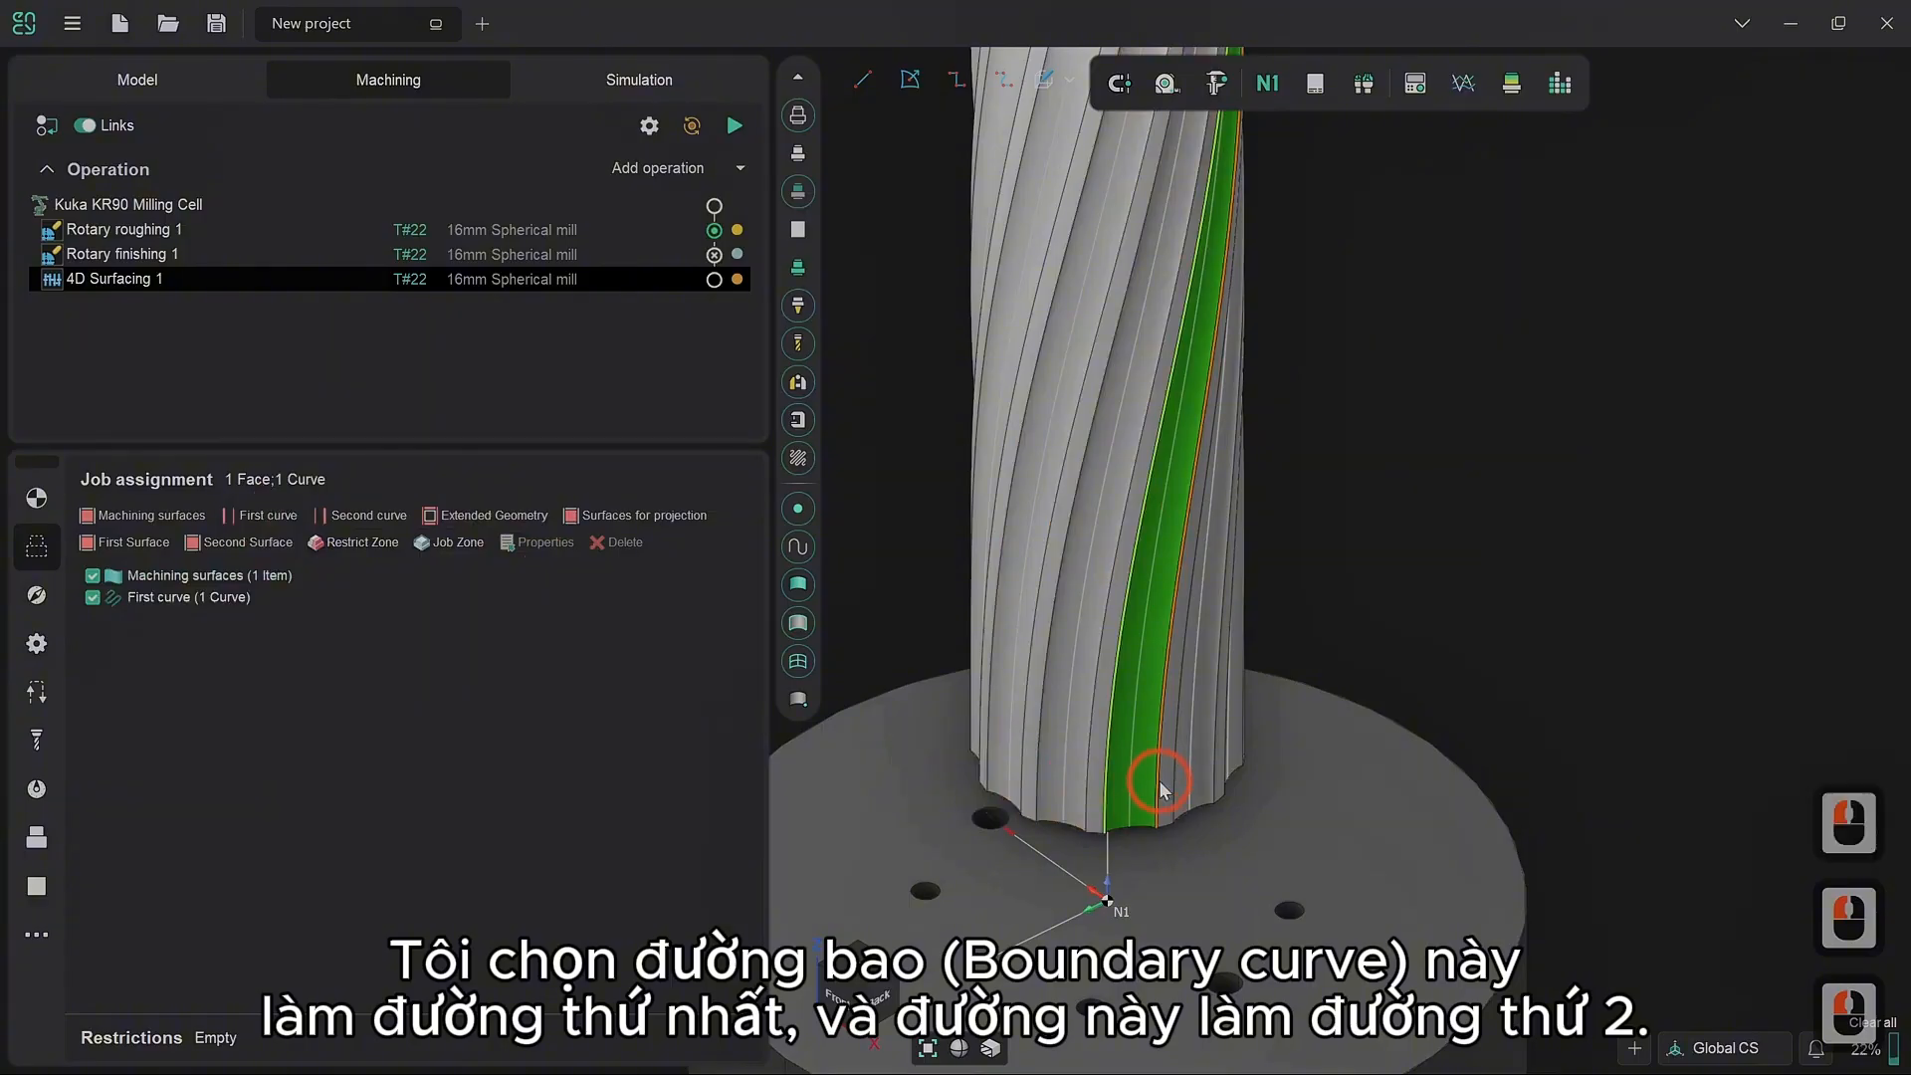
click(348, 518)
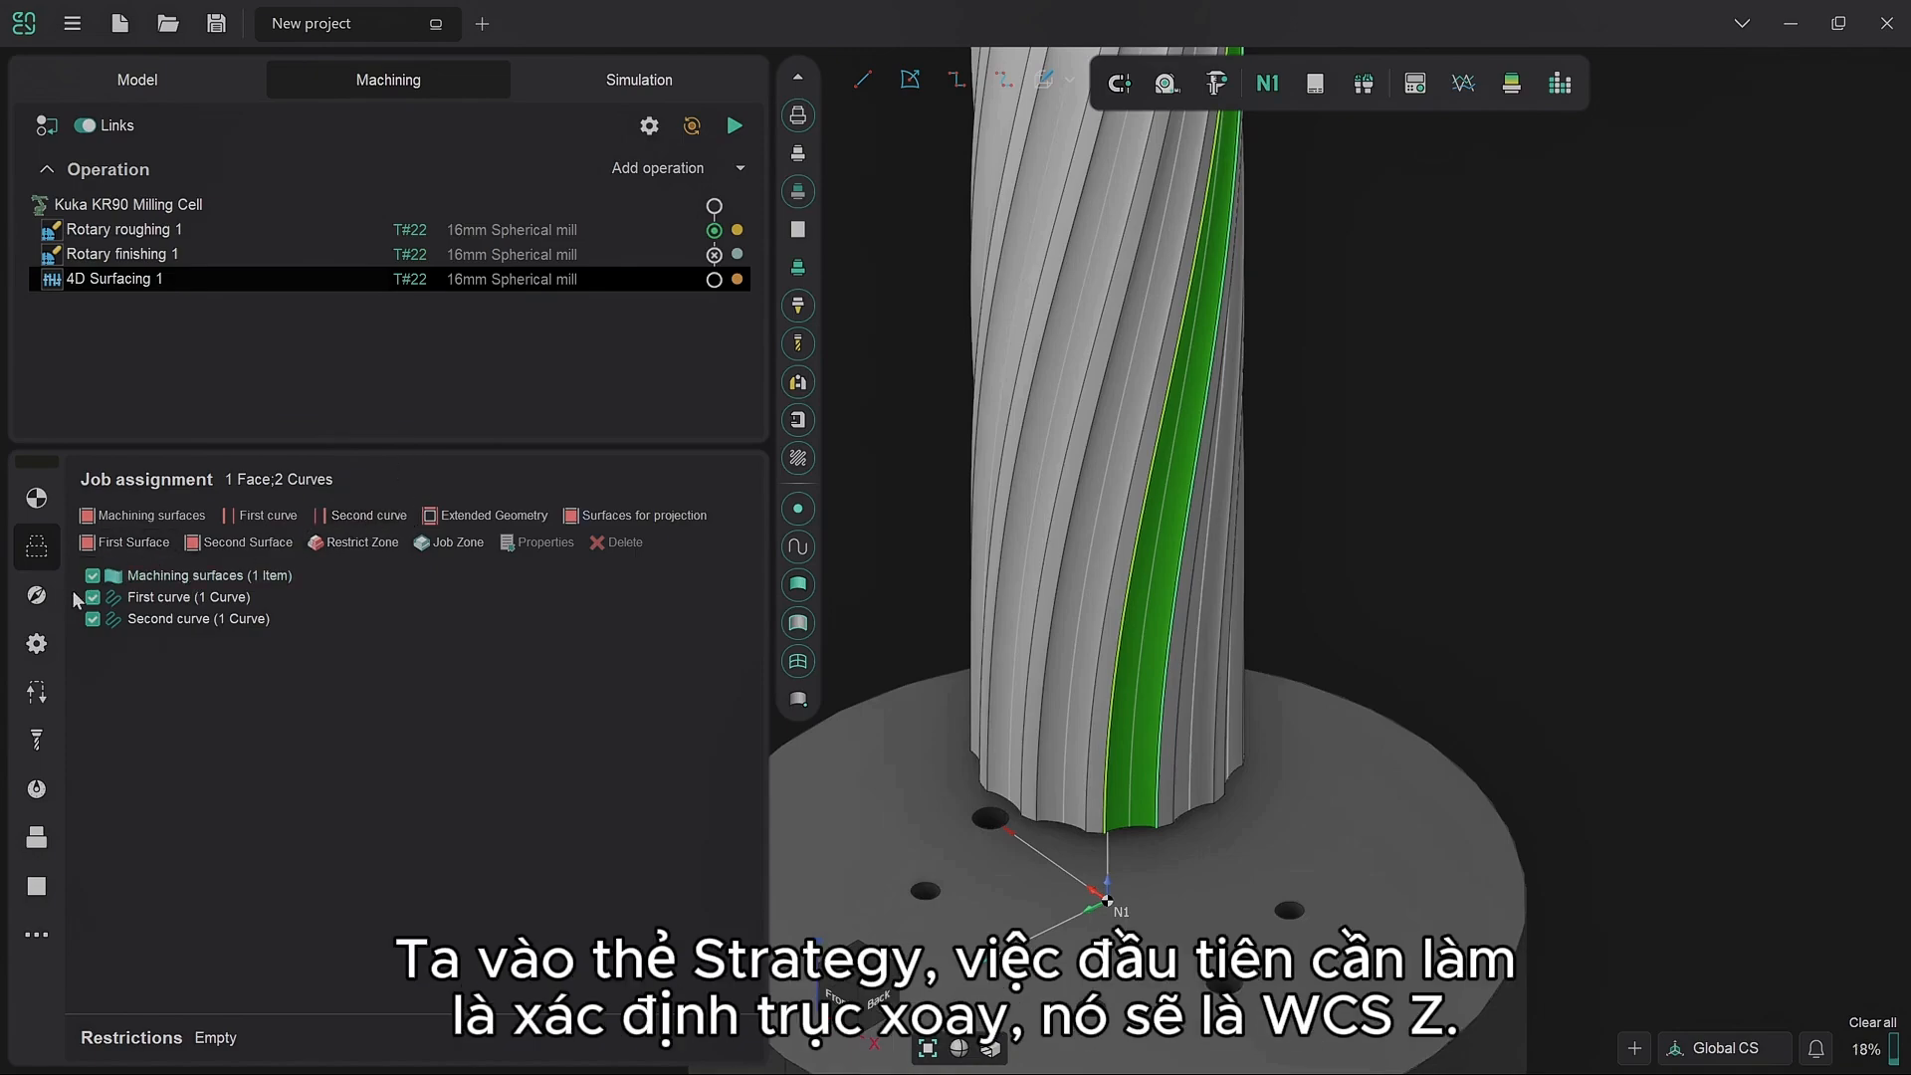
Step: Set the rotary axis of the operation's strategy to WCS Z
click(38, 597)
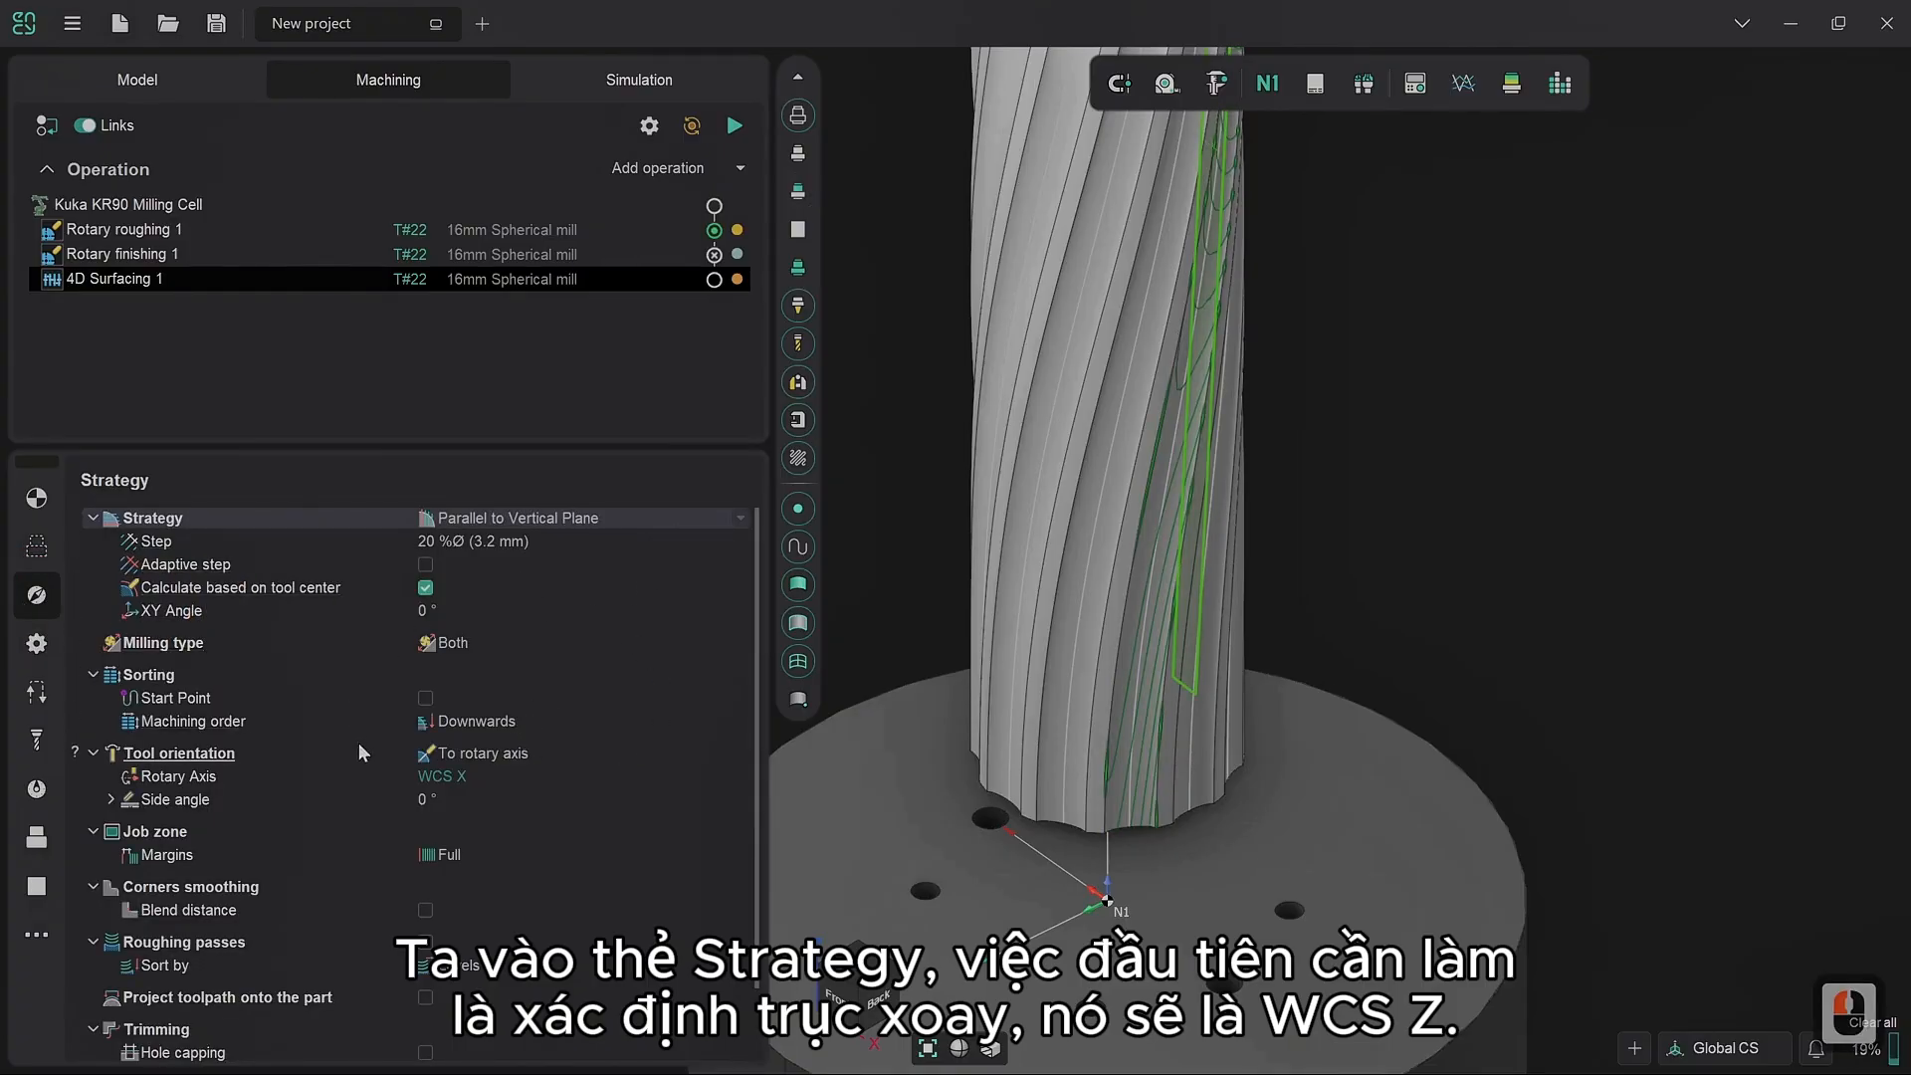
double_click(472, 775)
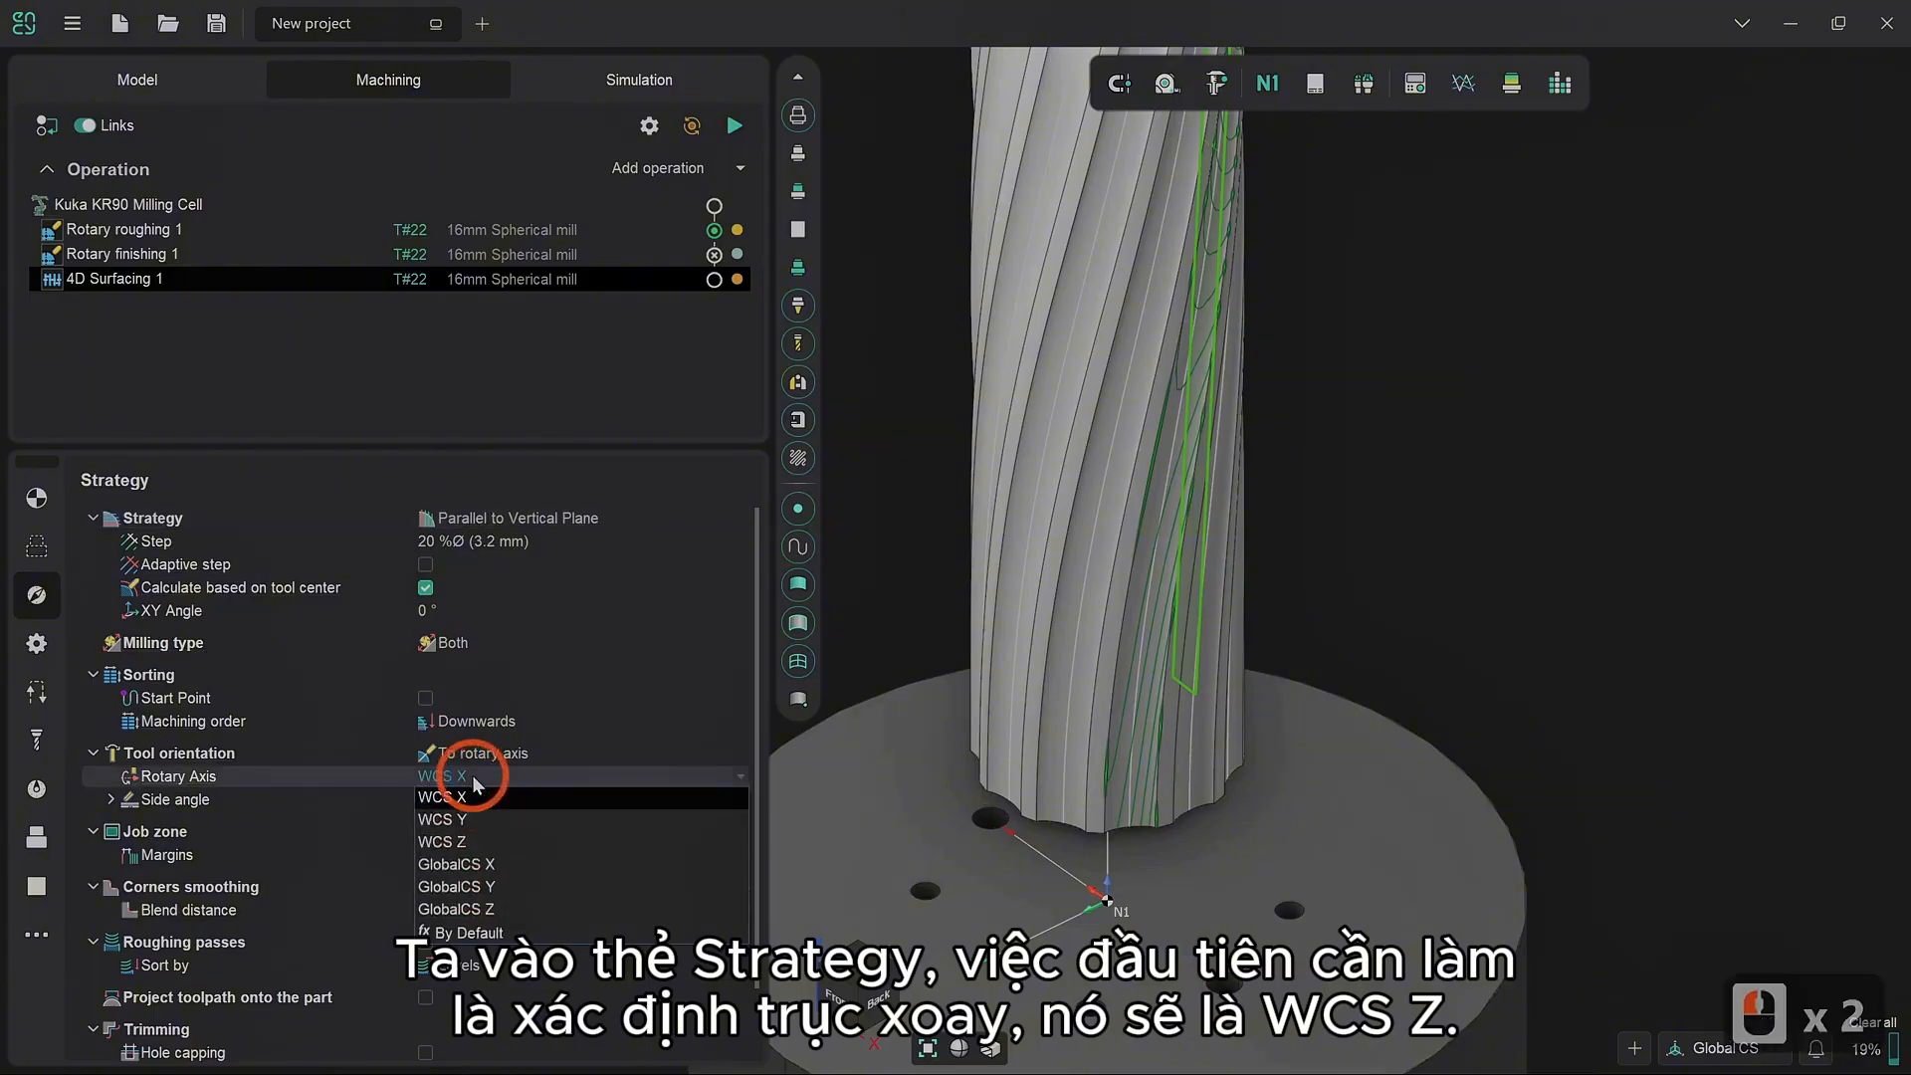
click(469, 838)
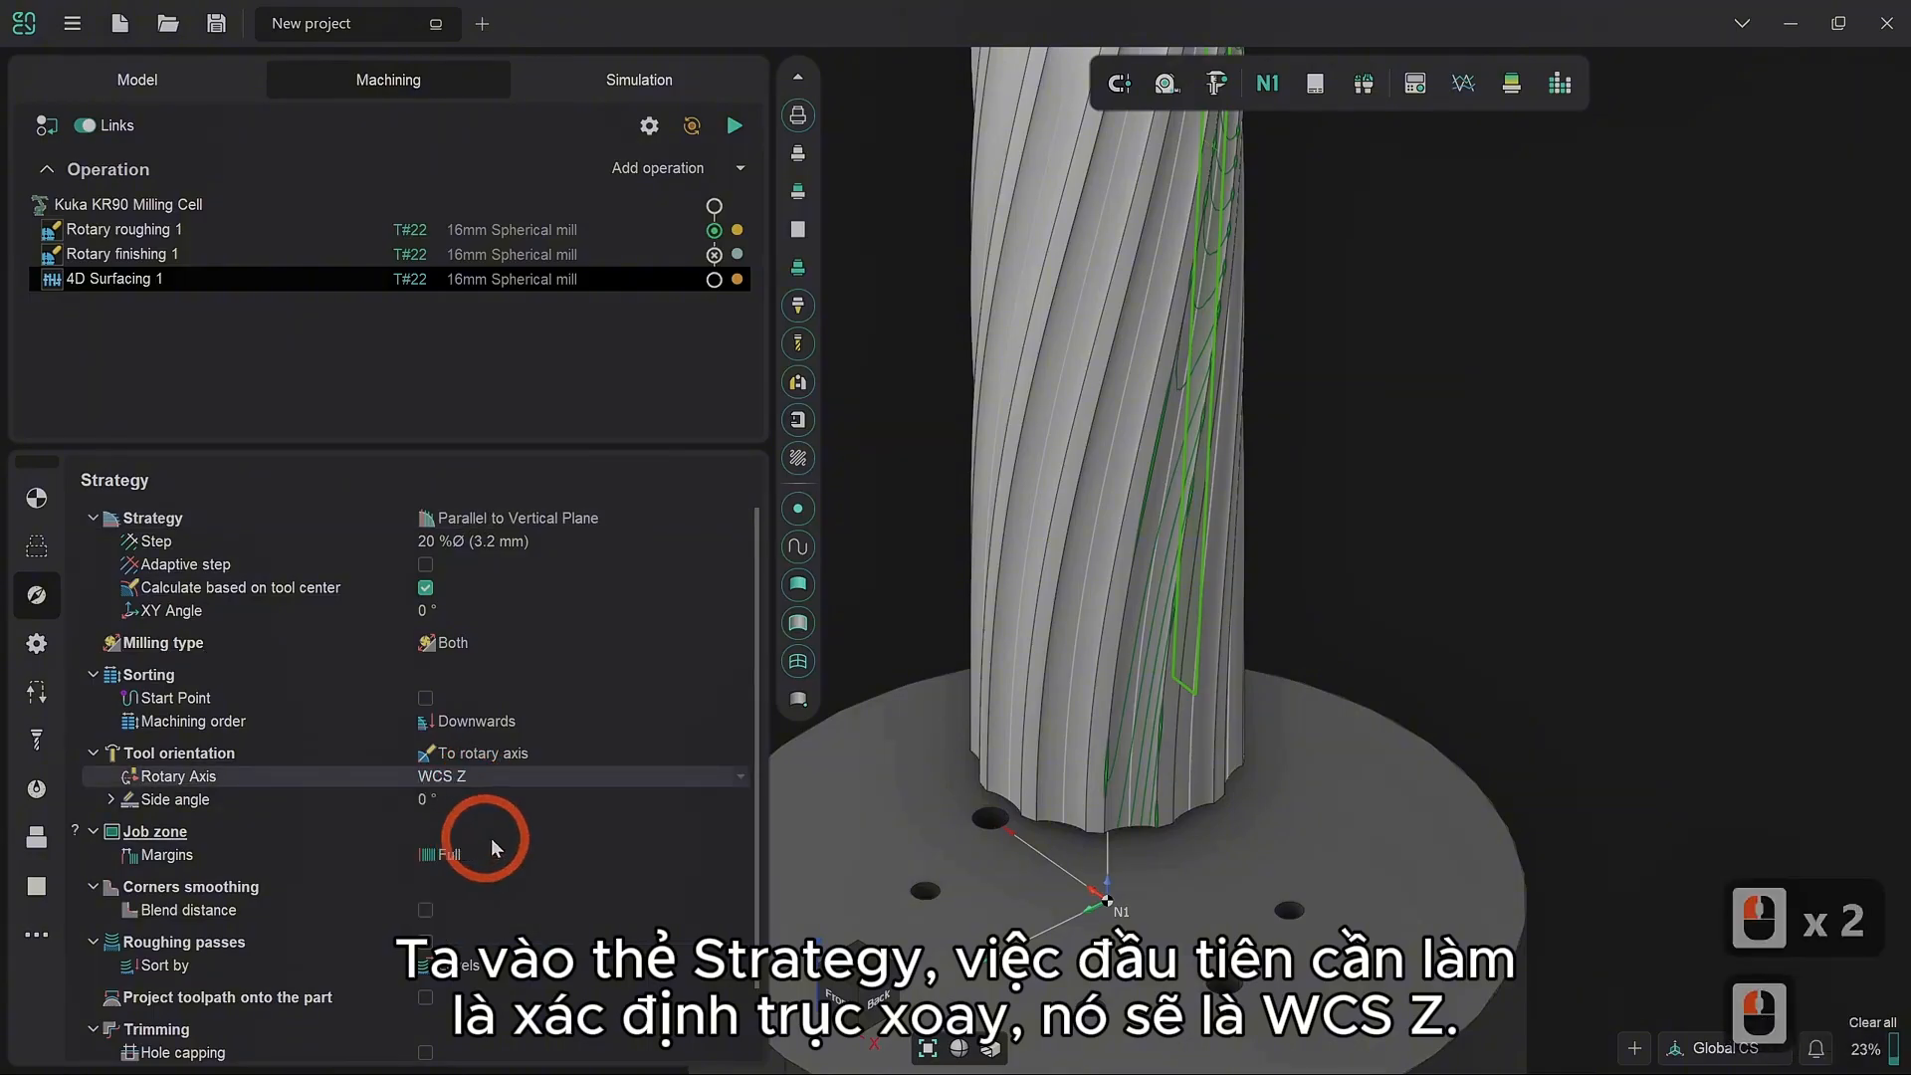
Step: Change the machining strategy to Across curve and calculate the toolpath for the flute
mouse_move(753, 617)
mouse_down()
mouse_move(753, 725)
mouse_move(747, 587)
mouse_up()
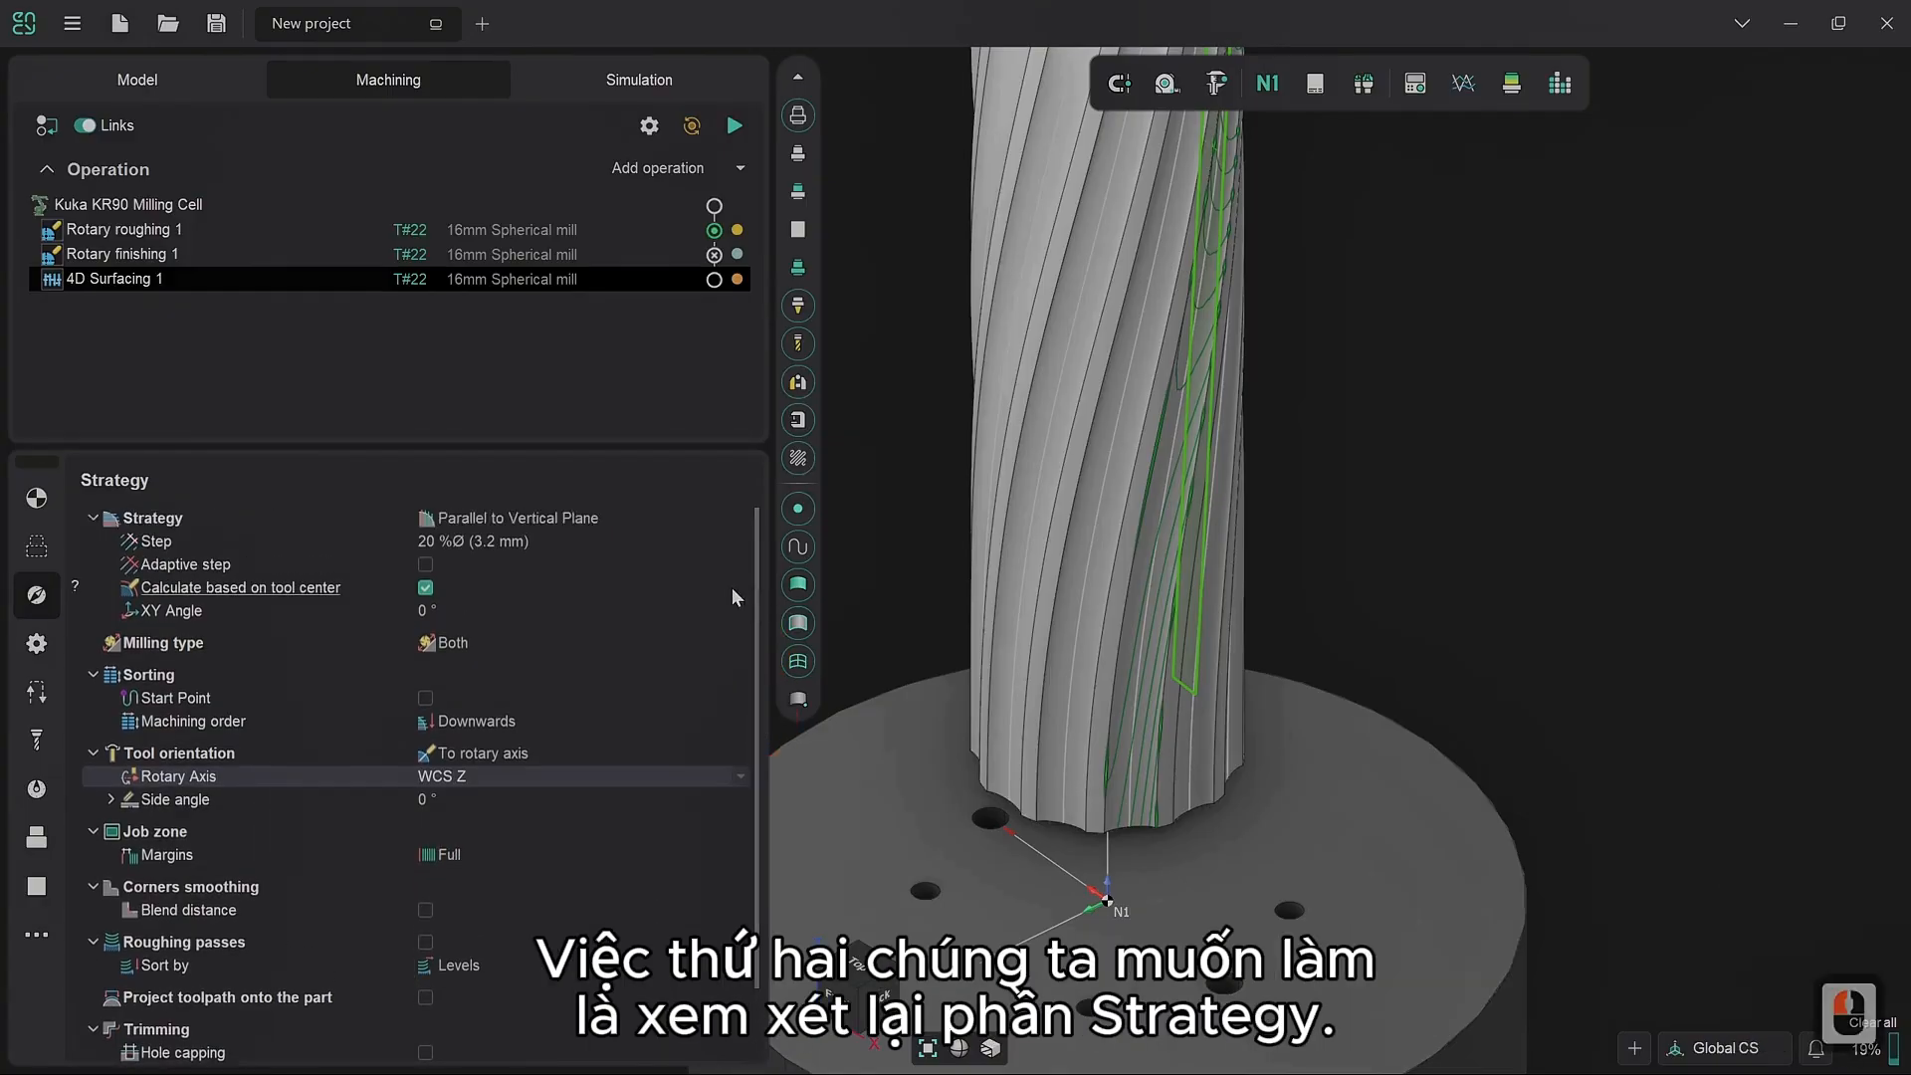
click(597, 516)
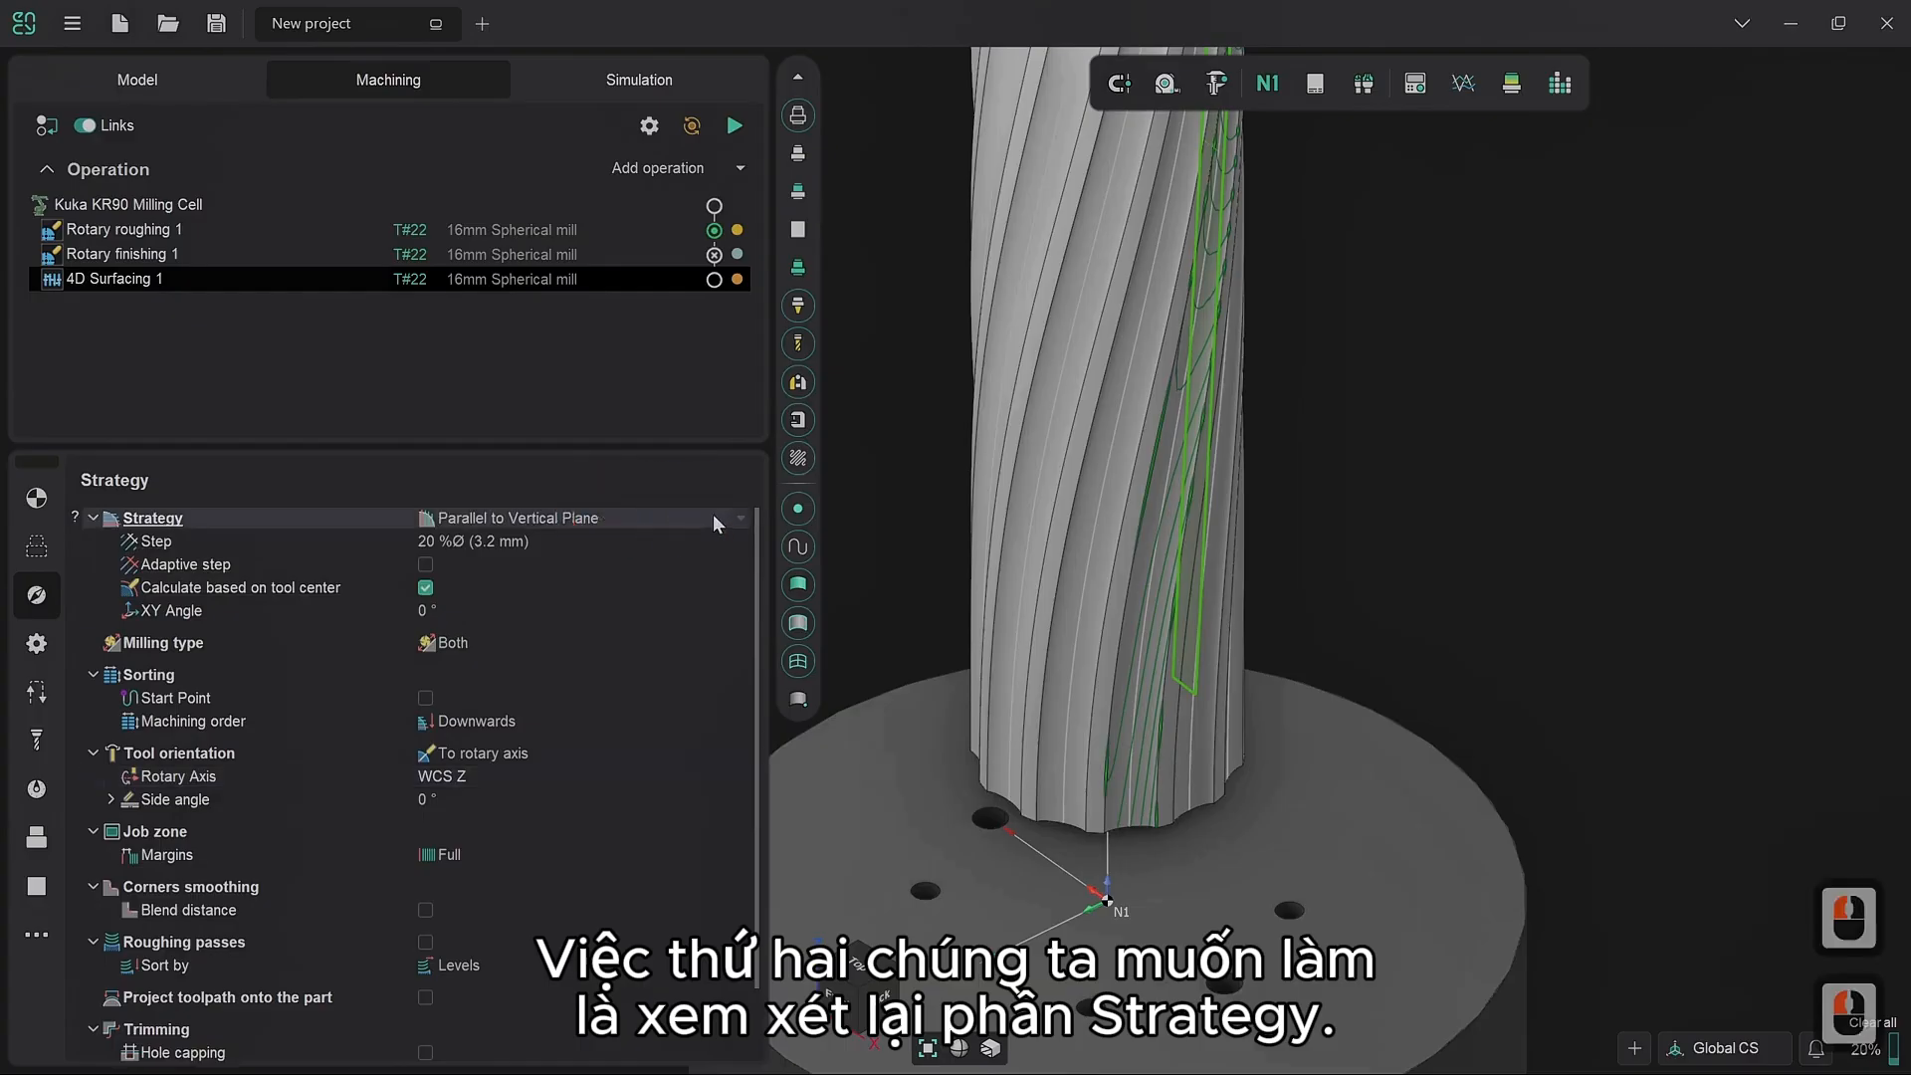
click(743, 520)
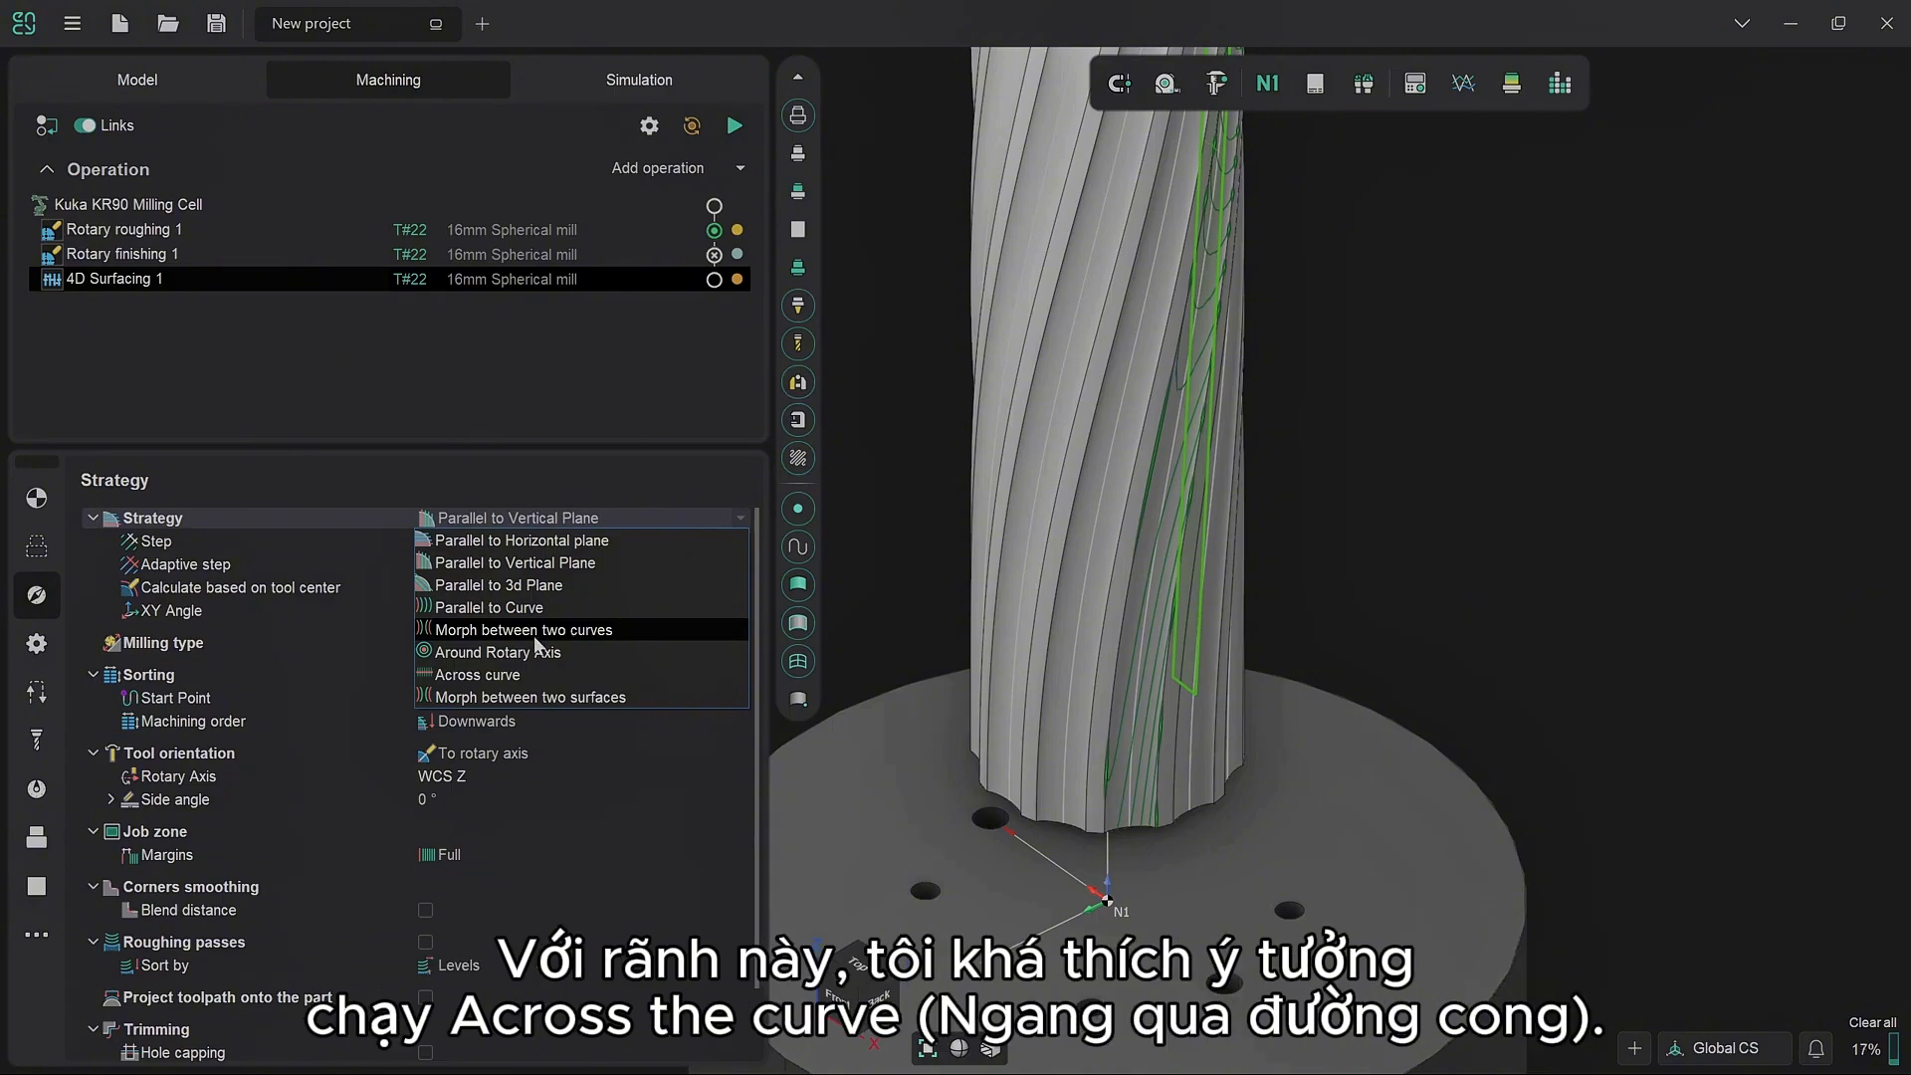
click(478, 674)
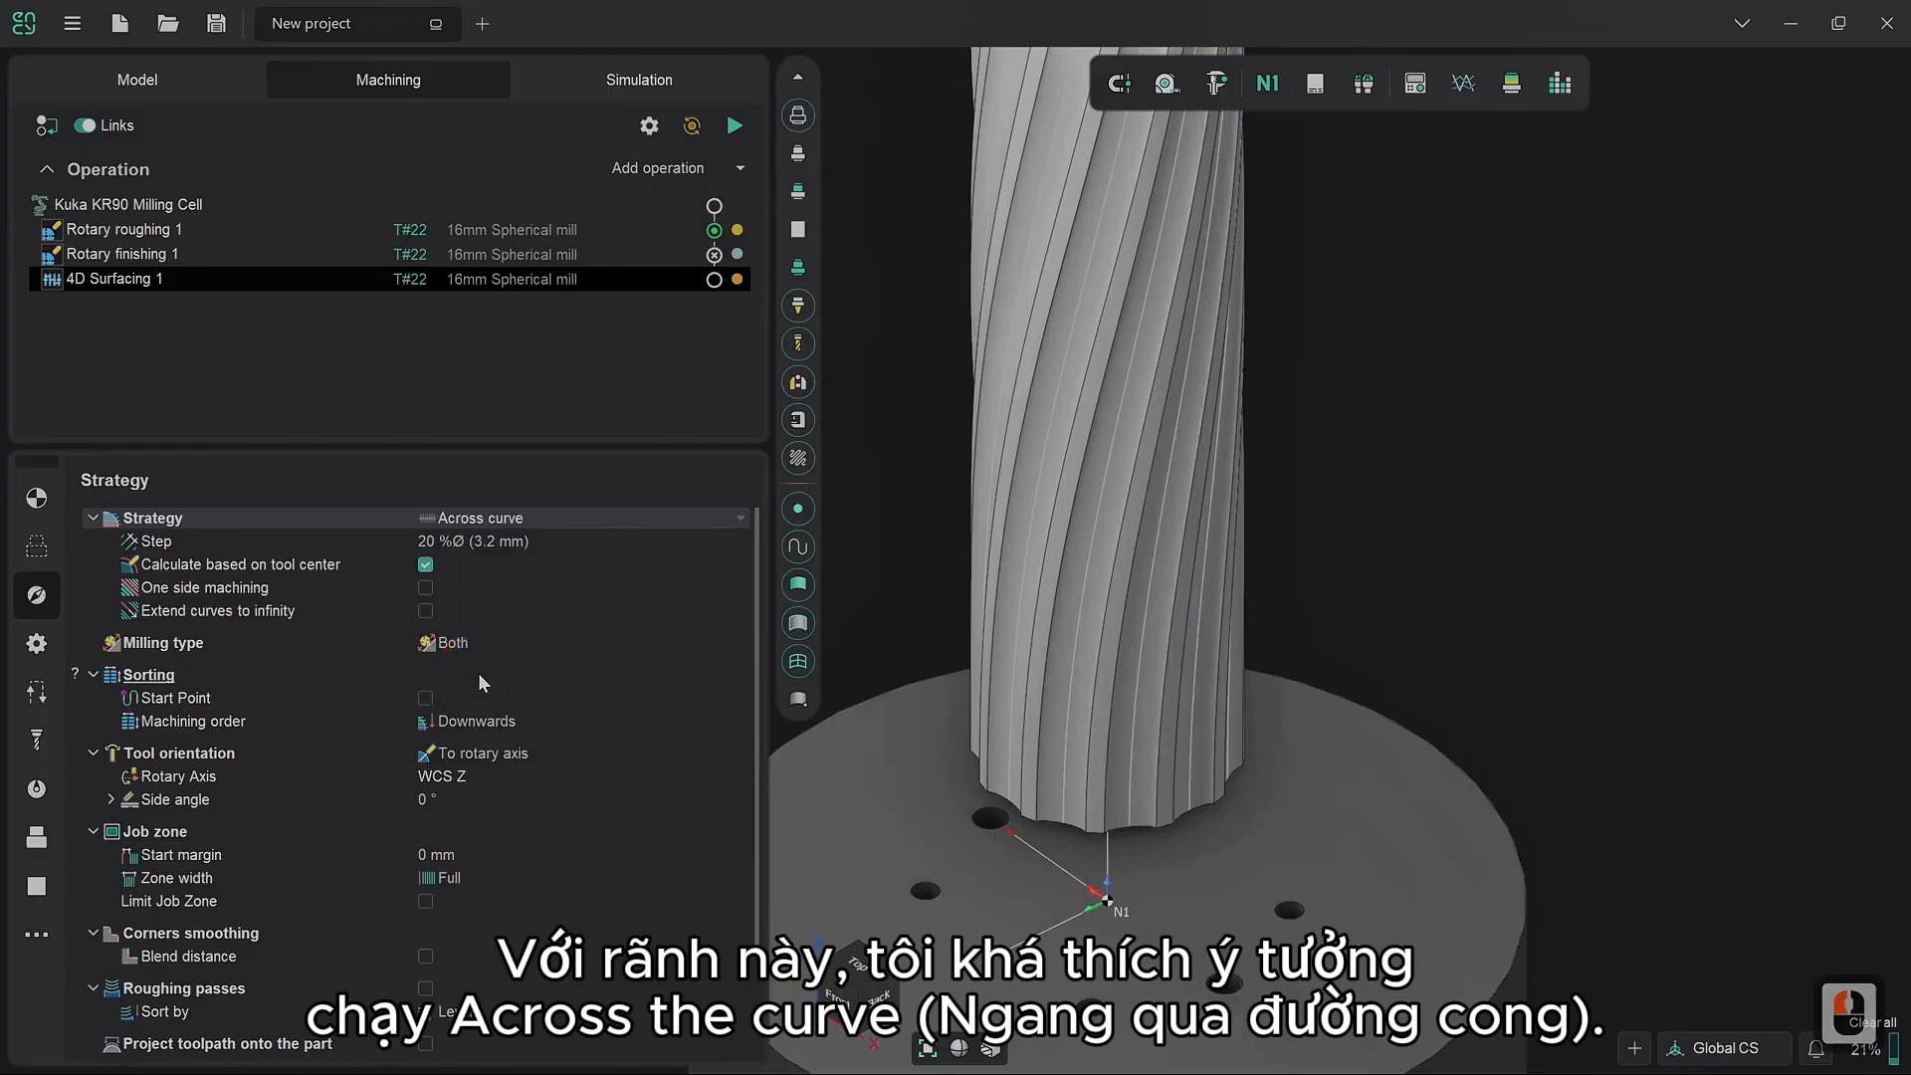
click(736, 125)
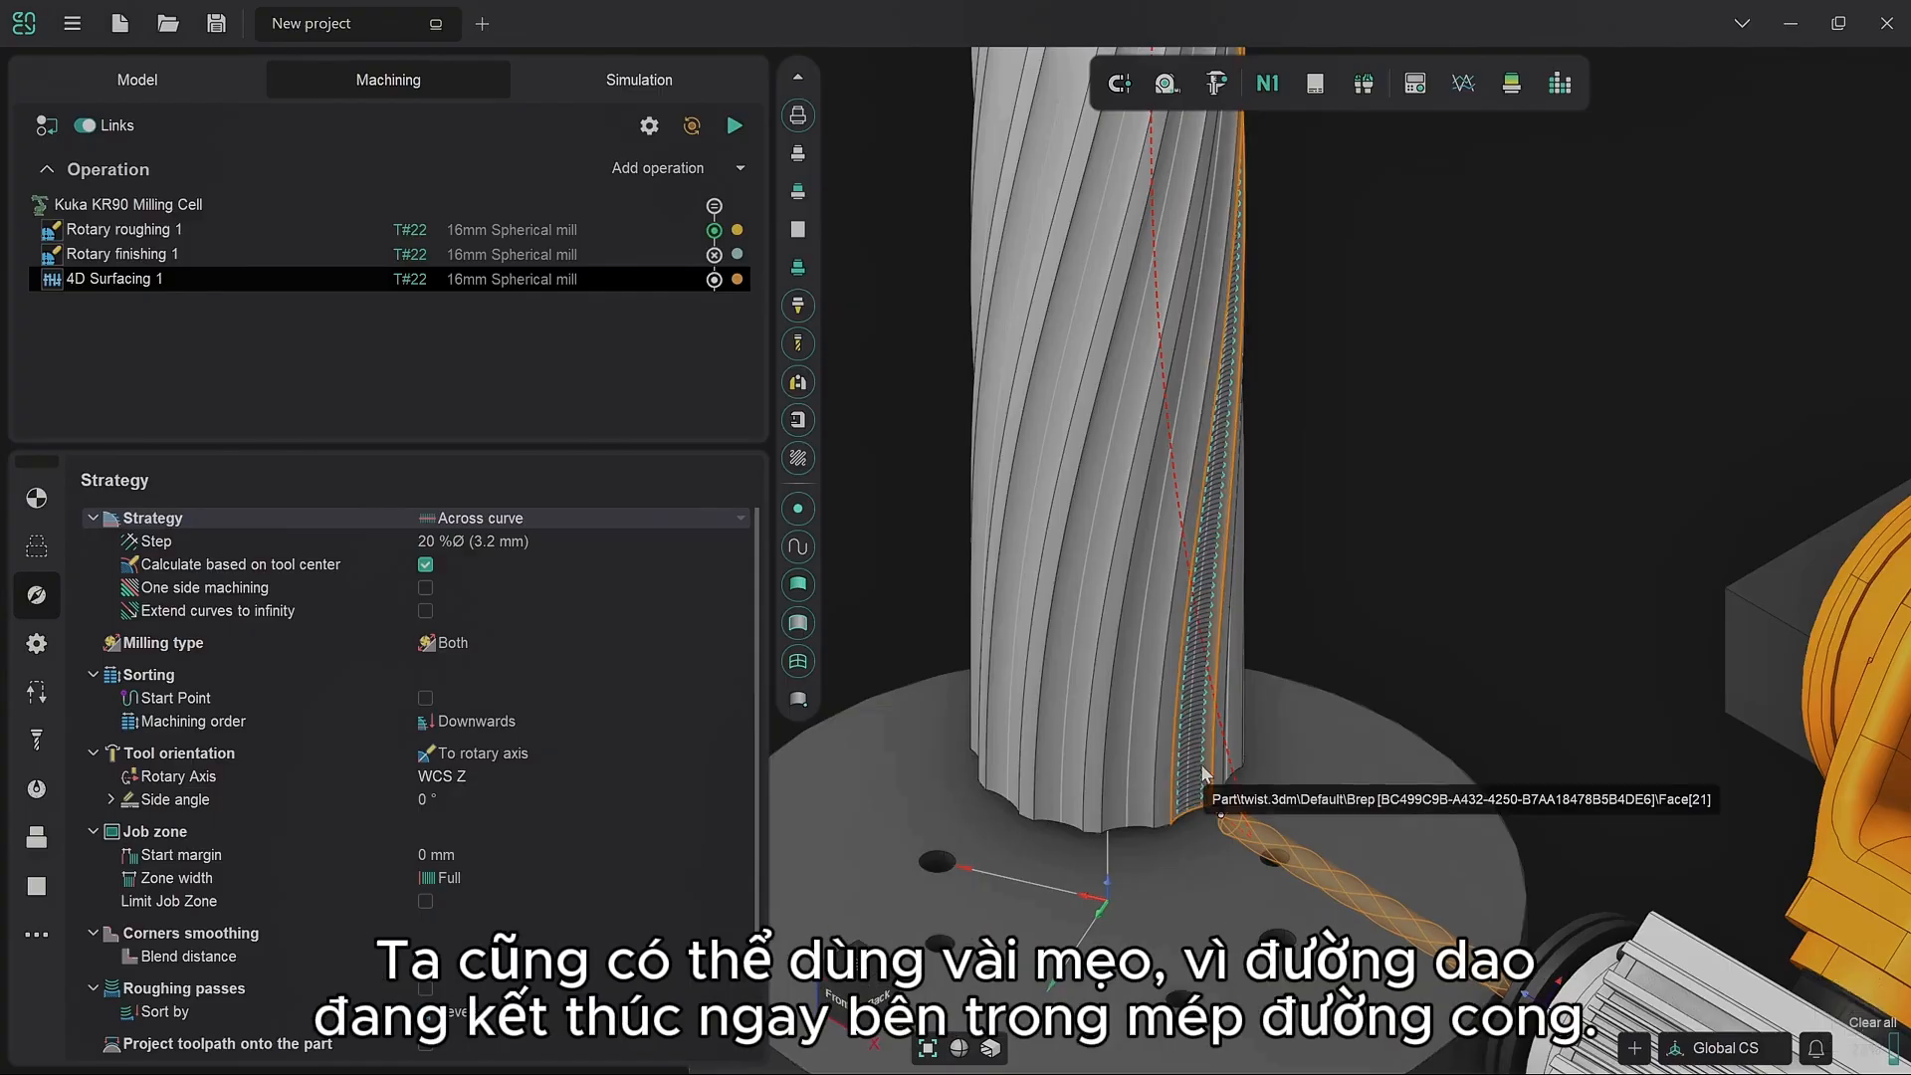
scroll(1203, 774, up, 6)
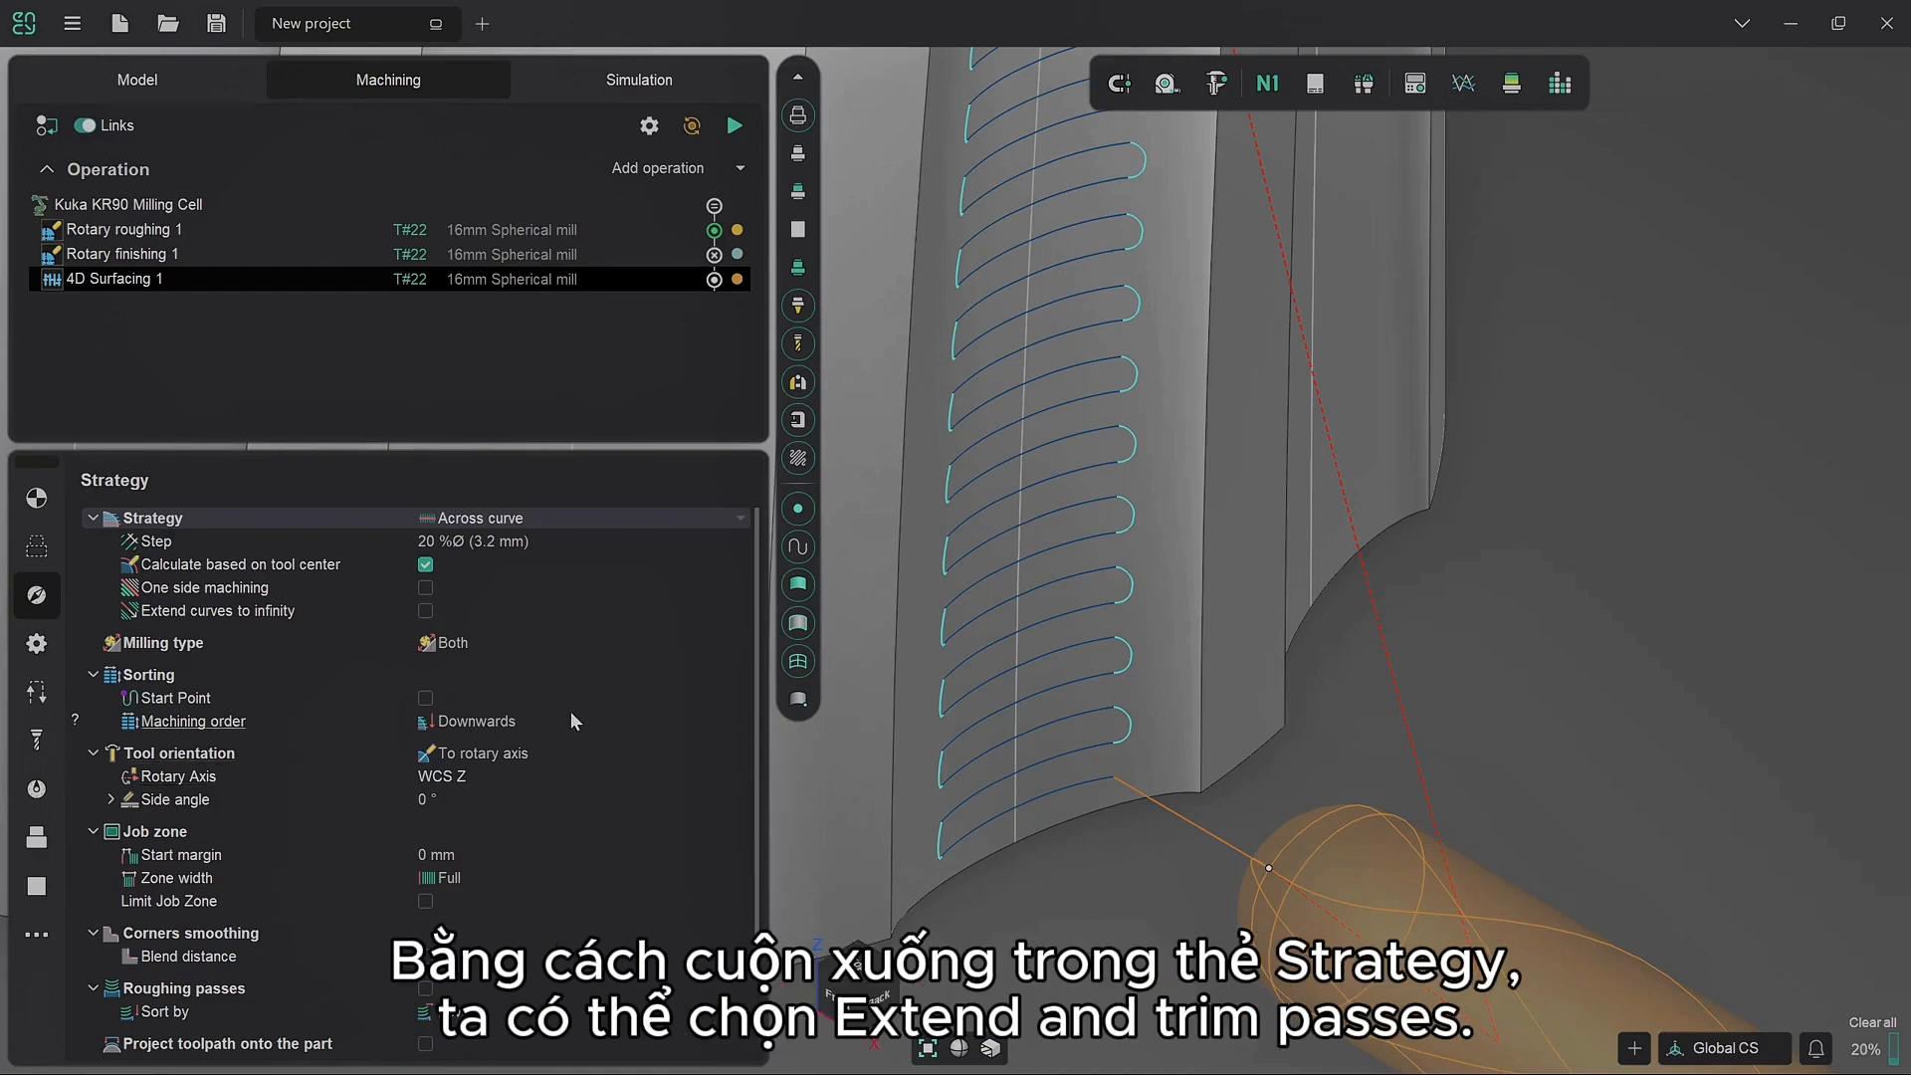
Step: Extend the toolpath passes by 25% of tool diameter at both start and end, and recalculate the flute's toolpath
scroll(570, 710, down, 5)
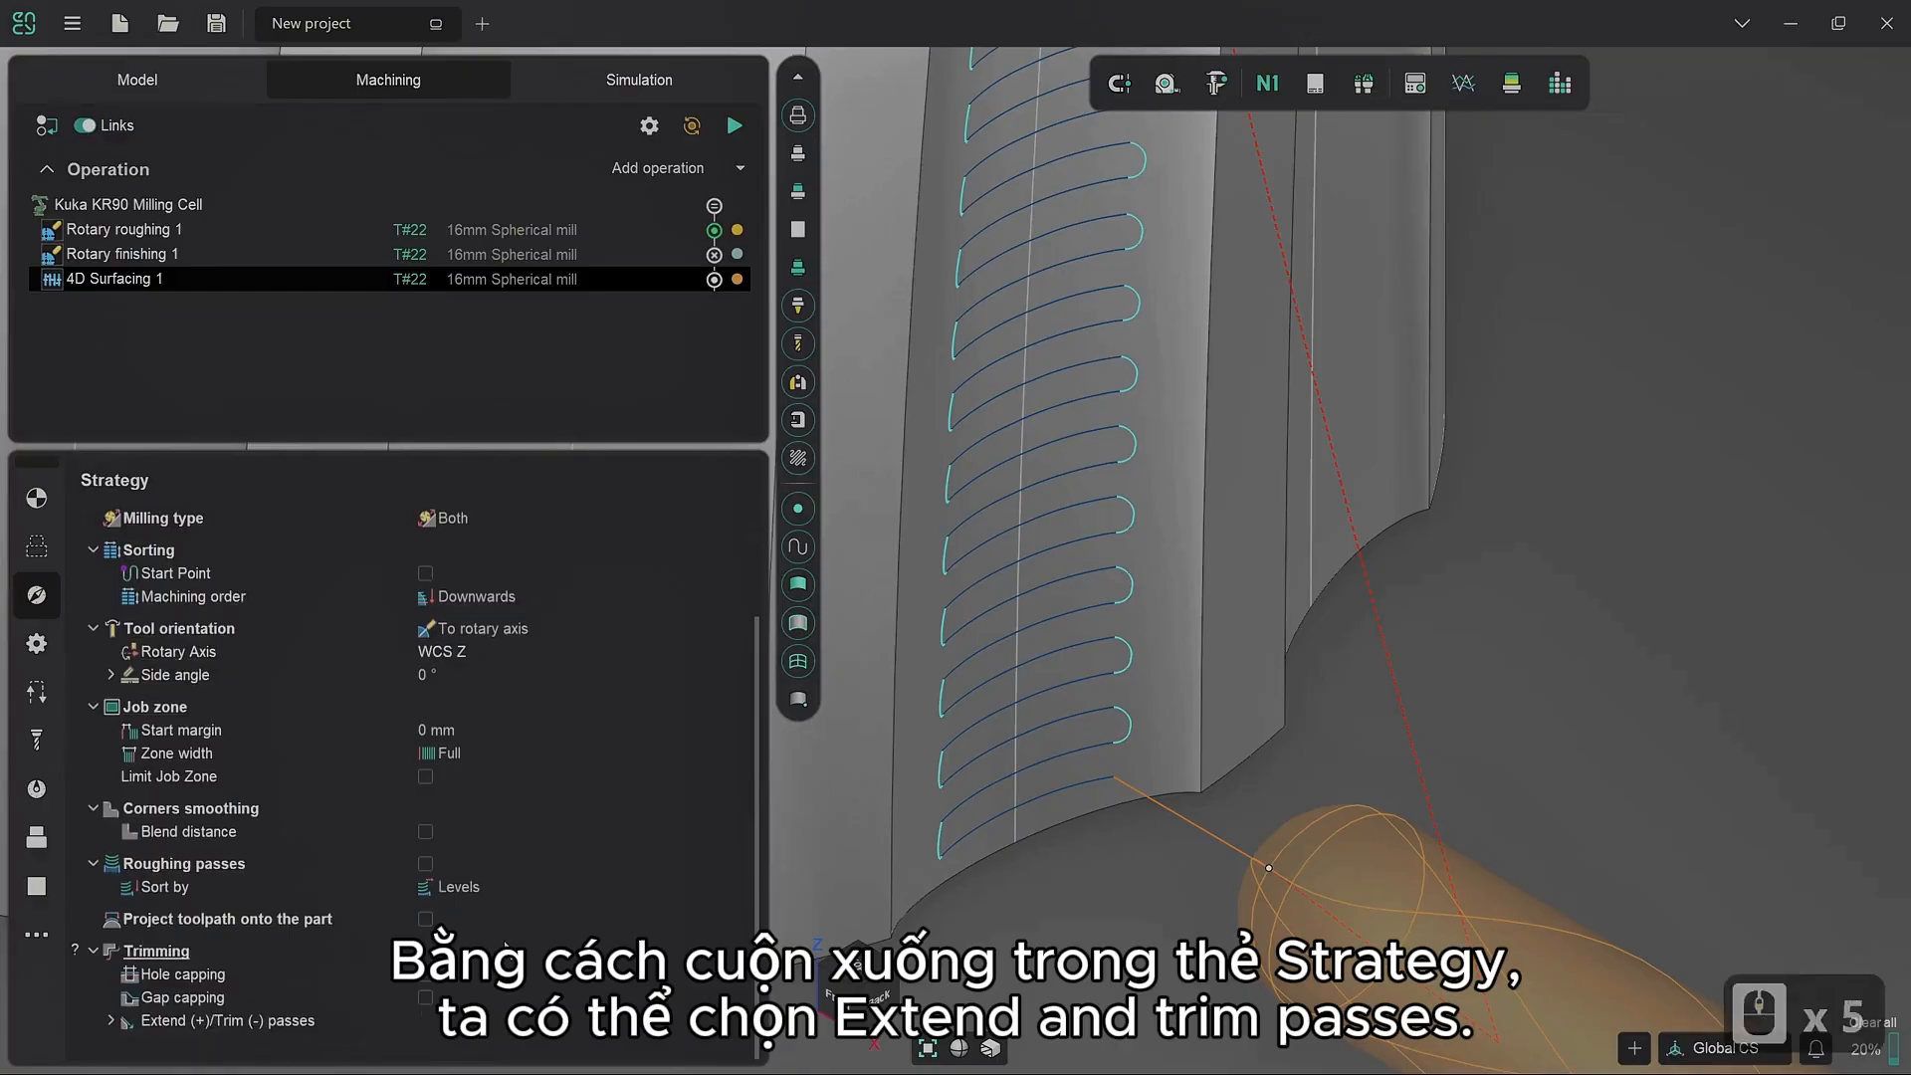
click(112, 1022)
scroll(610, 886, down, 3)
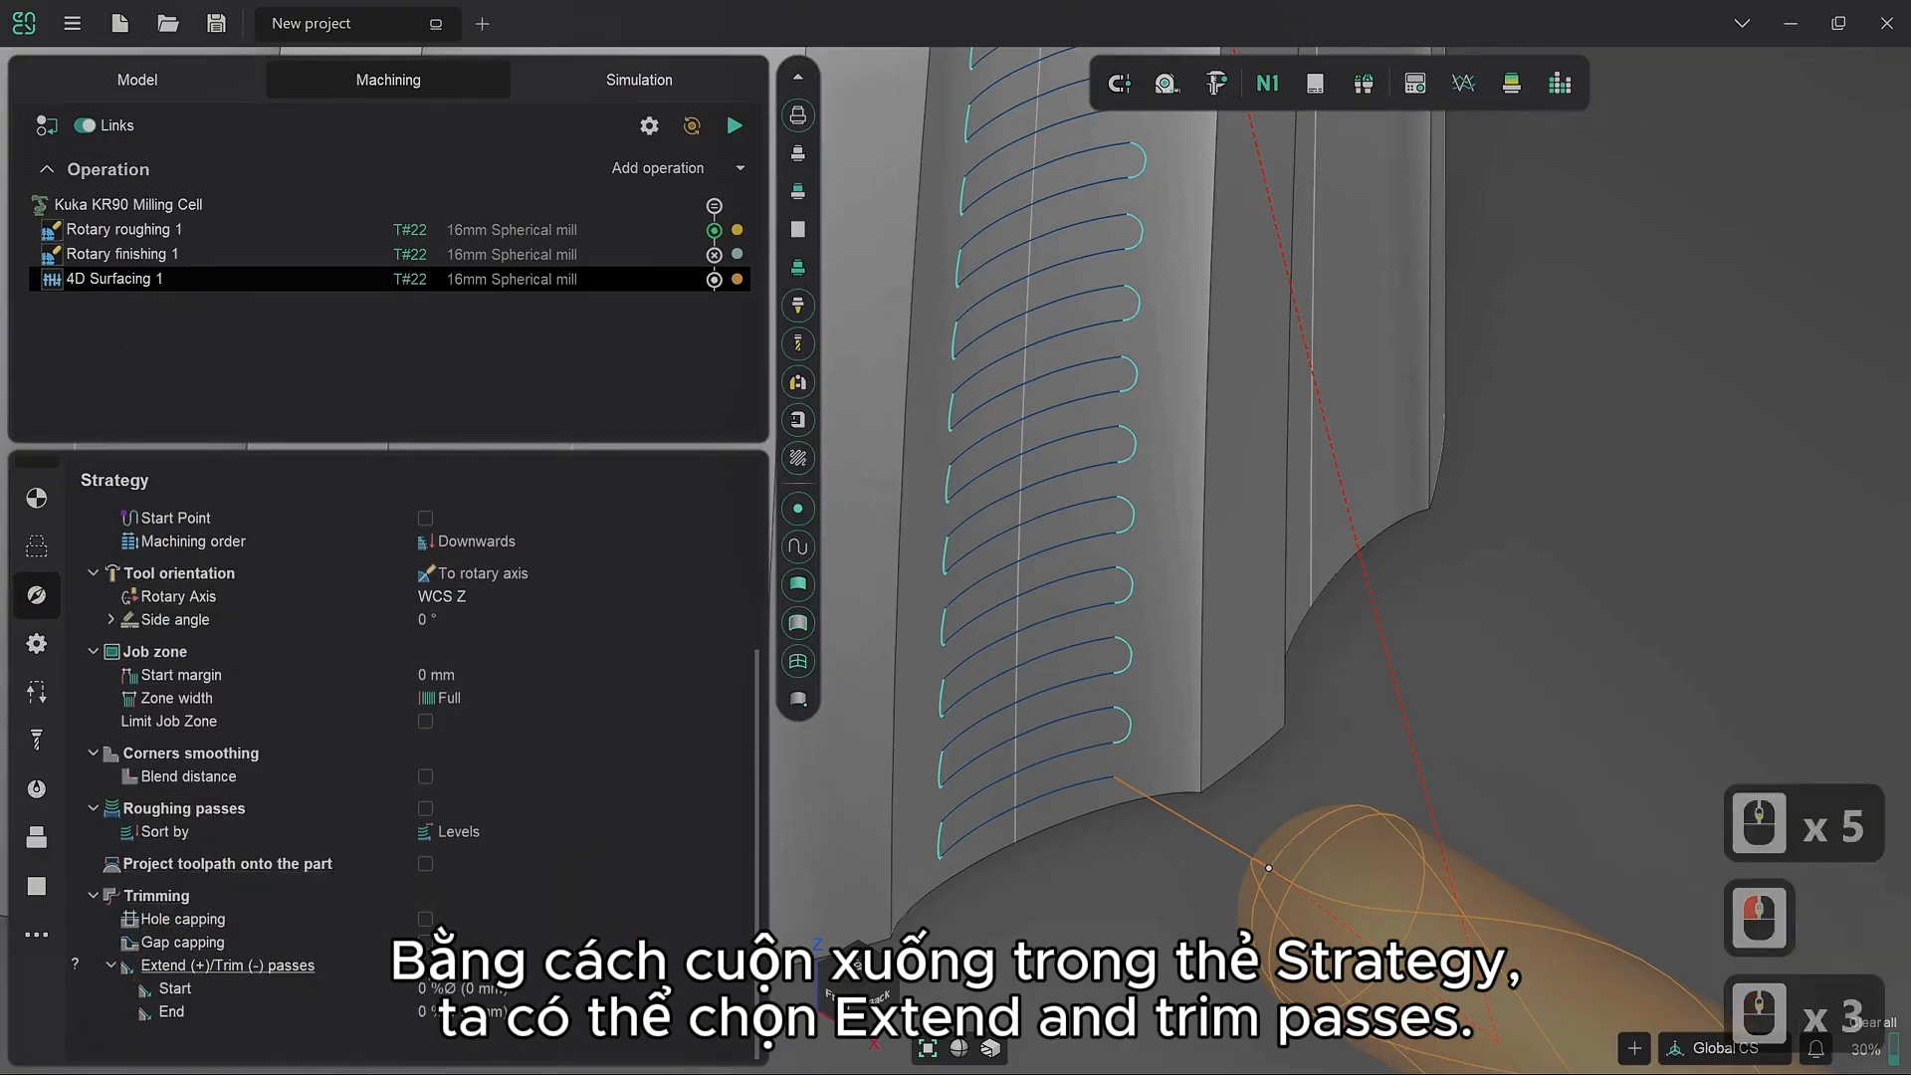
click(637, 988)
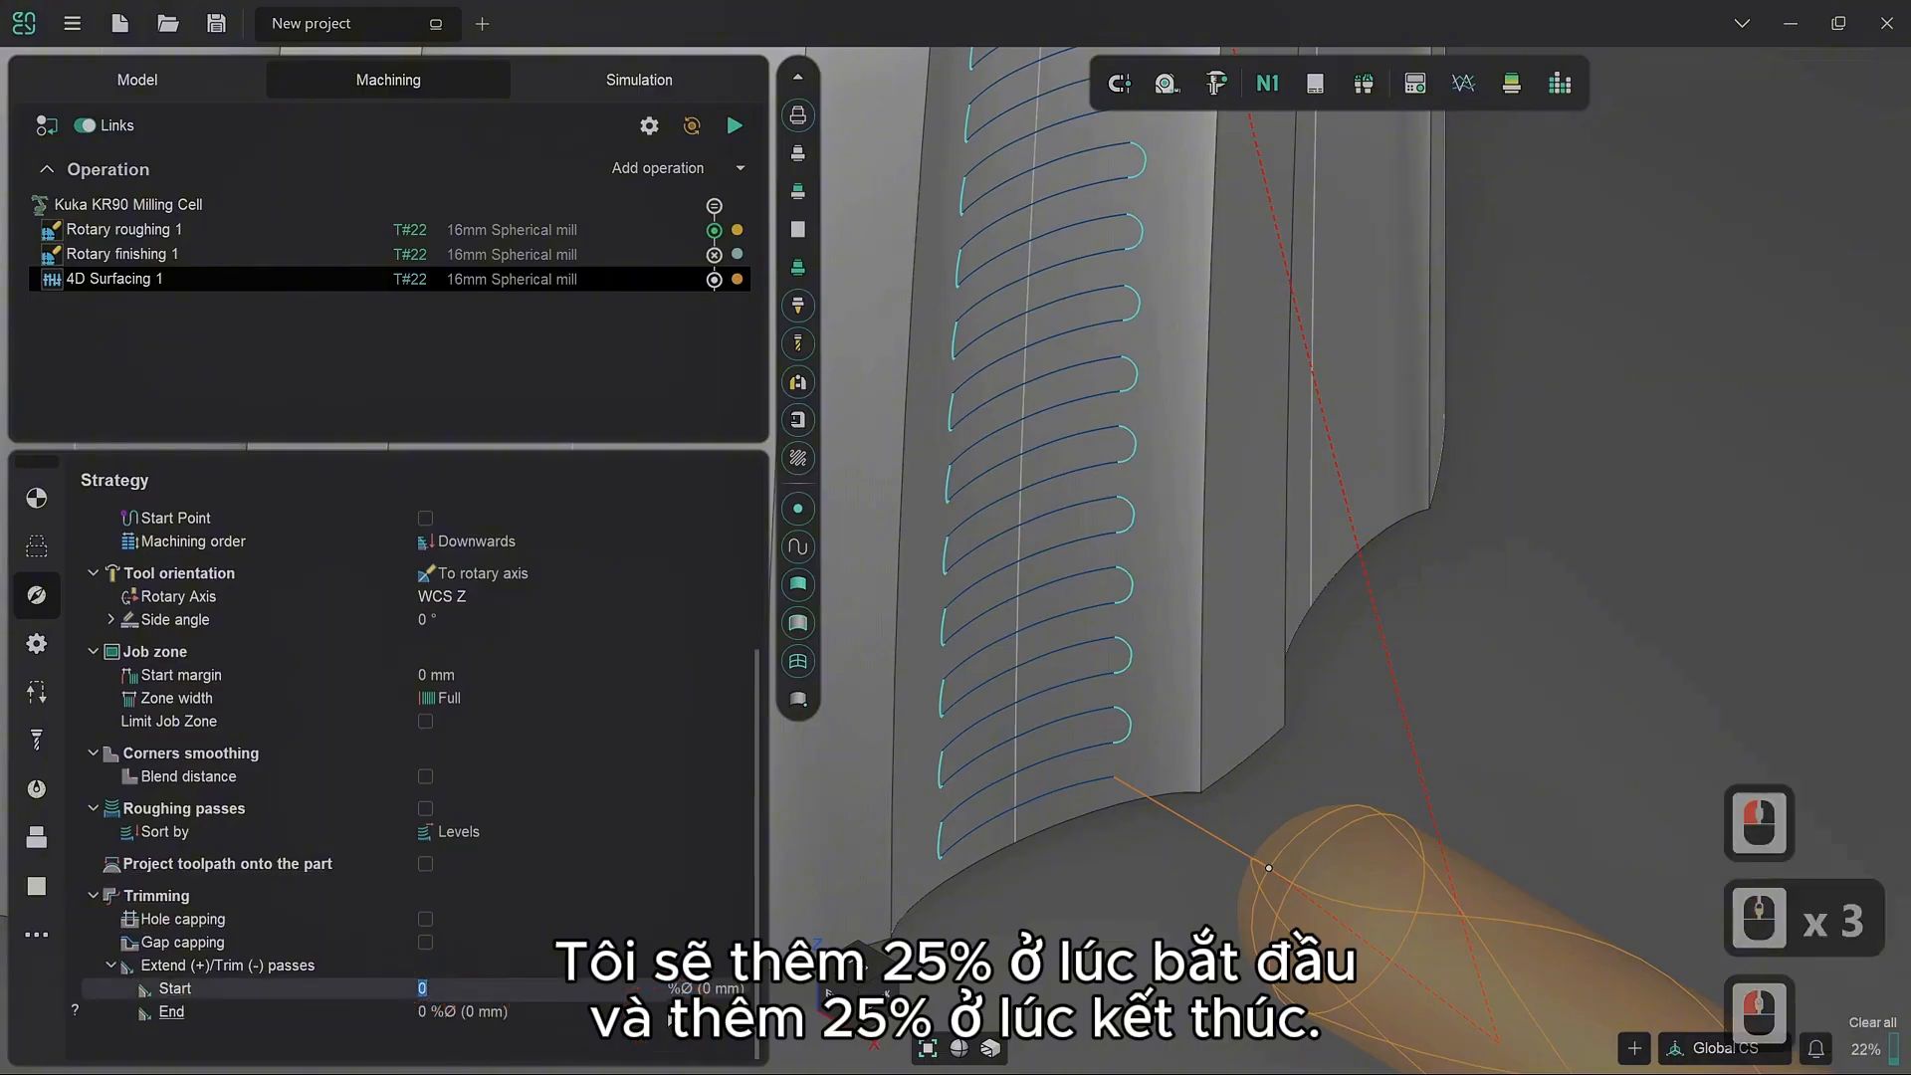
text(25)
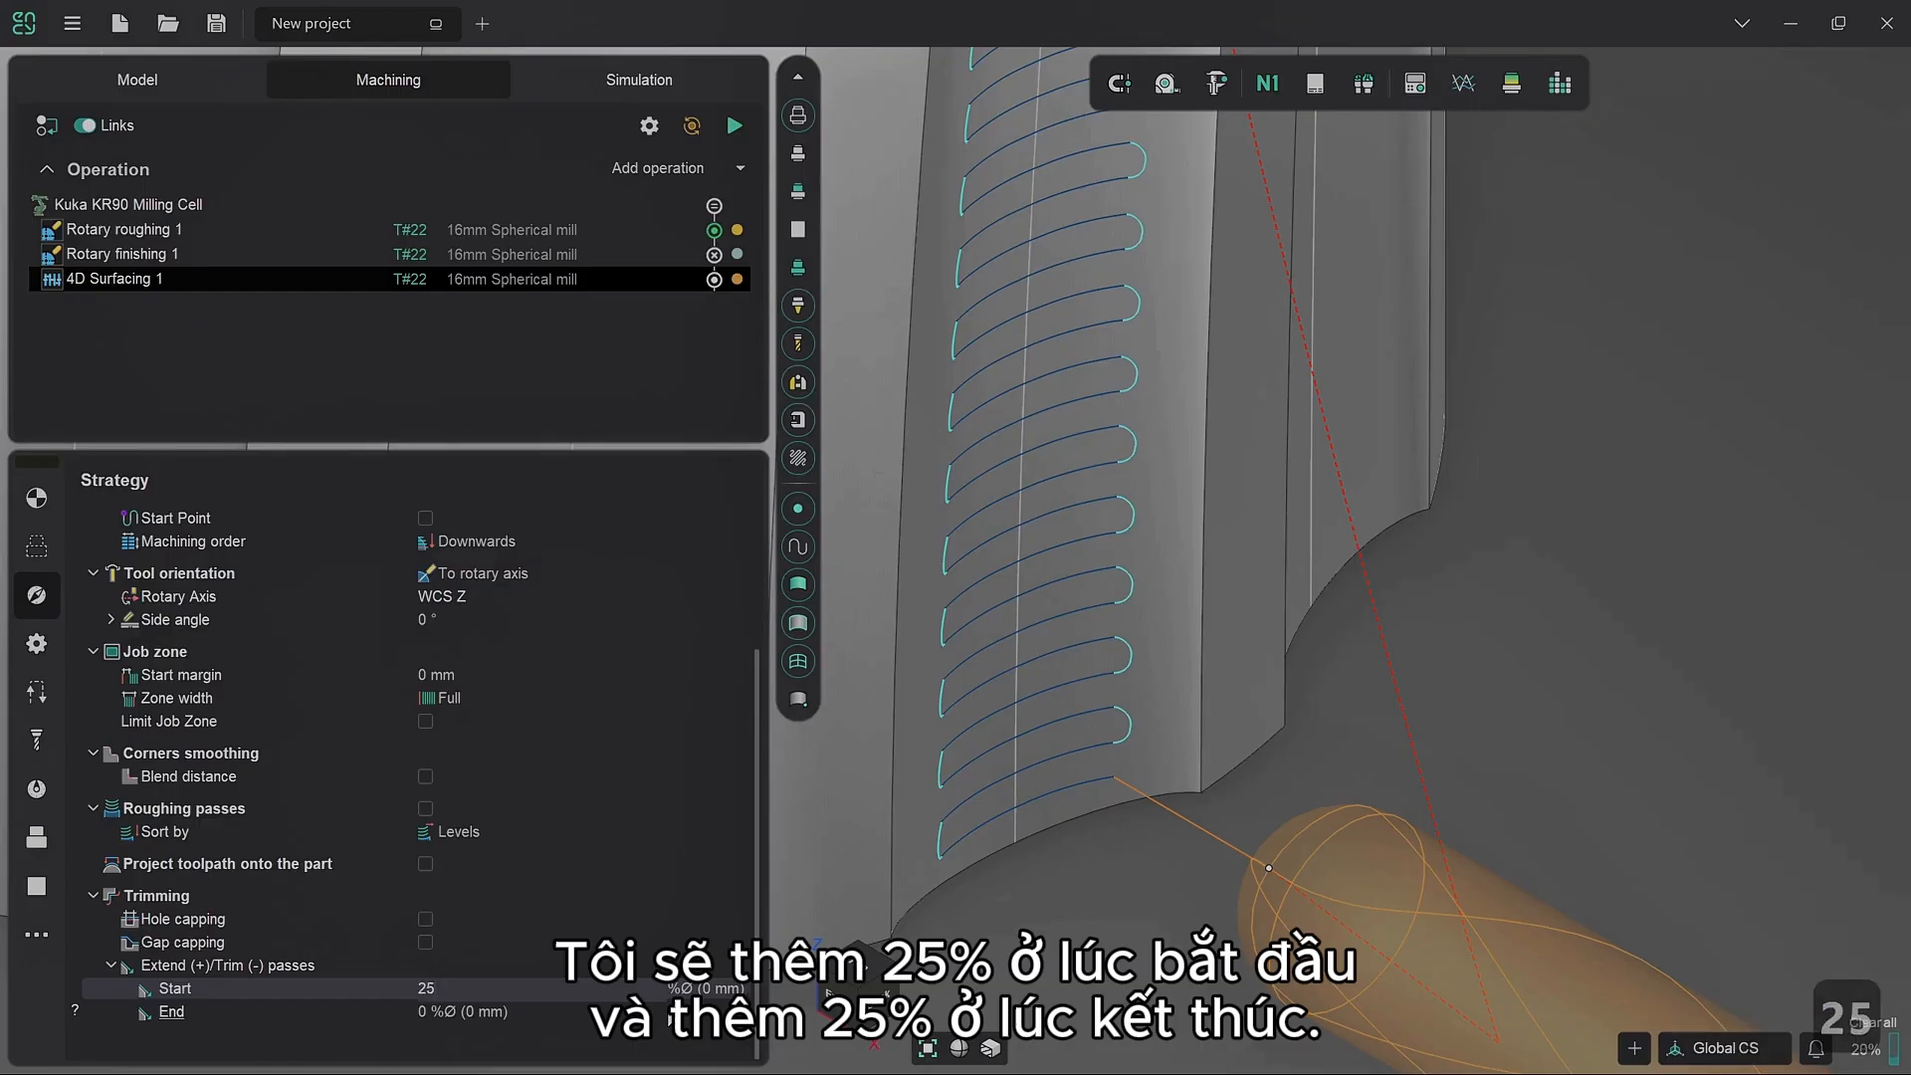
click(652, 1011)
text(25)
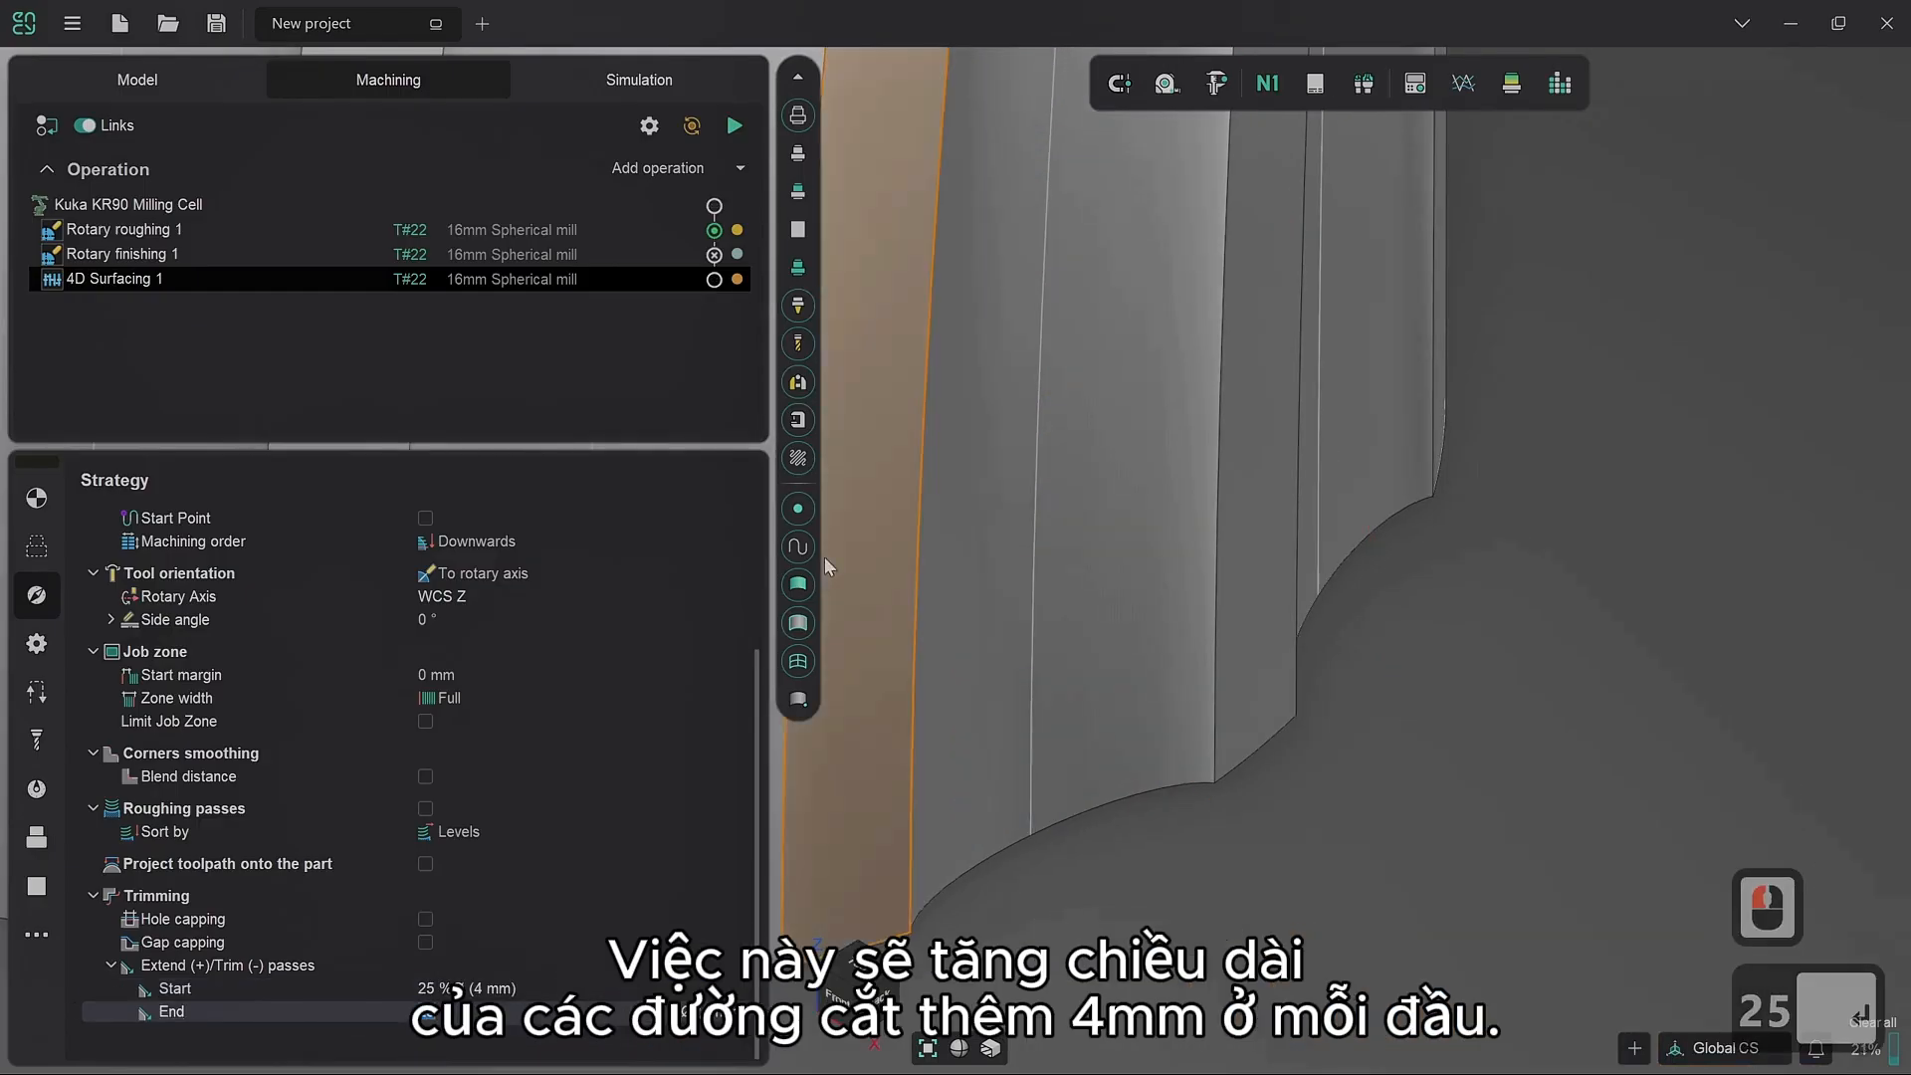
click(732, 126)
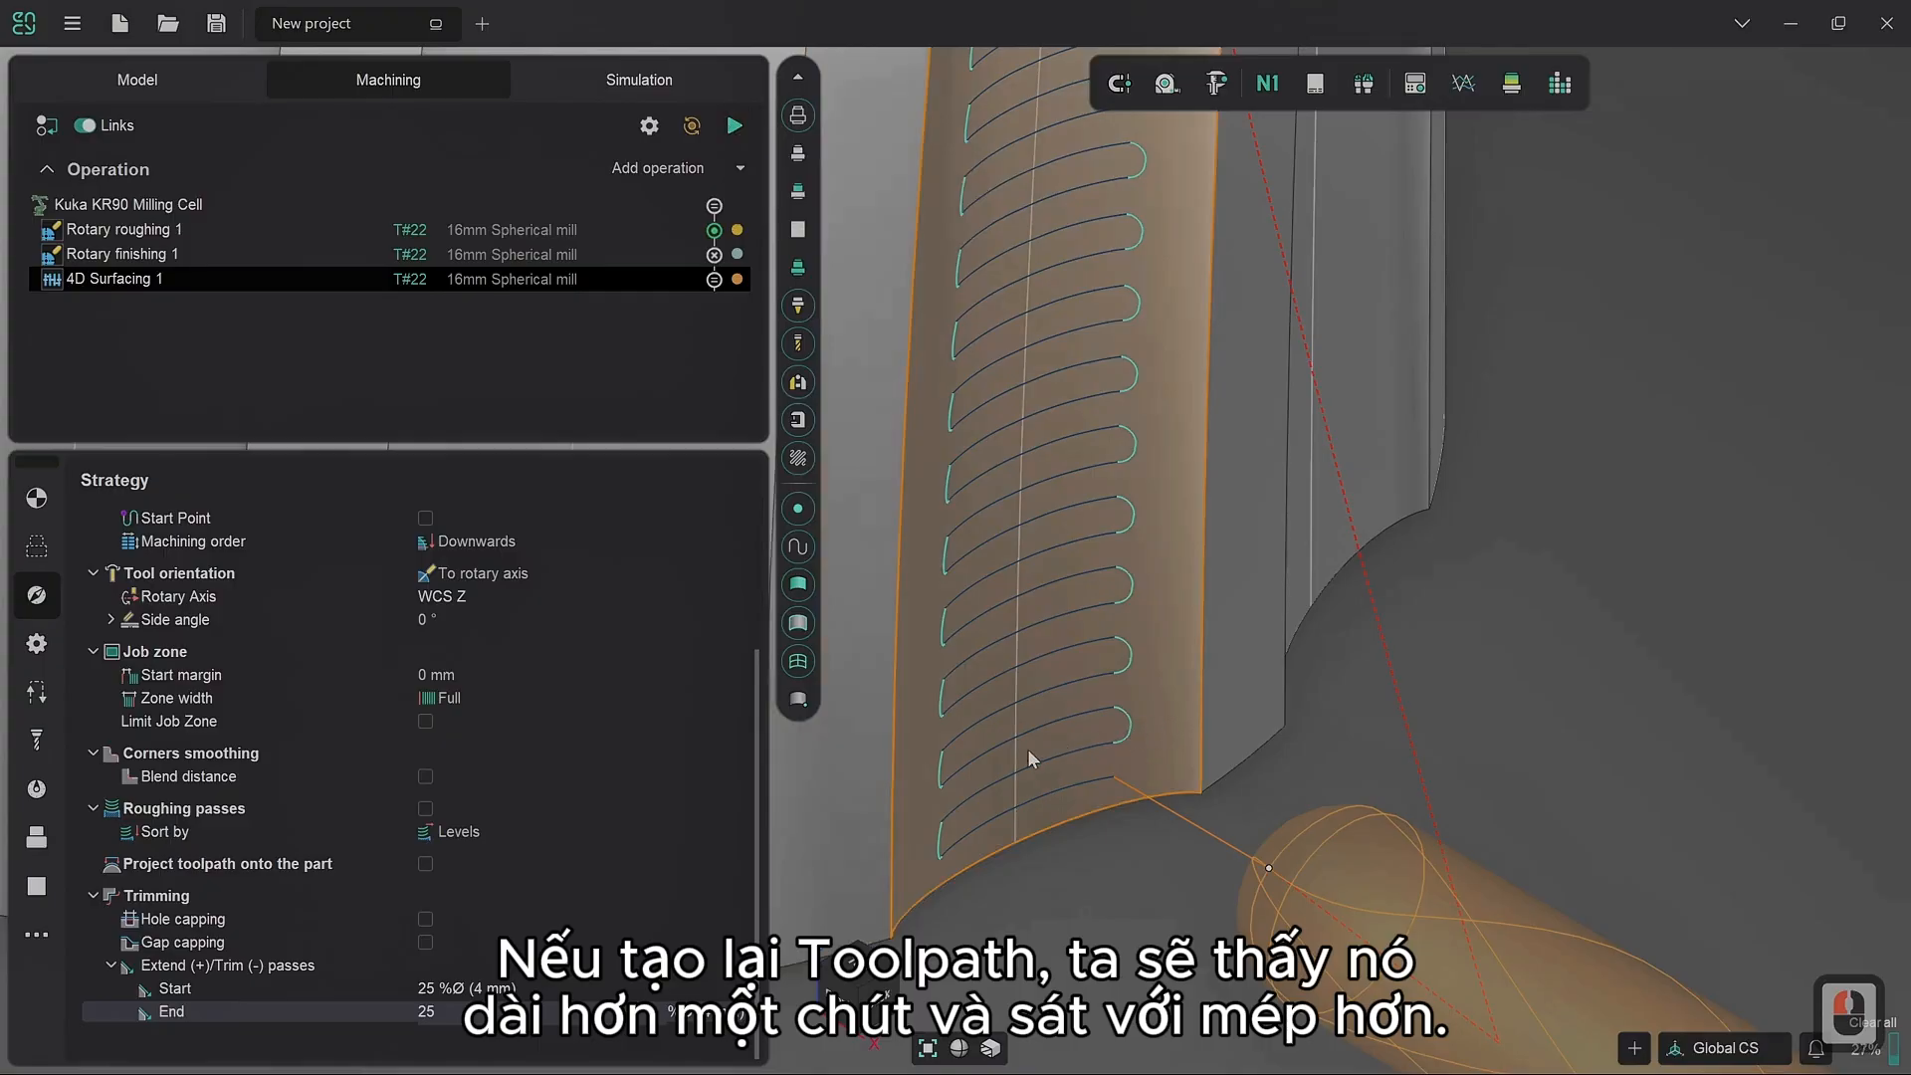
scroll(1012, 767, down, 5)
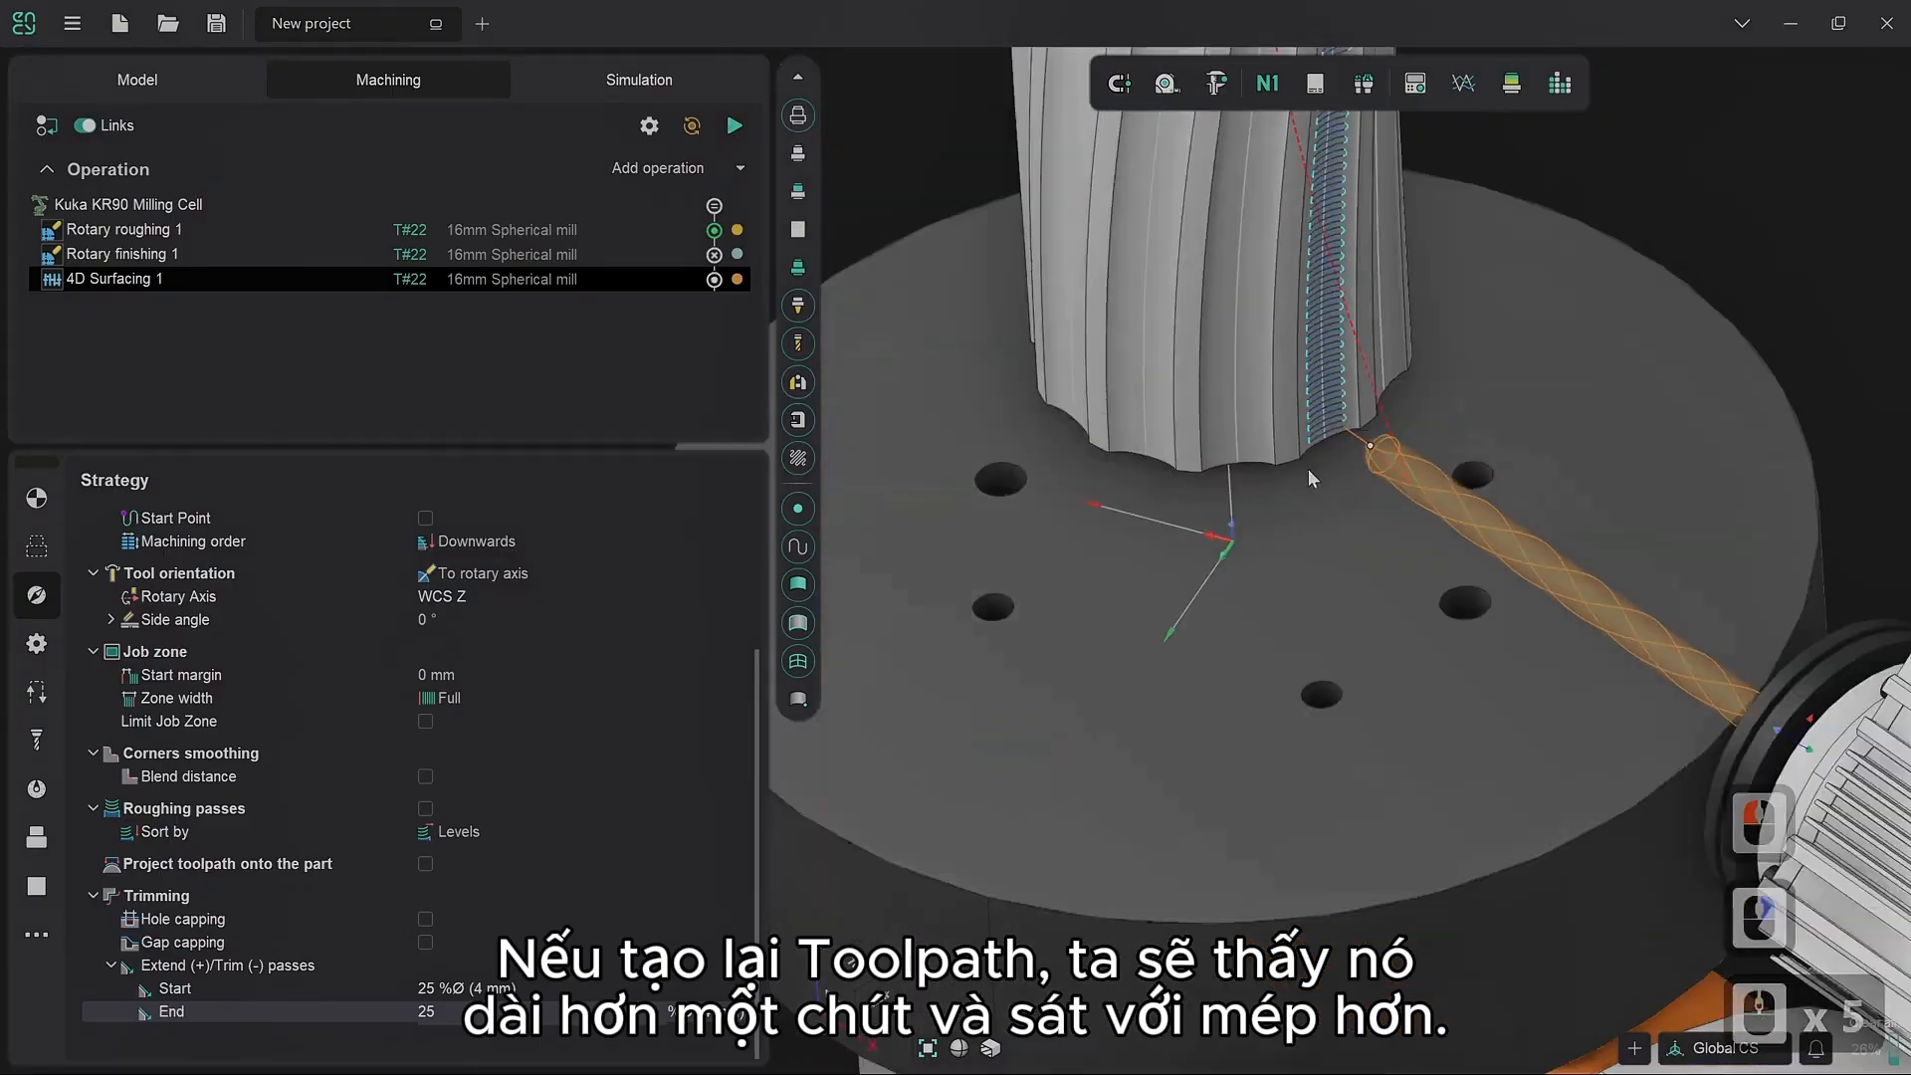
scroll(1308, 469, up, 4)
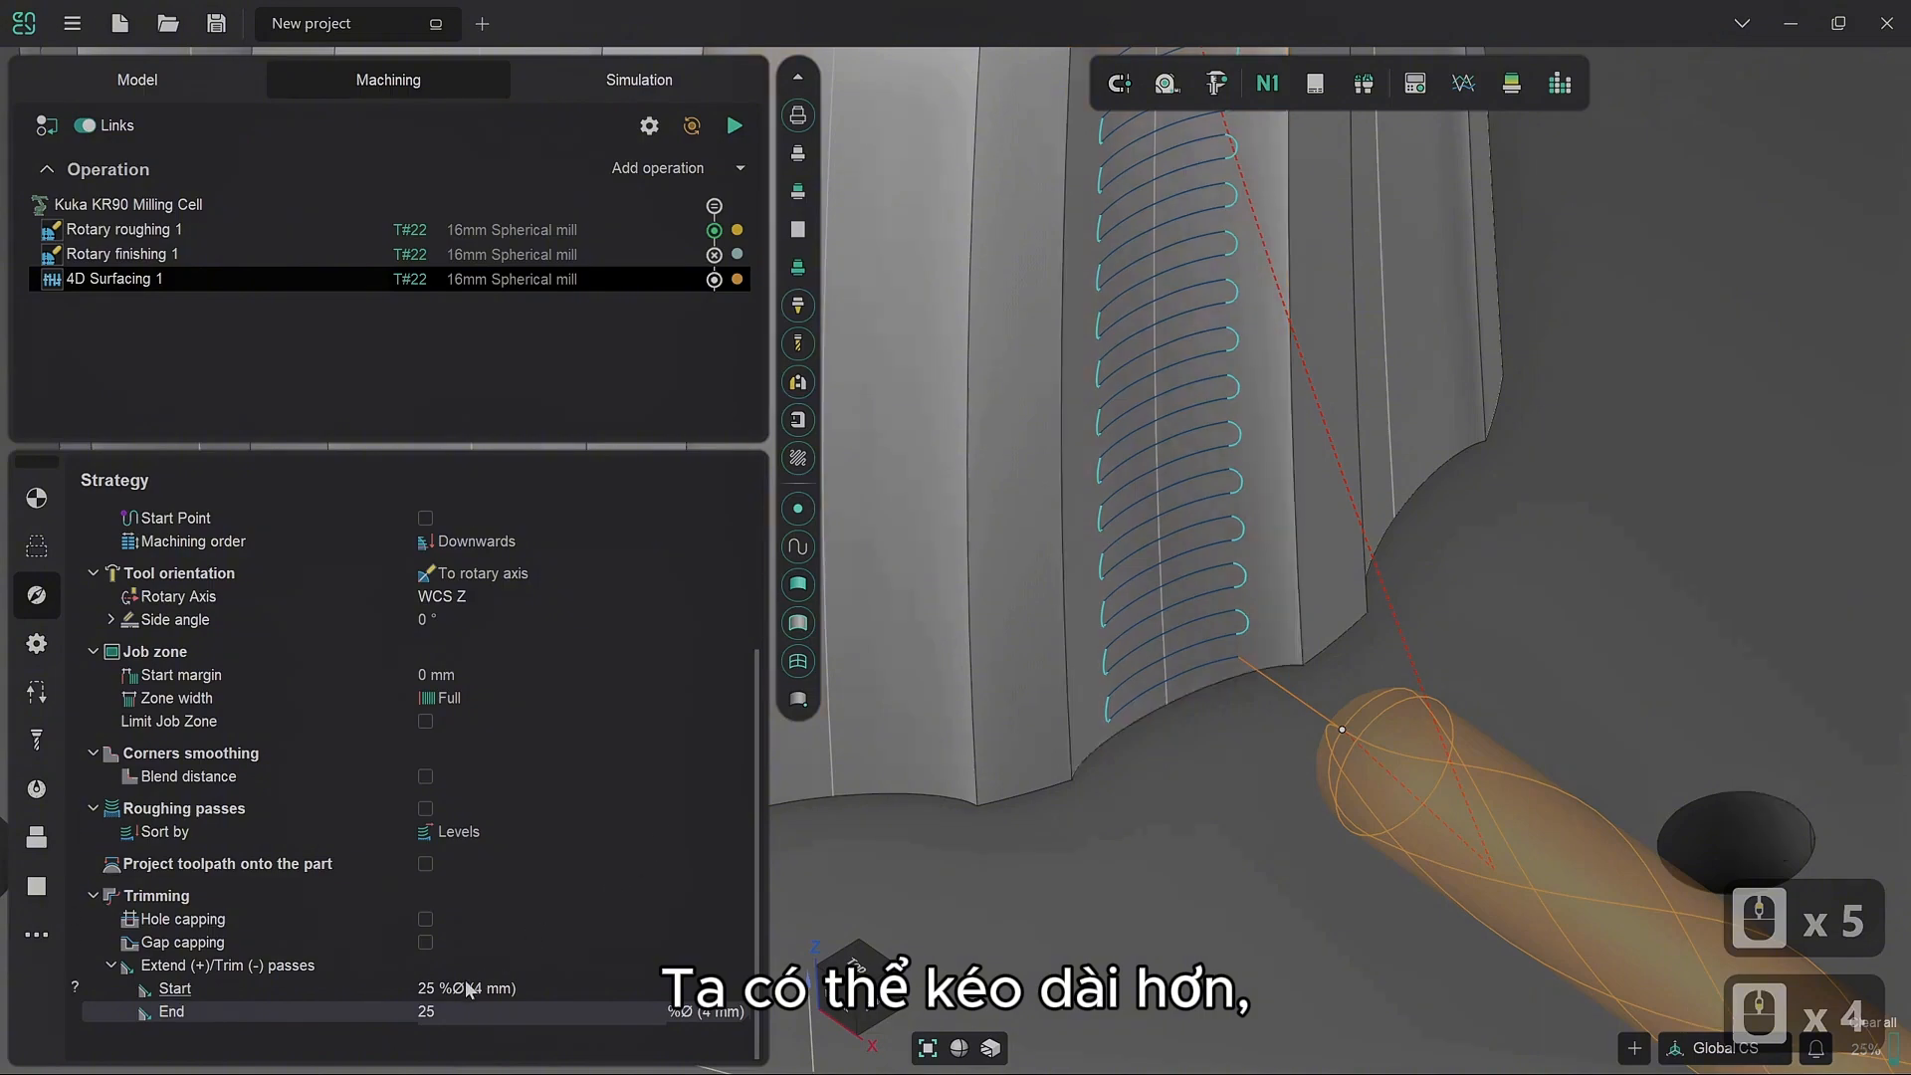
Step: Set the pass extension to 50% of tool diameter at both start and end, and recalculate the toolpath
click(576, 988)
text(50)
key(Return)
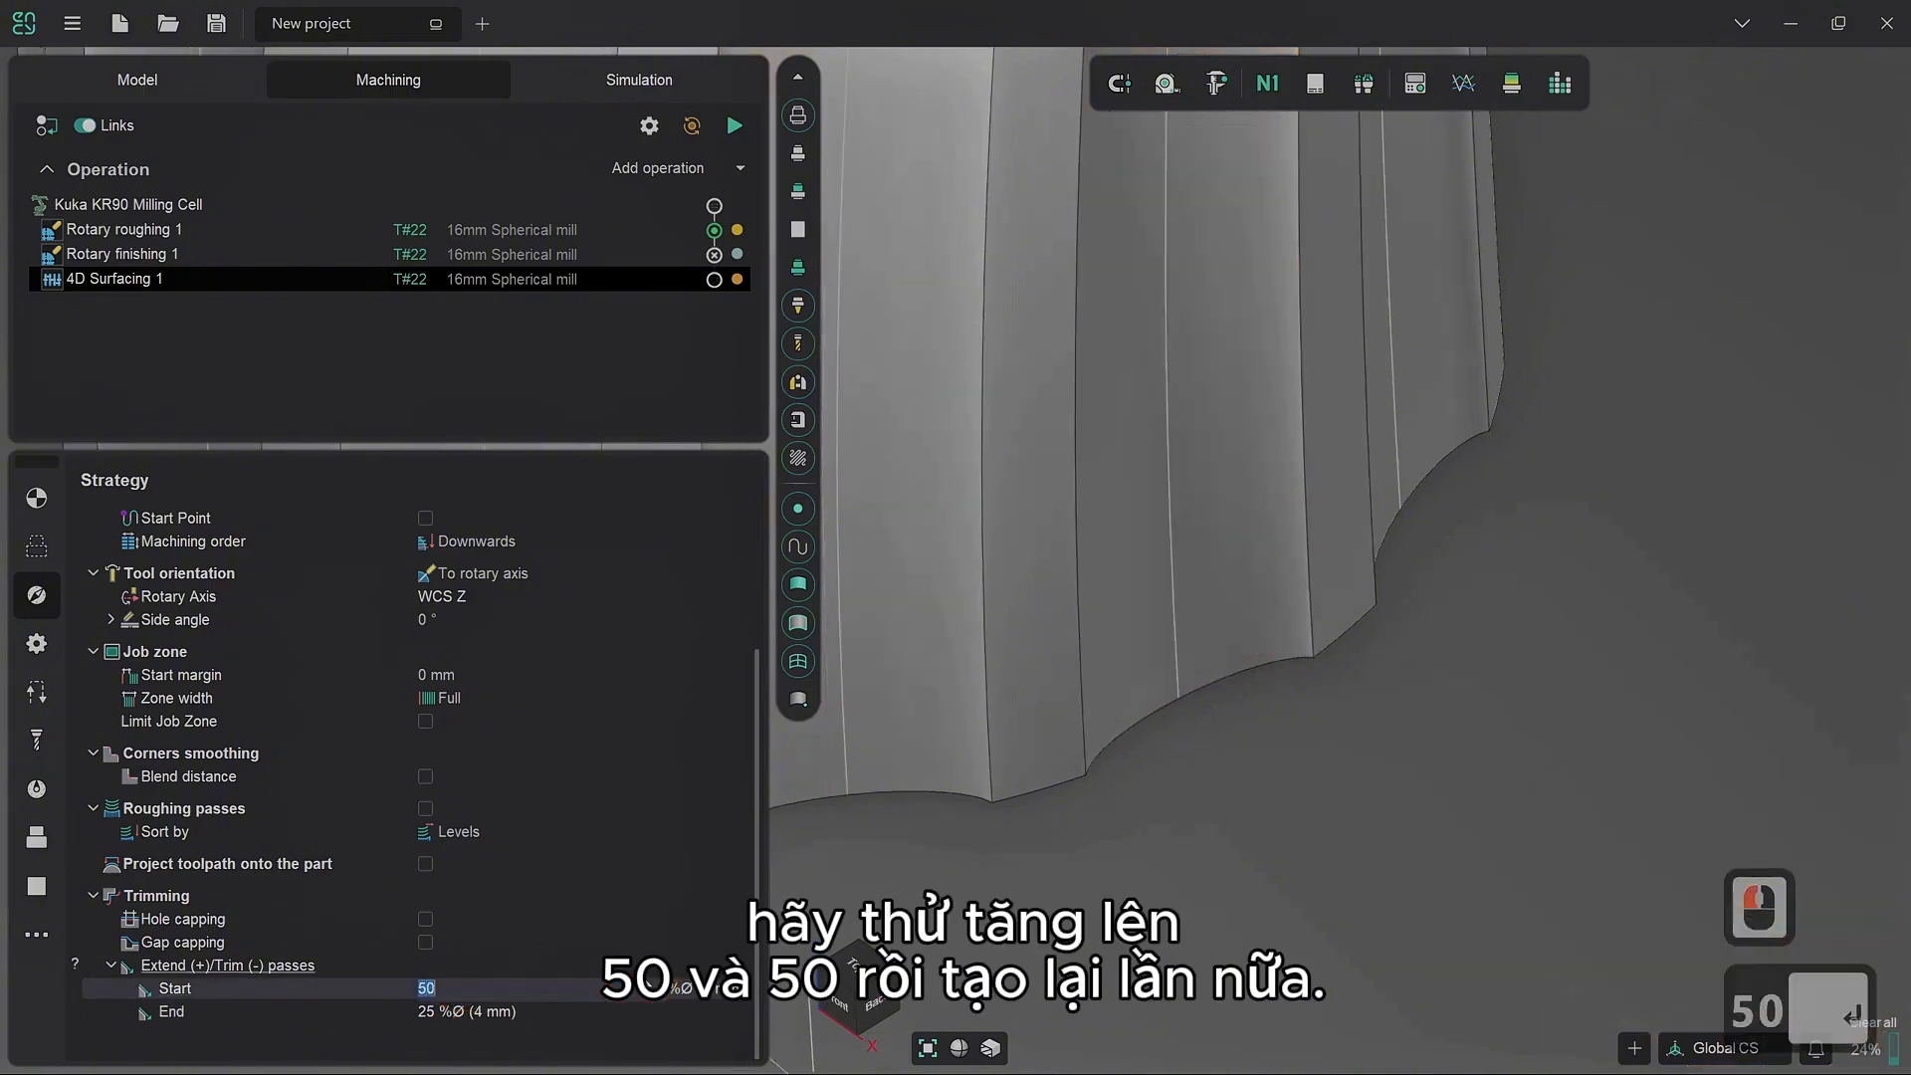
click(597, 1011)
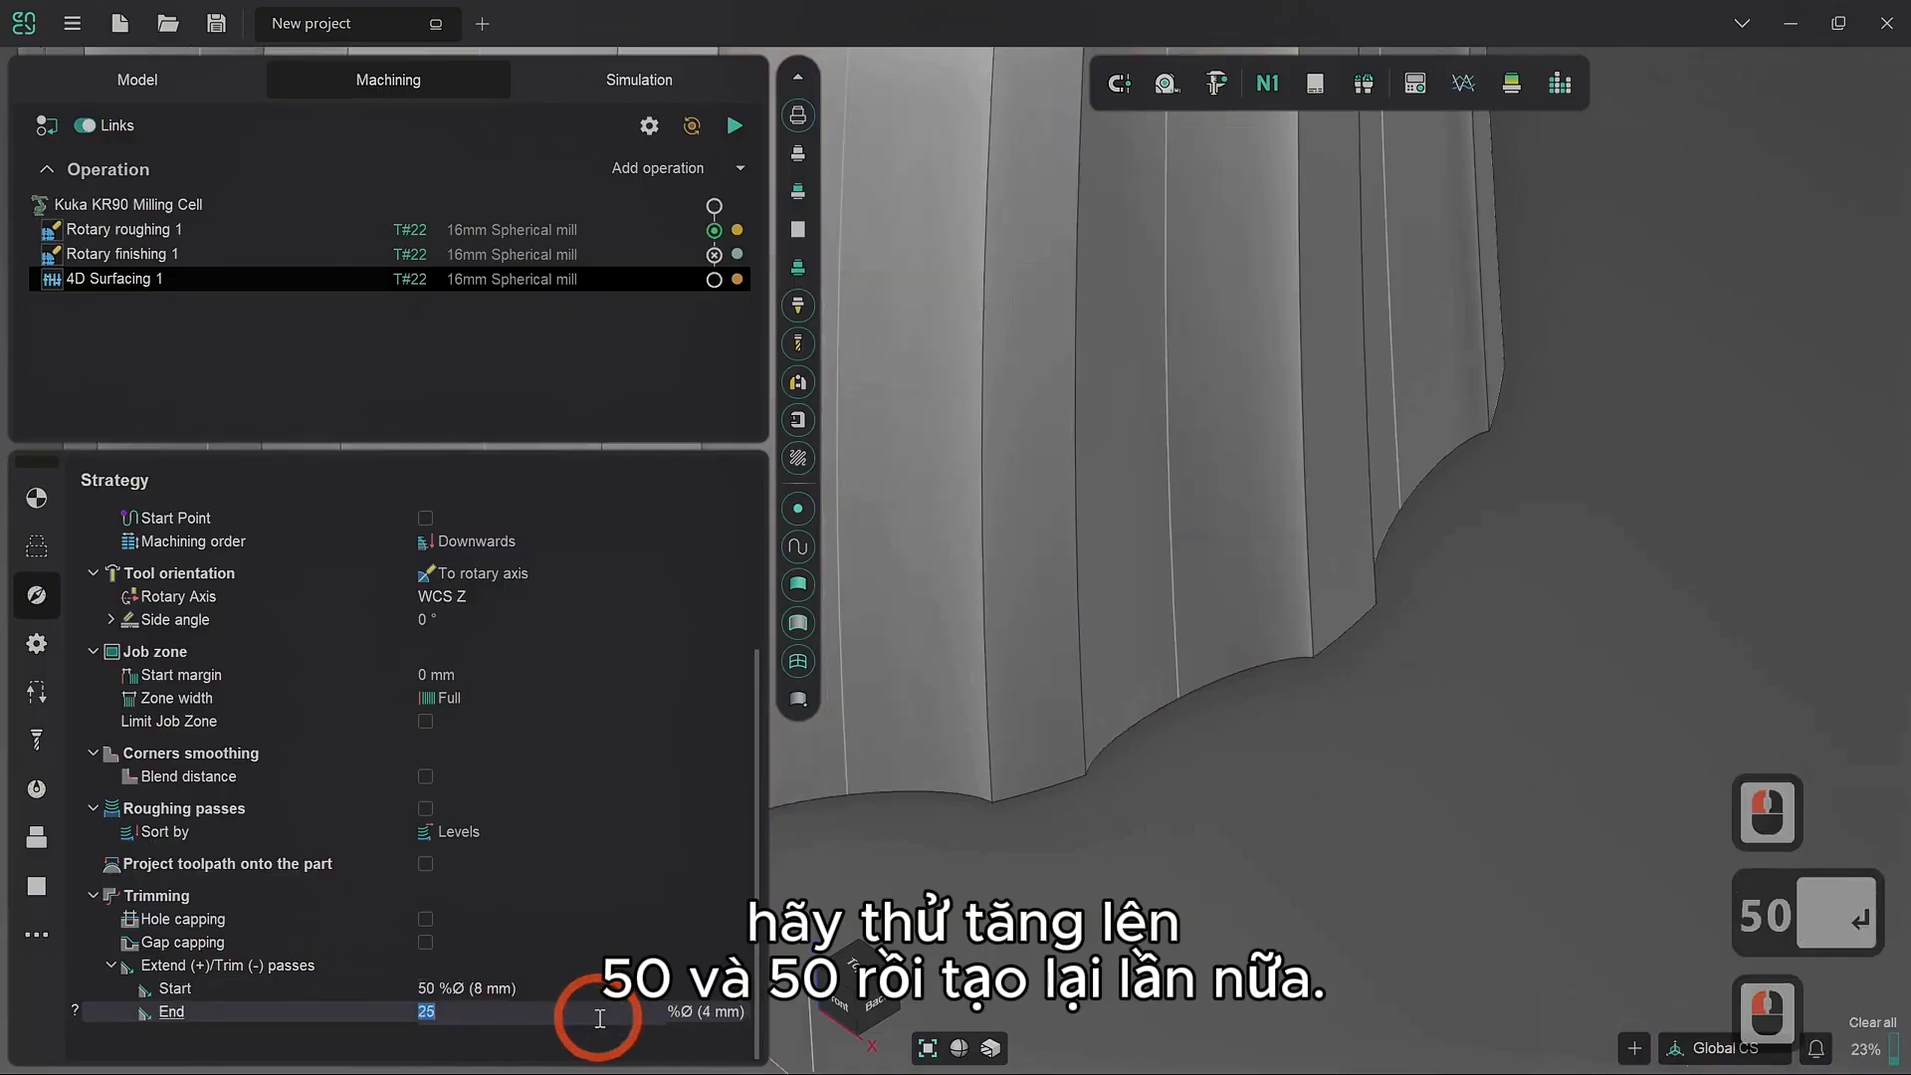
text(50)
key(Return)
click(734, 125)
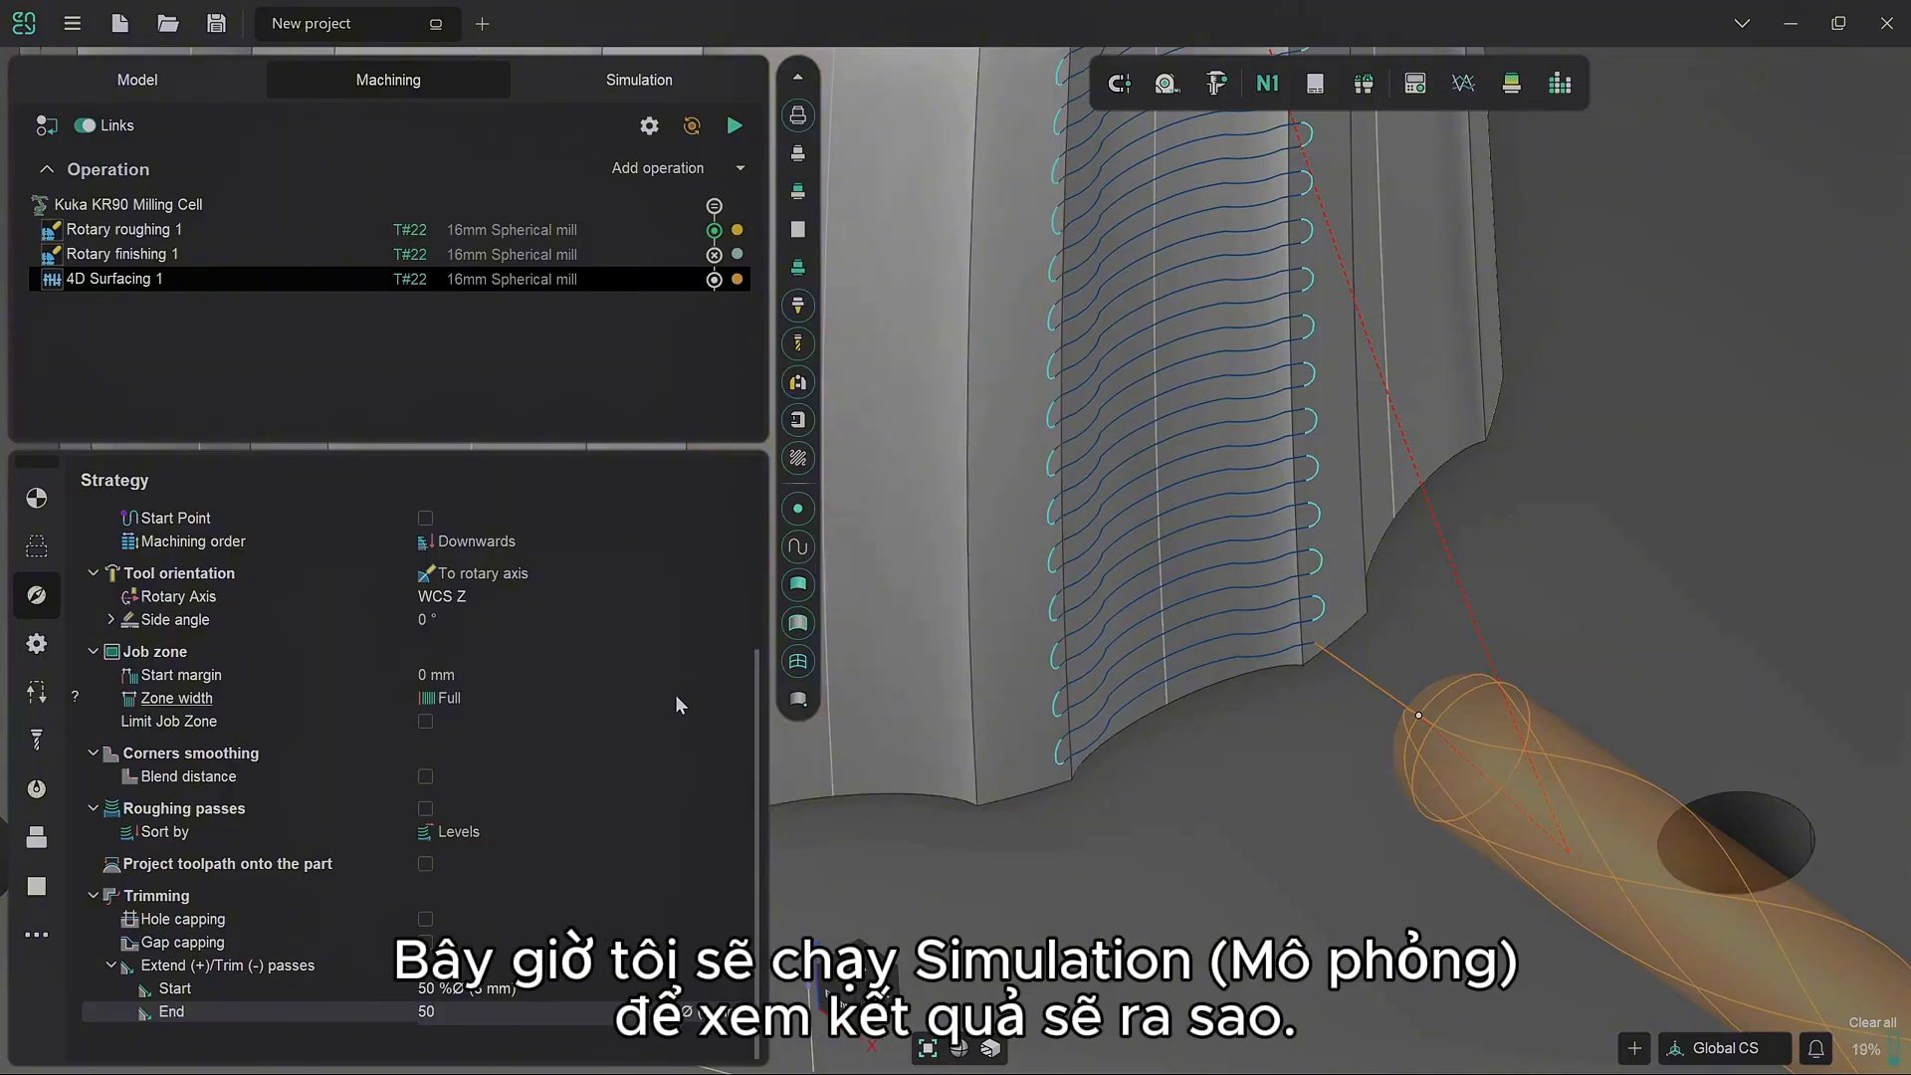
Step: Review the 4D Surfacing operation's approach, return, link and lead settings
scroll(1347, 709, down, 8)
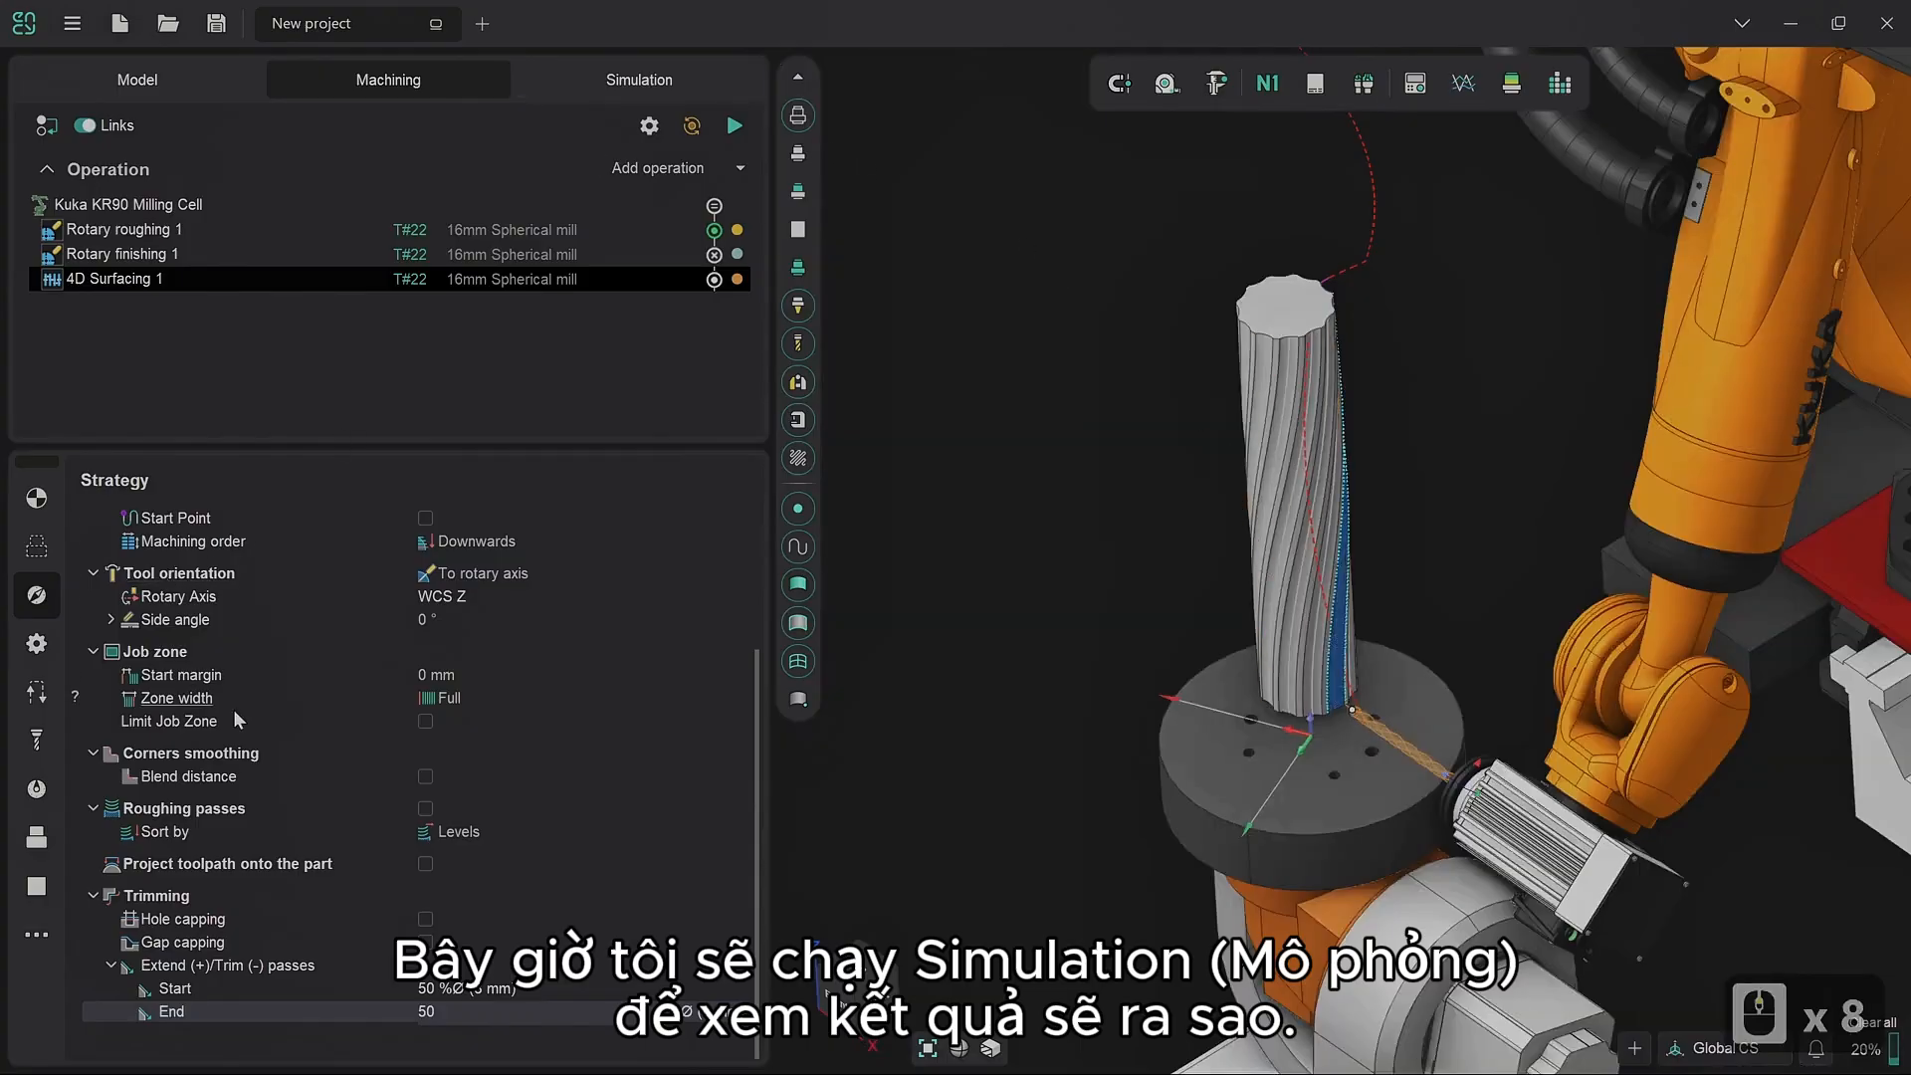
click(40, 689)
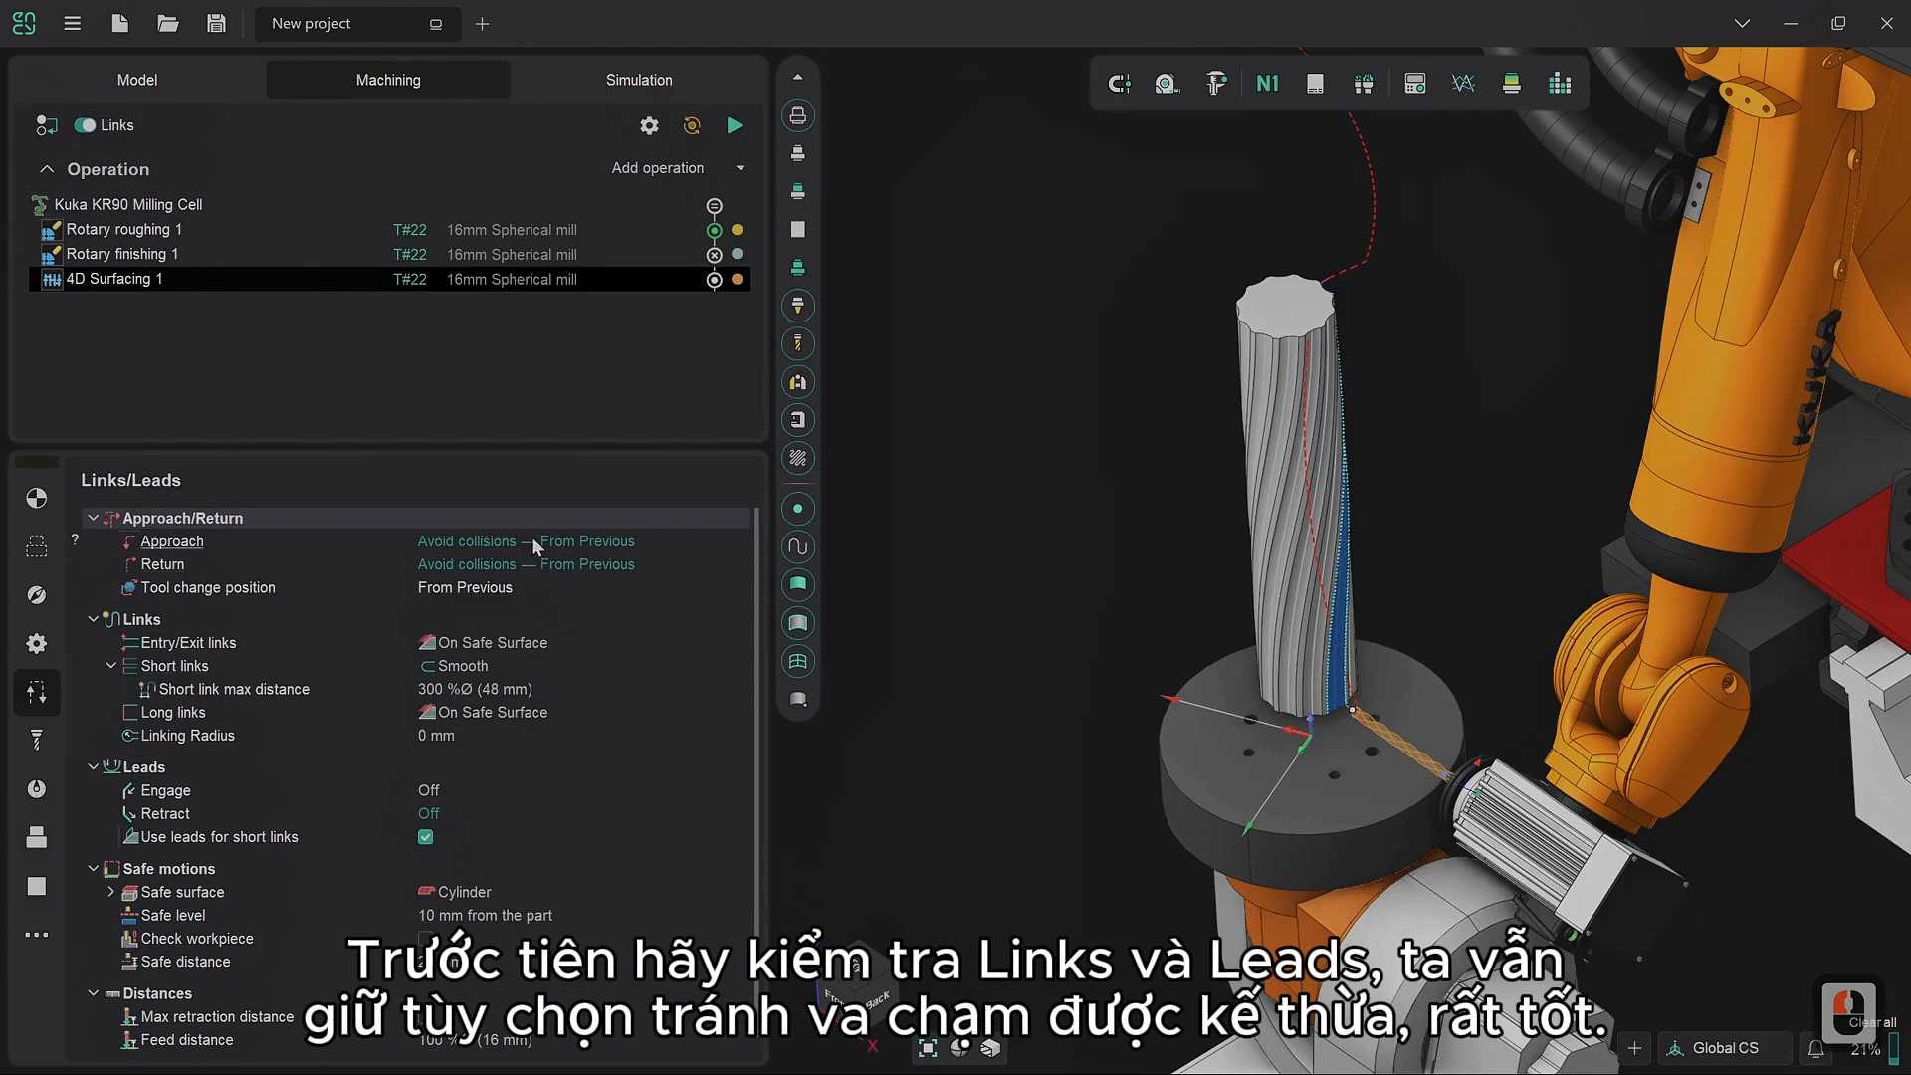
click(36, 498)
click(669, 205)
Step: Reset the machining simulation and calculate the stock up to the 4D Surfacing operation
click(665, 82)
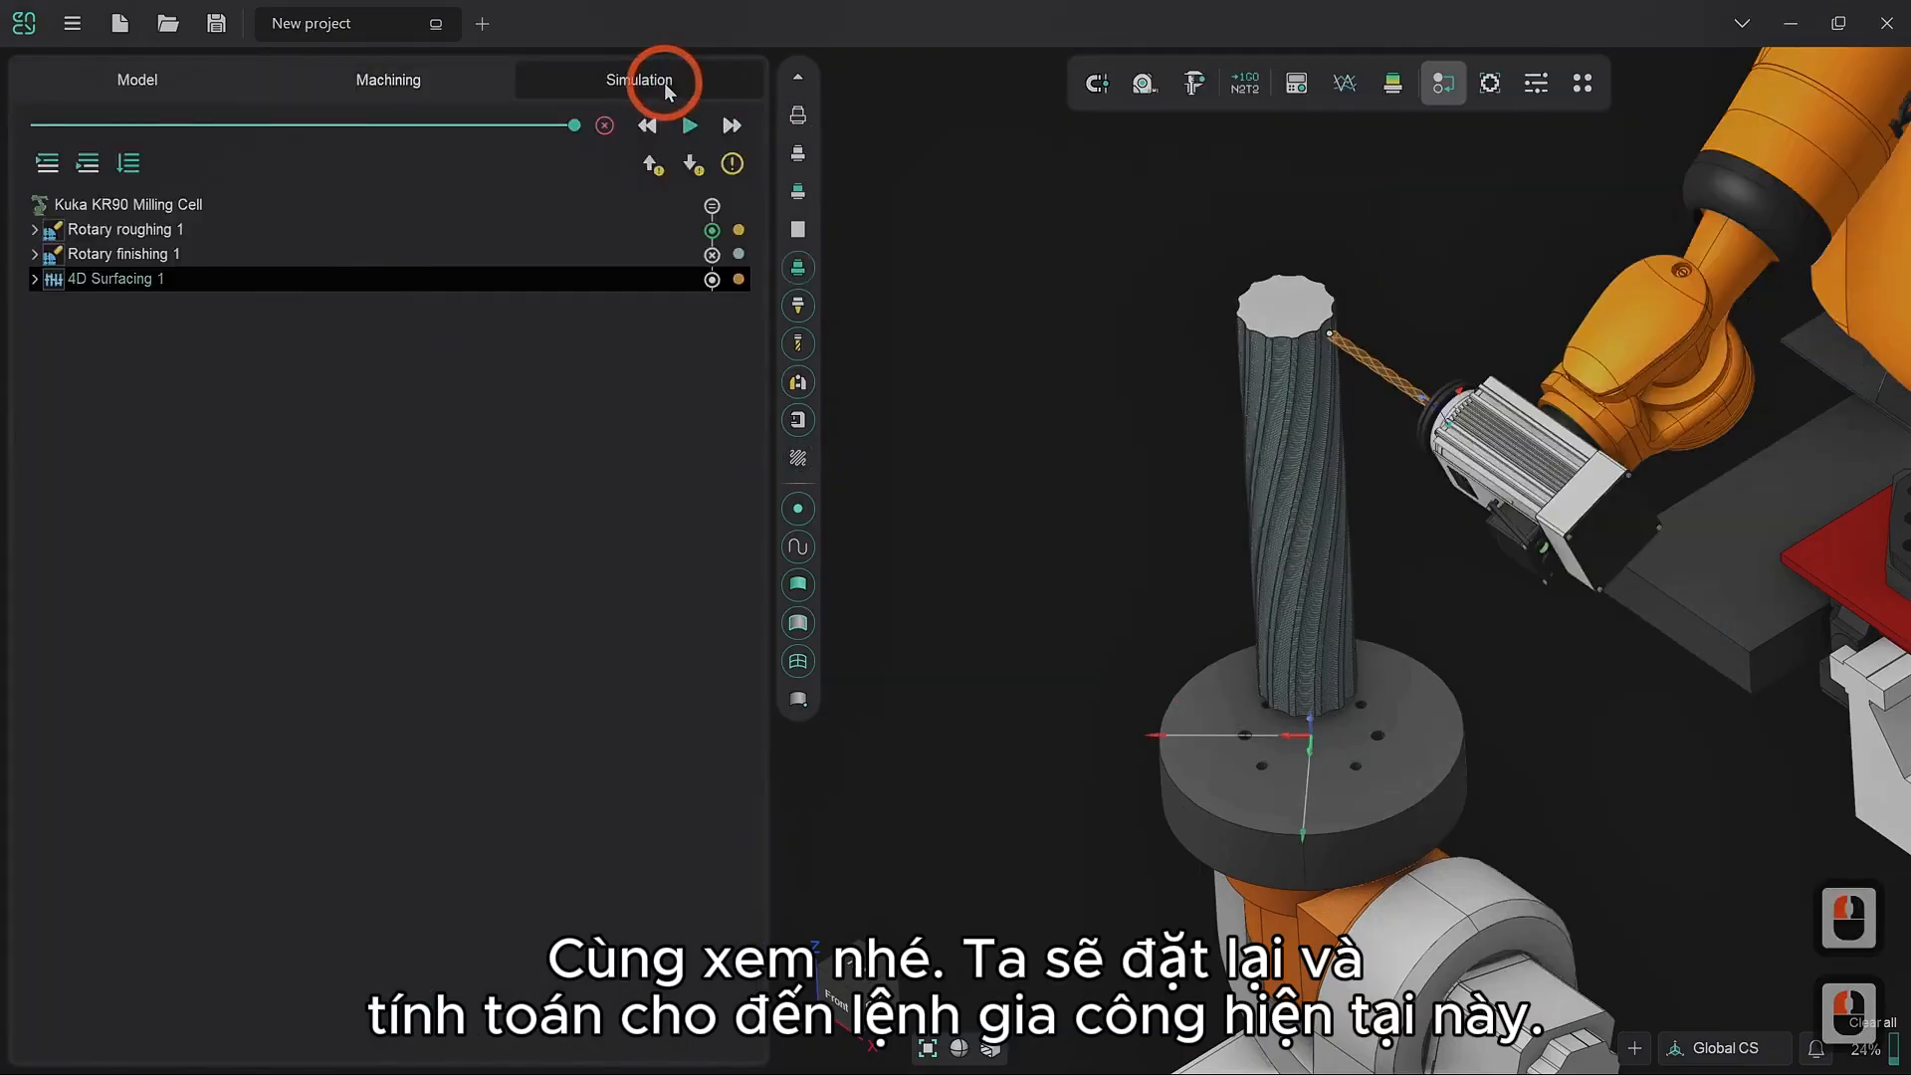
click(605, 127)
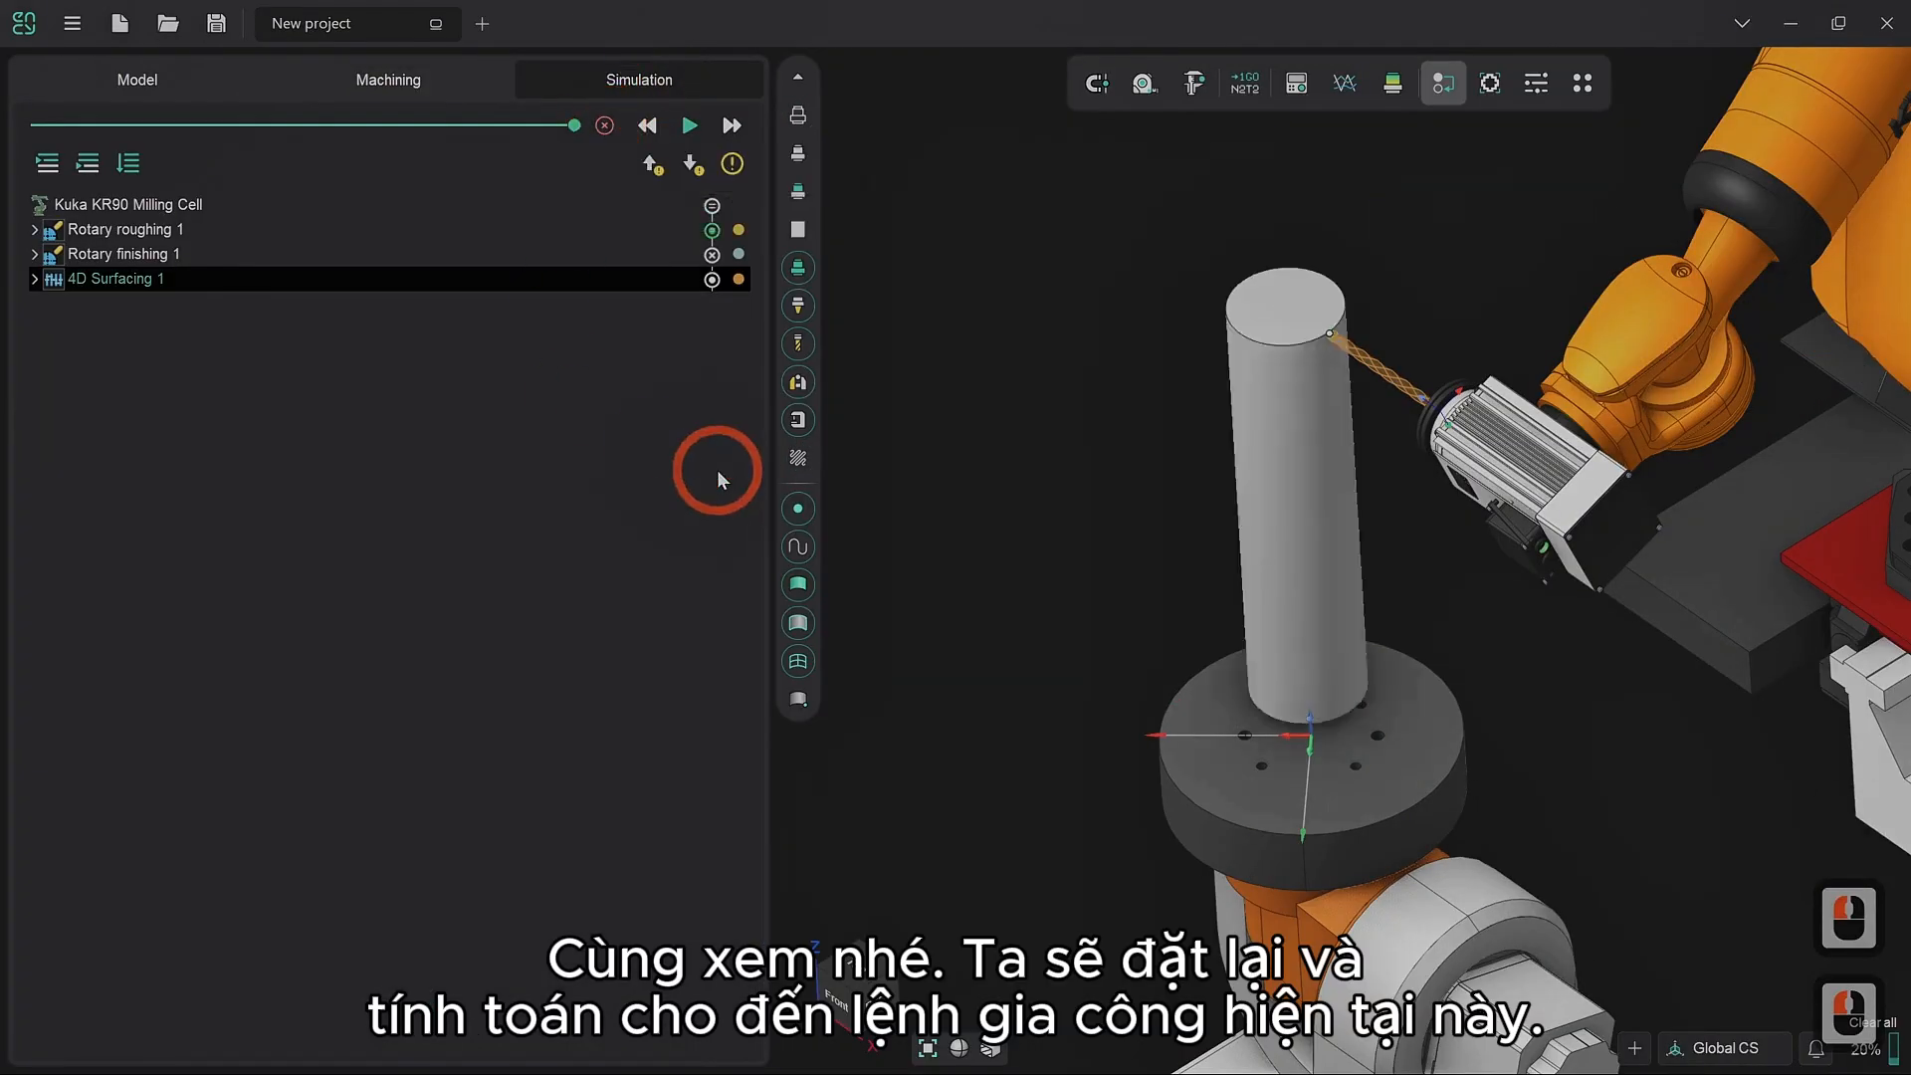
click(99, 164)
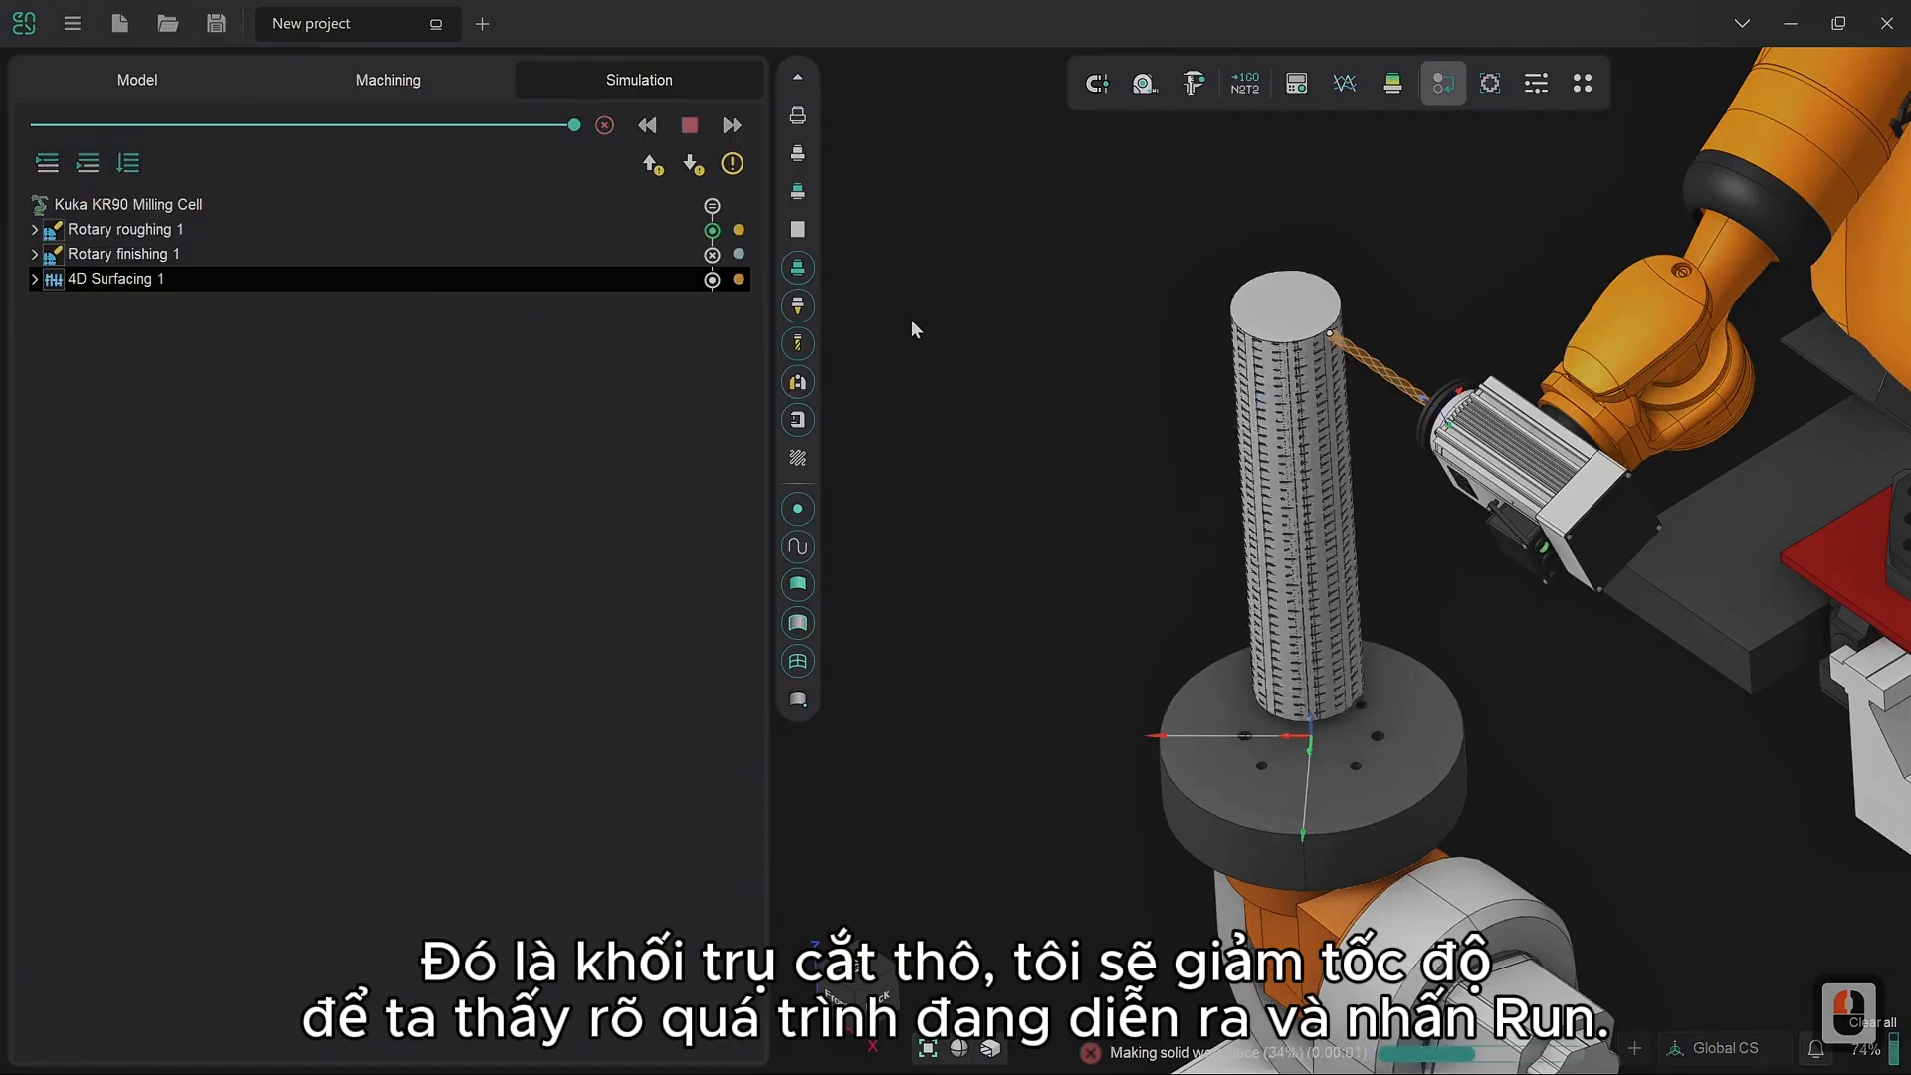
Step: Lower the simulation speed and run the 4D Surfacing simulation on the roughed column
drag(574, 125, 456, 125)
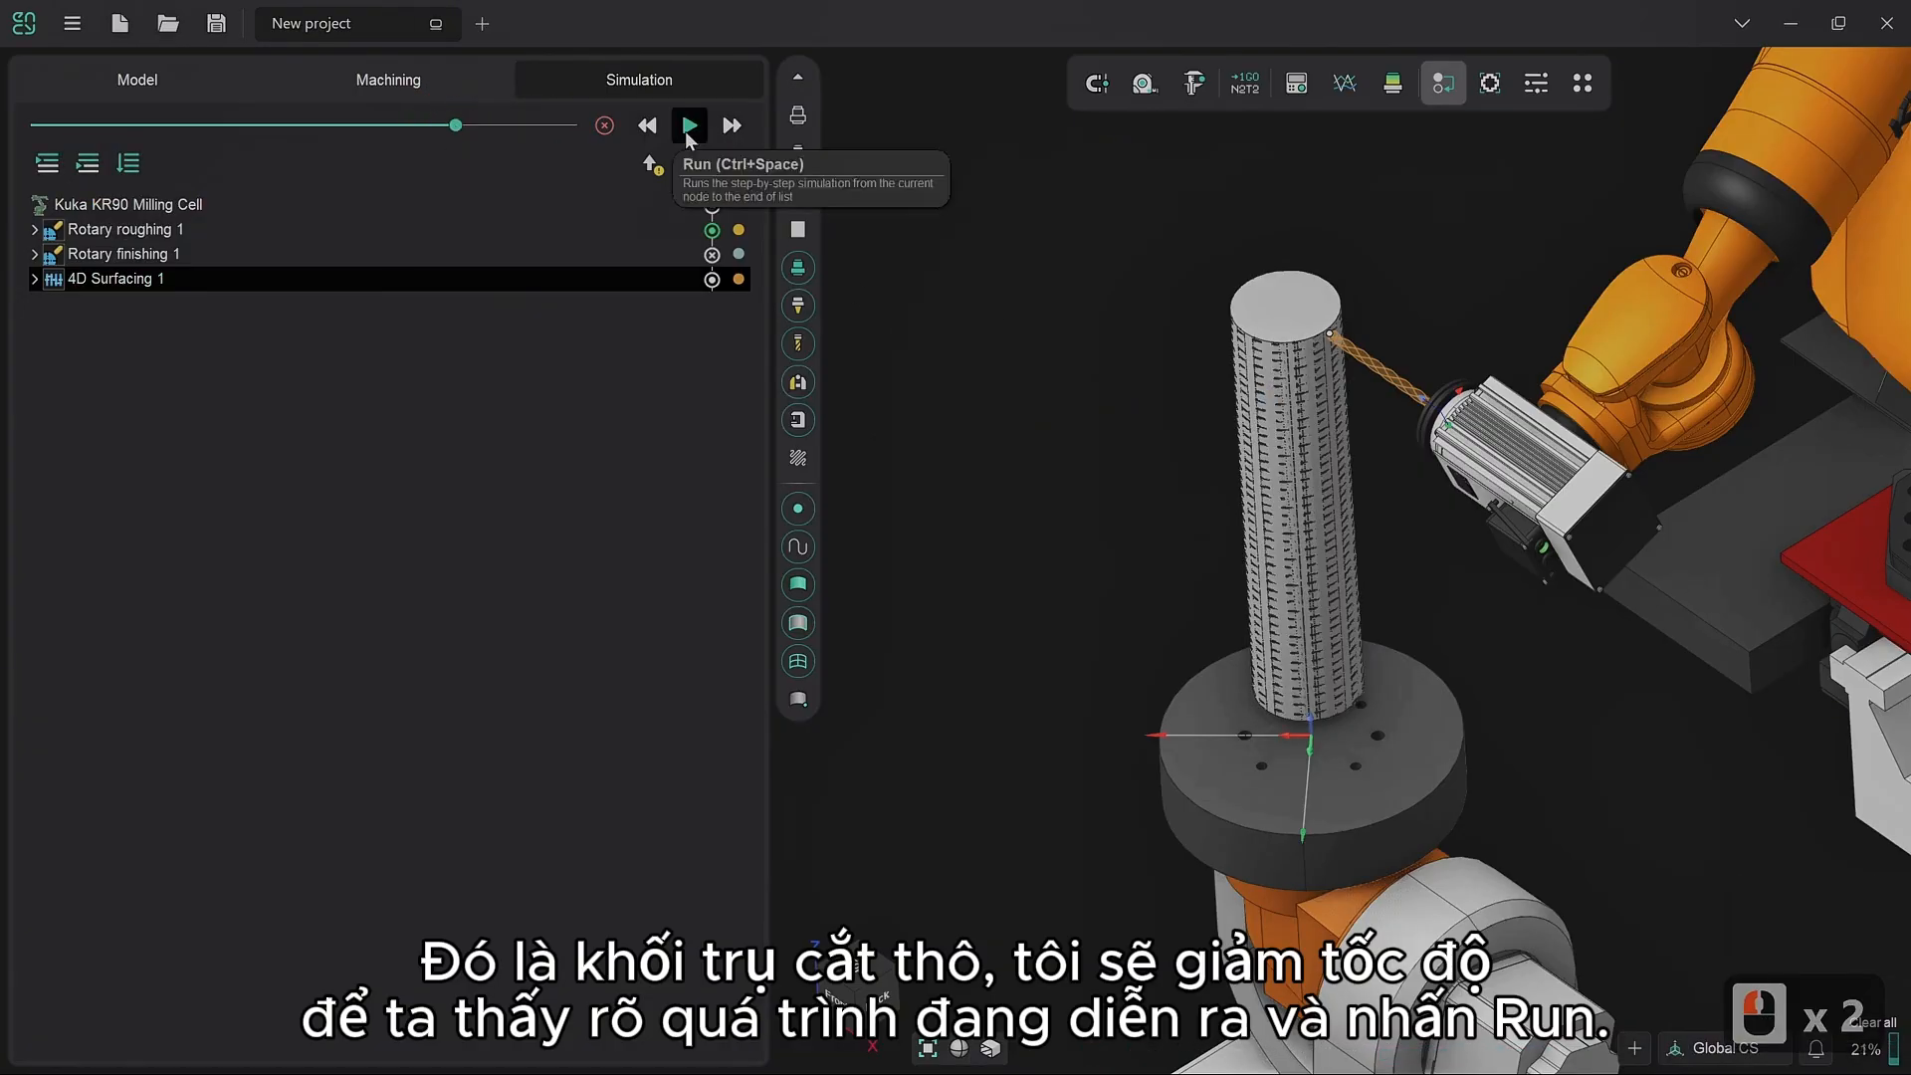
click(687, 126)
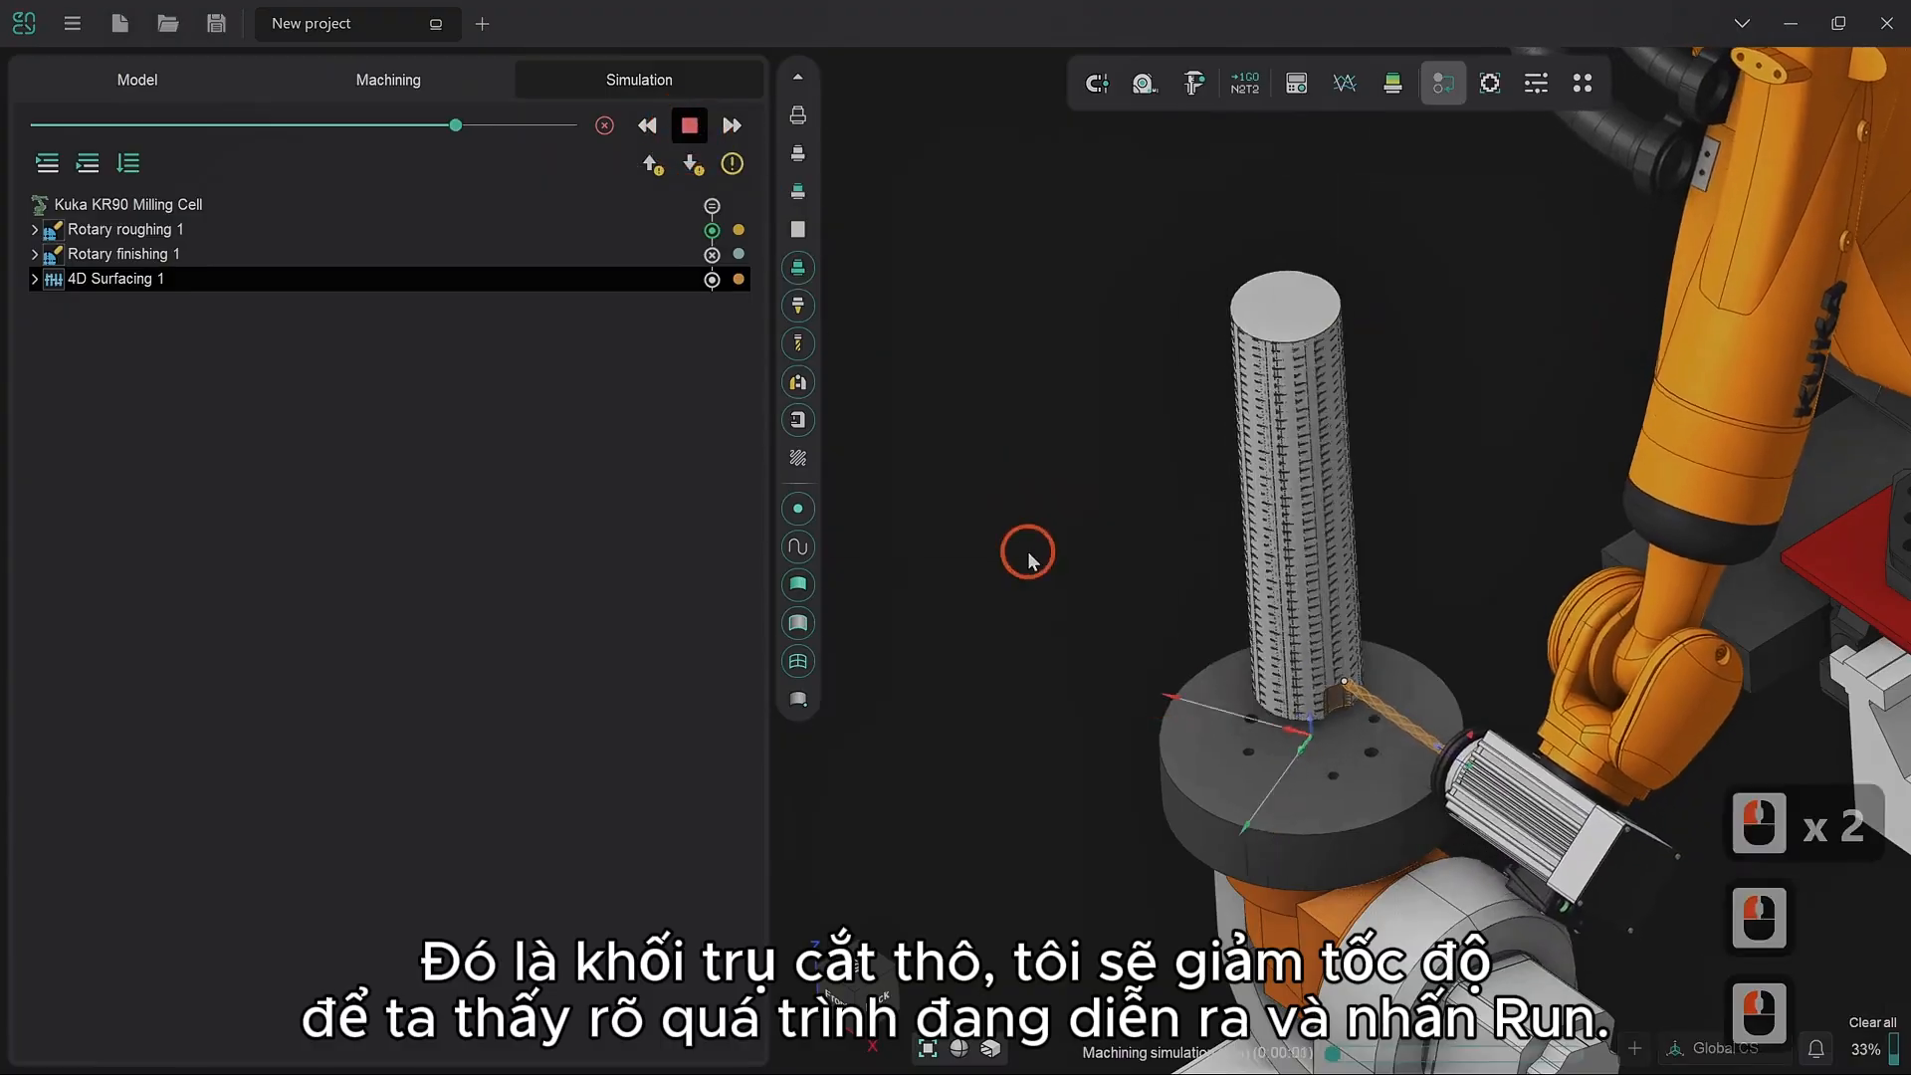
scroll(1373, 695, up, 4)
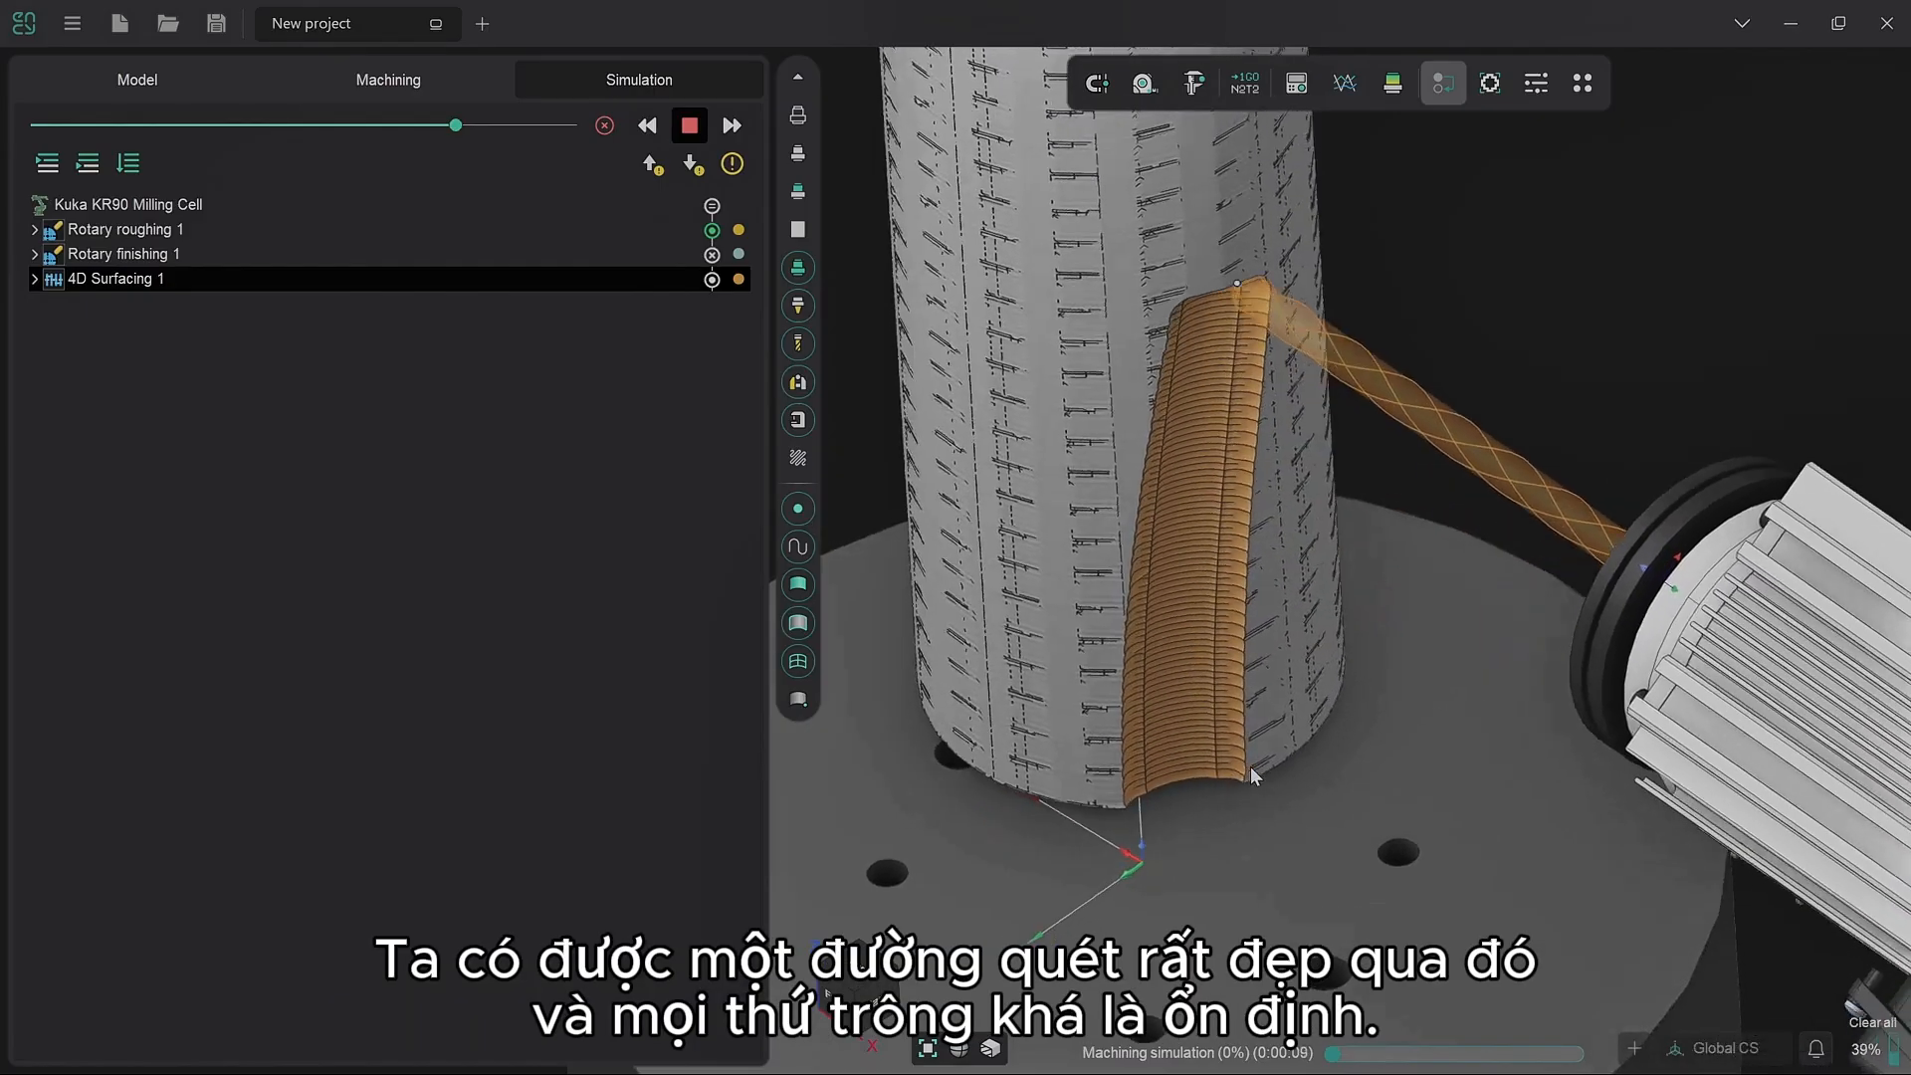
scroll(1253, 776, down, 3)
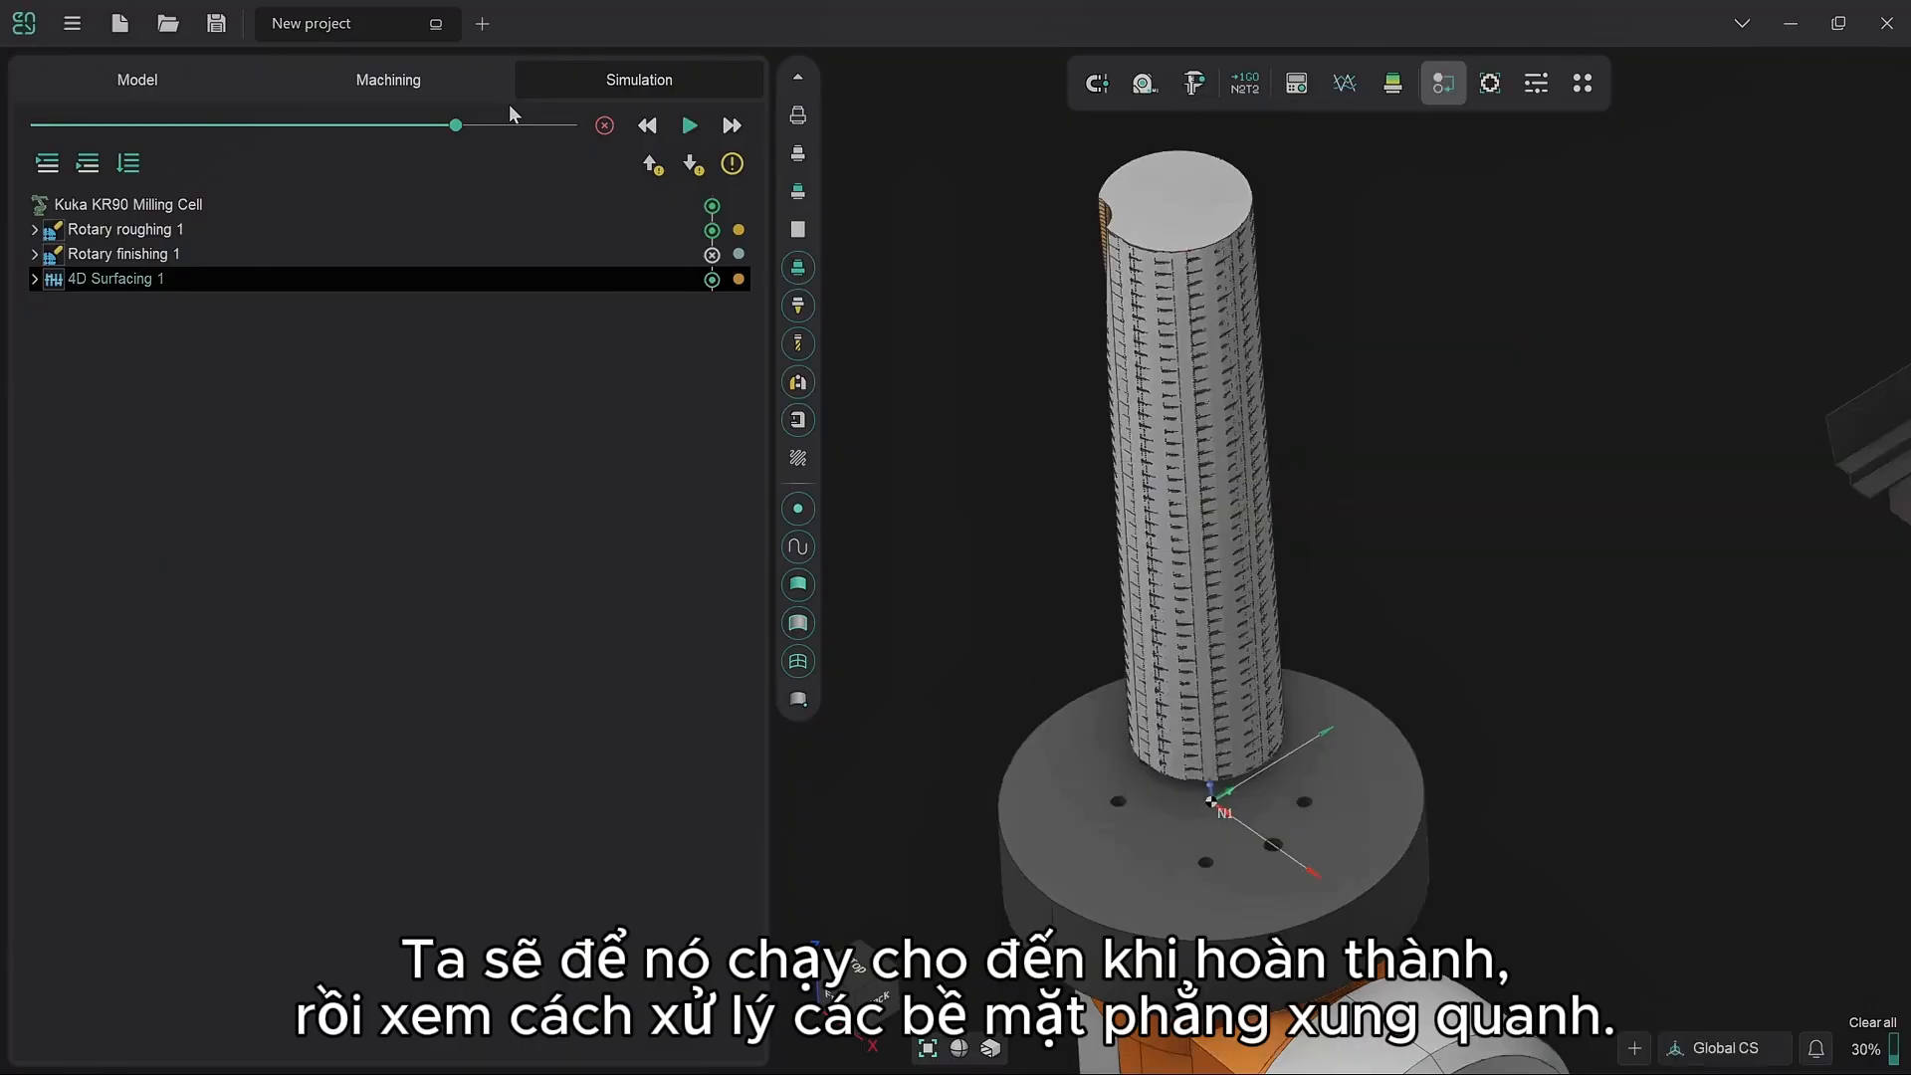
Step: Duplicate the 4D Surfacing 1 operation in the machining operation list
click(484, 86)
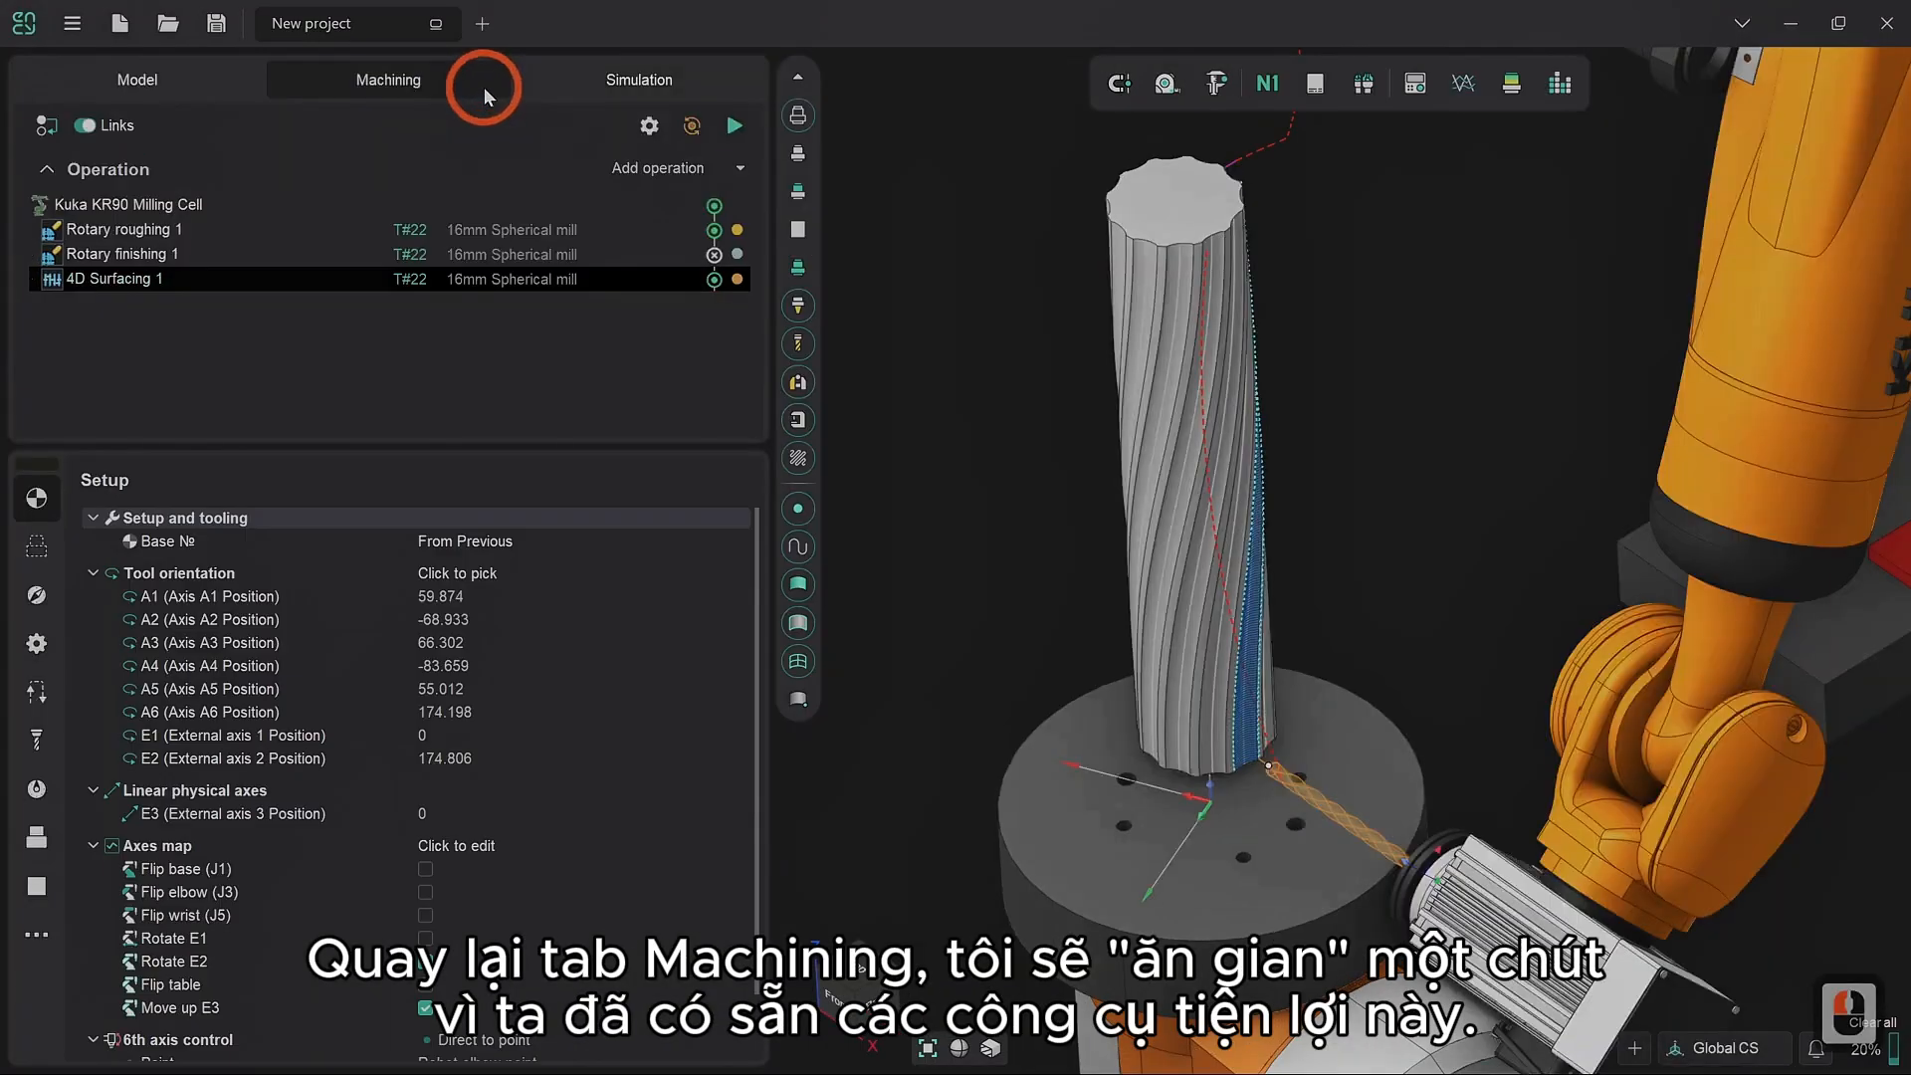
right_click(492, 285)
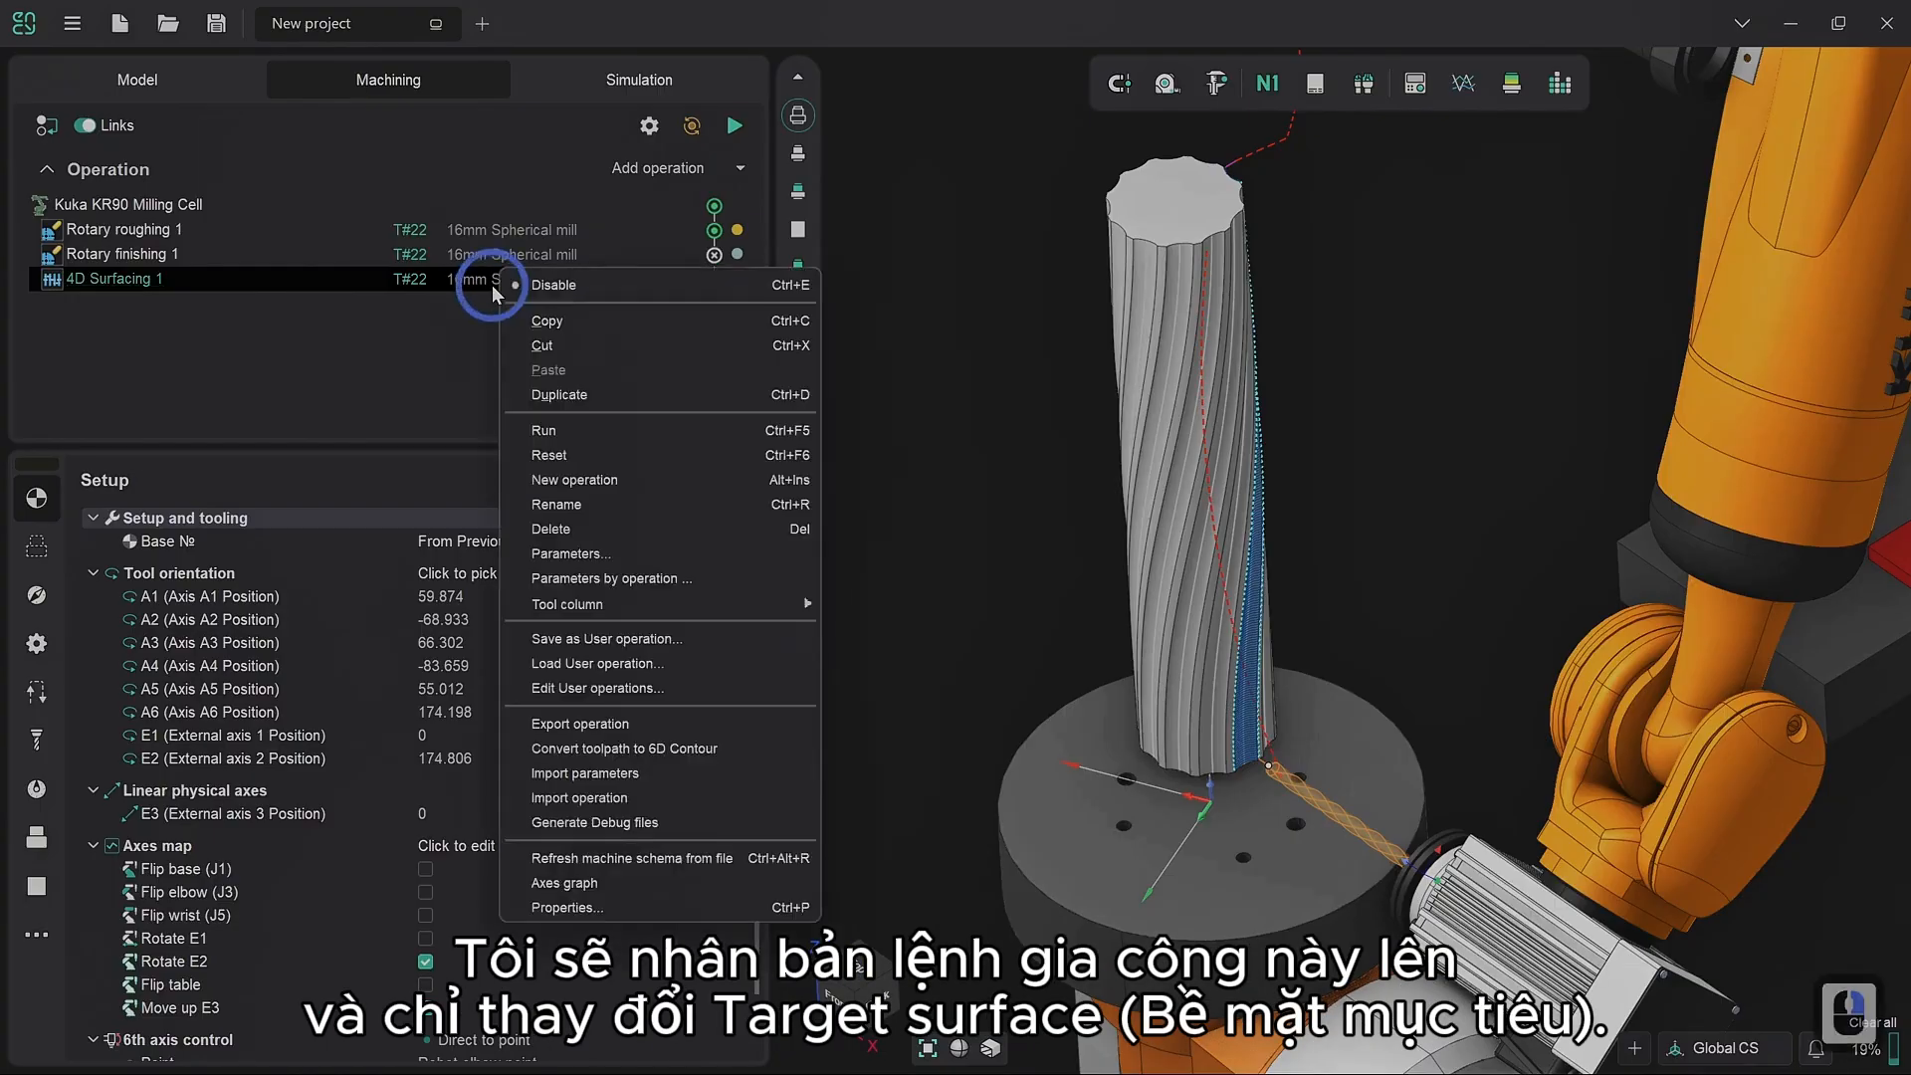
click(539, 396)
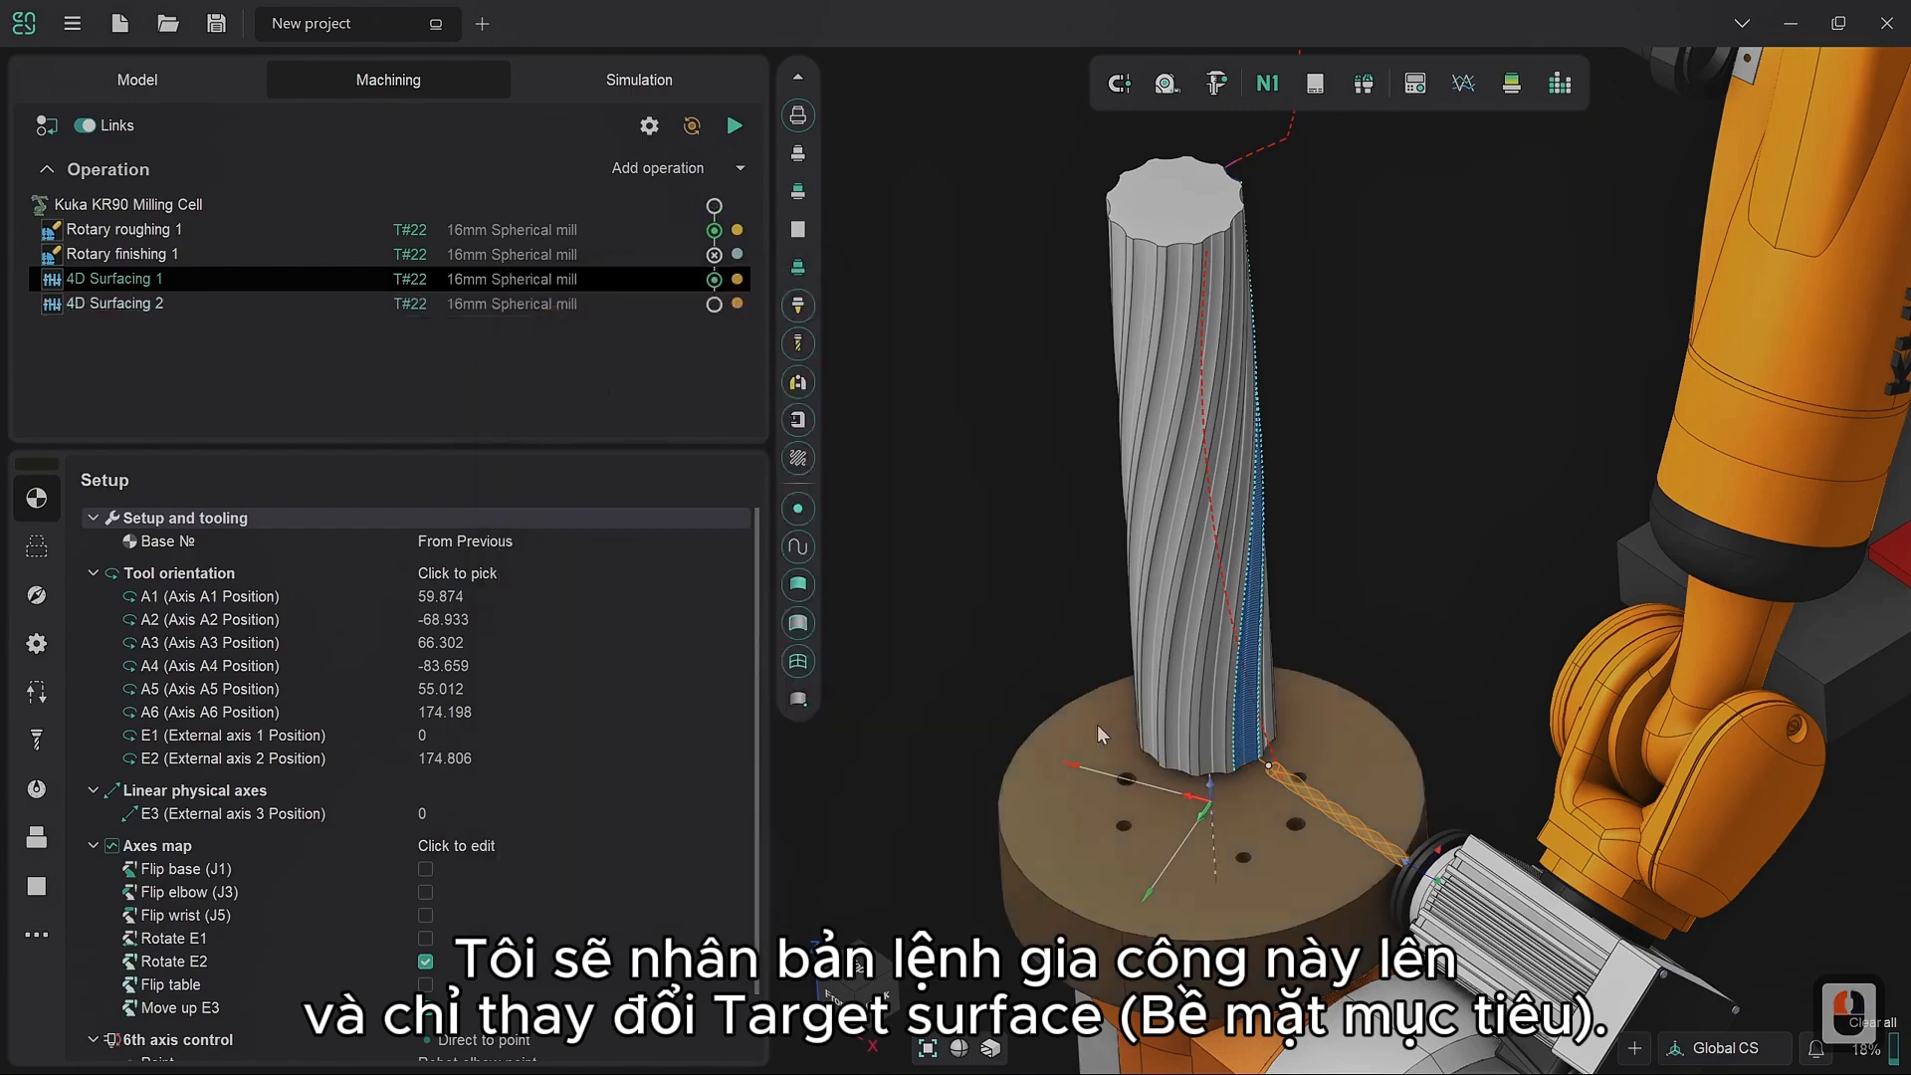
Step: Examine where the flute's toolpath starts and ends, and the narrow face beside it near the column's base
scroll(1270, 742, up, 6)
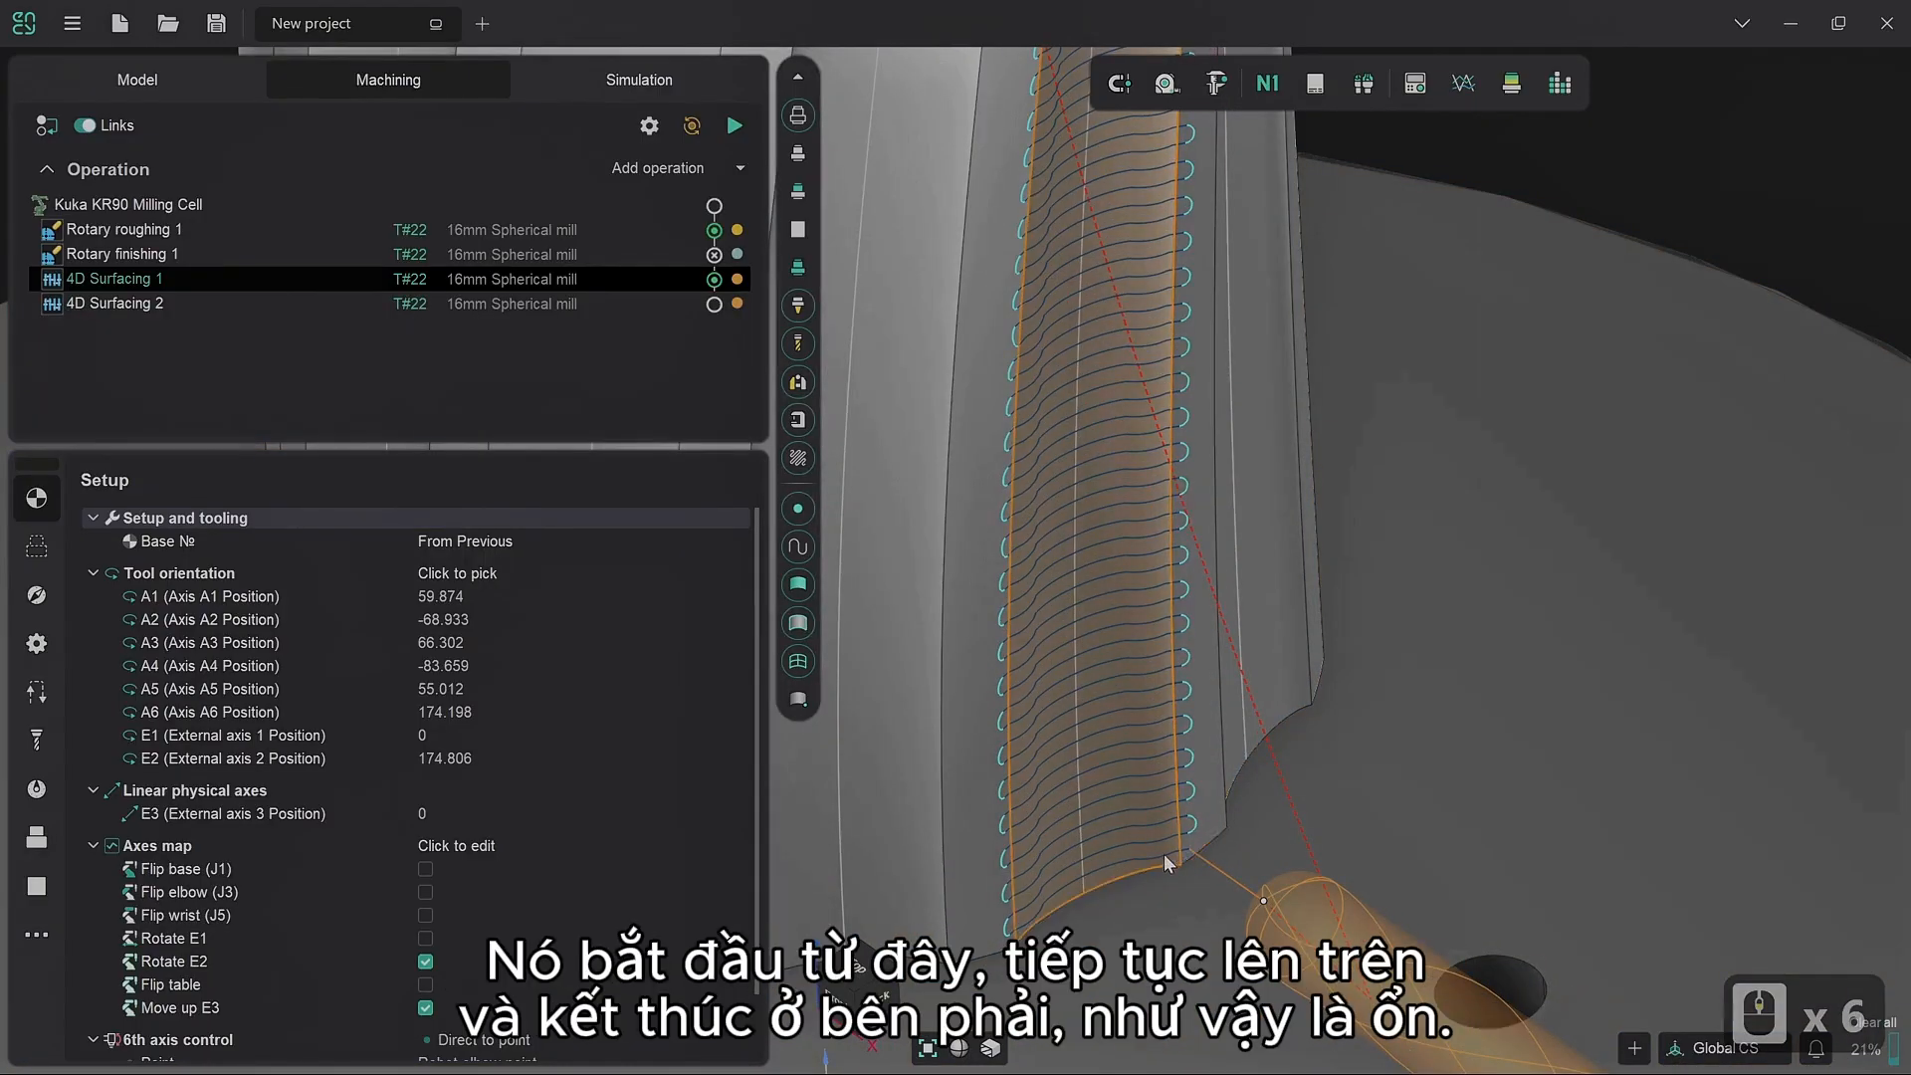
scroll(1185, 786, down, 9)
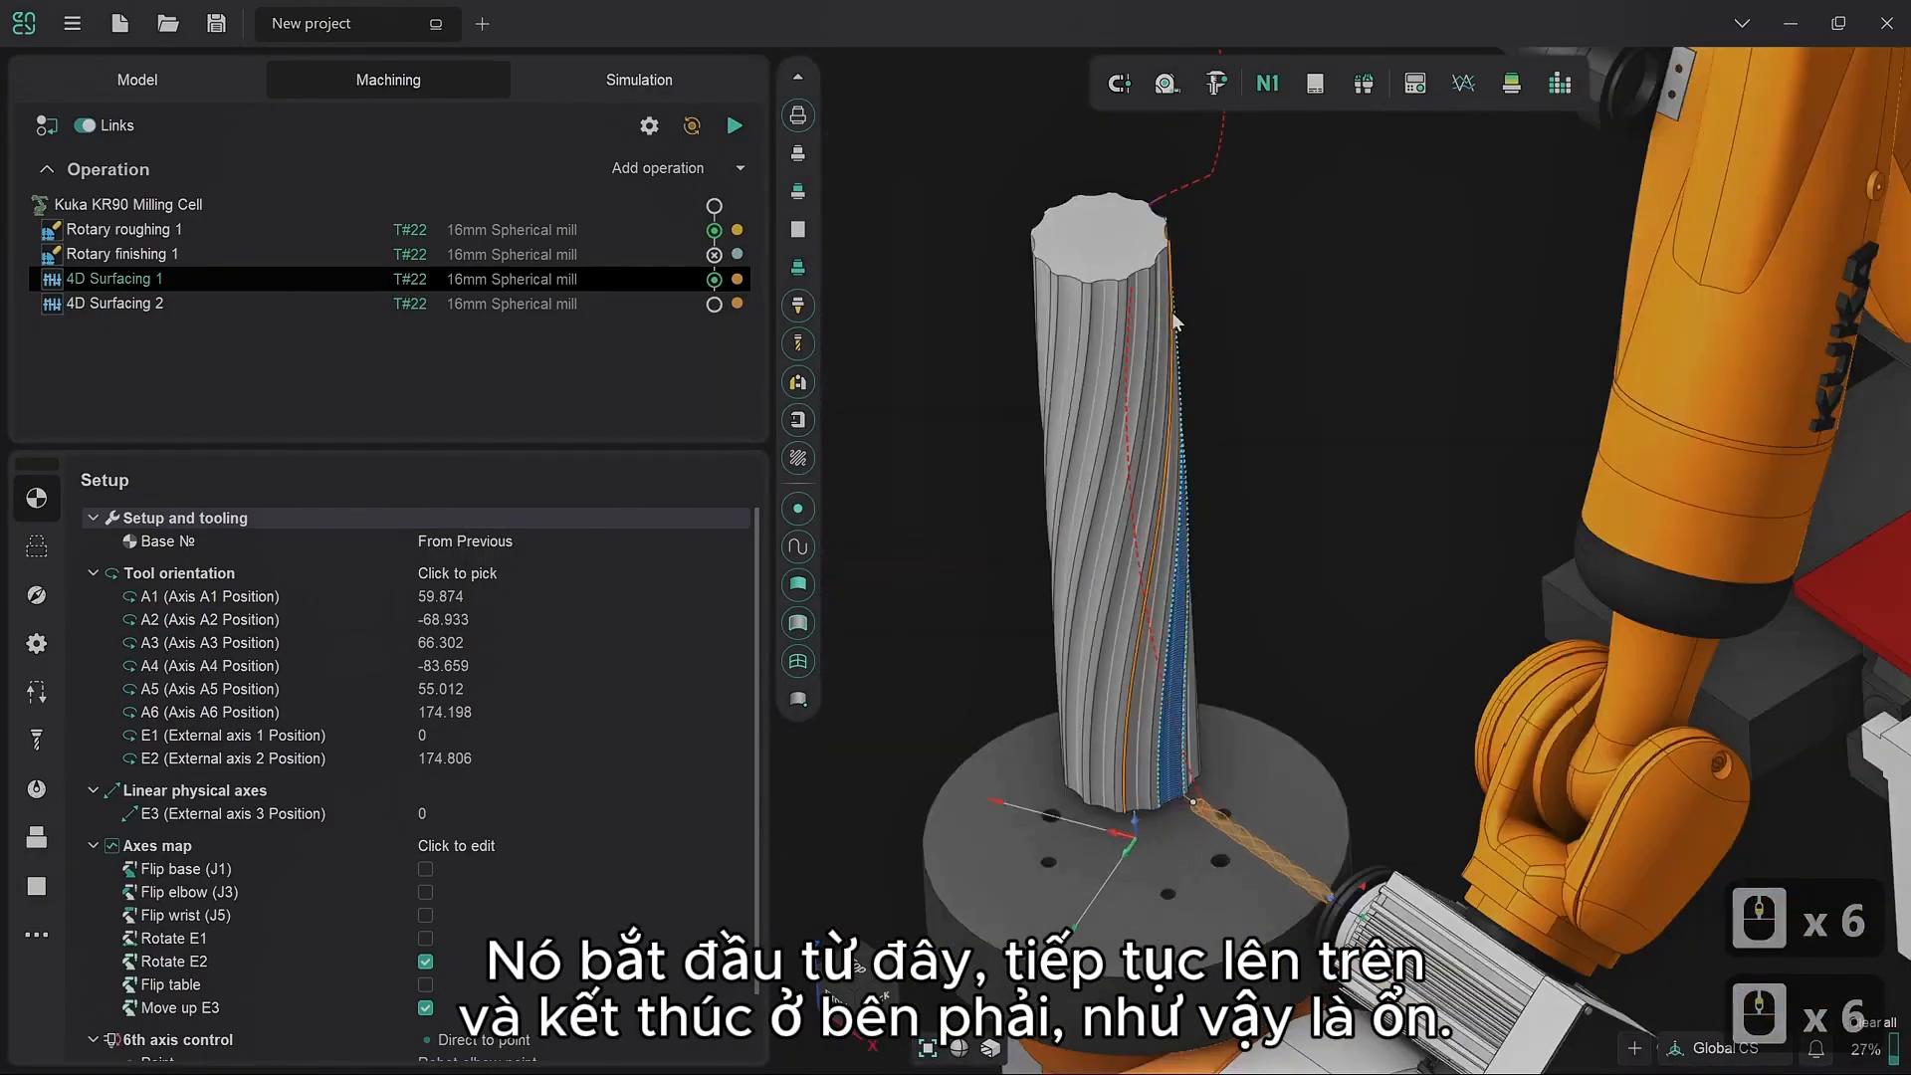
scroll(1155, 316, up, 4)
scroll(1141, 428, down, 3)
right_drag(1204, 246, 1077, 286)
right_drag(1192, 168, 1230, 237)
scroll(1229, 237, down, 3)
scroll(1312, 731, up, 1)
scroll(1312, 730, up, 4)
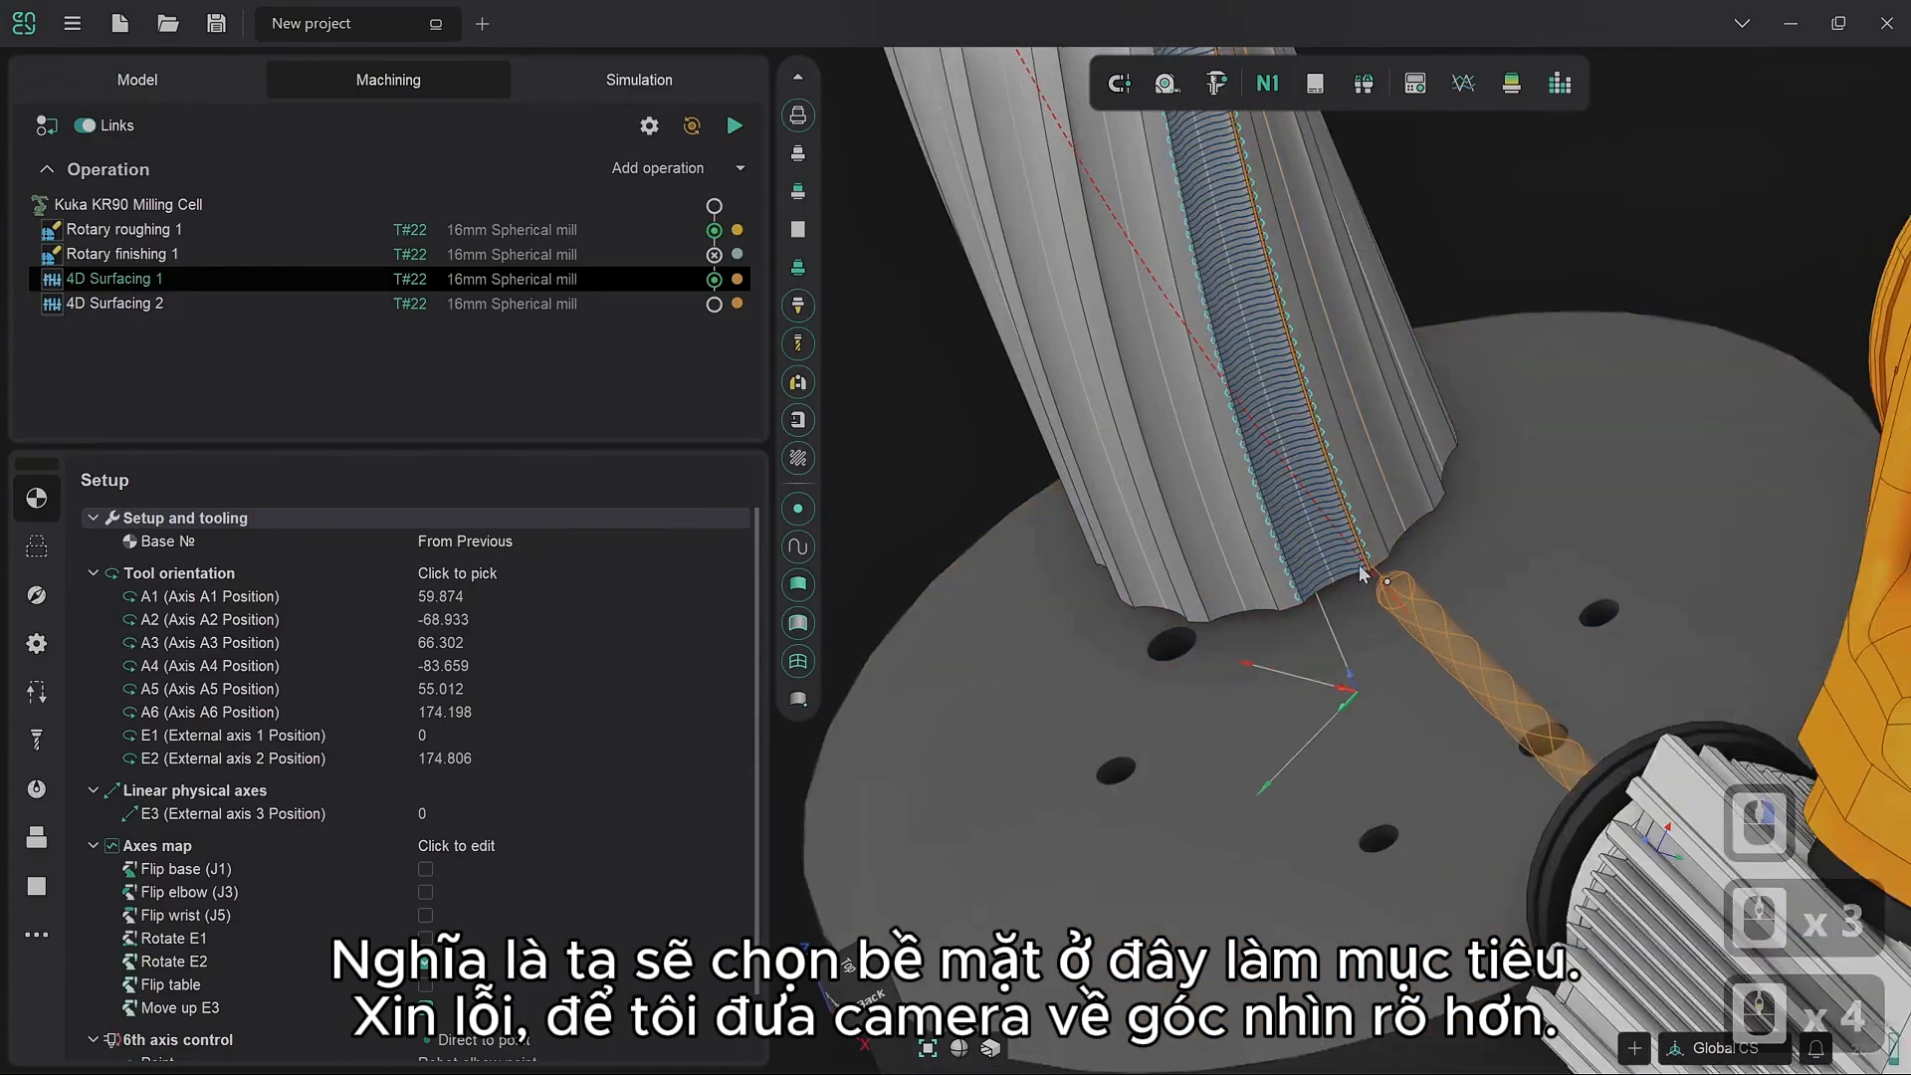
click(840, 990)
scroll(1271, 611, up, 11)
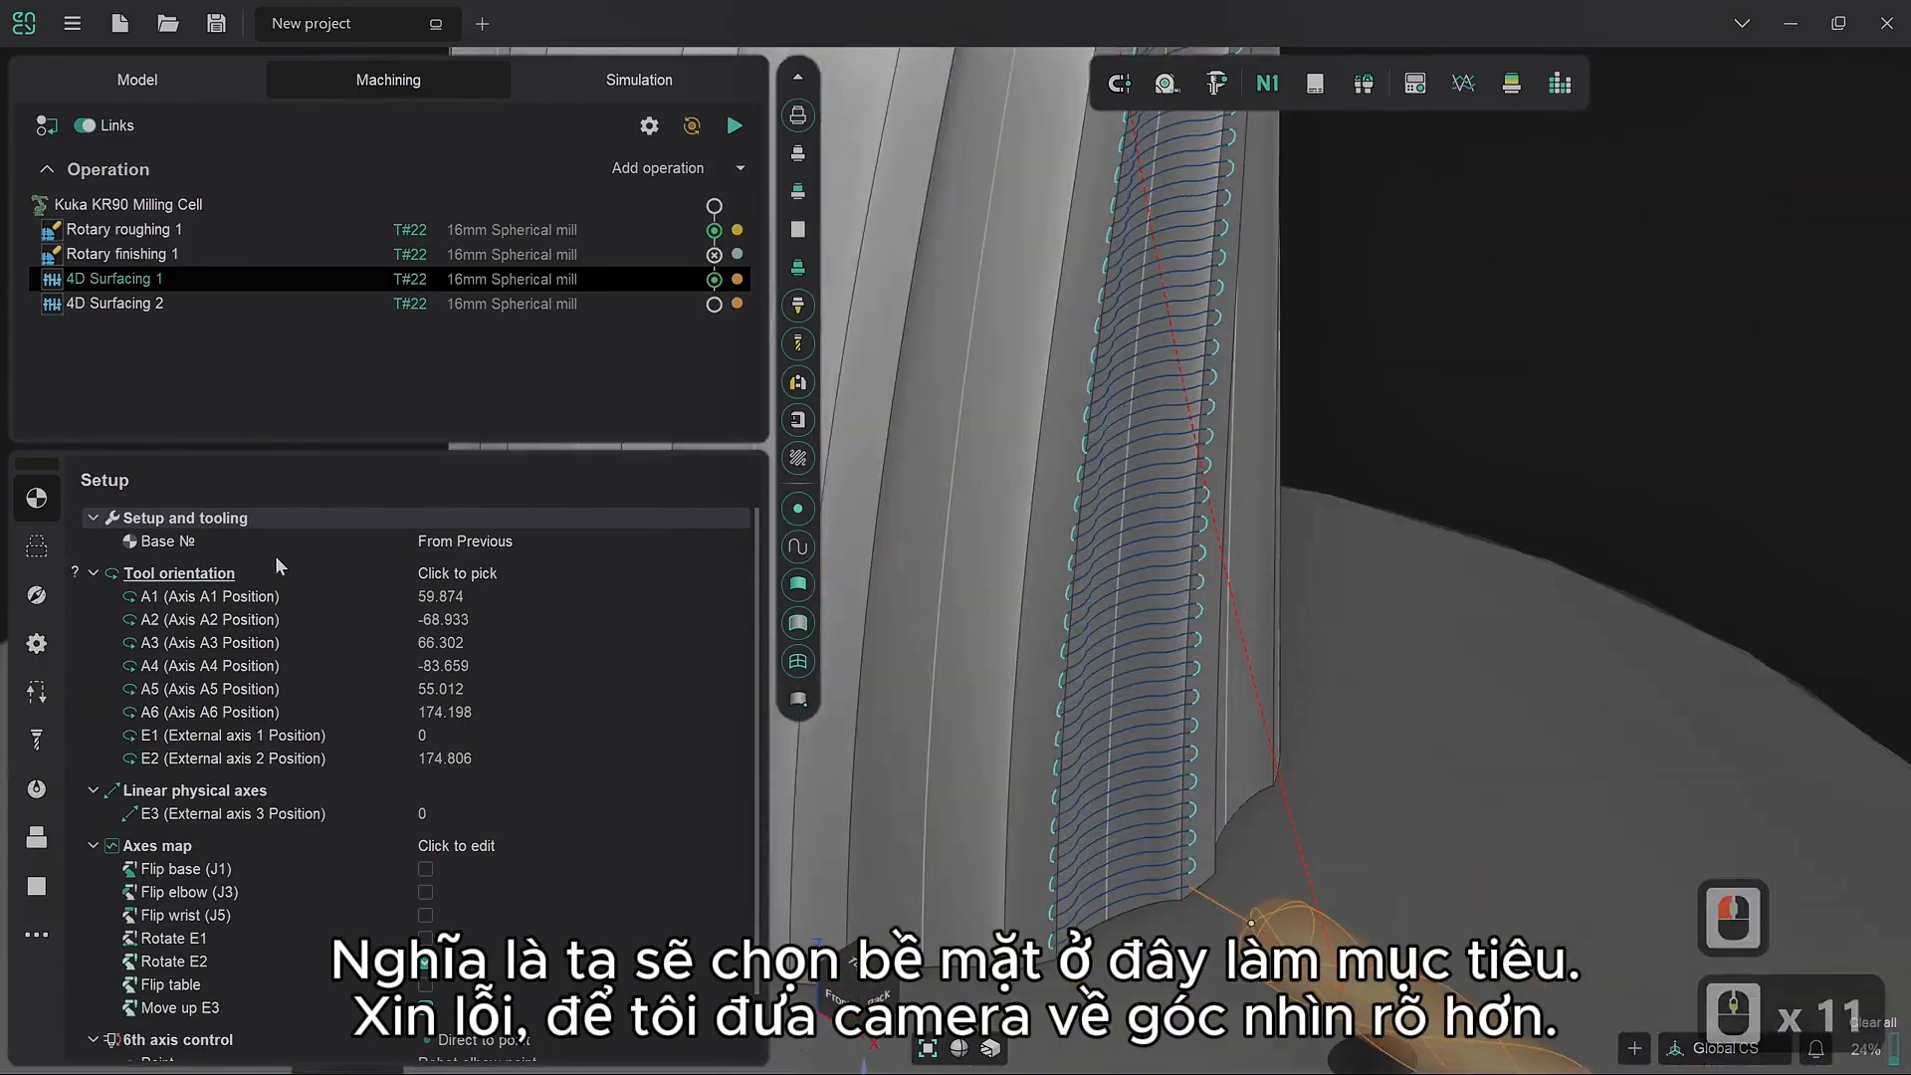
Step: Replace the machining surface of 4D Surfacing 1 with the narrow face just right of the flute
click(37, 547)
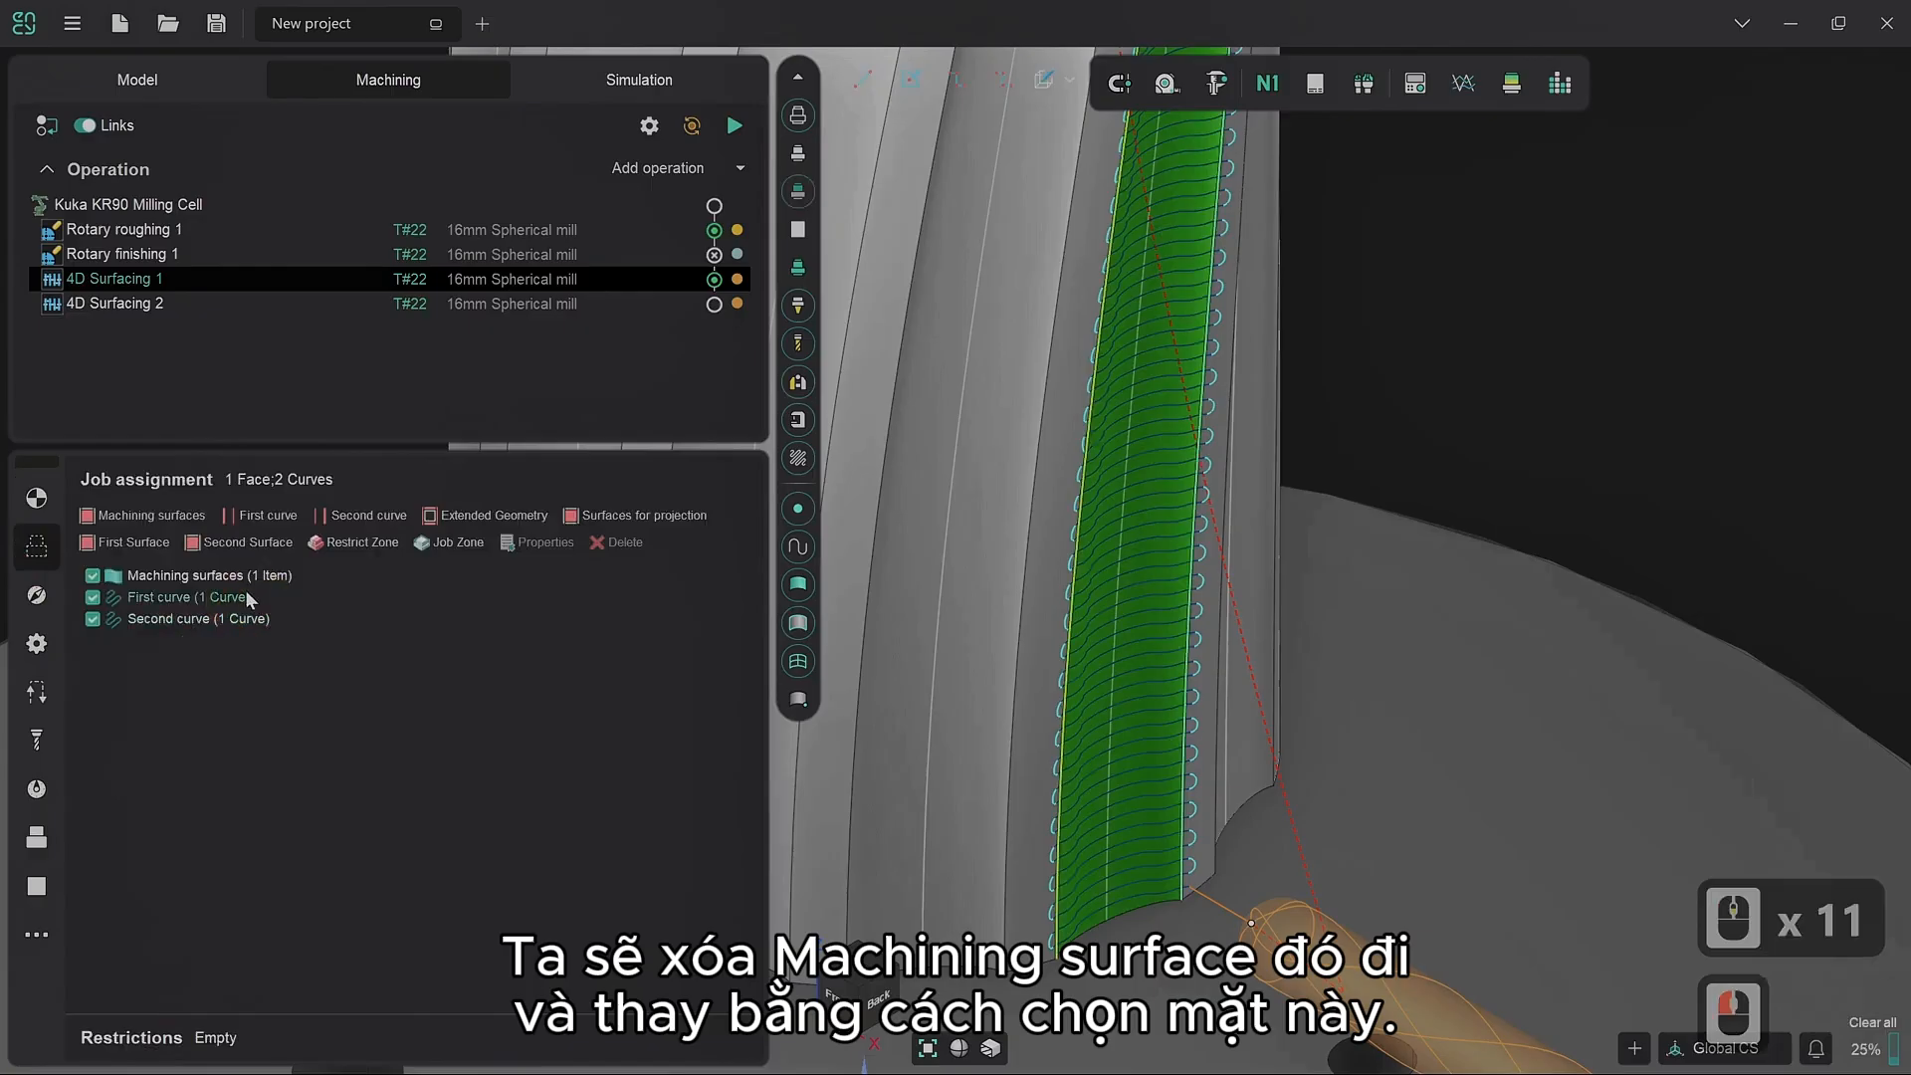
click(251, 581)
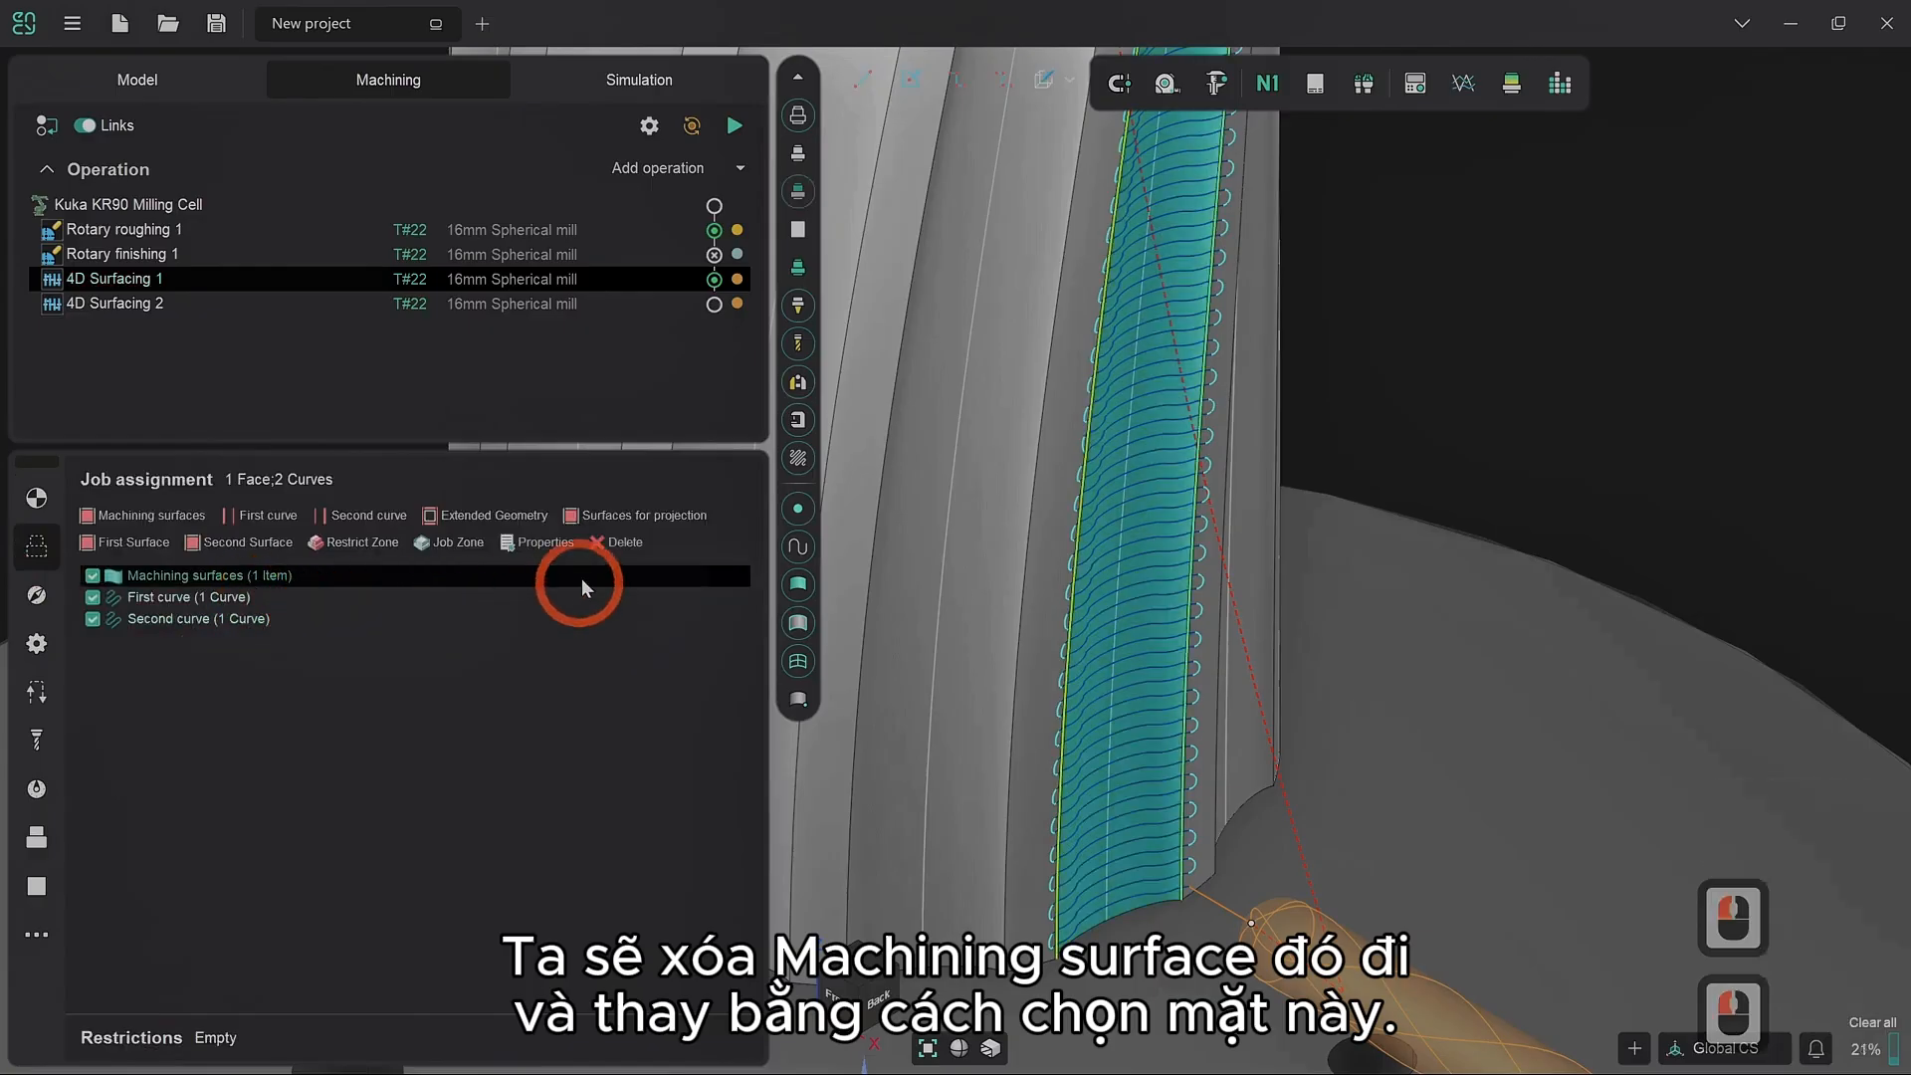
click(611, 542)
click(1205, 870)
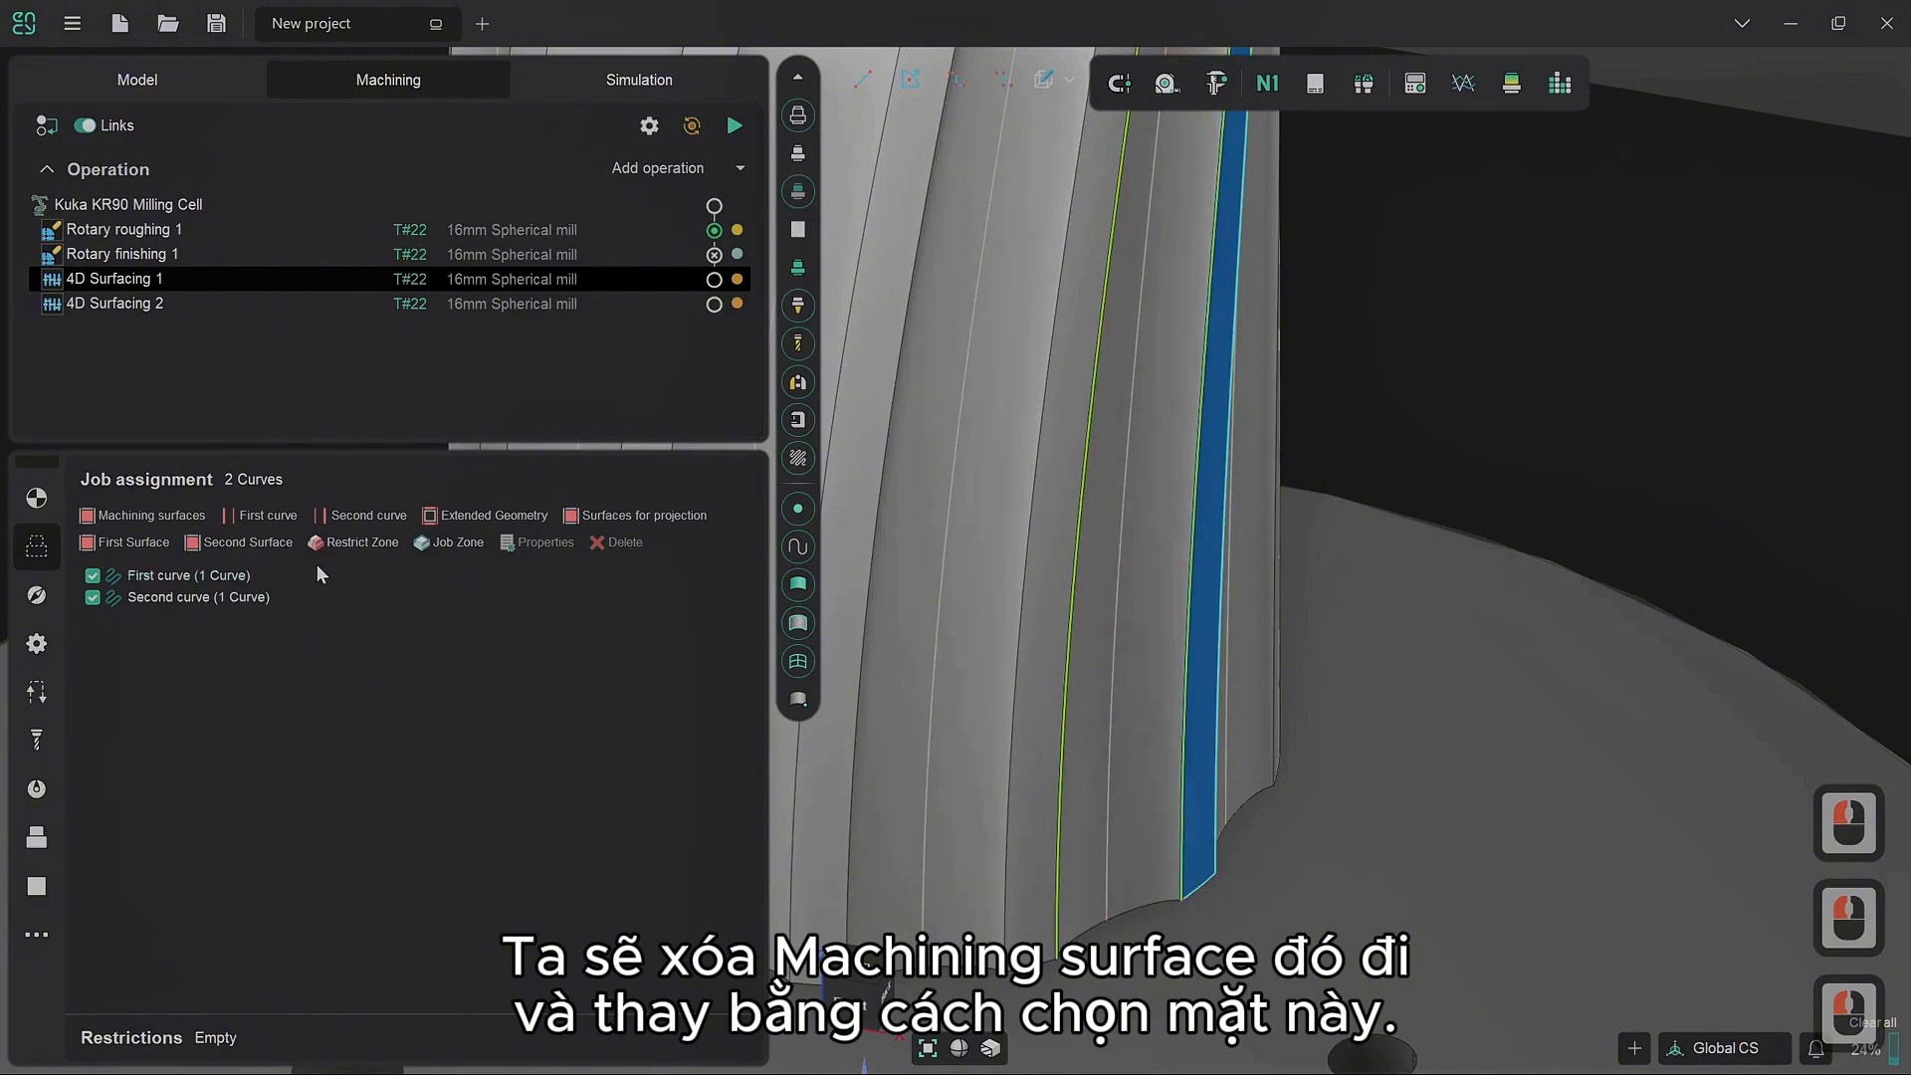
click(196, 515)
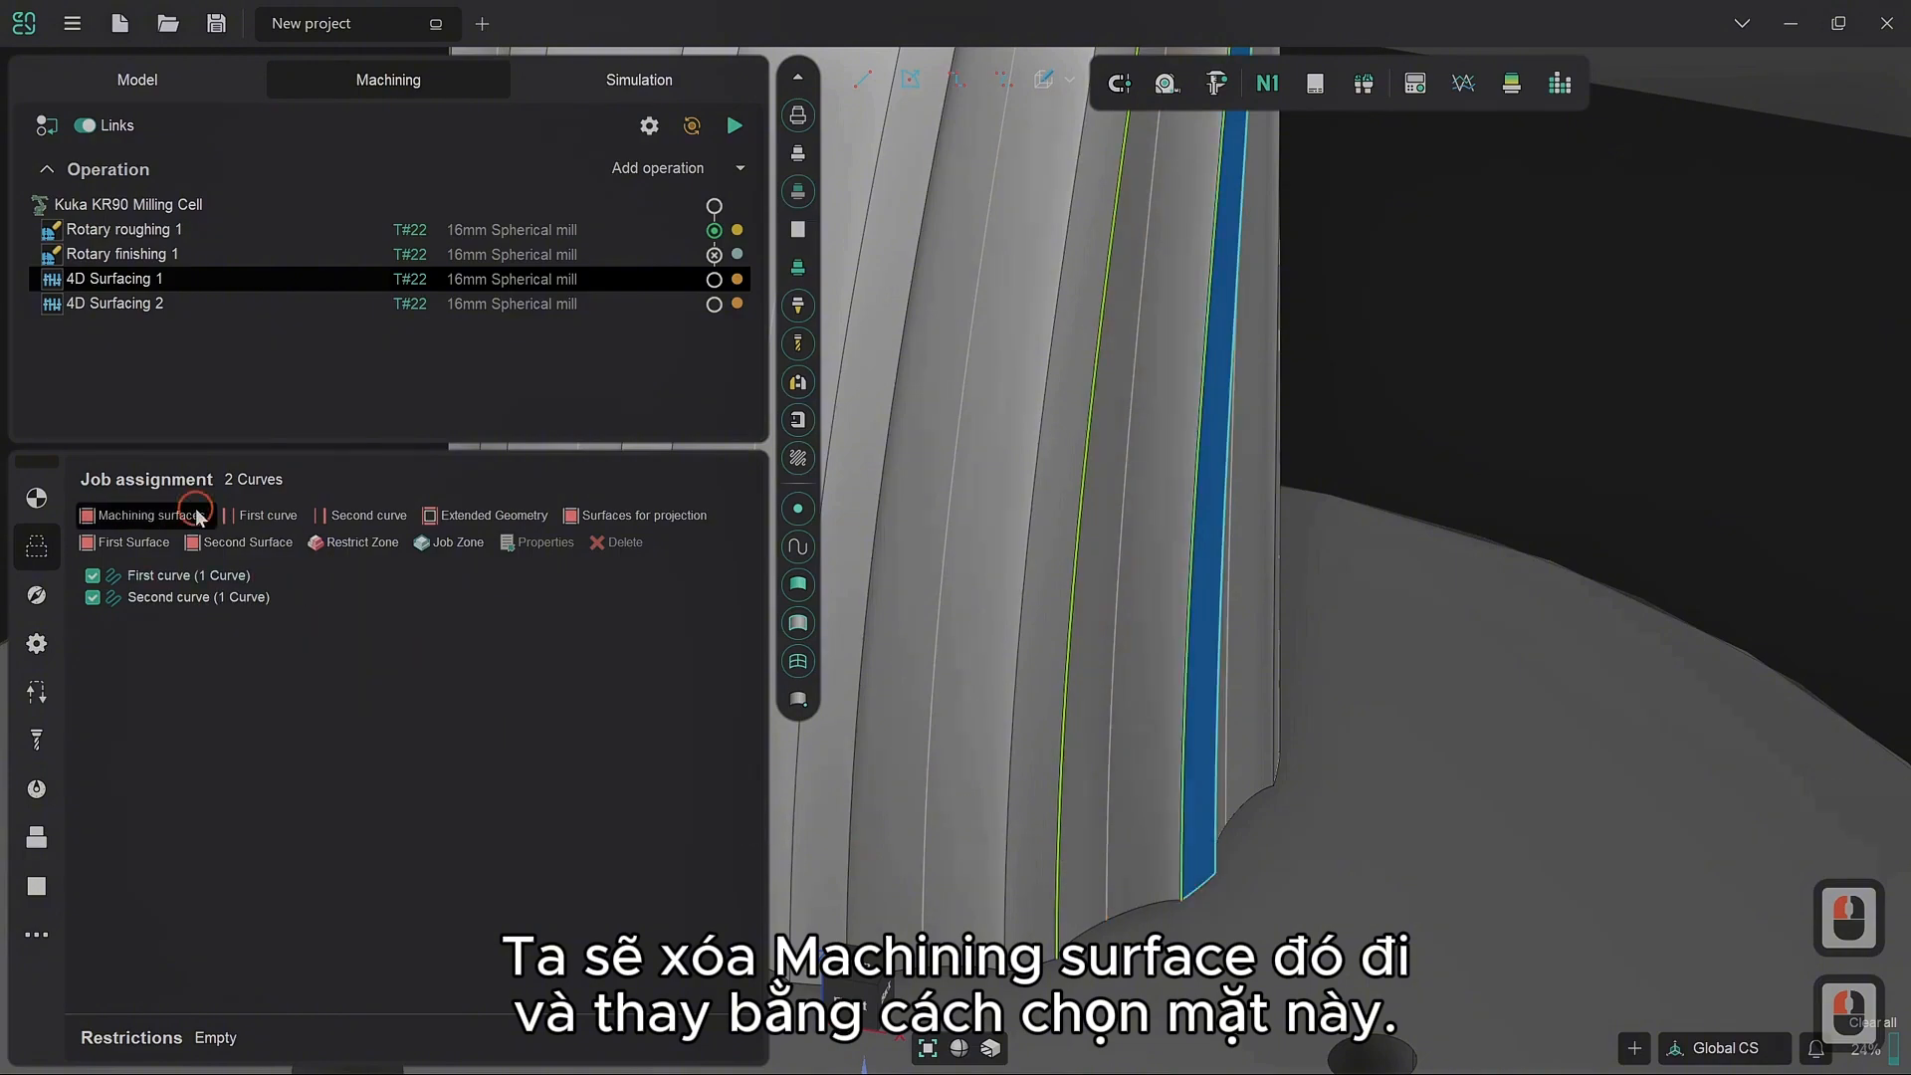
Step: Replace the second curve in the job assignment with the narrow face's right boundary edge
click(197, 595)
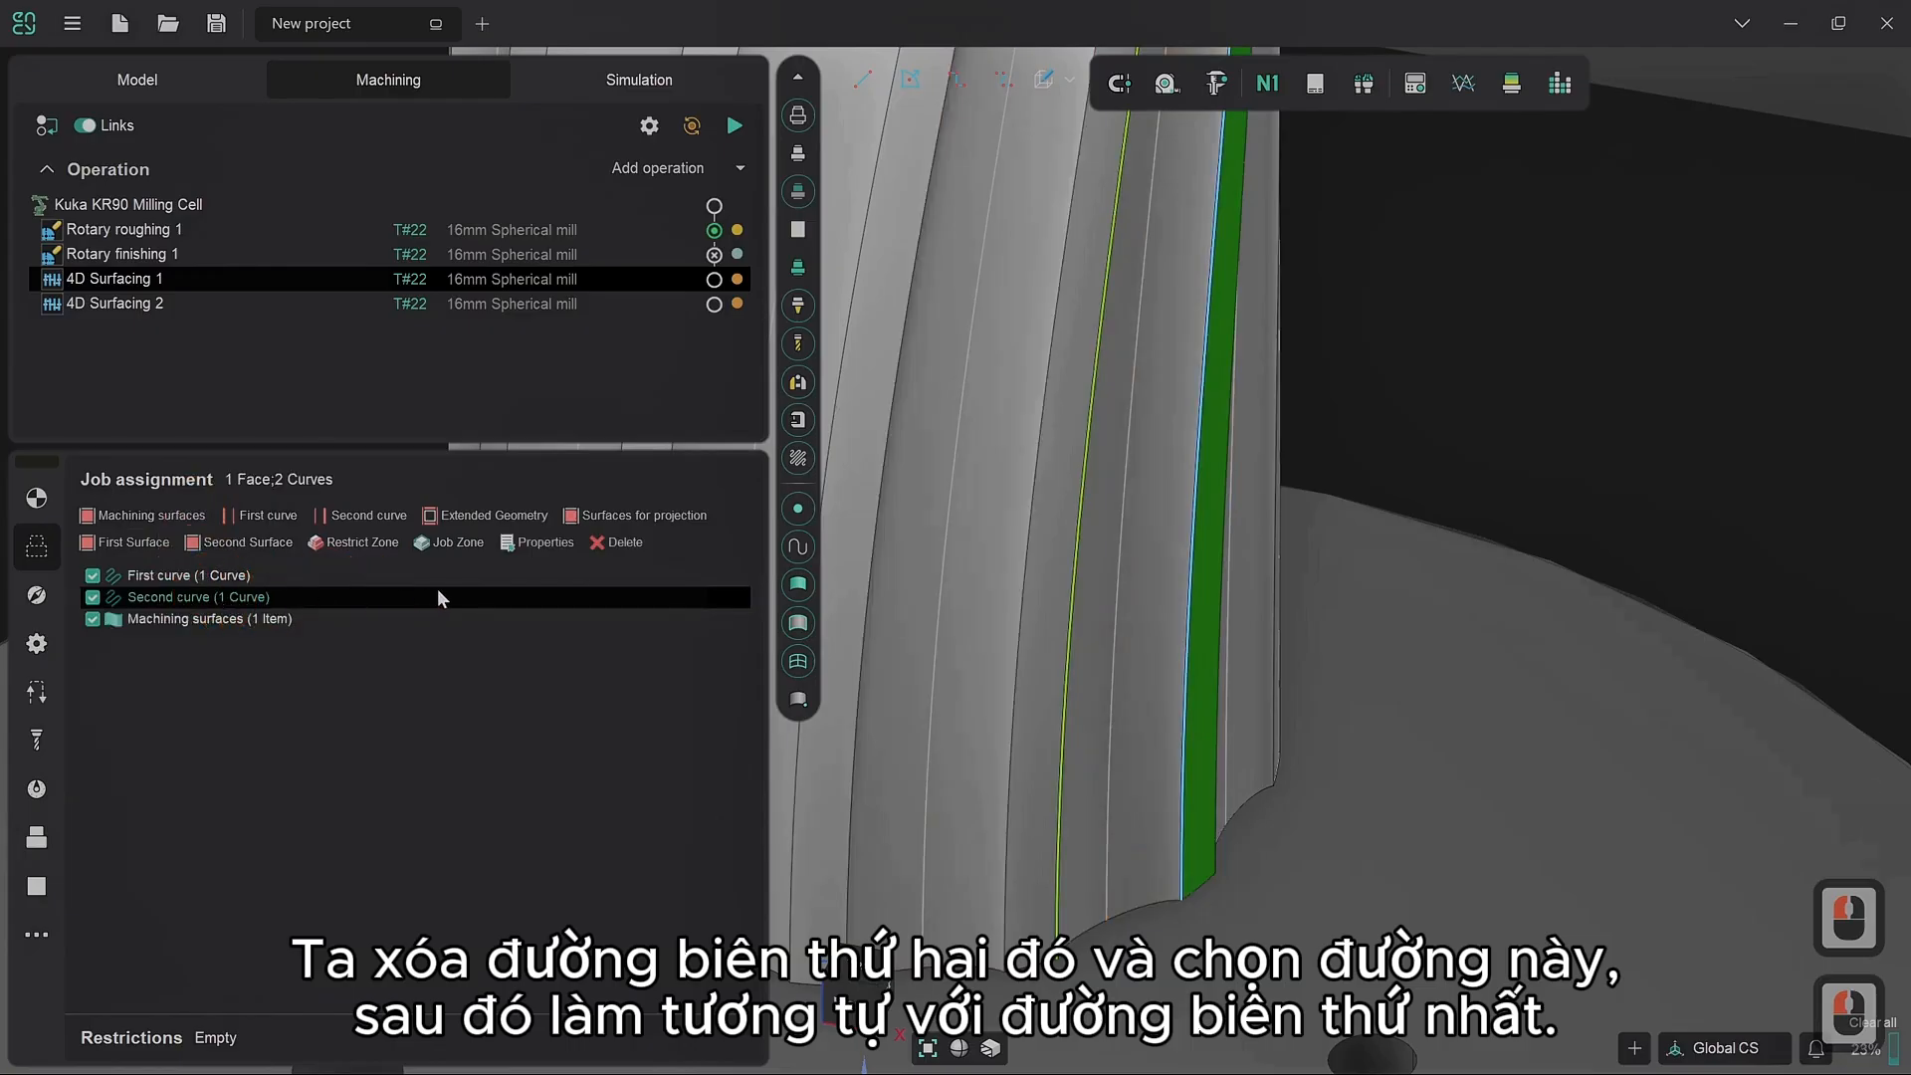
click(605, 545)
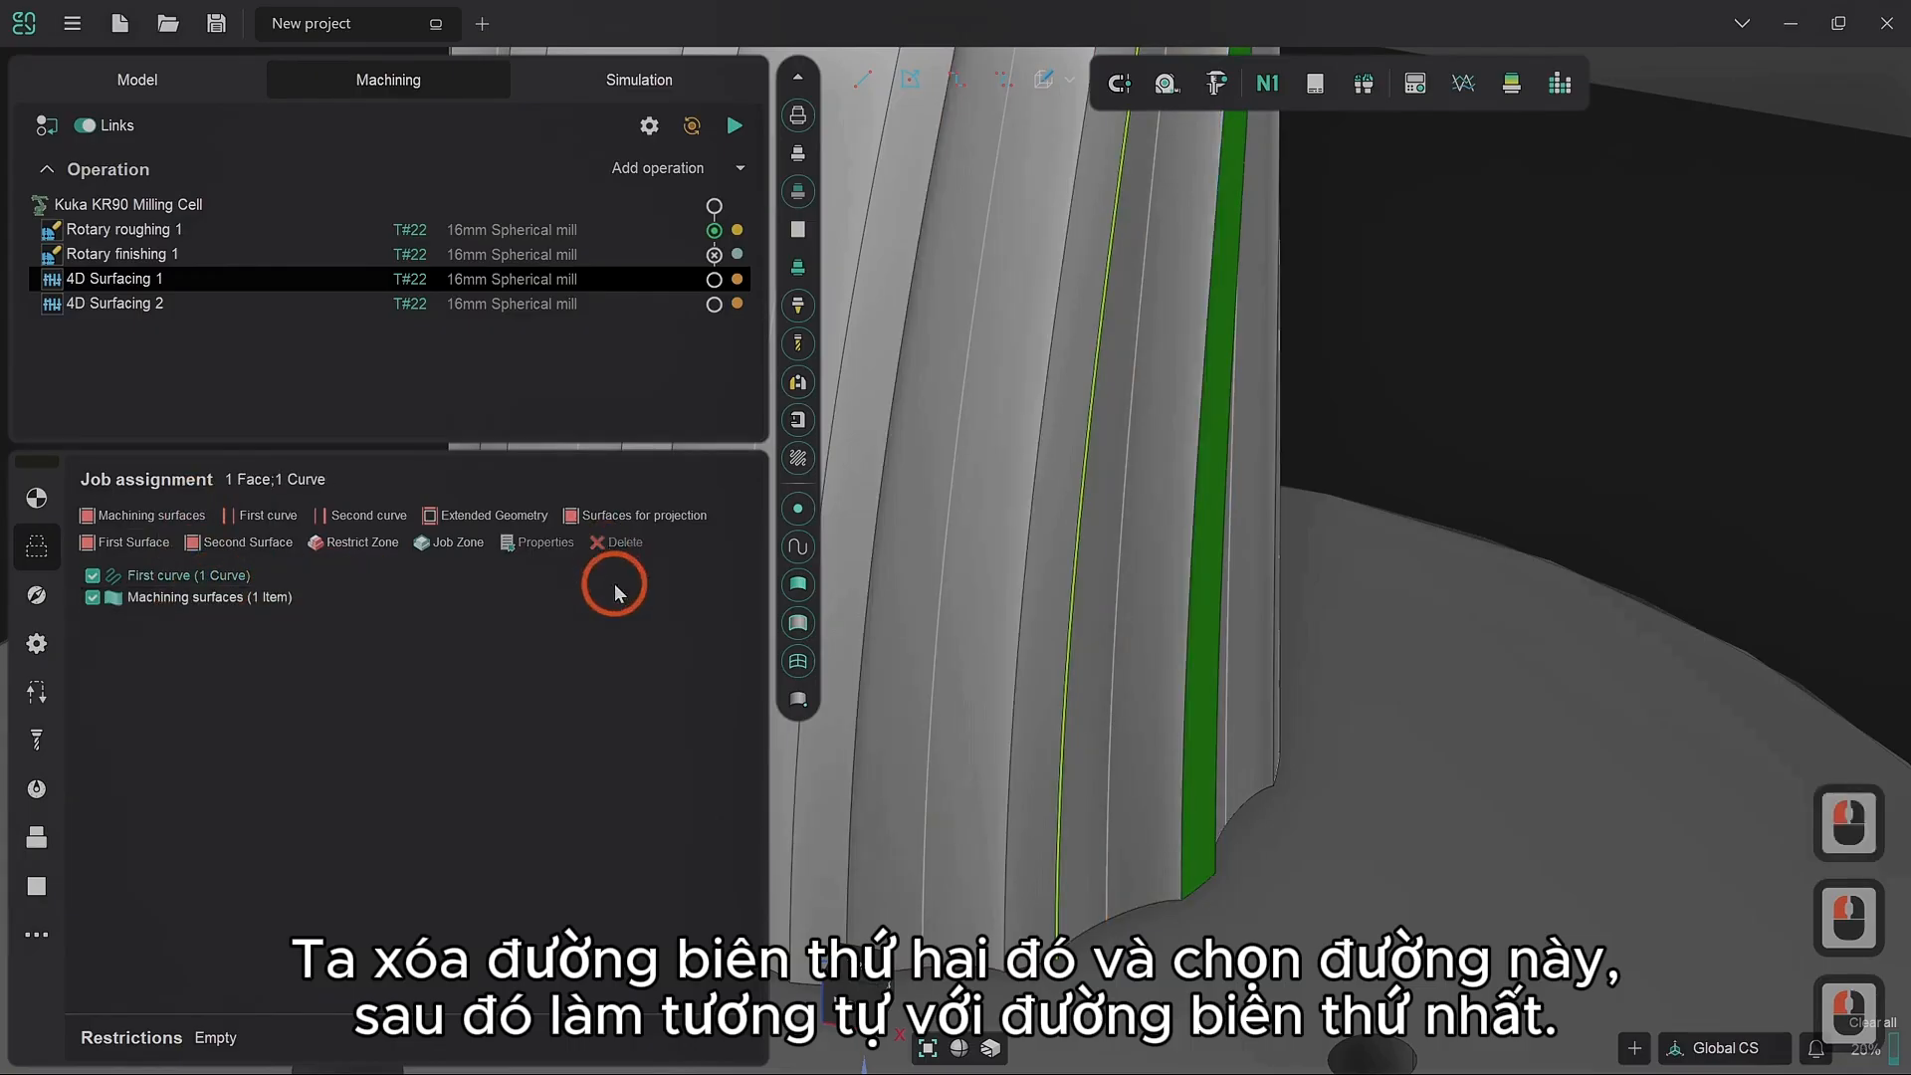
click(1216, 818)
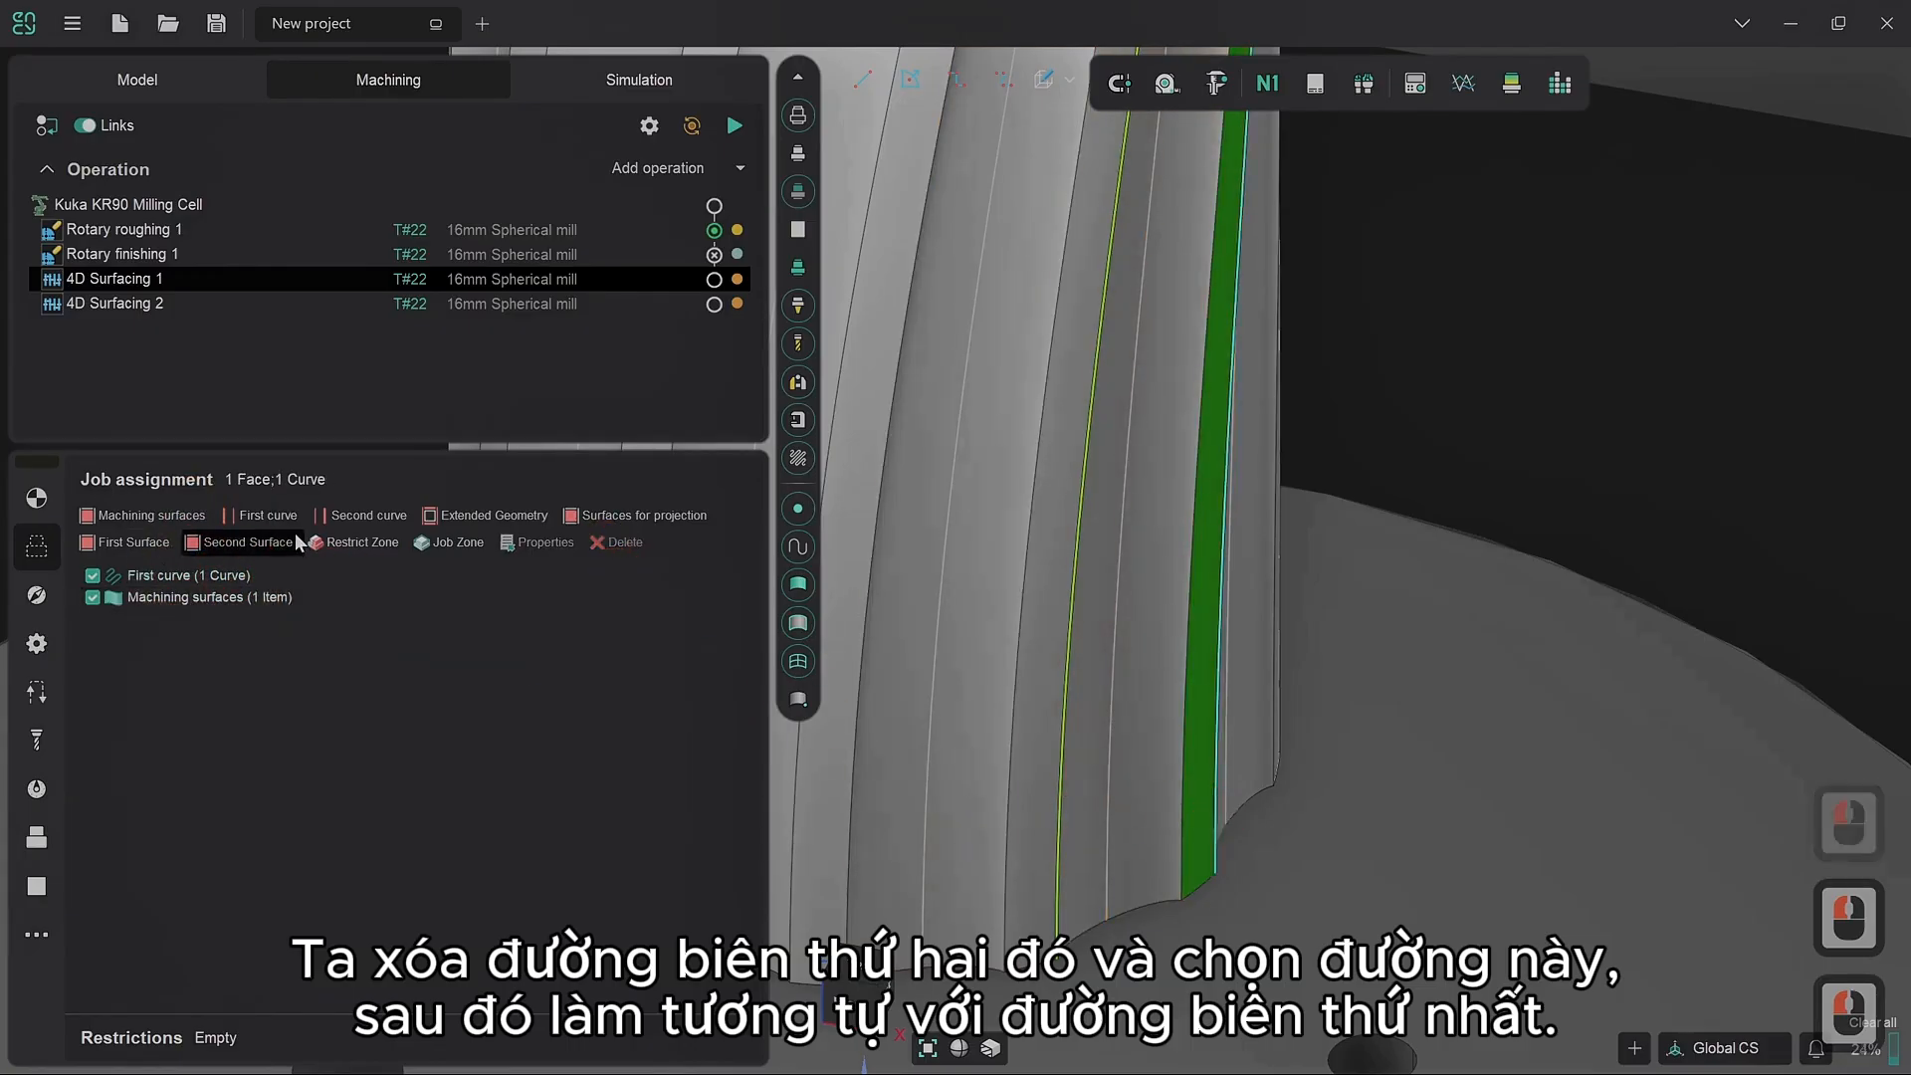
click(335, 523)
click(354, 601)
Step: Replace the first curve in the job assignment with the narrow face's left boundary edge
click(204, 578)
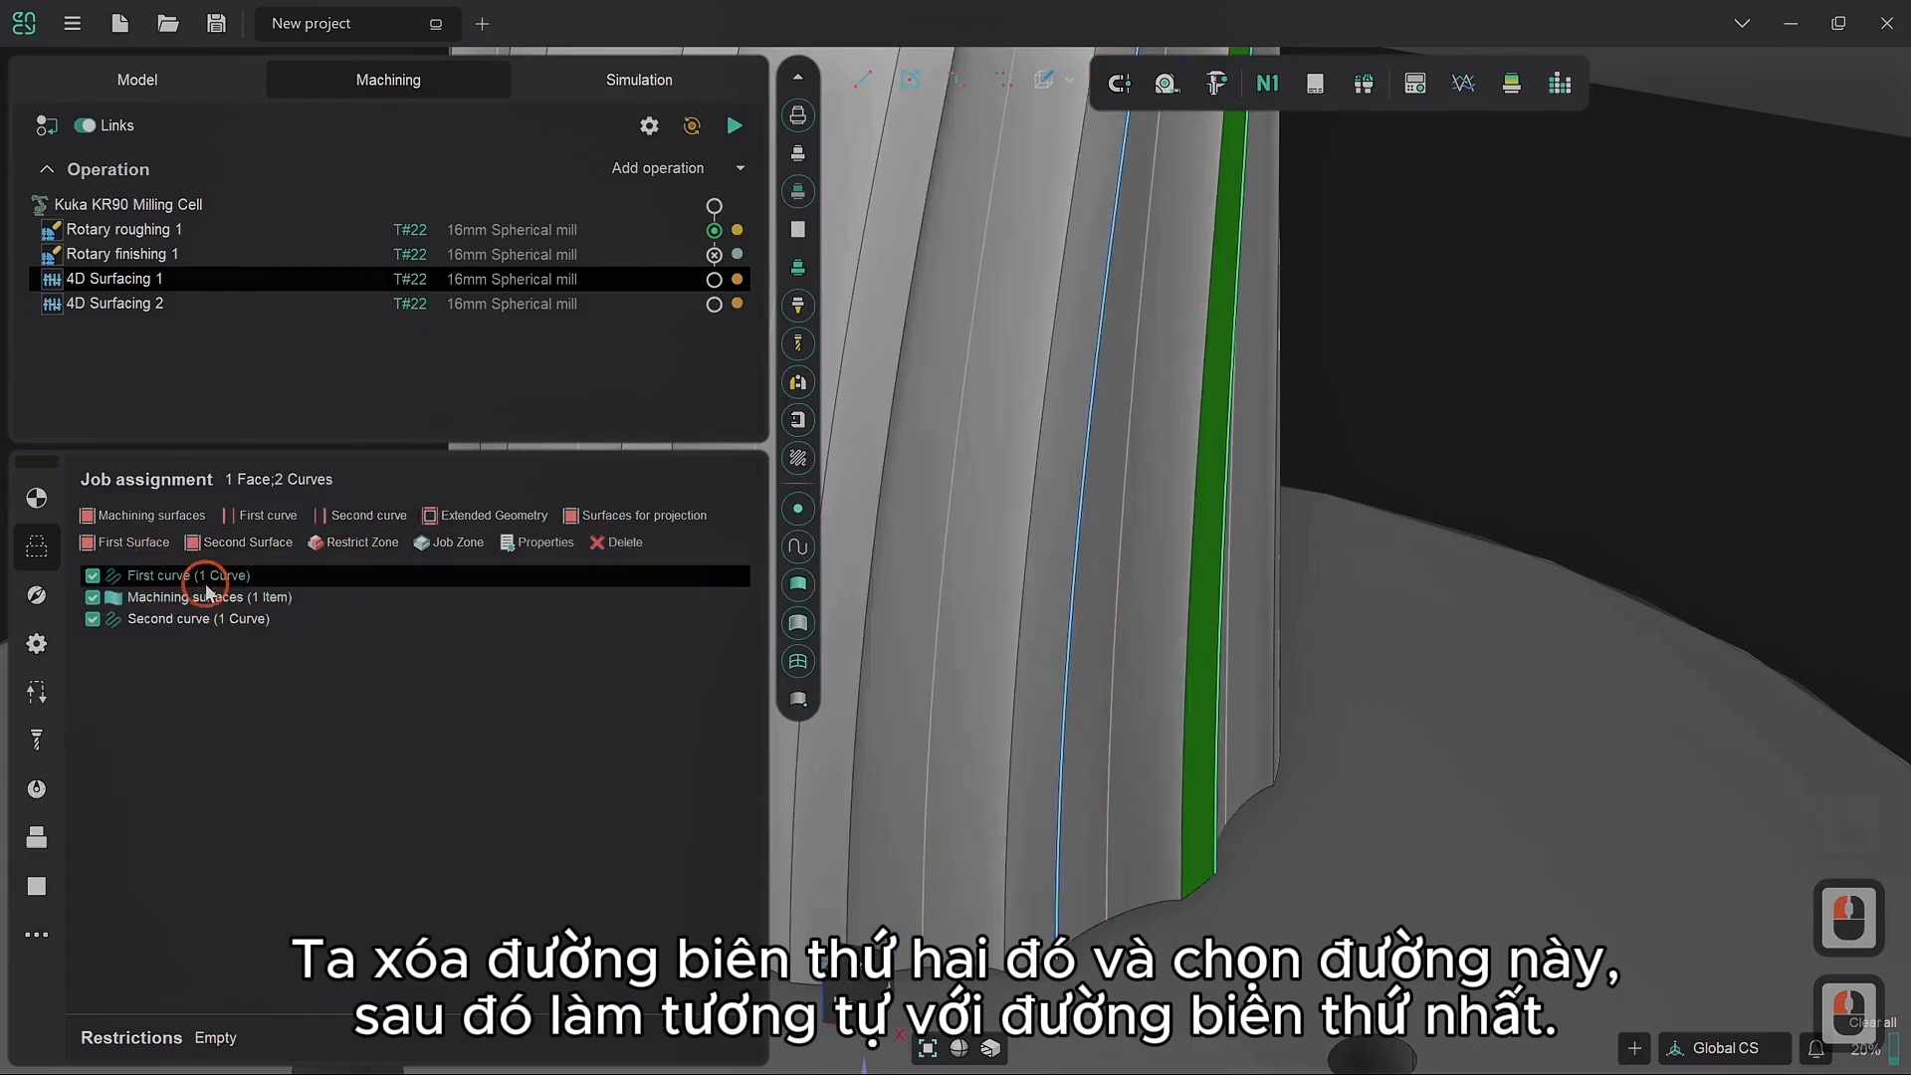
click(627, 580)
click(622, 543)
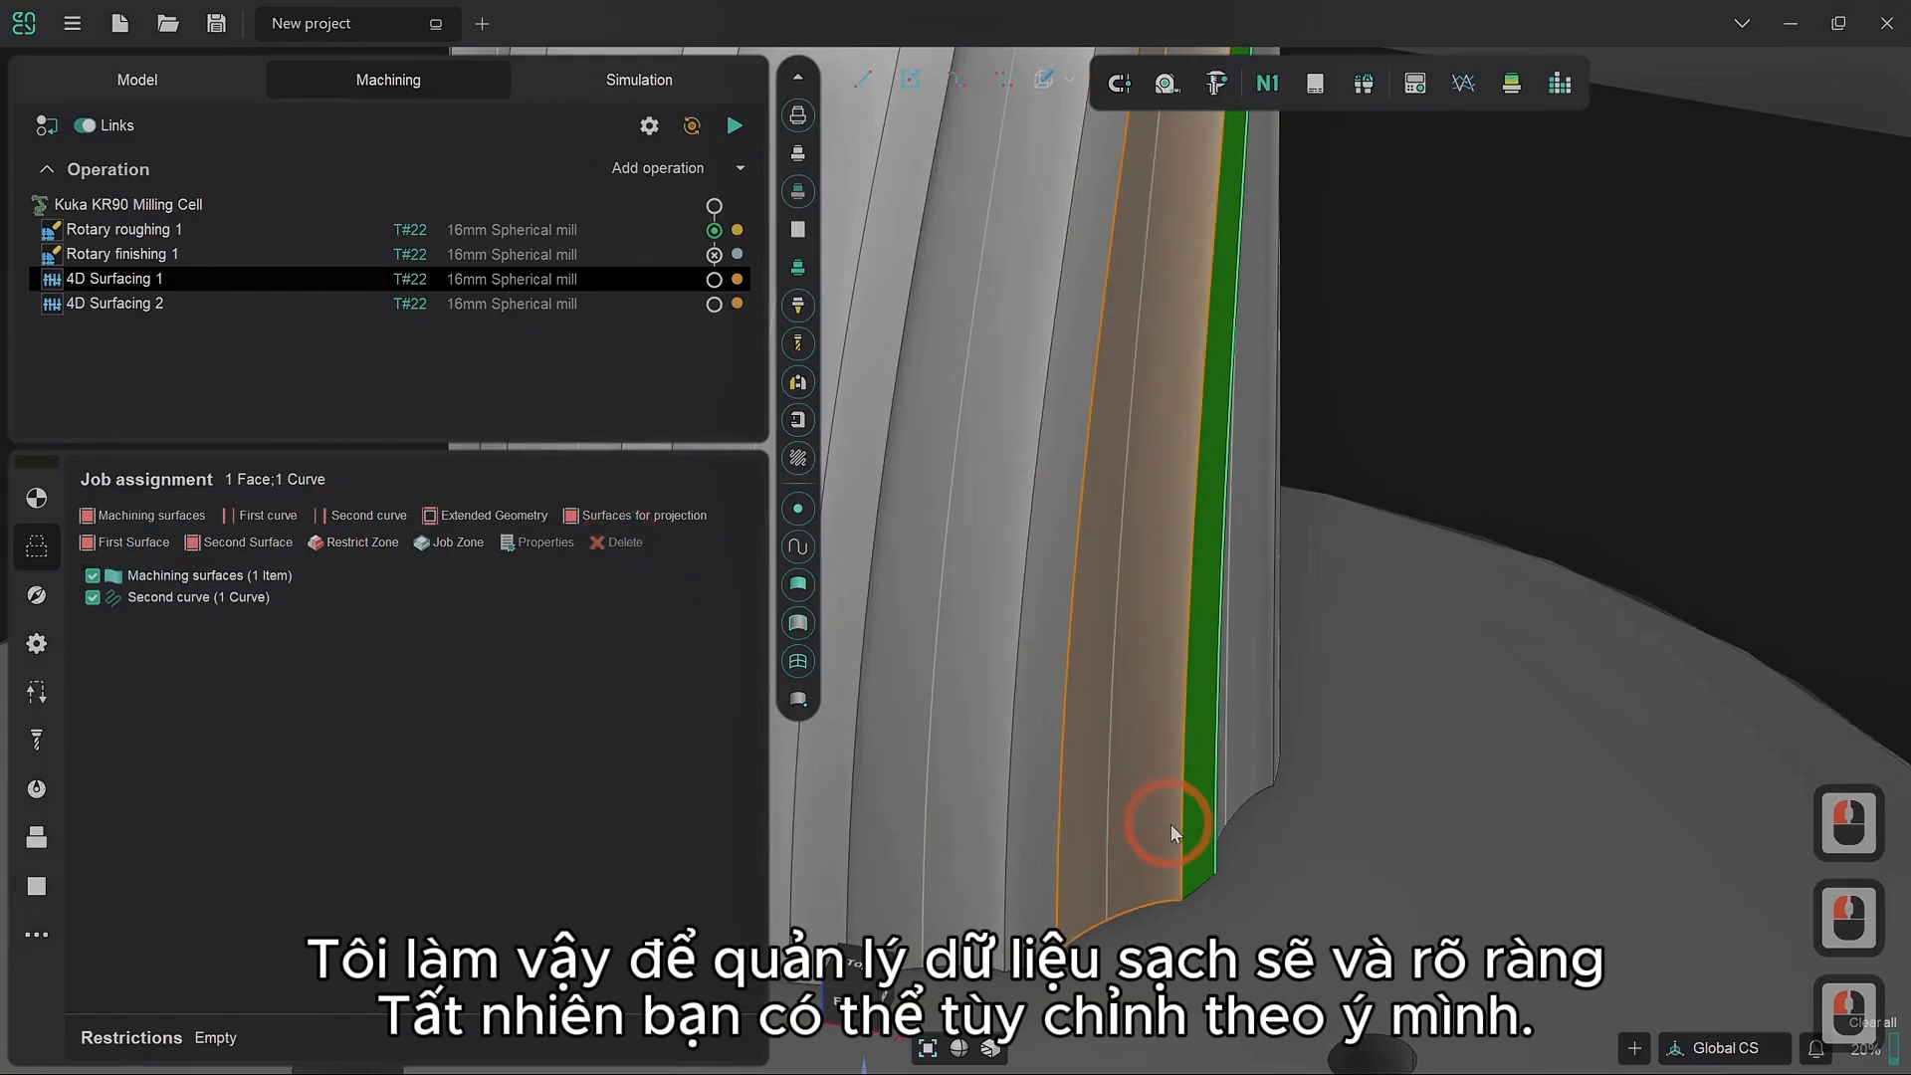
click(1185, 854)
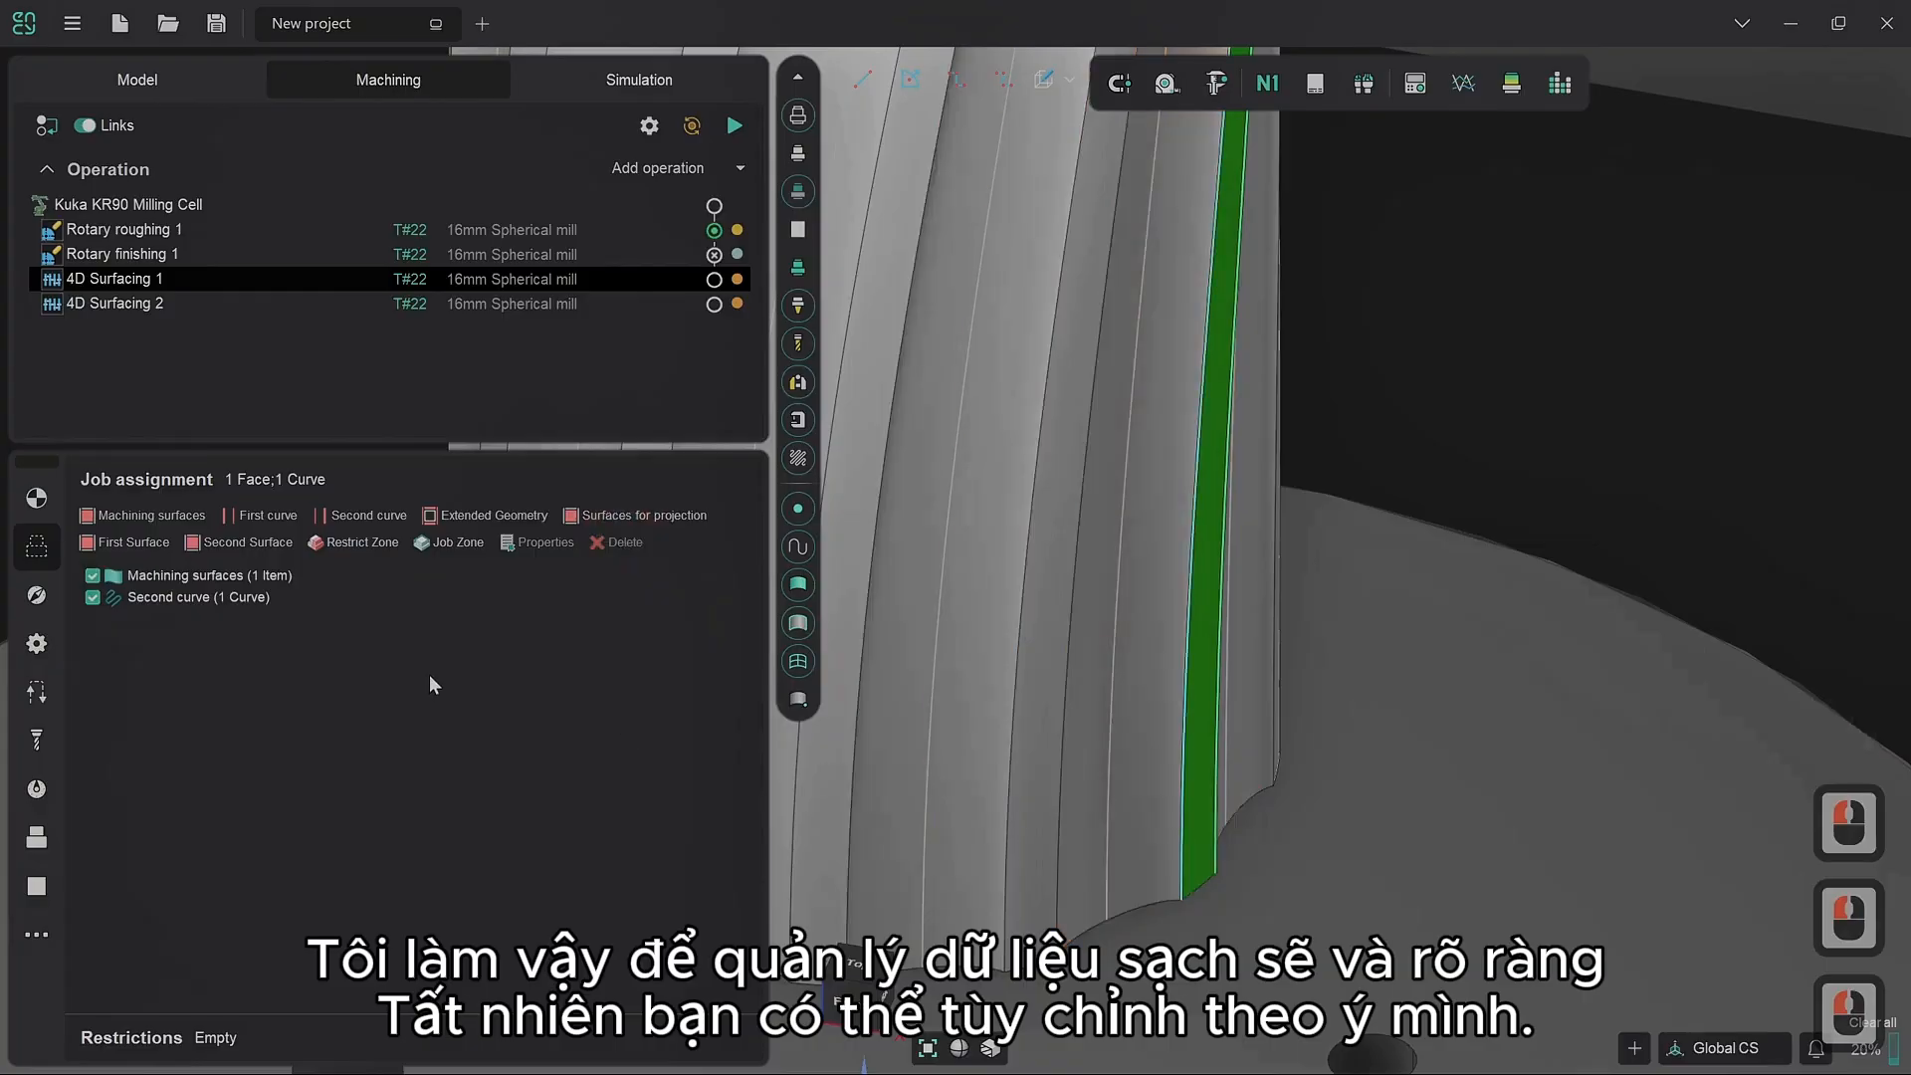
click(251, 518)
click(305, 653)
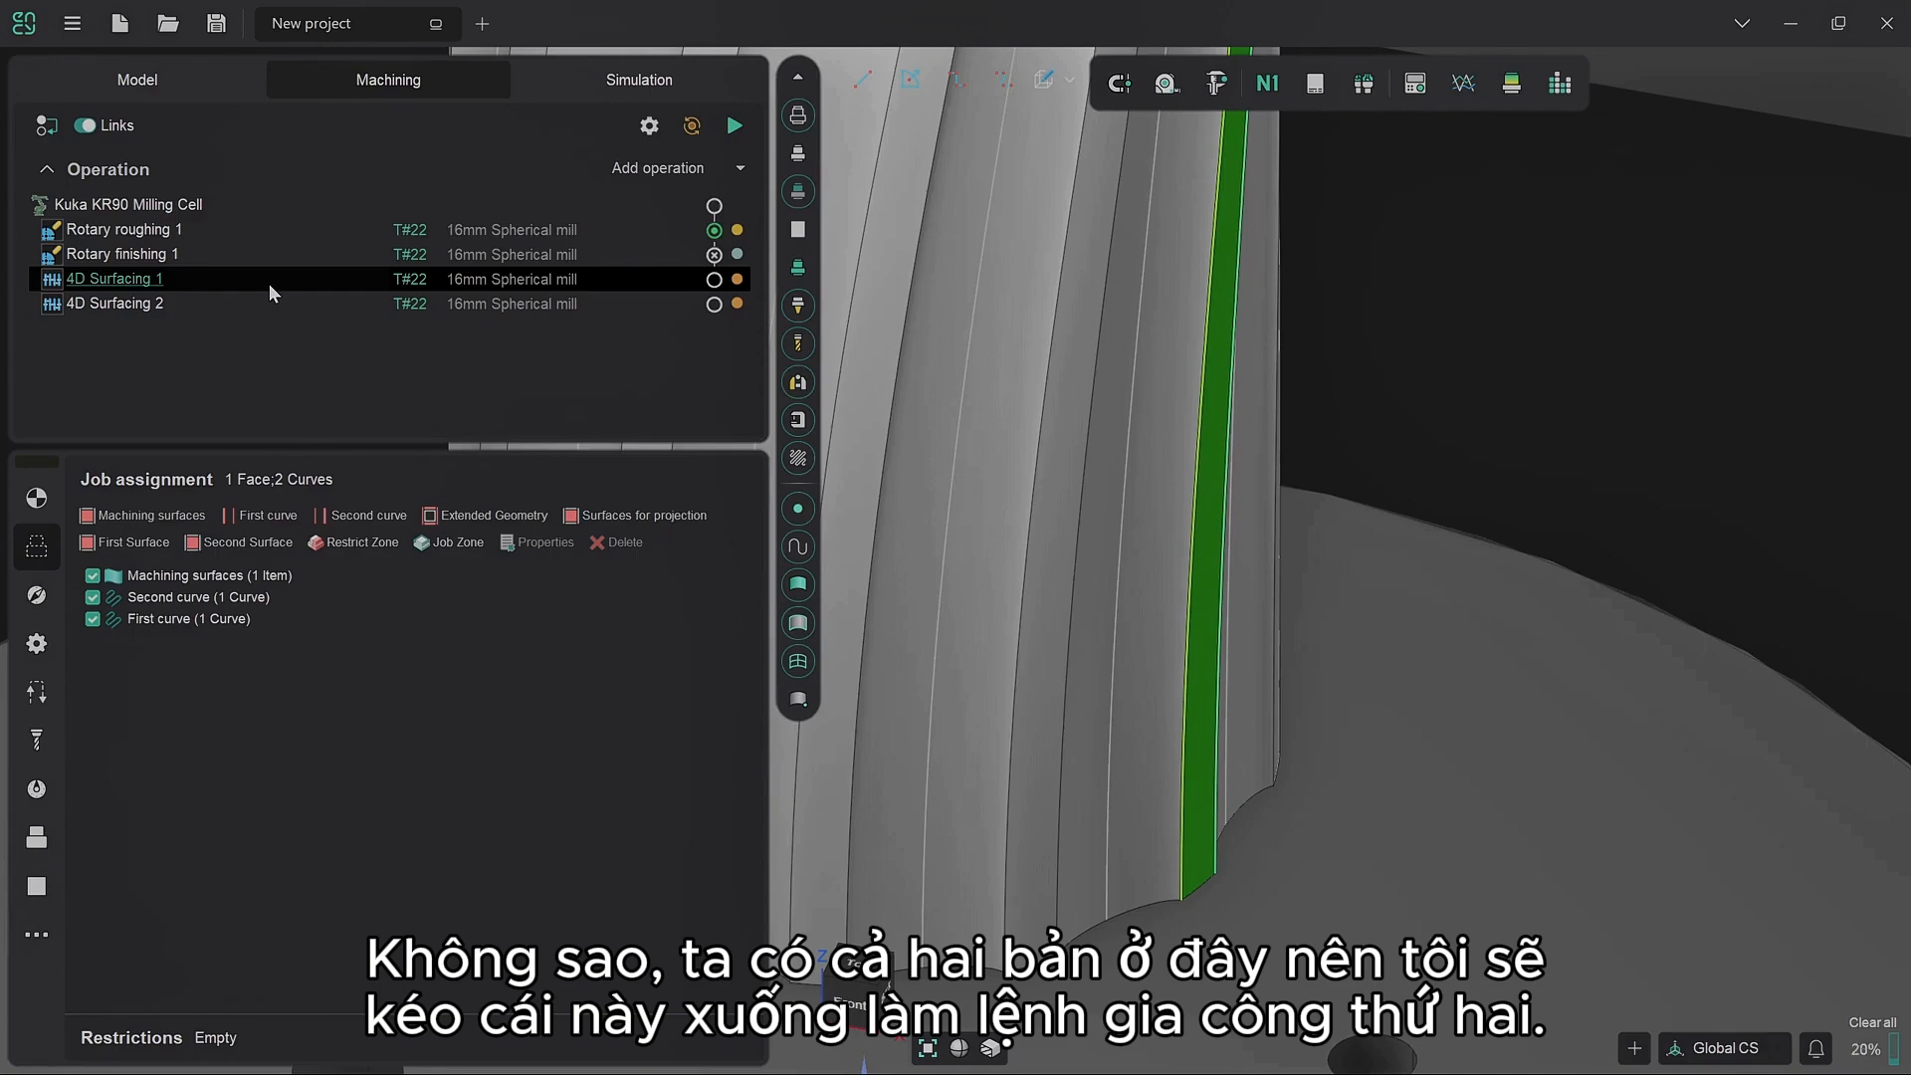
Step: Move 4D Surfacing 1 below 4D Surfacing 2 in the operation list and set its strategy to Morph between two curves
drag(268, 284, 271, 315)
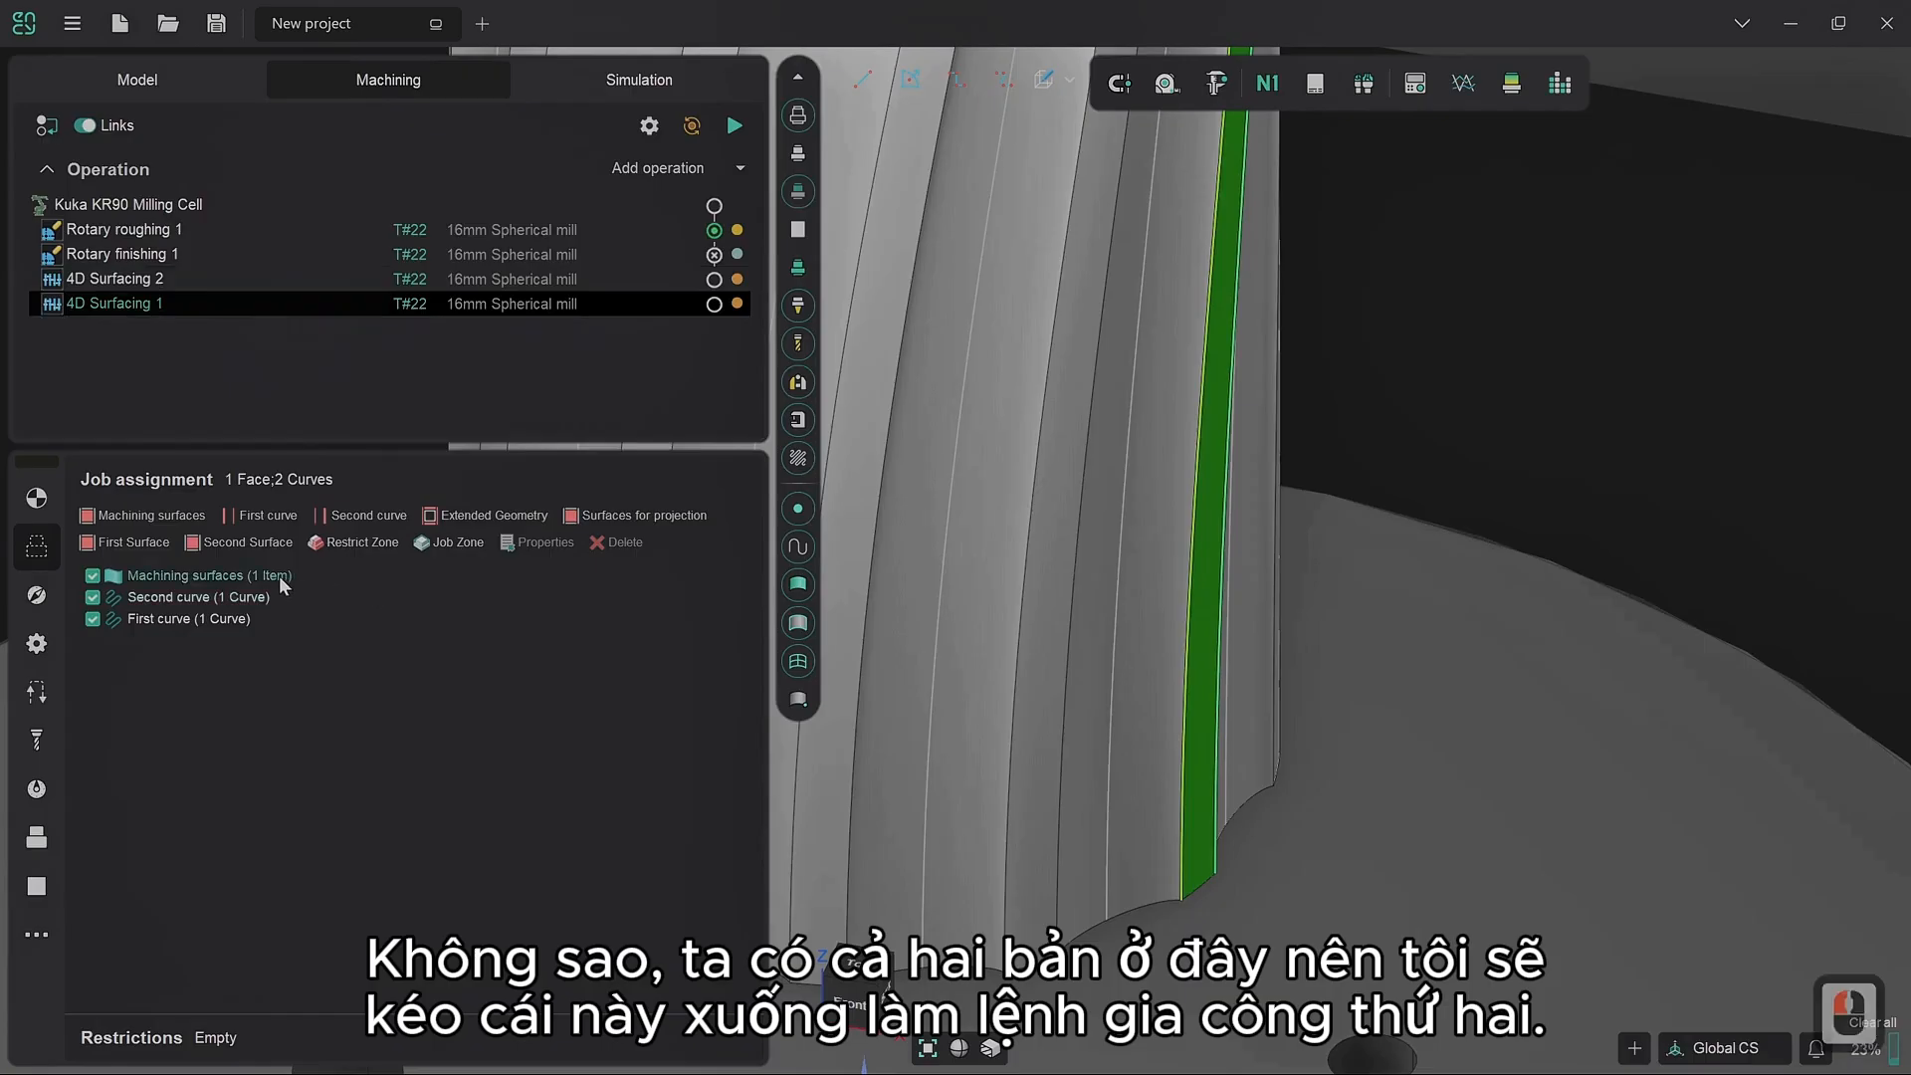
click(37, 594)
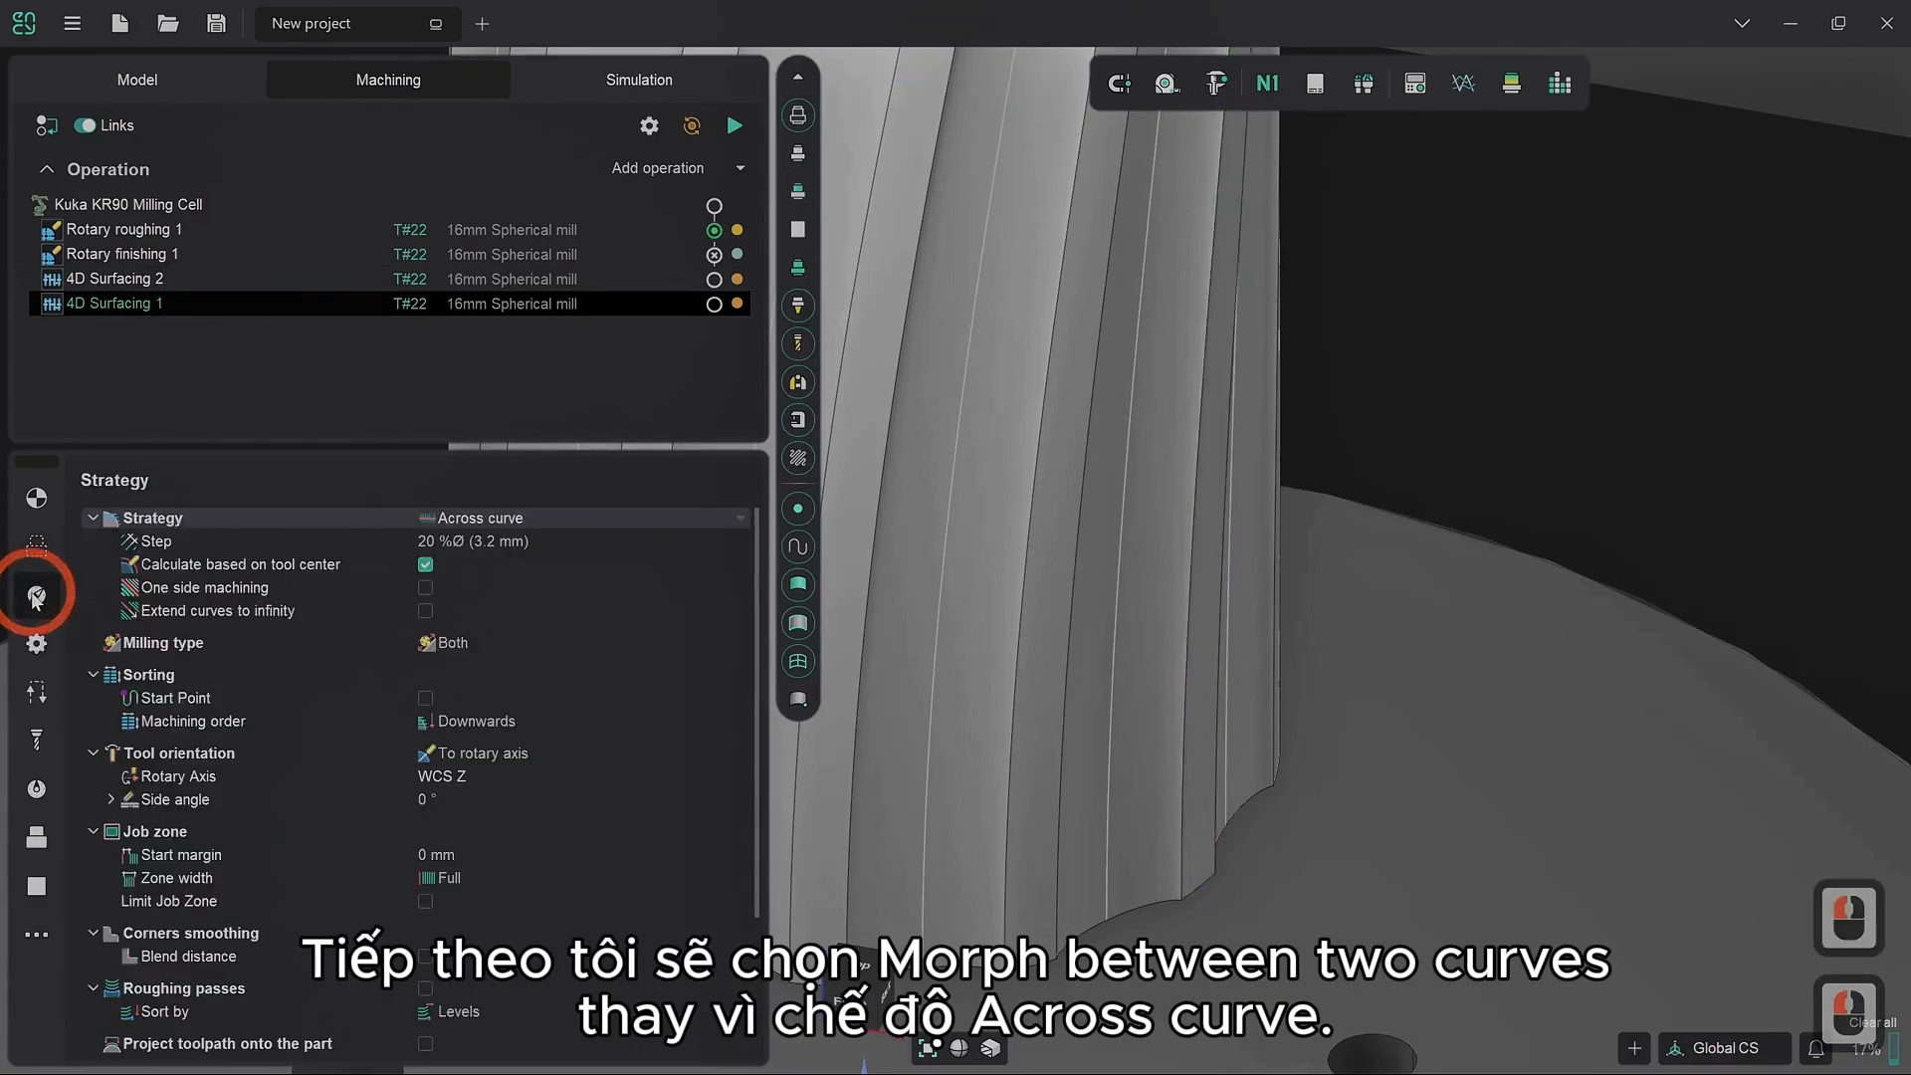
click(498, 520)
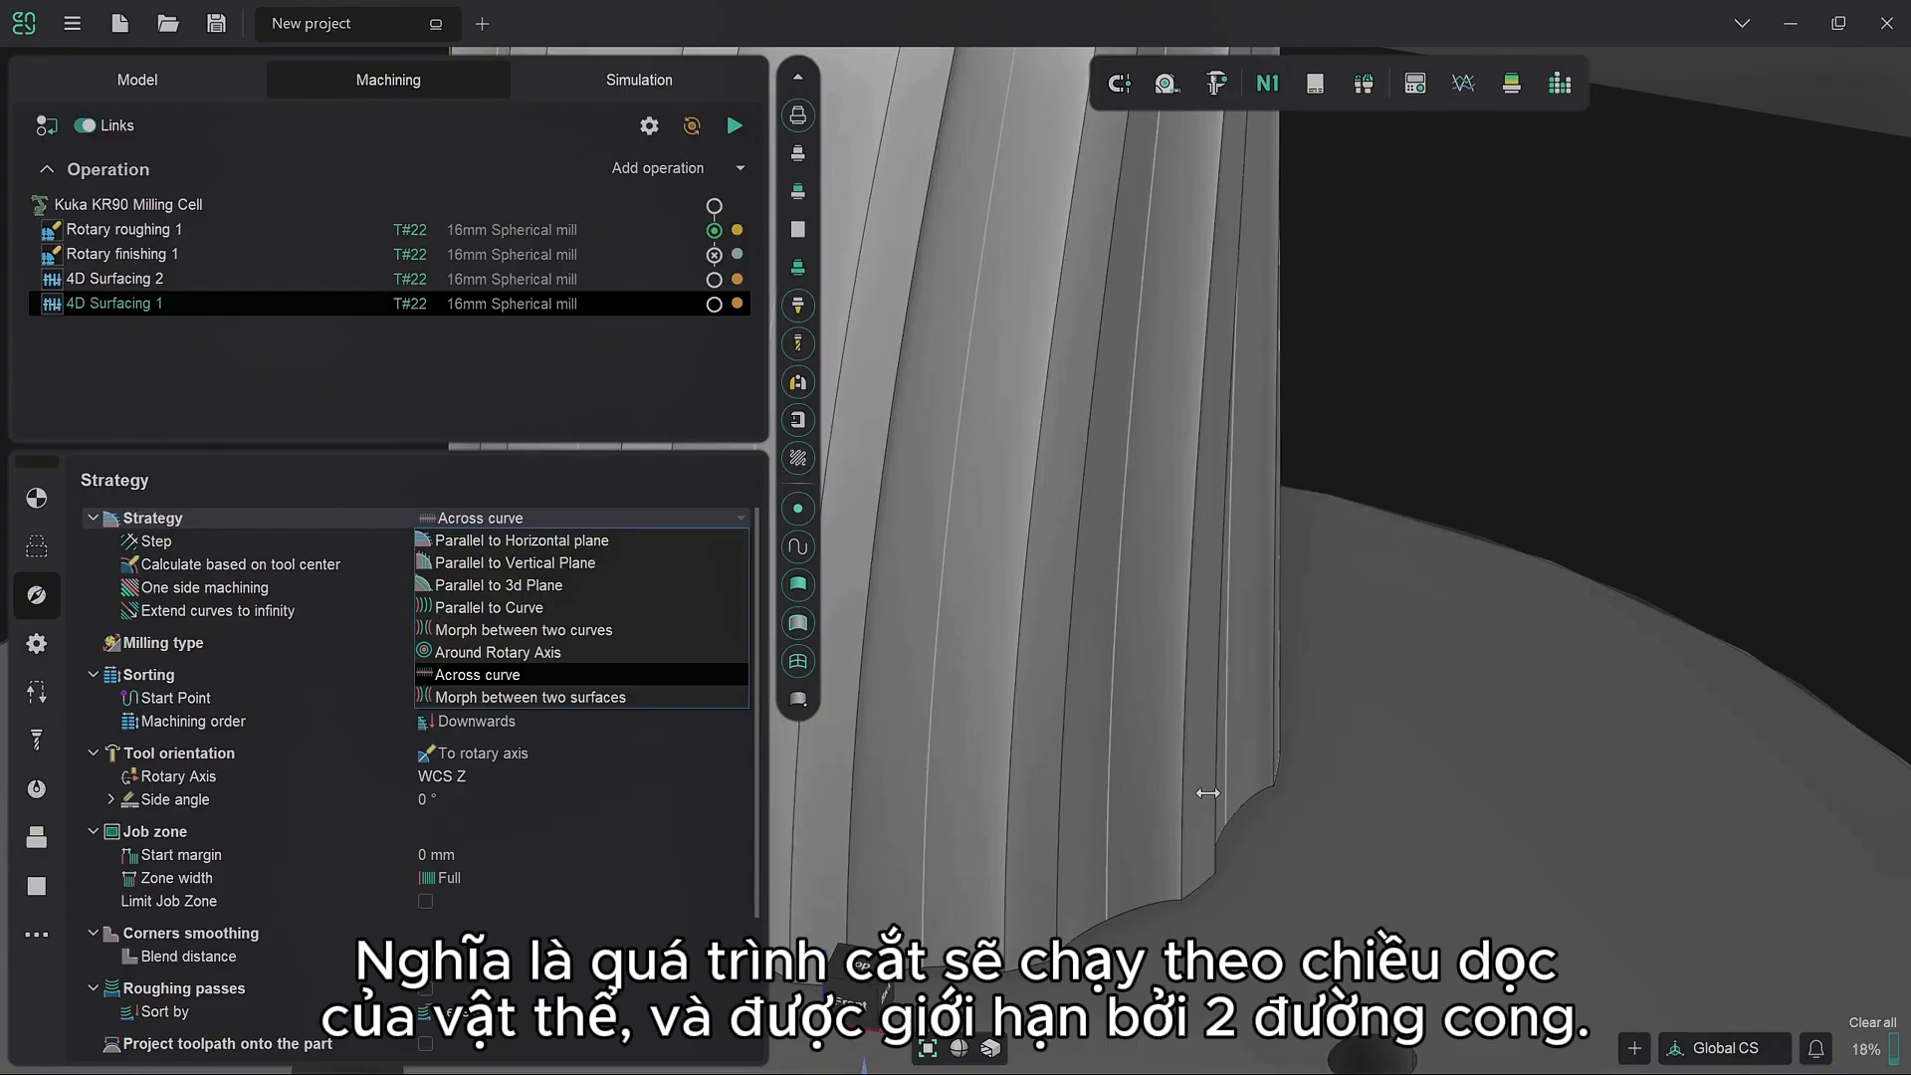
click(579, 632)
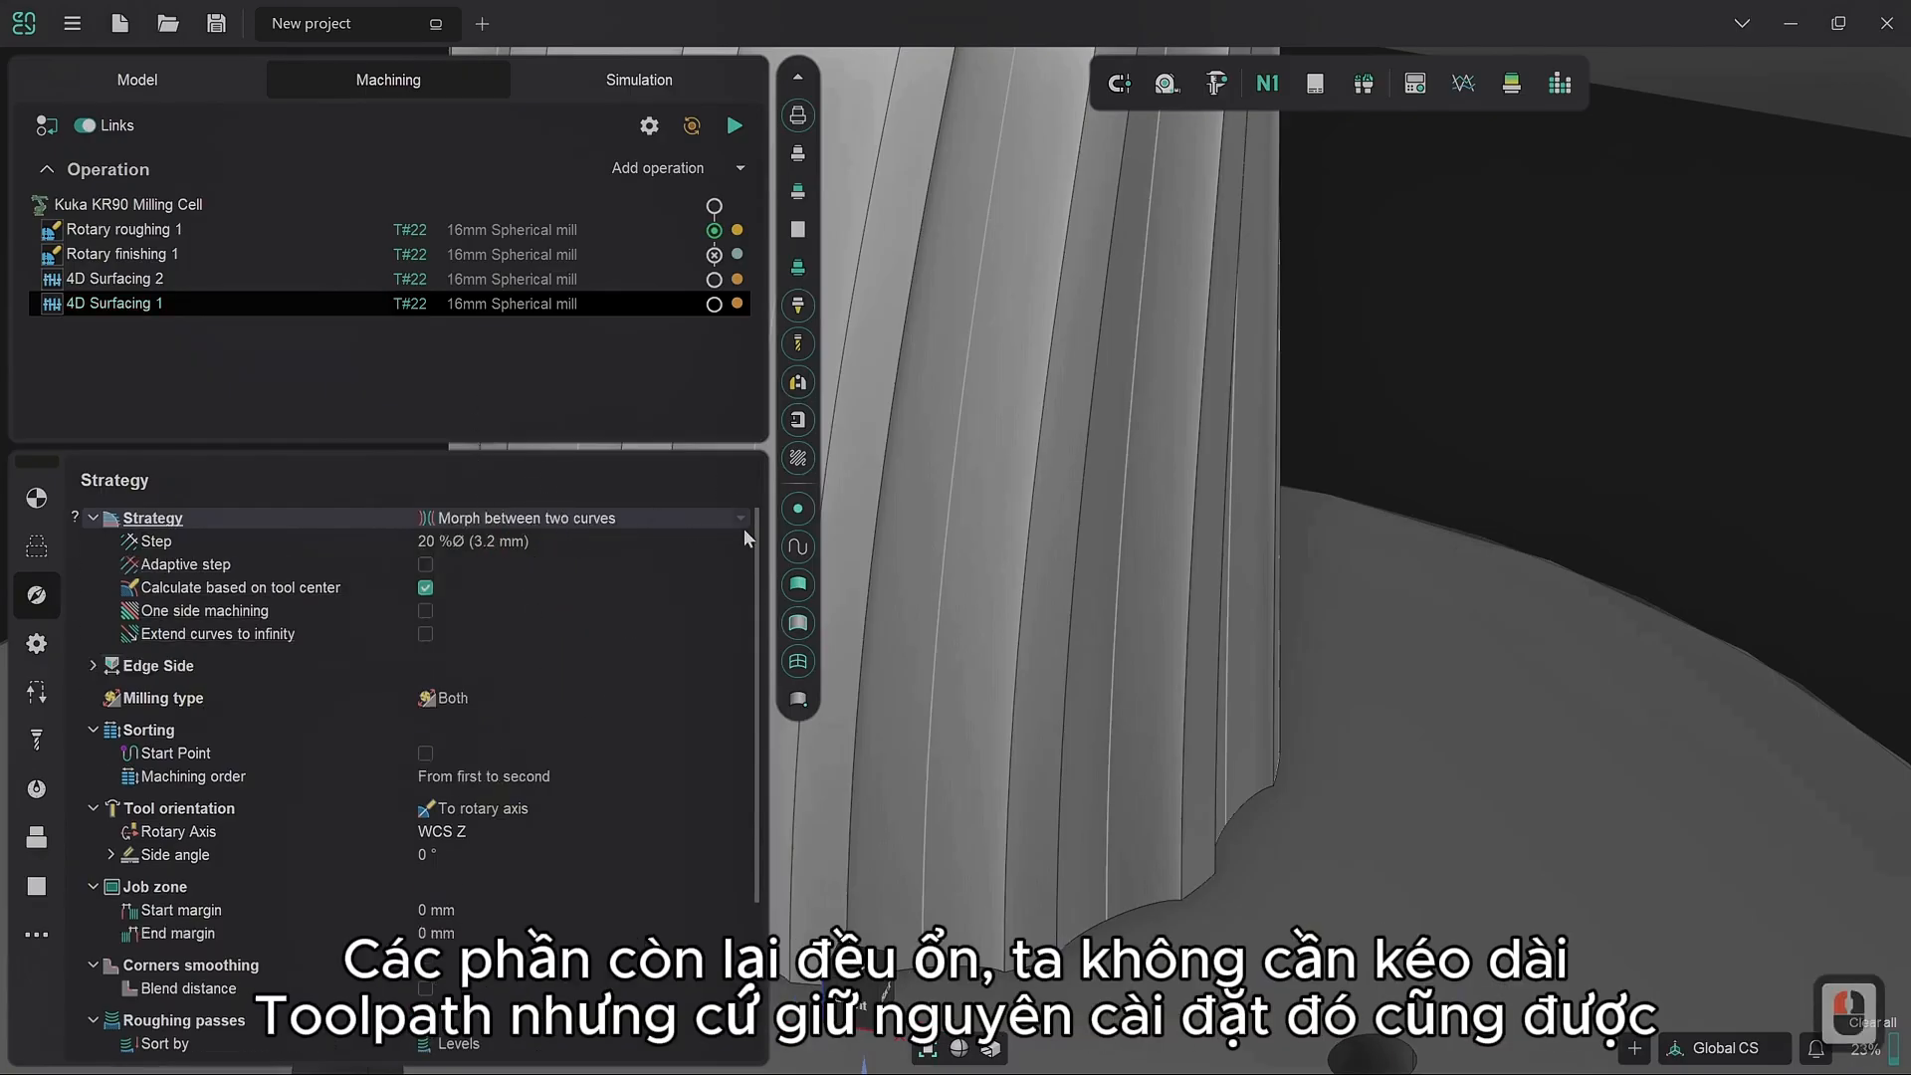
drag(756, 533, 757, 697)
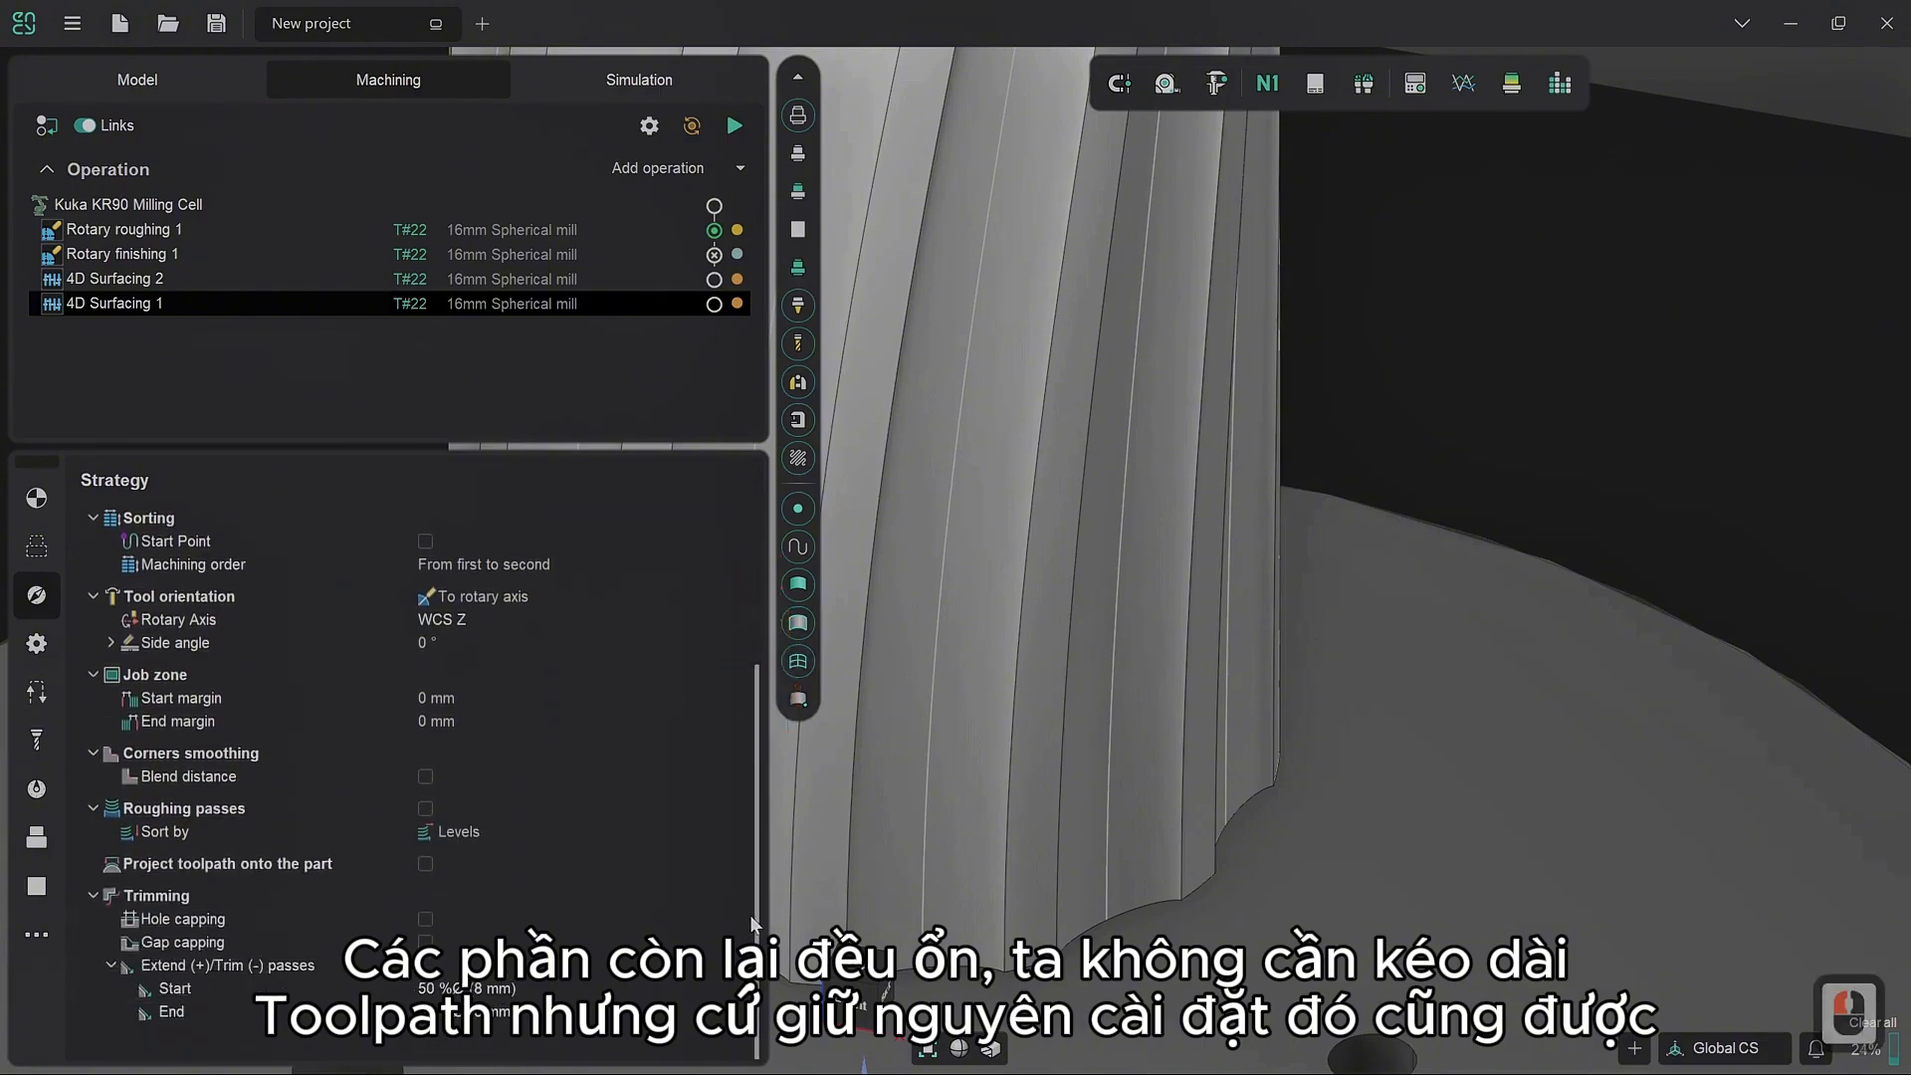
drag(749, 916, 753, 666)
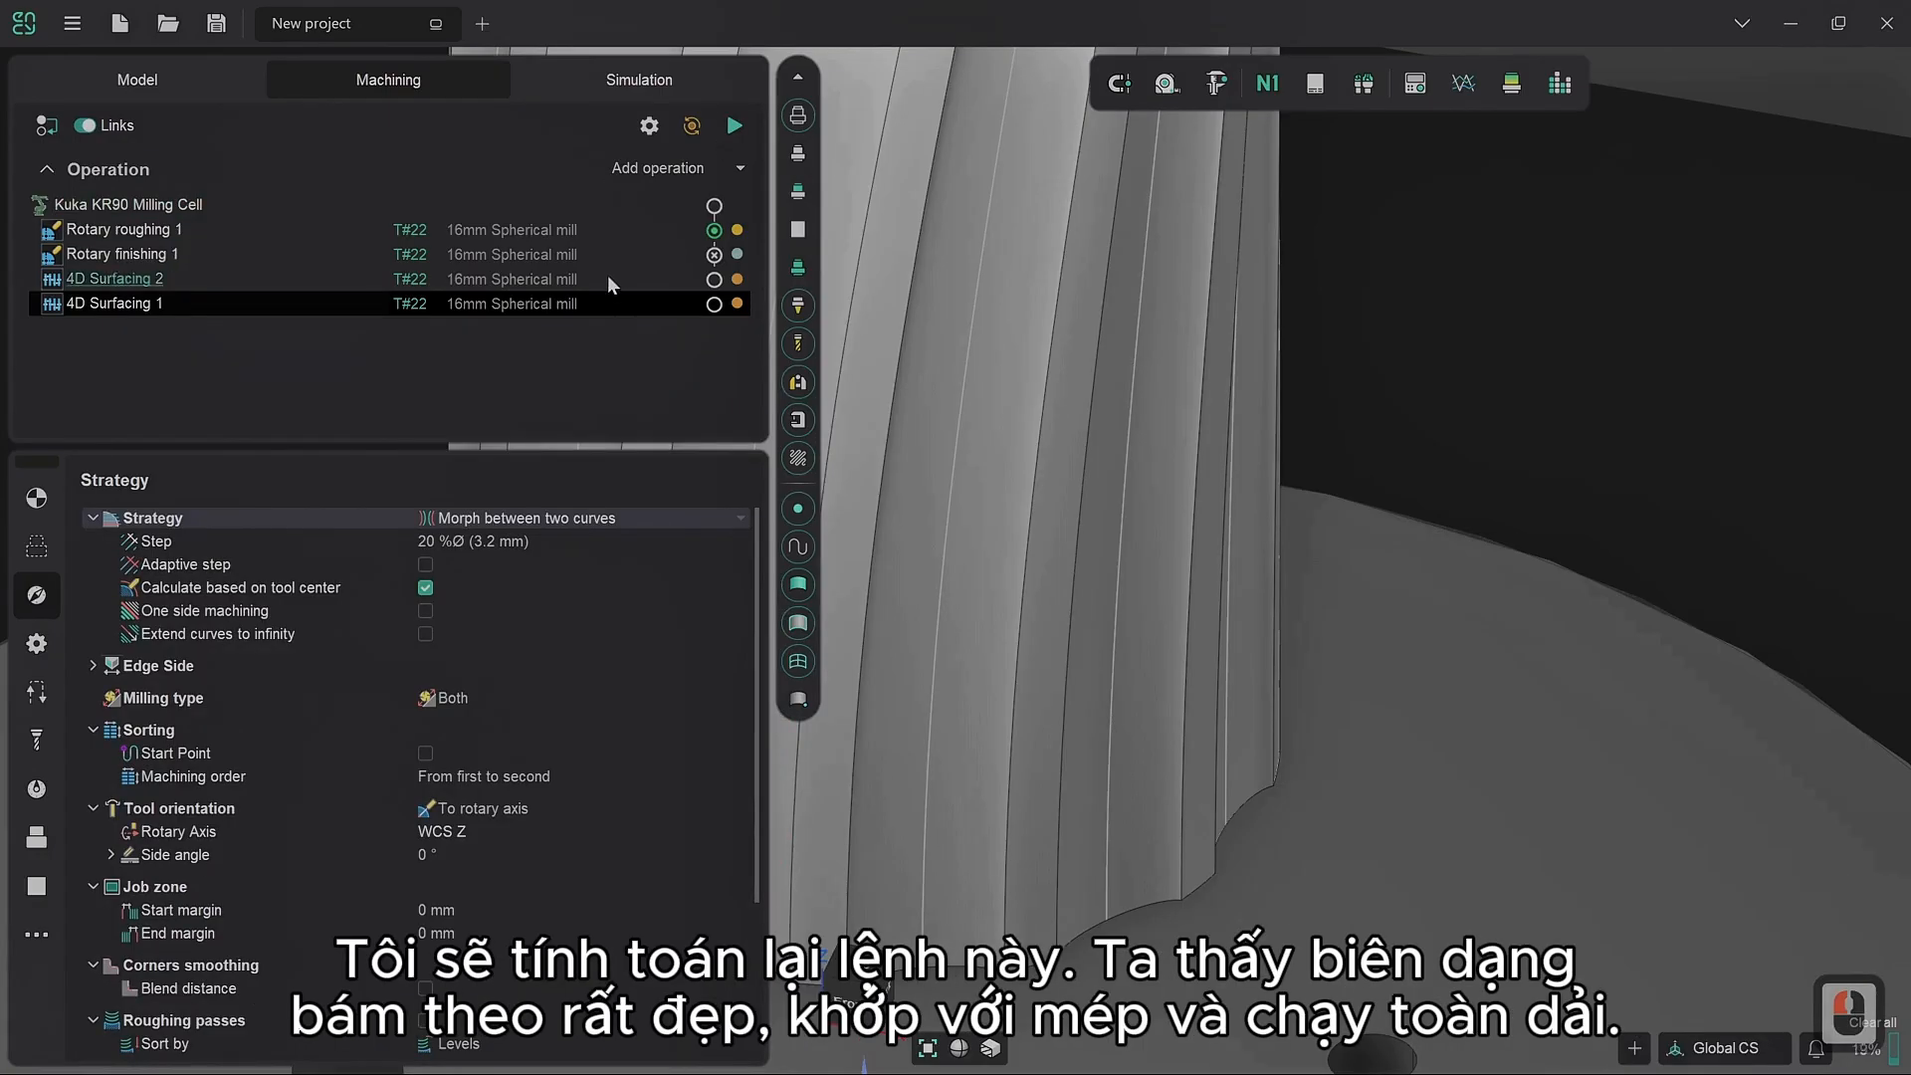
Step: Generate the toolpath of 4D Surfacing 1 and inspect it along the narrow face down to the column's base
click(732, 125)
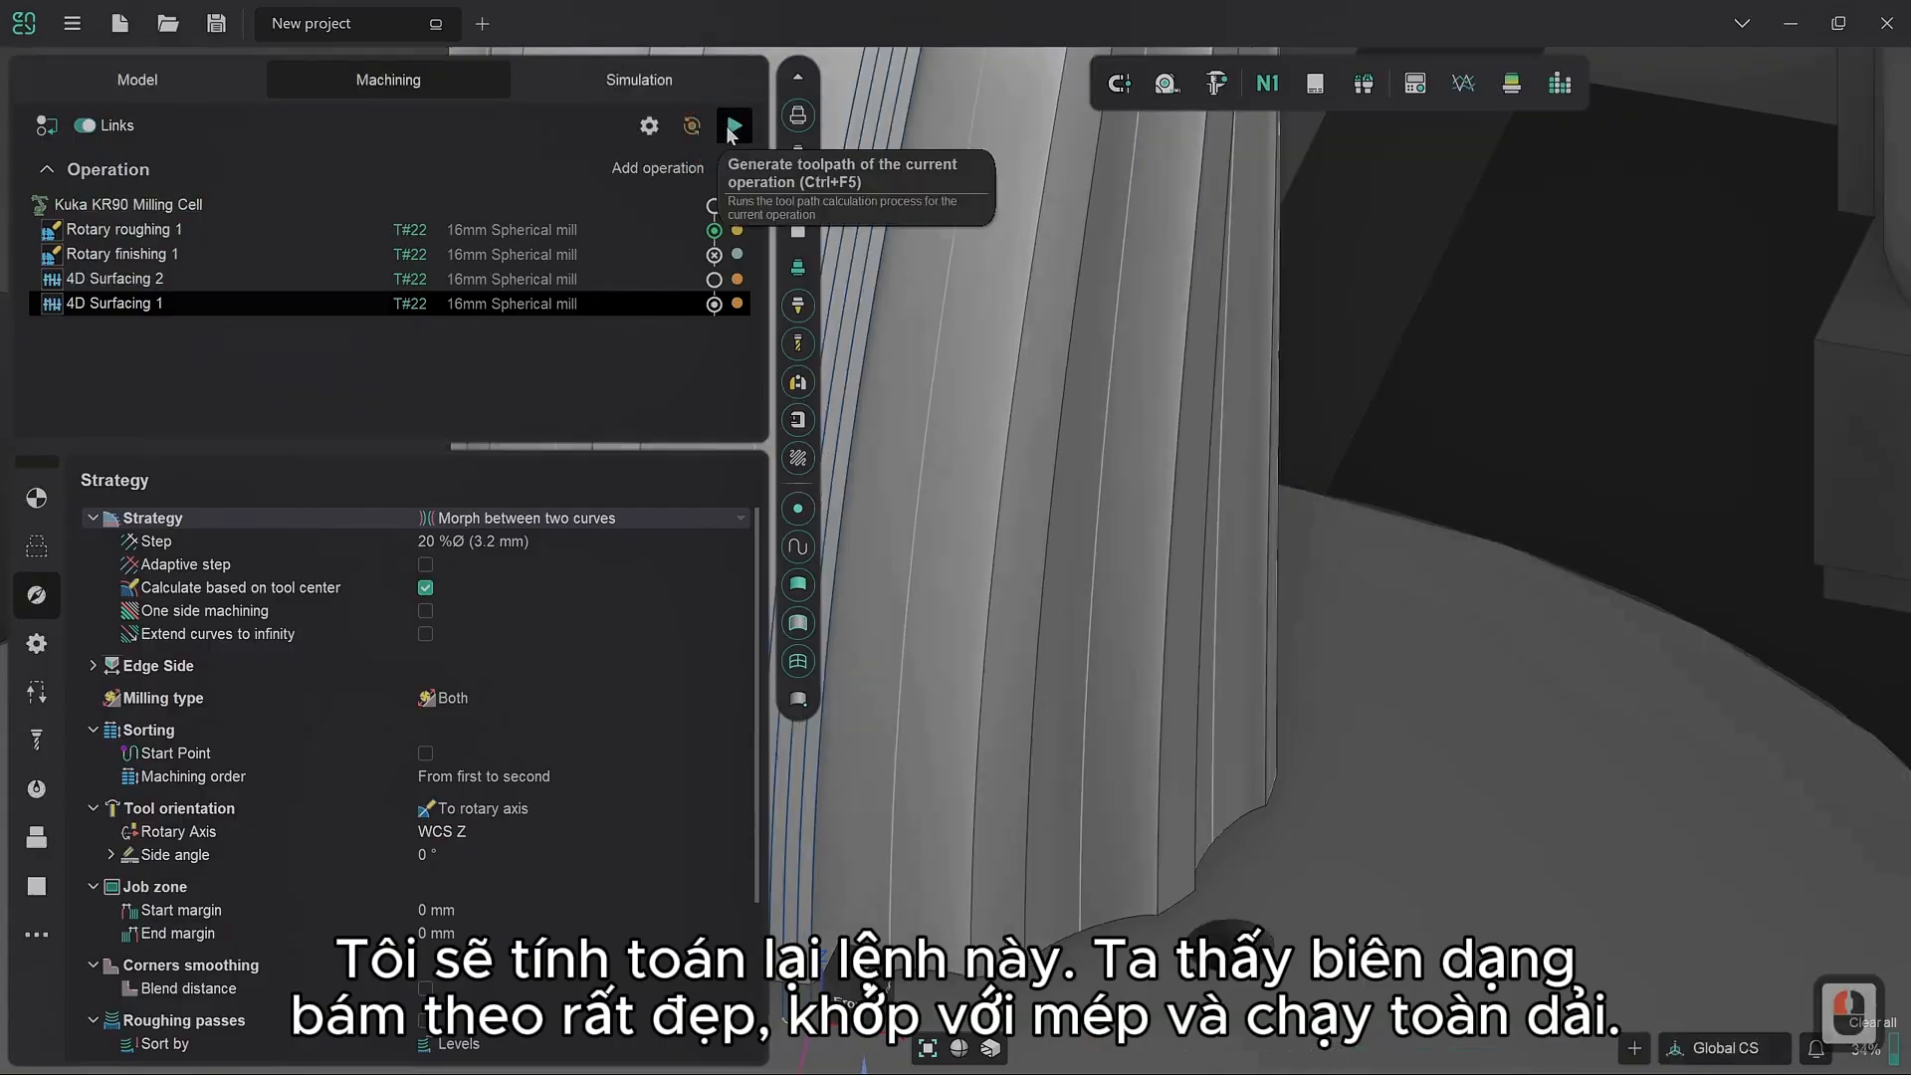
scroll(1208, 655, down, 2)
scroll(971, 765, up, 2)
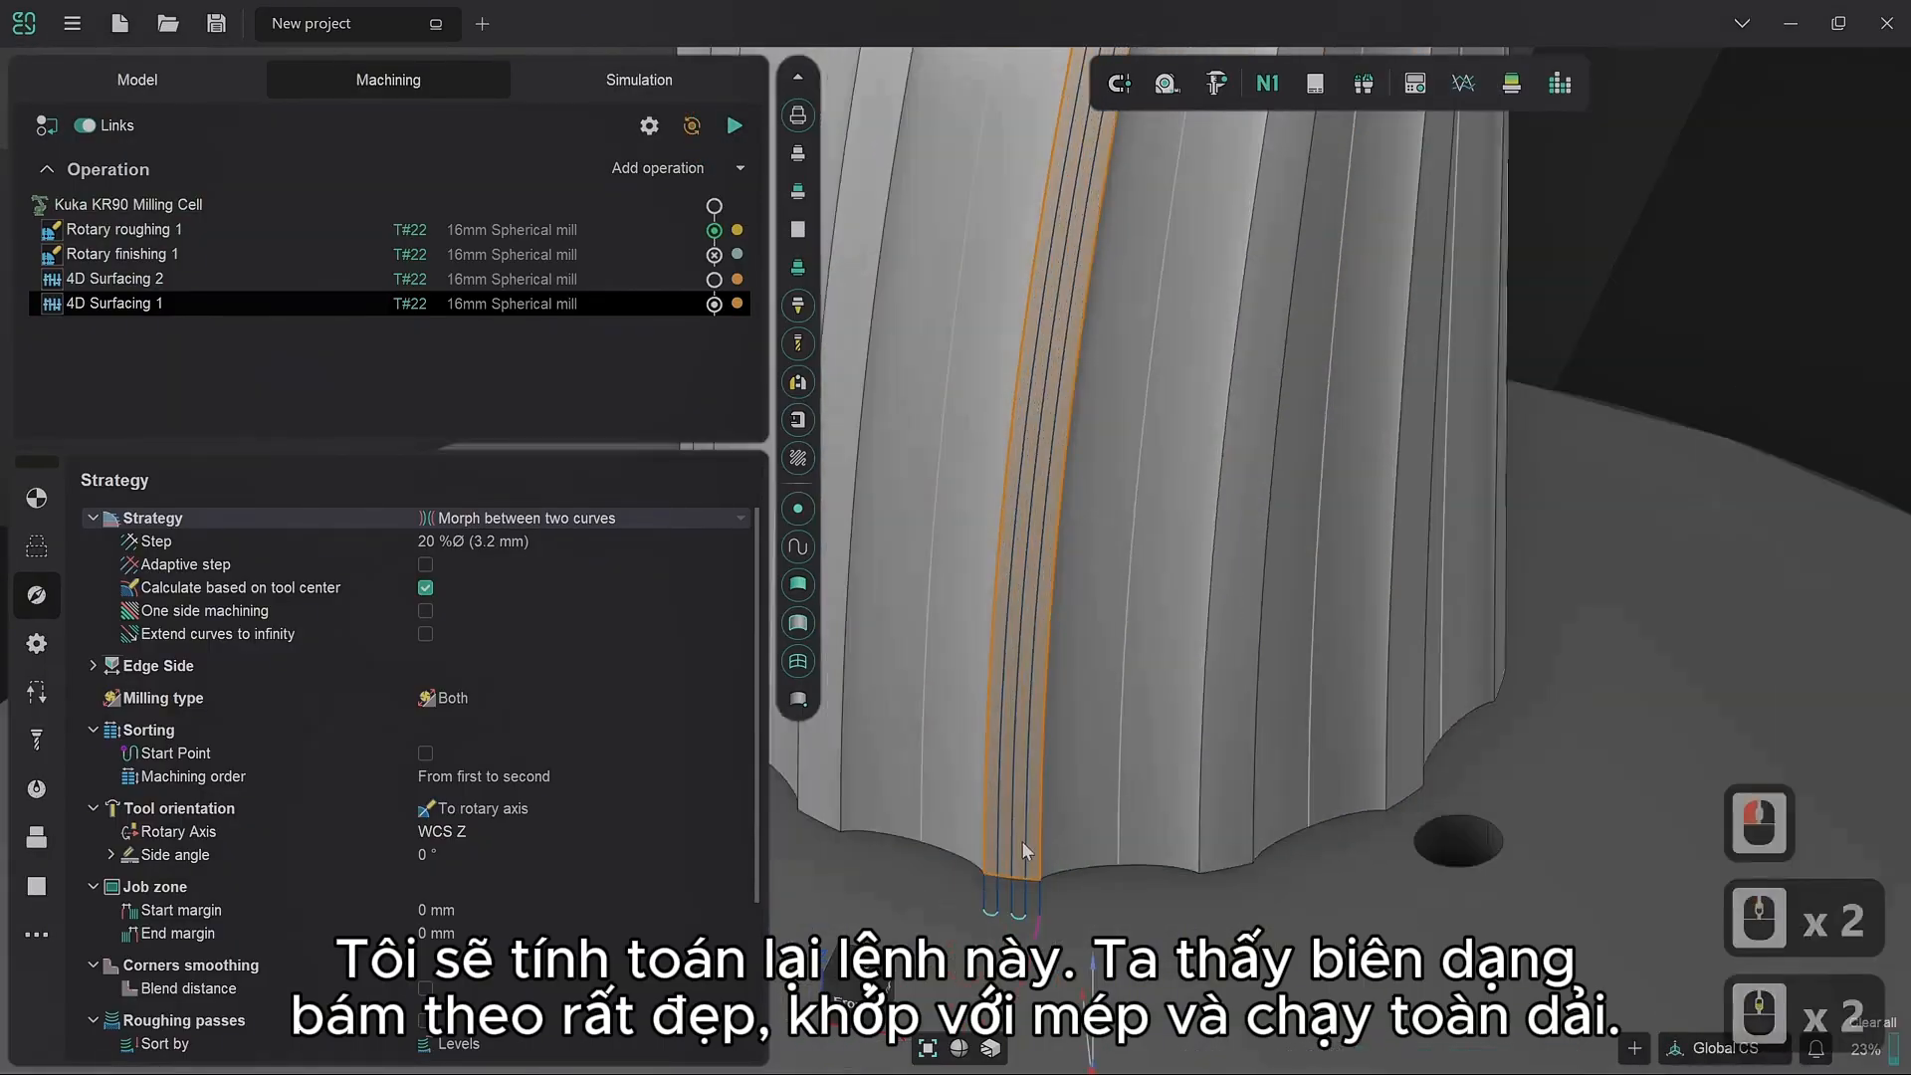
scroll(1041, 619, down, 4)
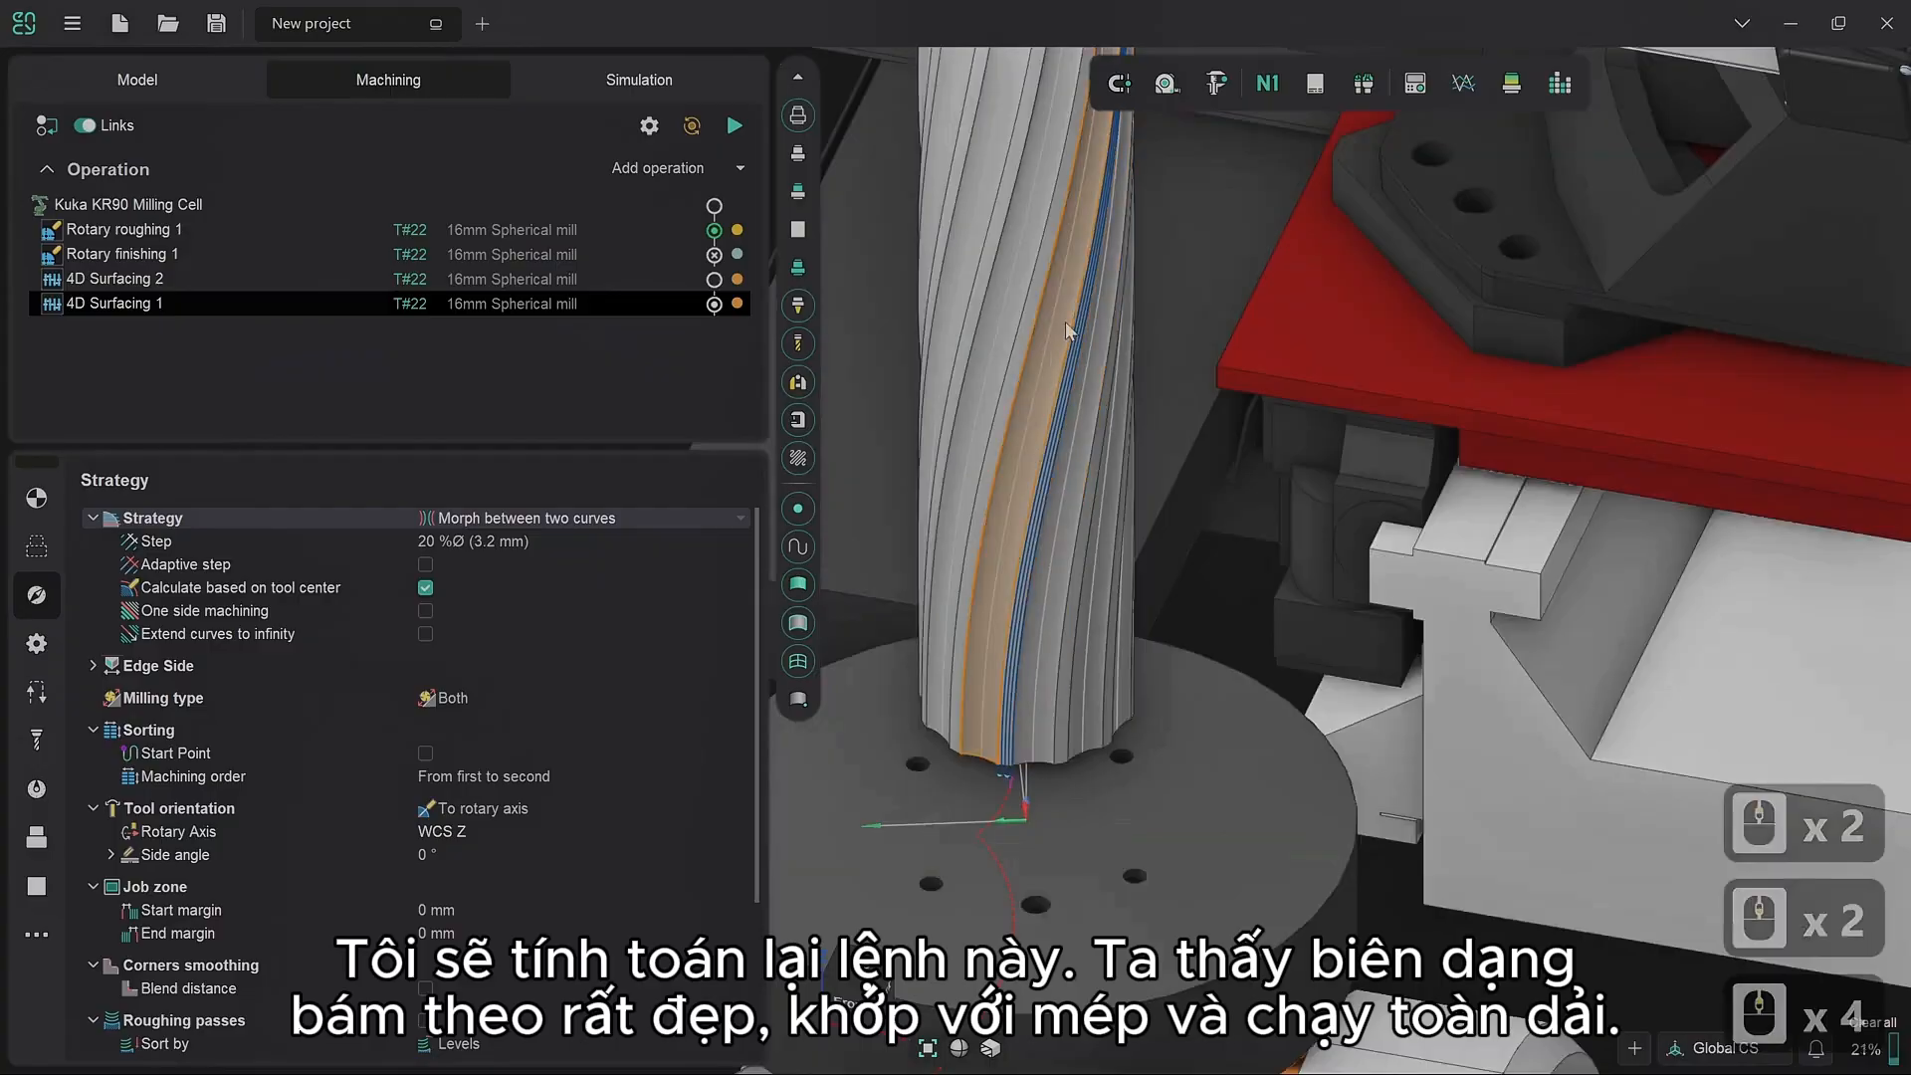
scroll(985, 783, up, 7)
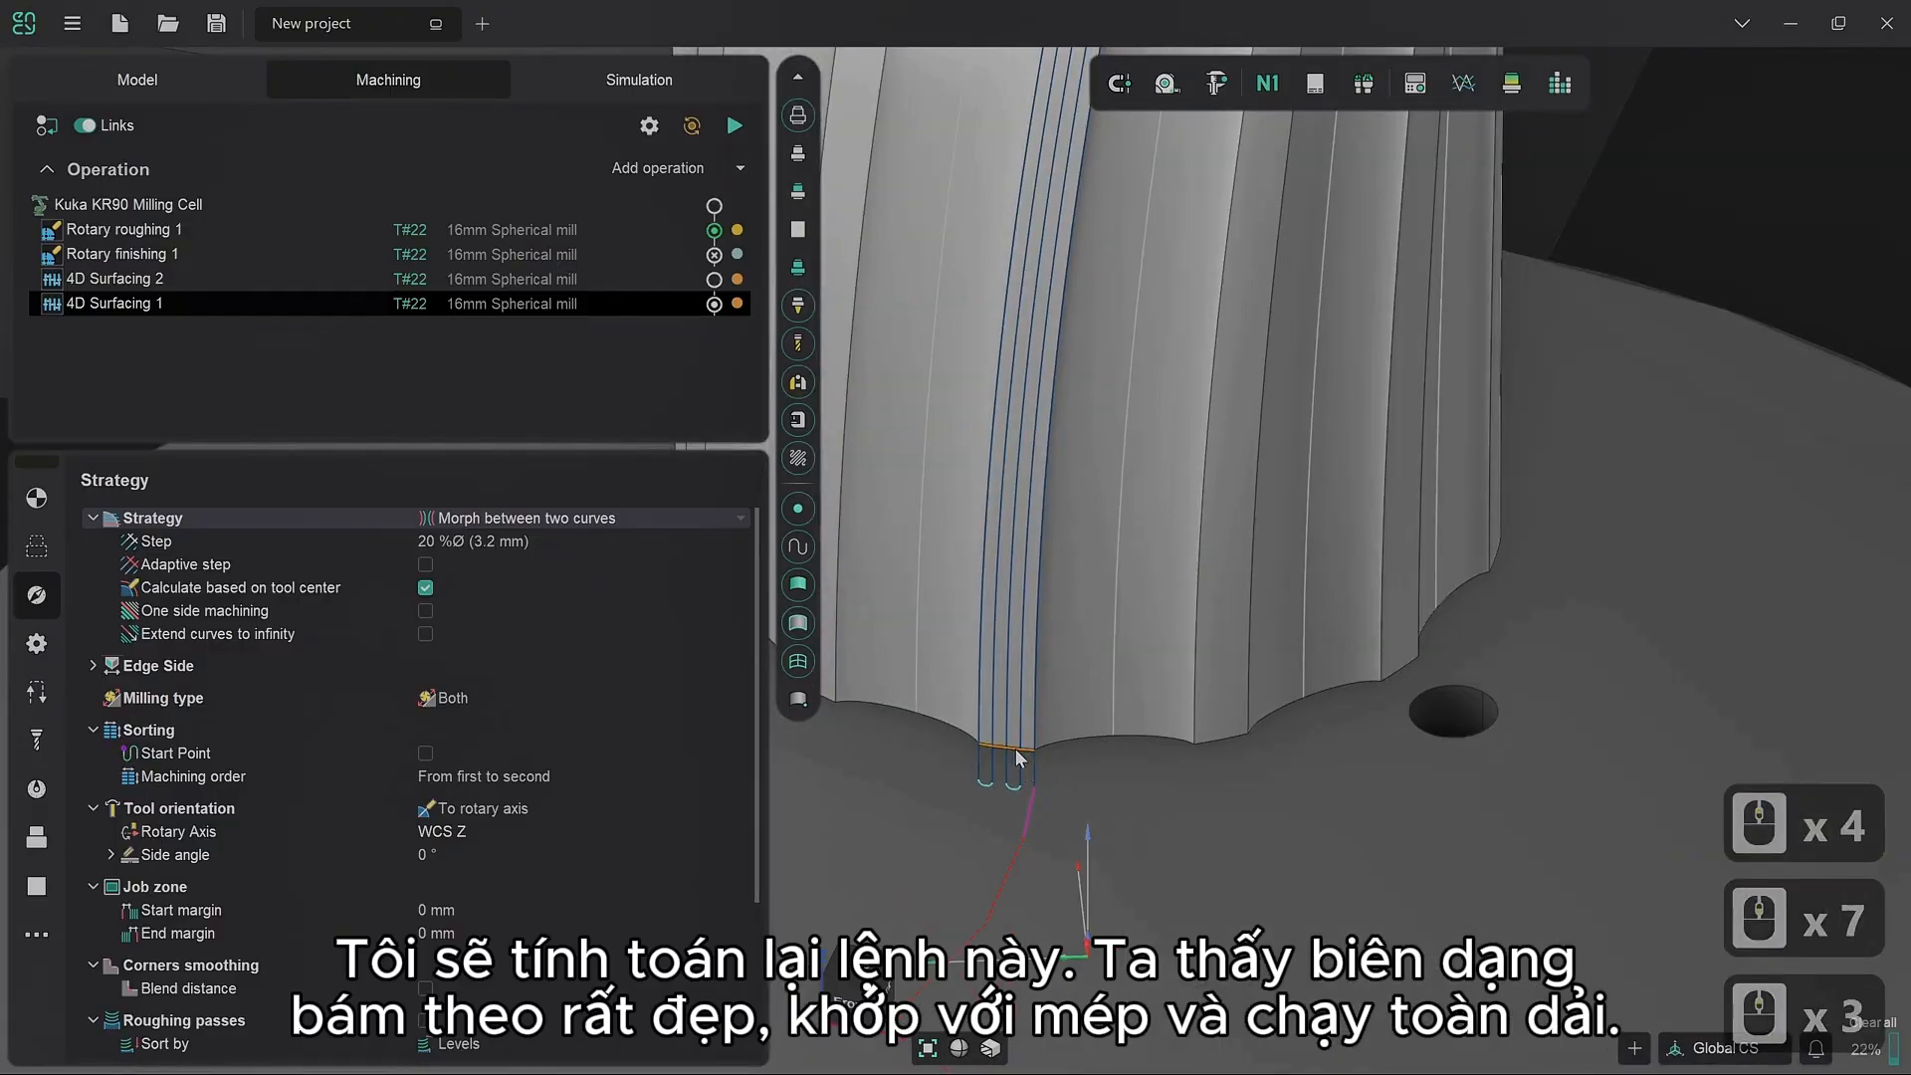
Step: Generate the toolpath of 4D Surfacing 2 and inspect its path around the whole column
click(601, 281)
click(731, 123)
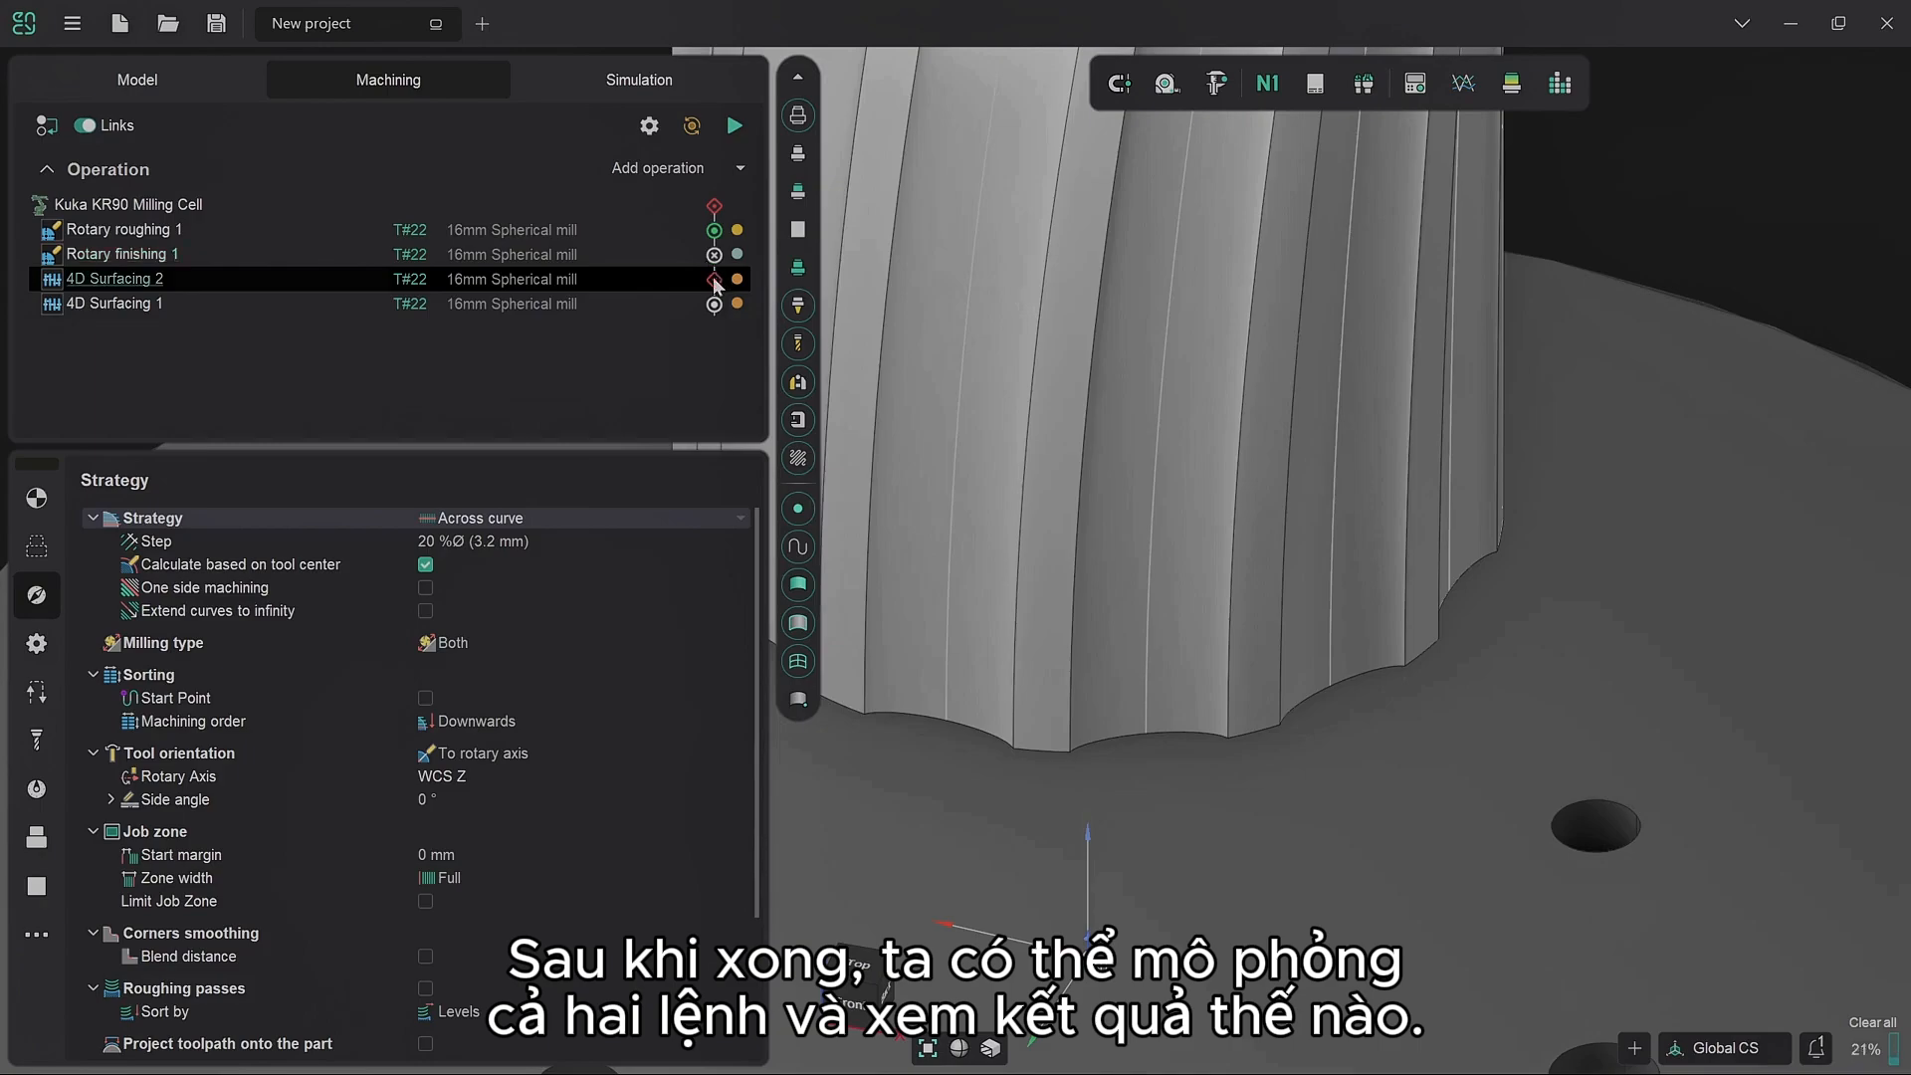
click(784, 438)
scroll(1316, 768, down, 7)
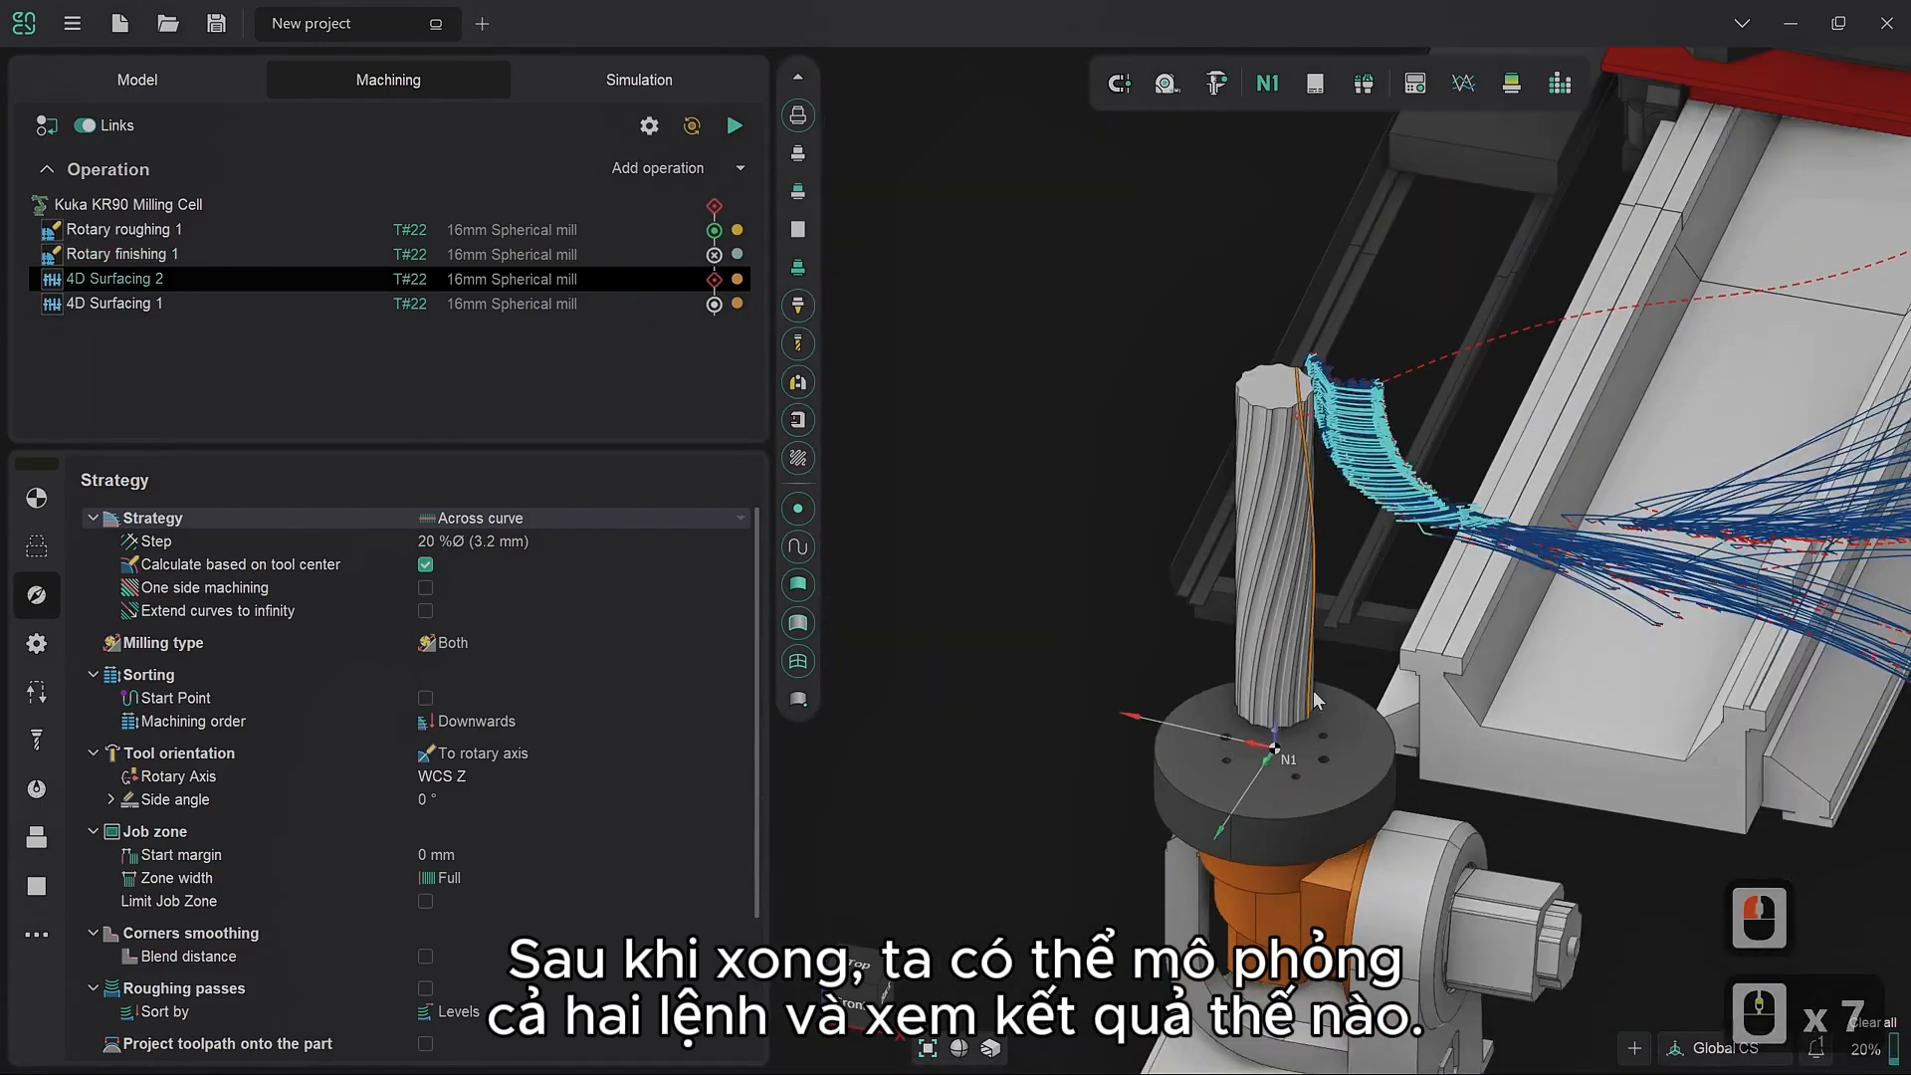
right_drag(1361, 486, 1175, 498)
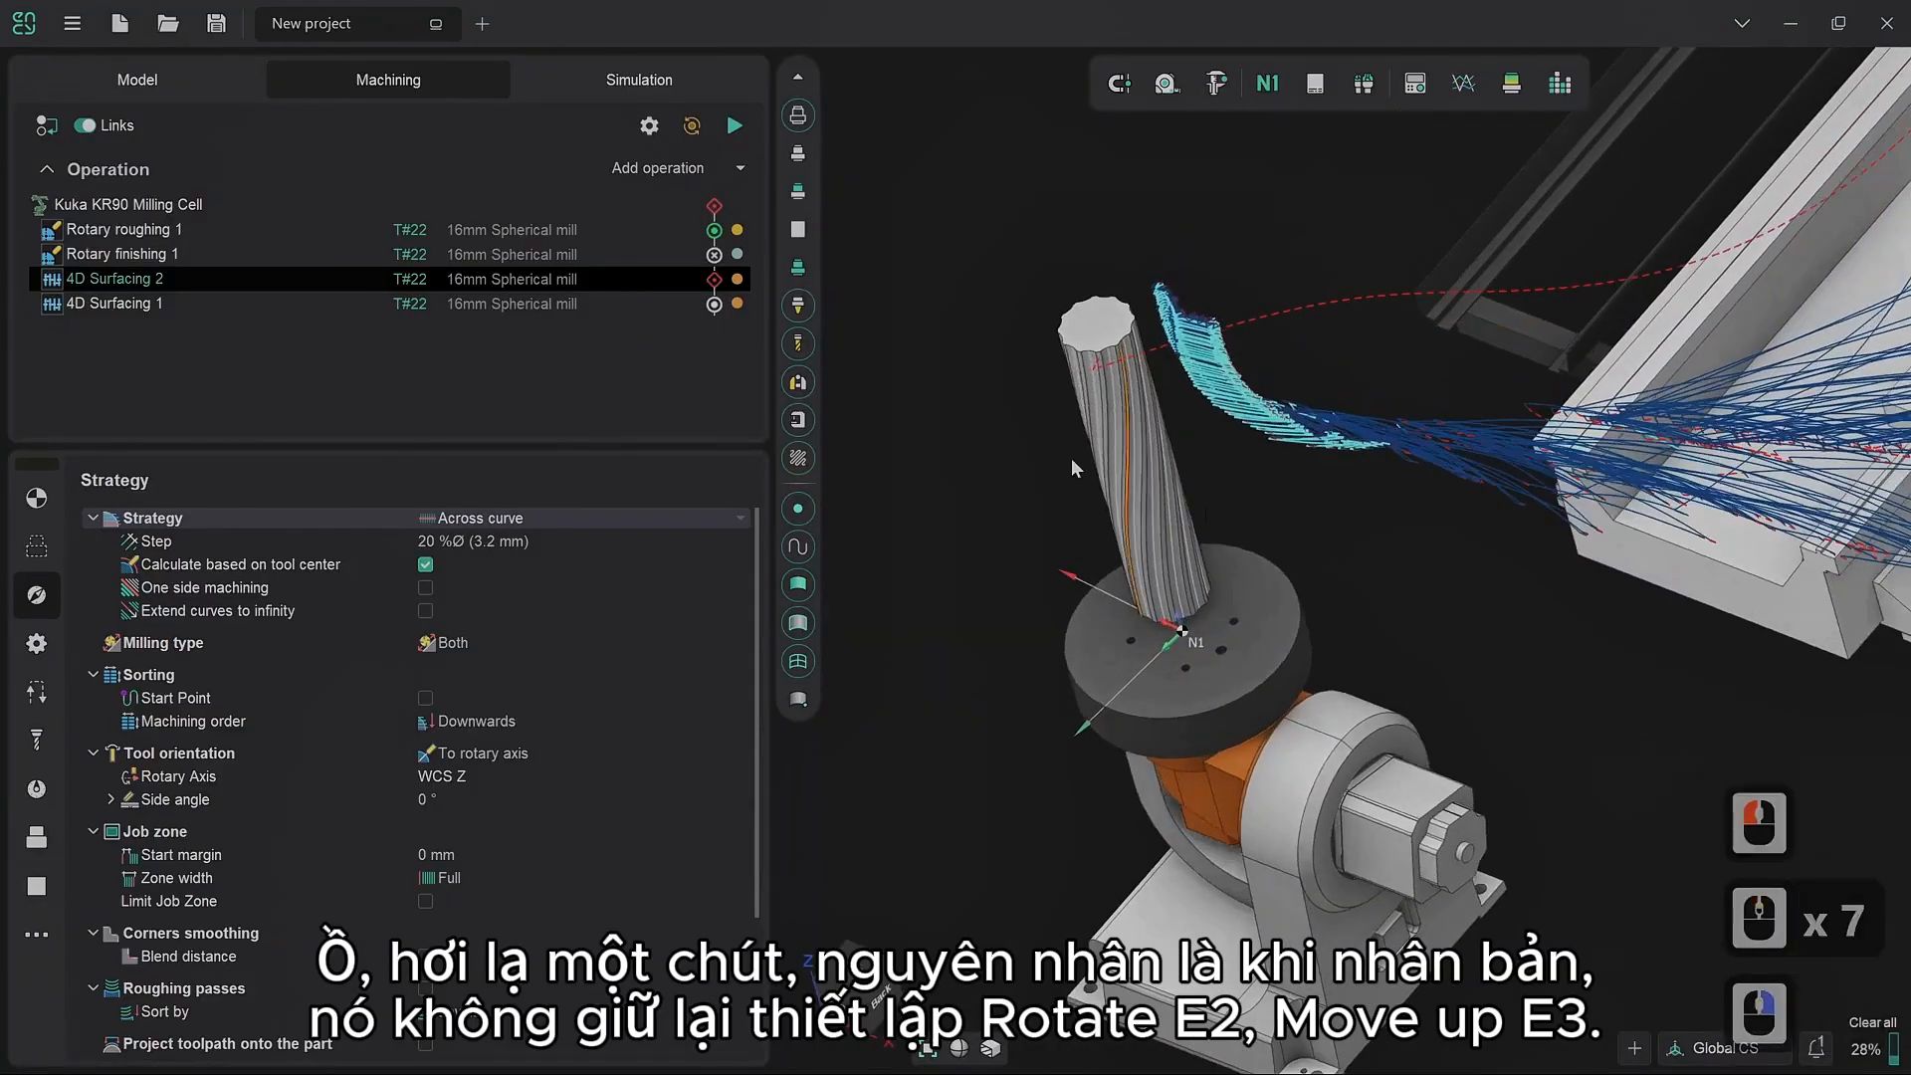
Step: Enable Rotate E2 in the axes map of 4D Surfacing 2 and regenerate the operation's toolpath
click(37, 498)
click(674, 687)
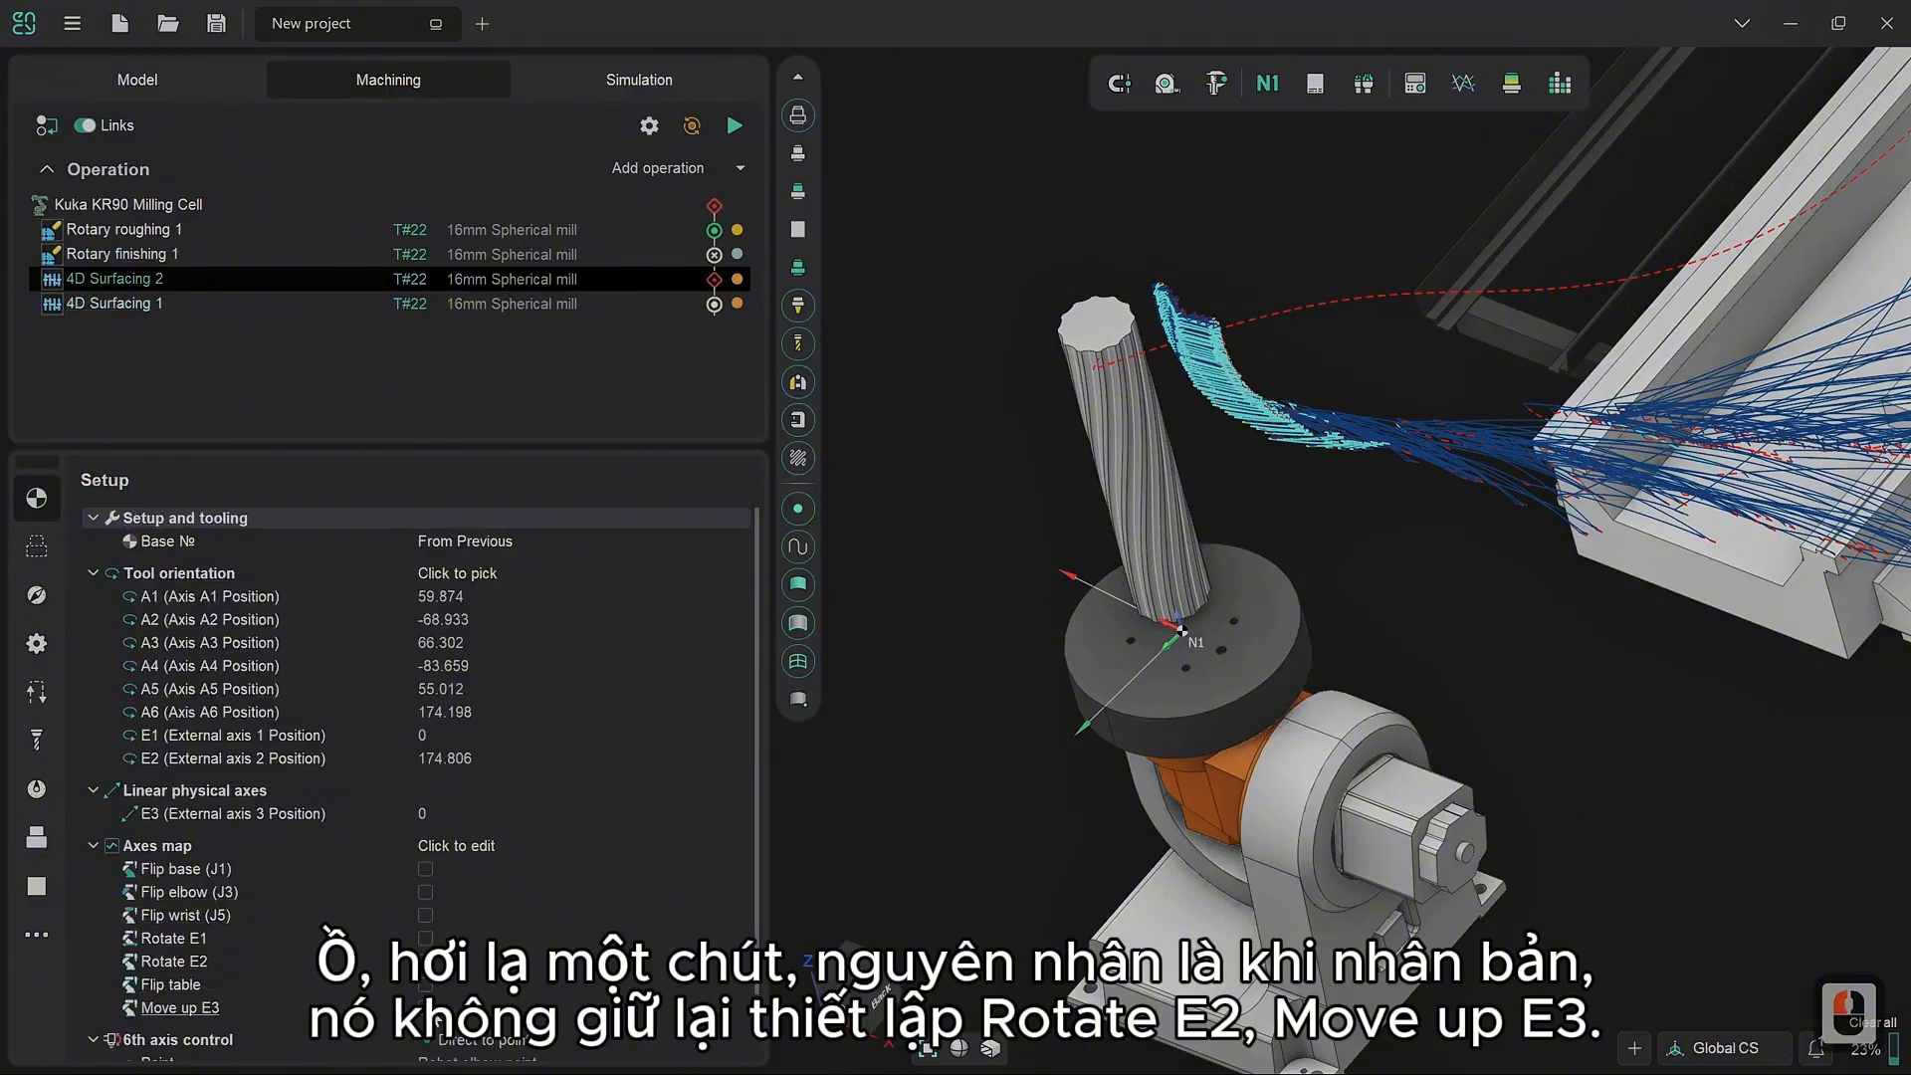
click(425, 960)
click(426, 961)
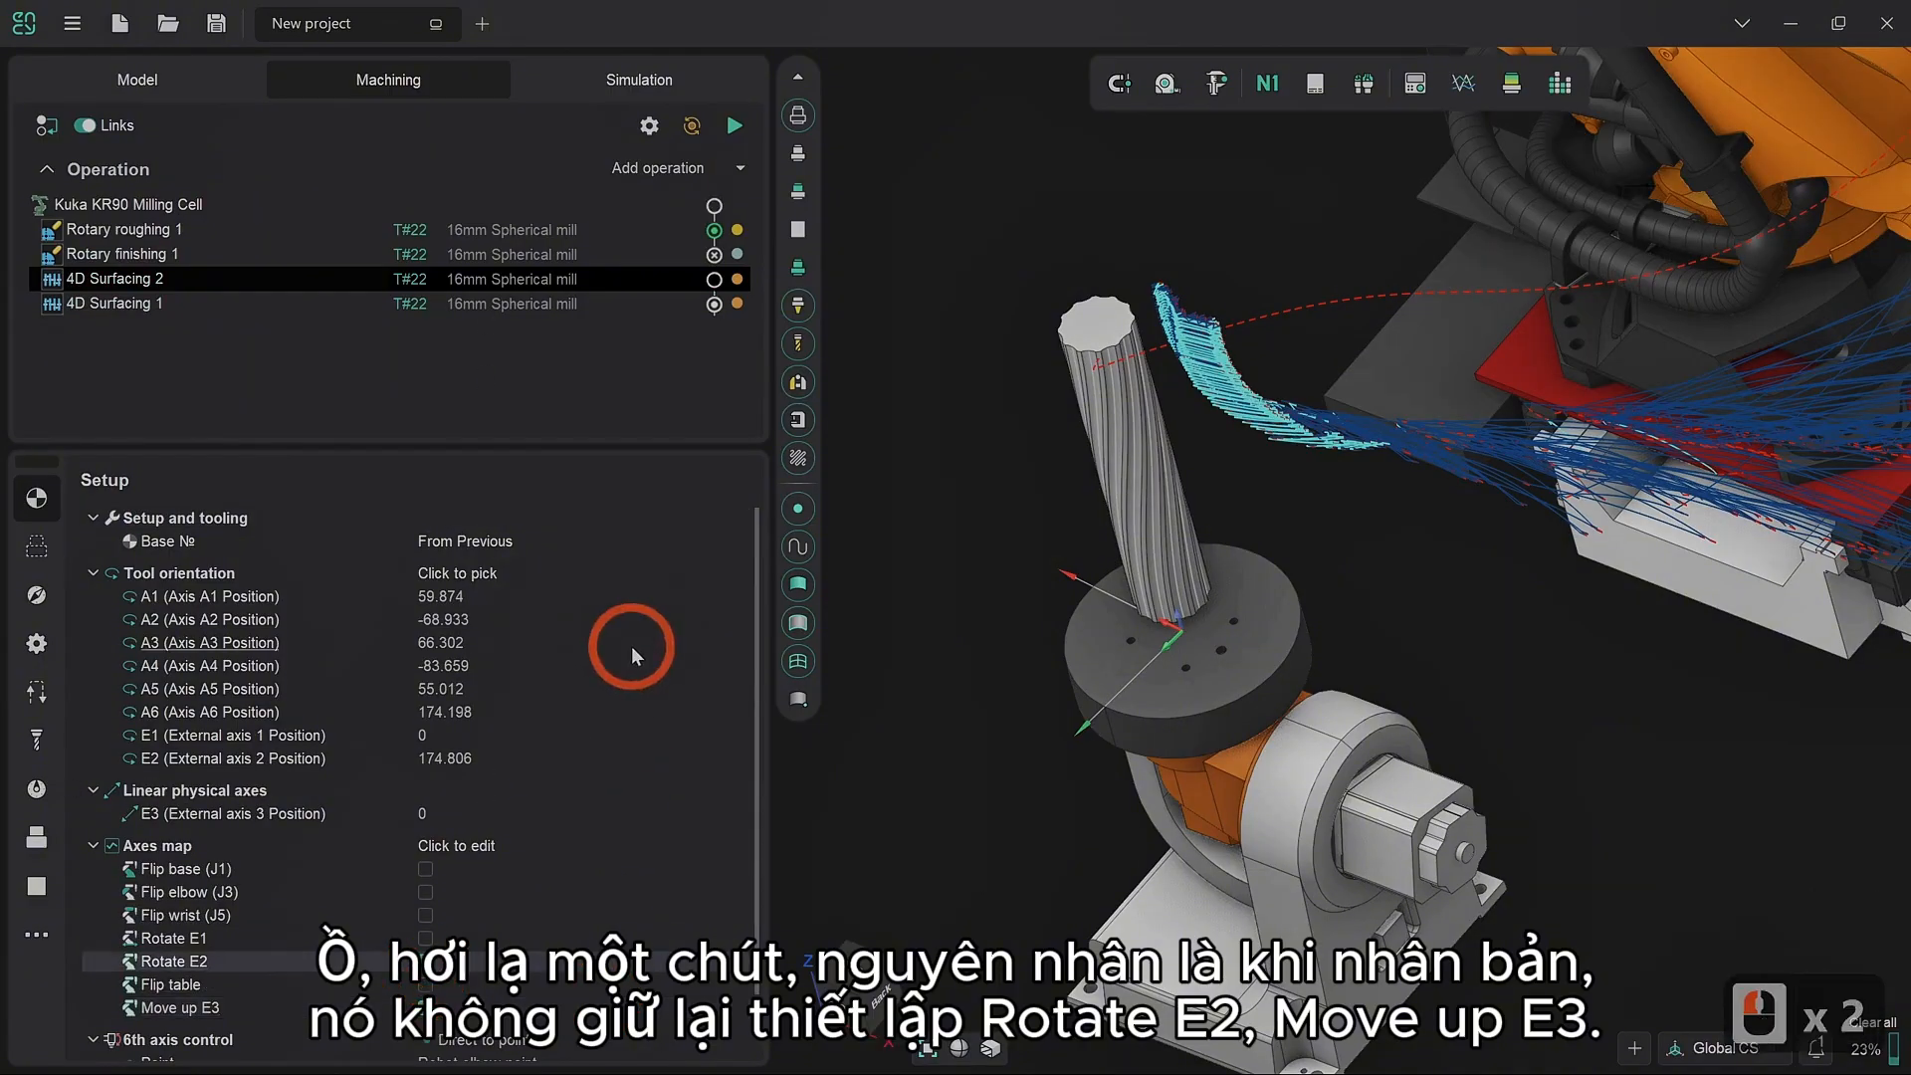
click(733, 126)
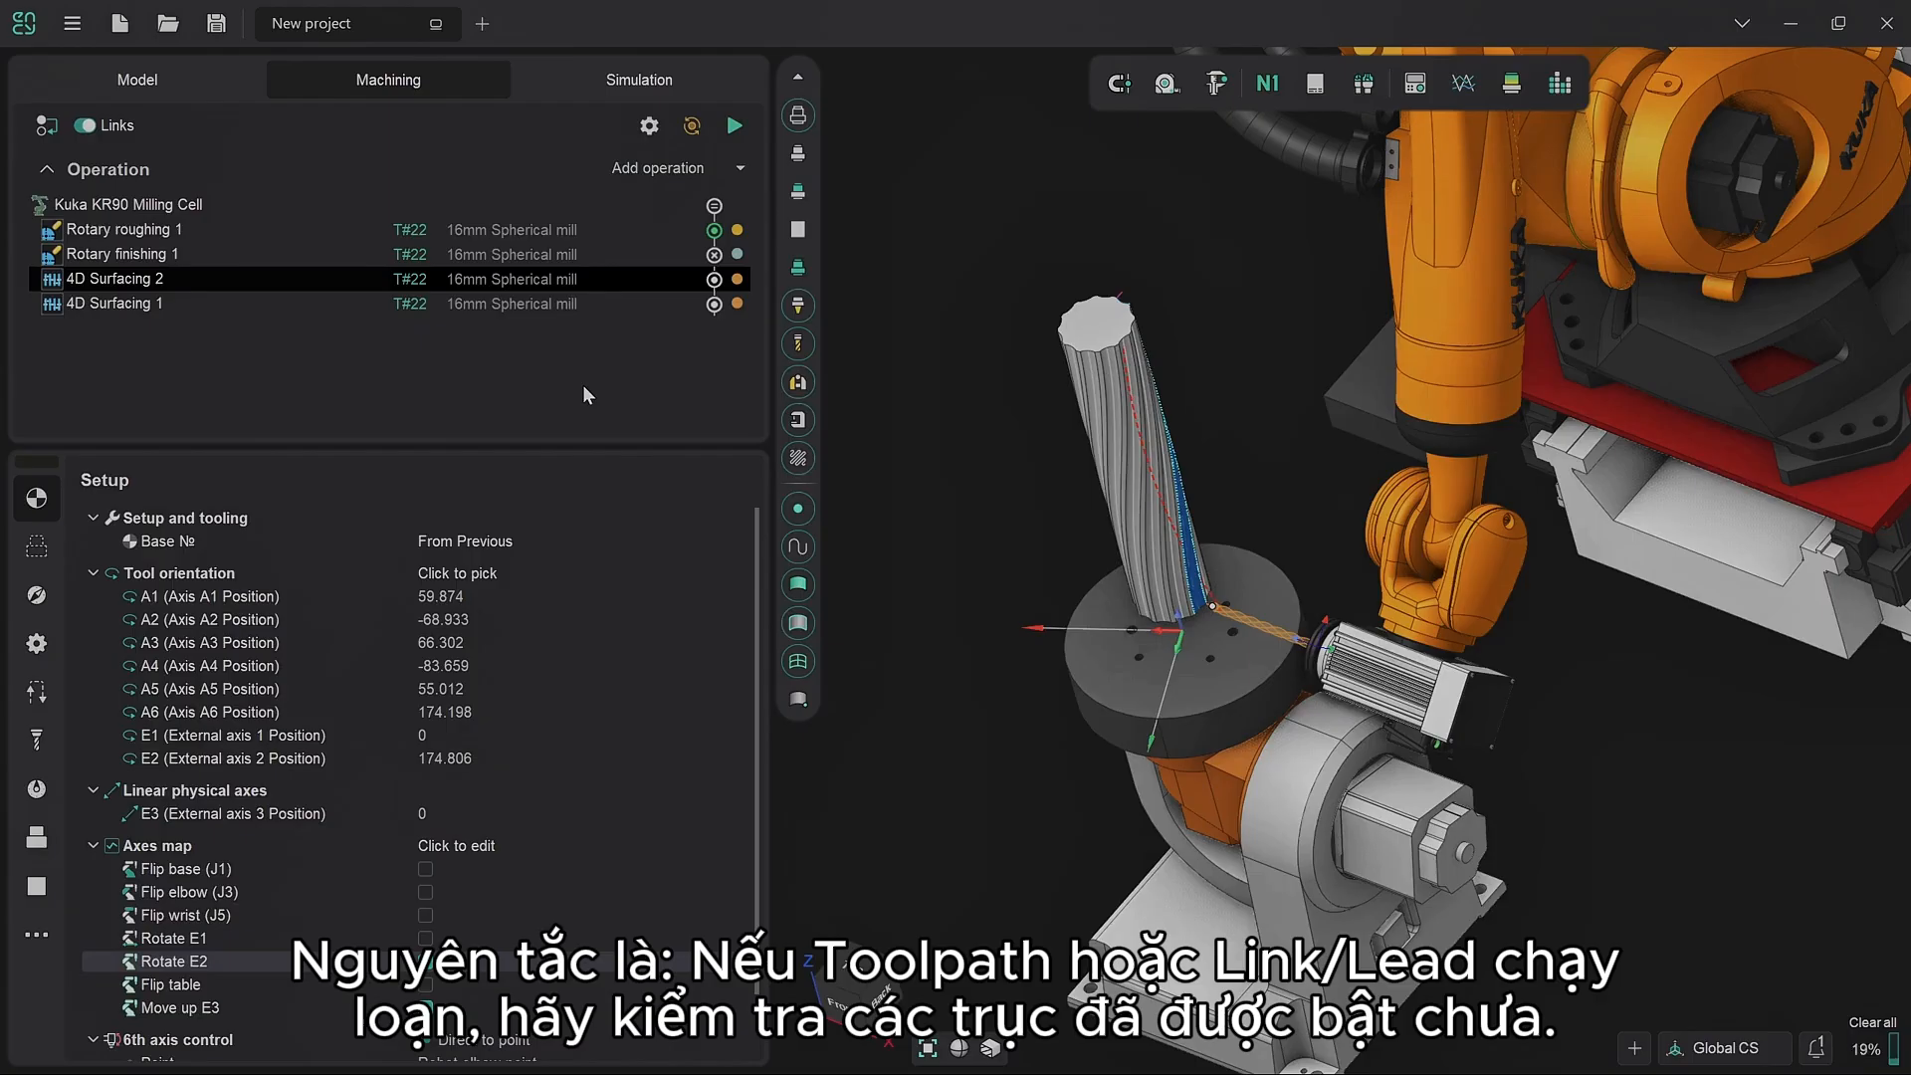
Step: Reset the machining simulation to the raw stock and run it through 4D Surfacing 1, viewing the column from the back
click(623, 81)
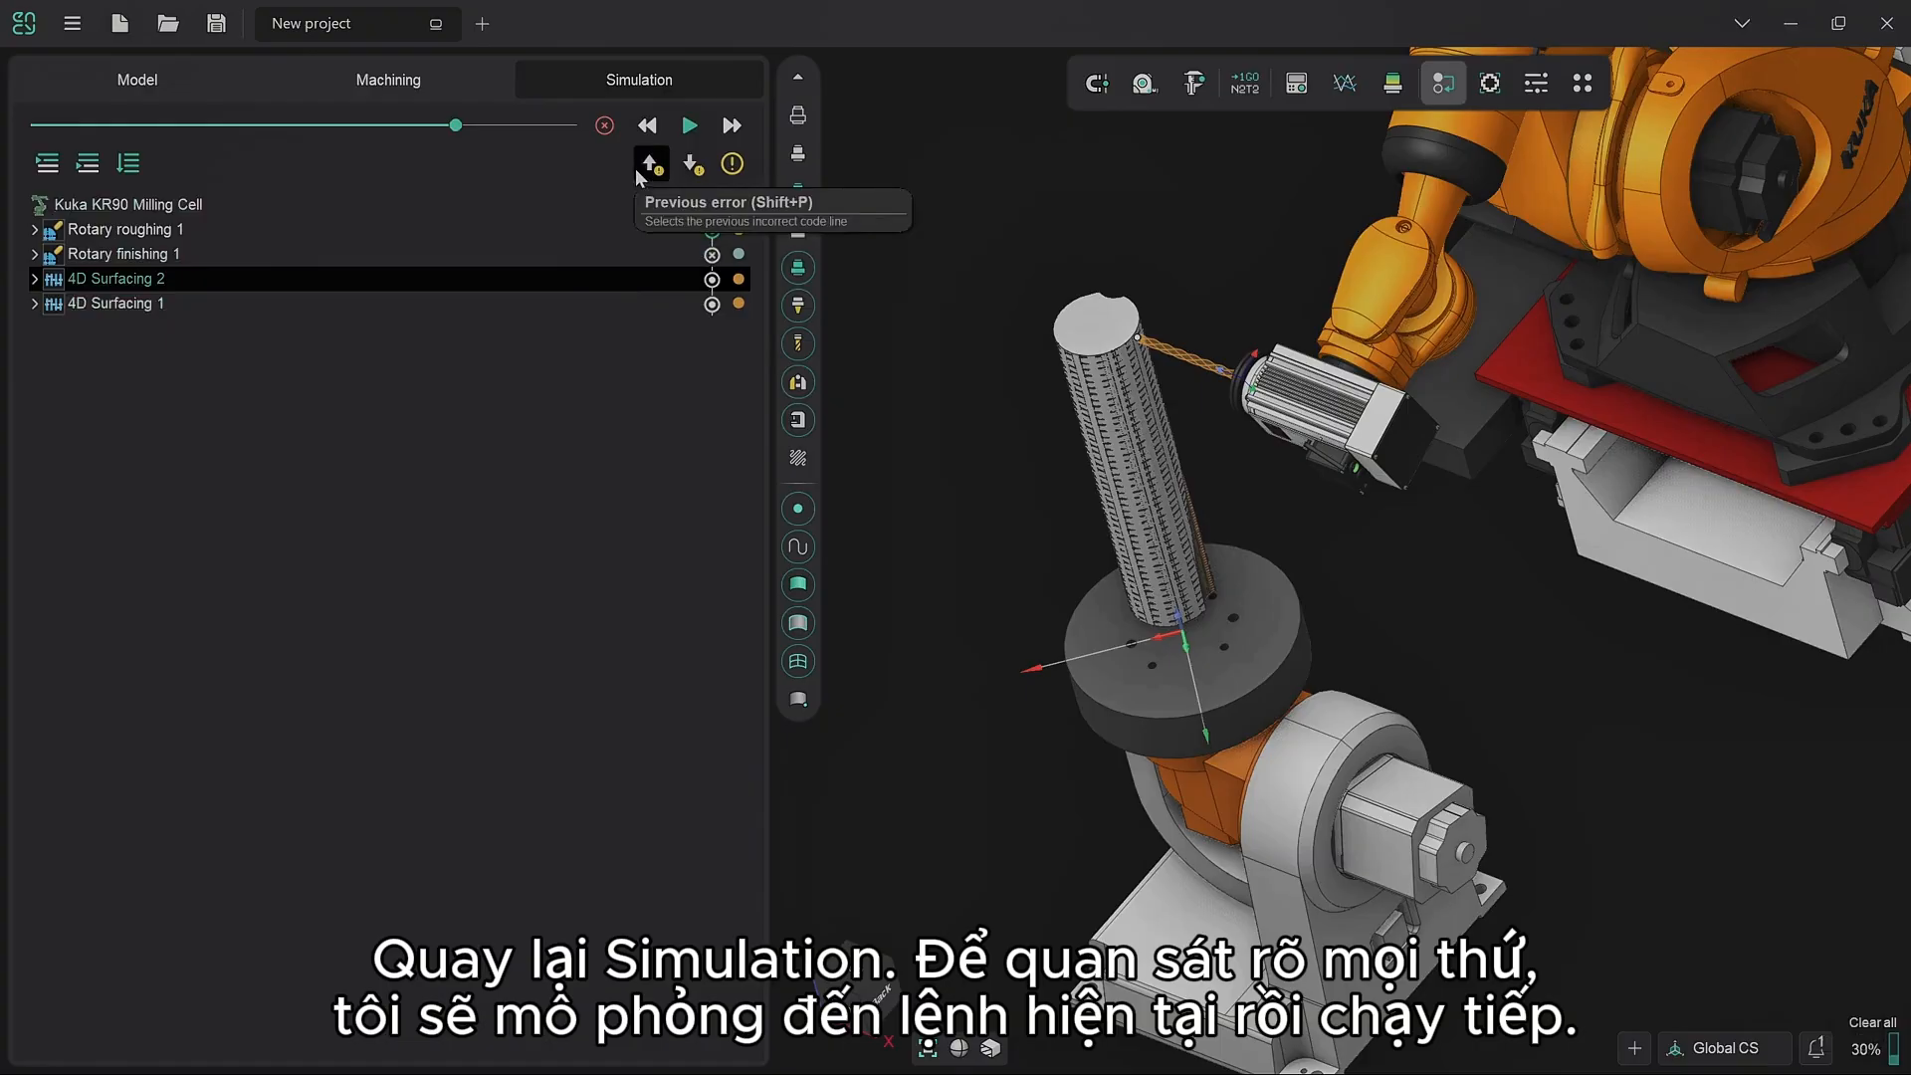
click(604, 126)
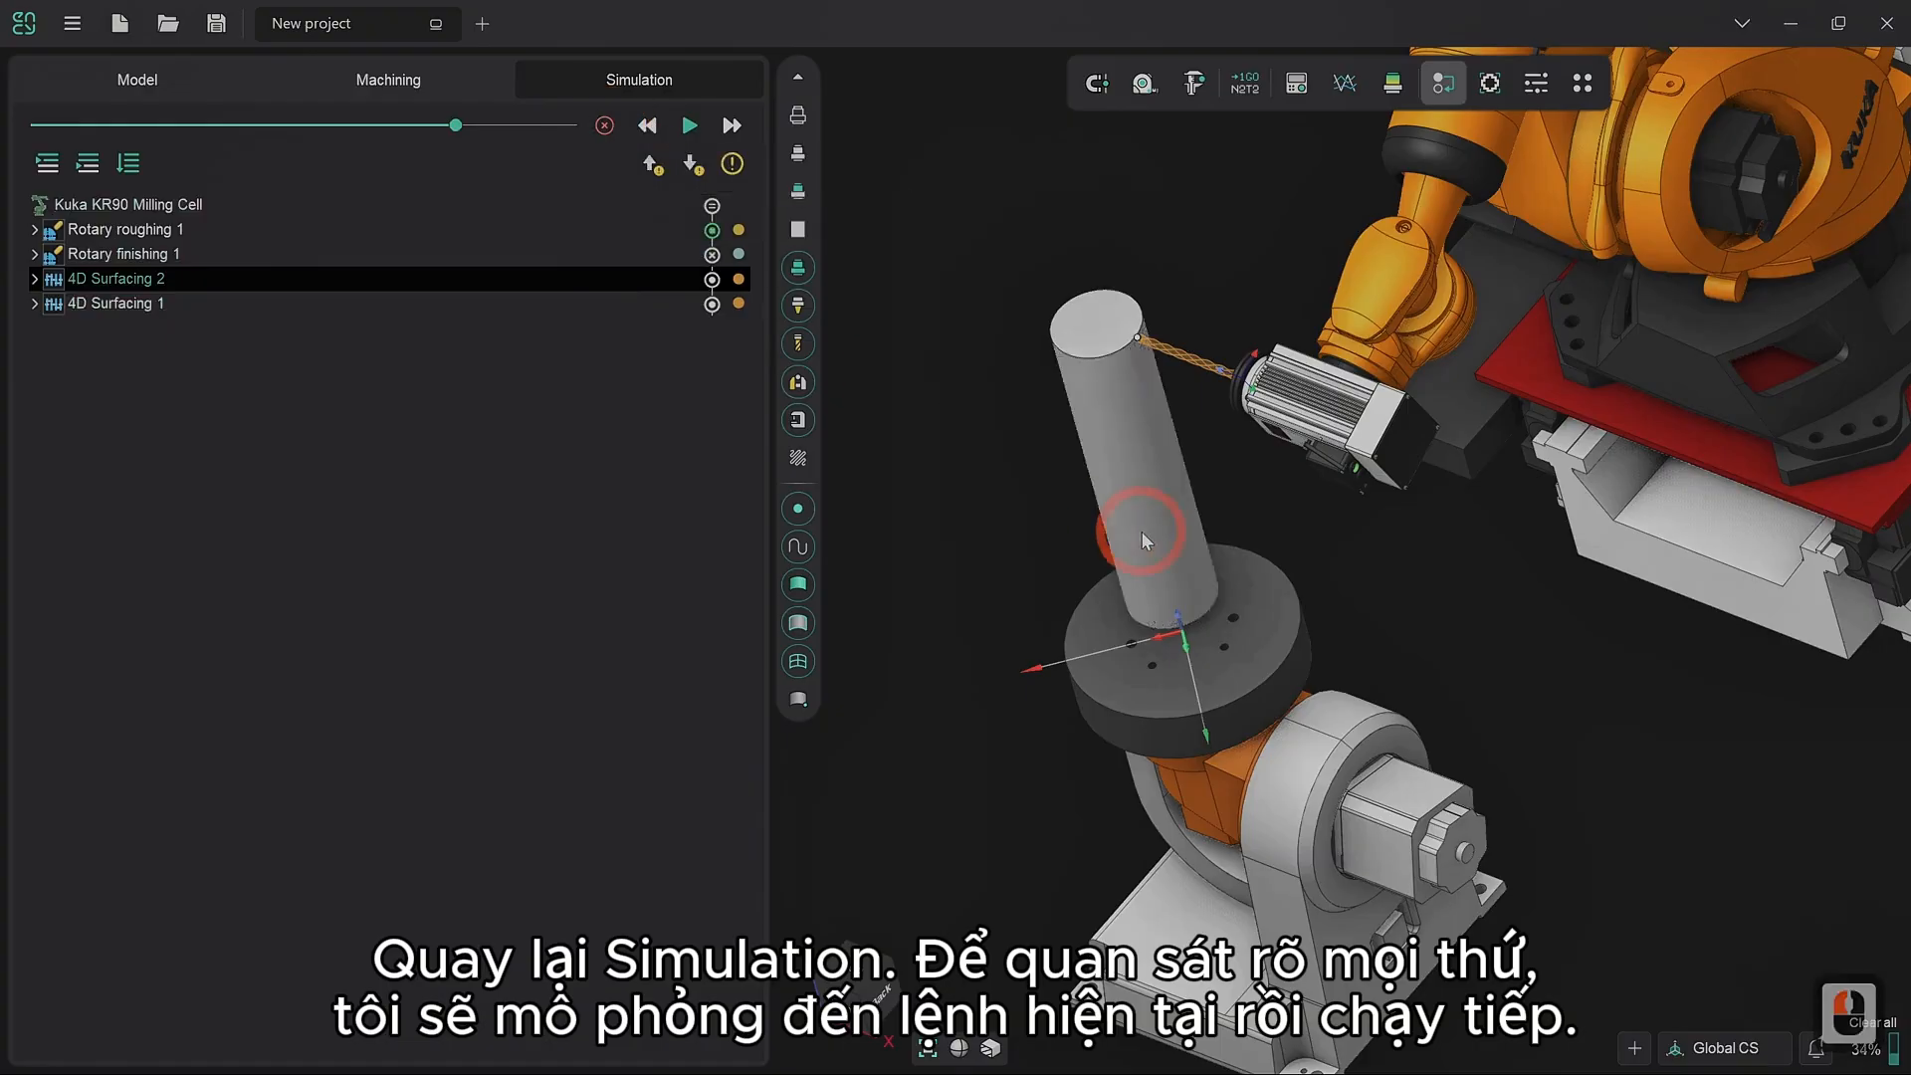
click(874, 998)
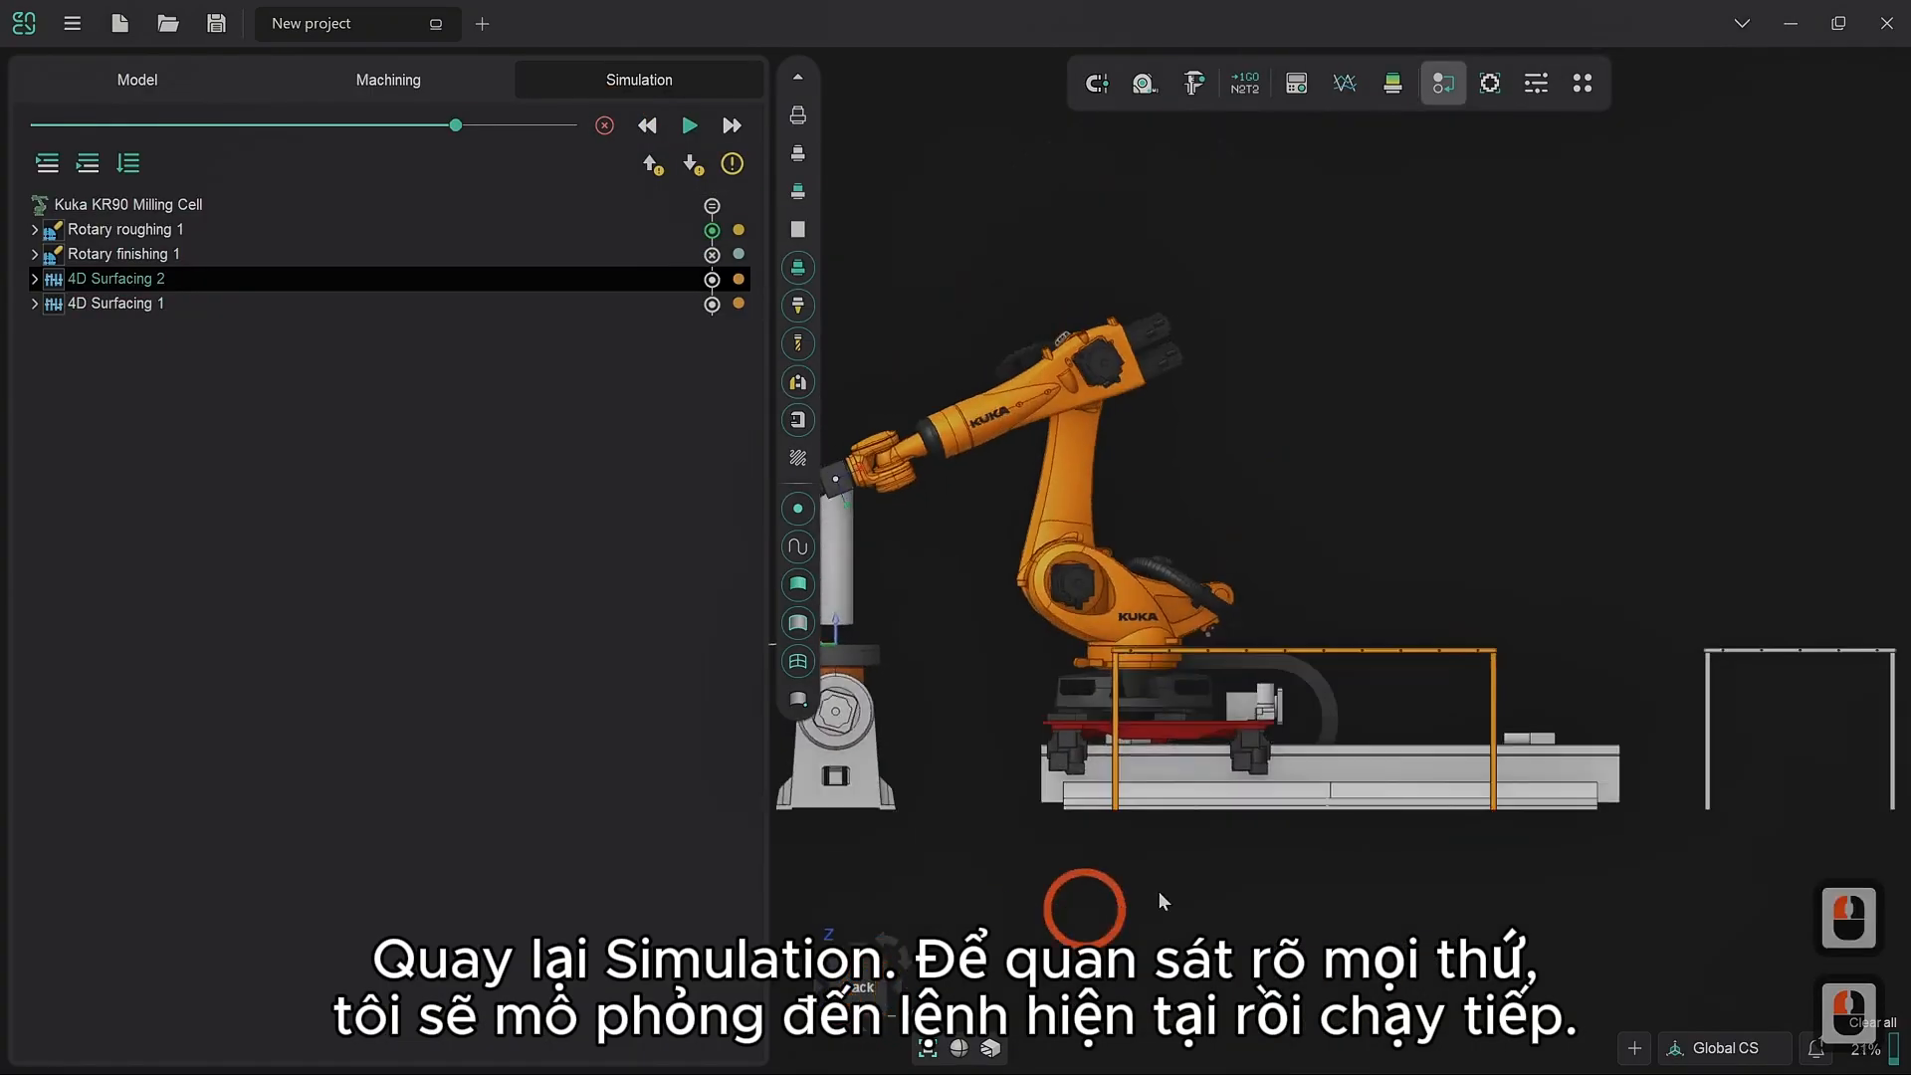
scroll(1194, 886, down, 1)
scroll(893, 607, up, 2)
scroll(971, 657, up, 2)
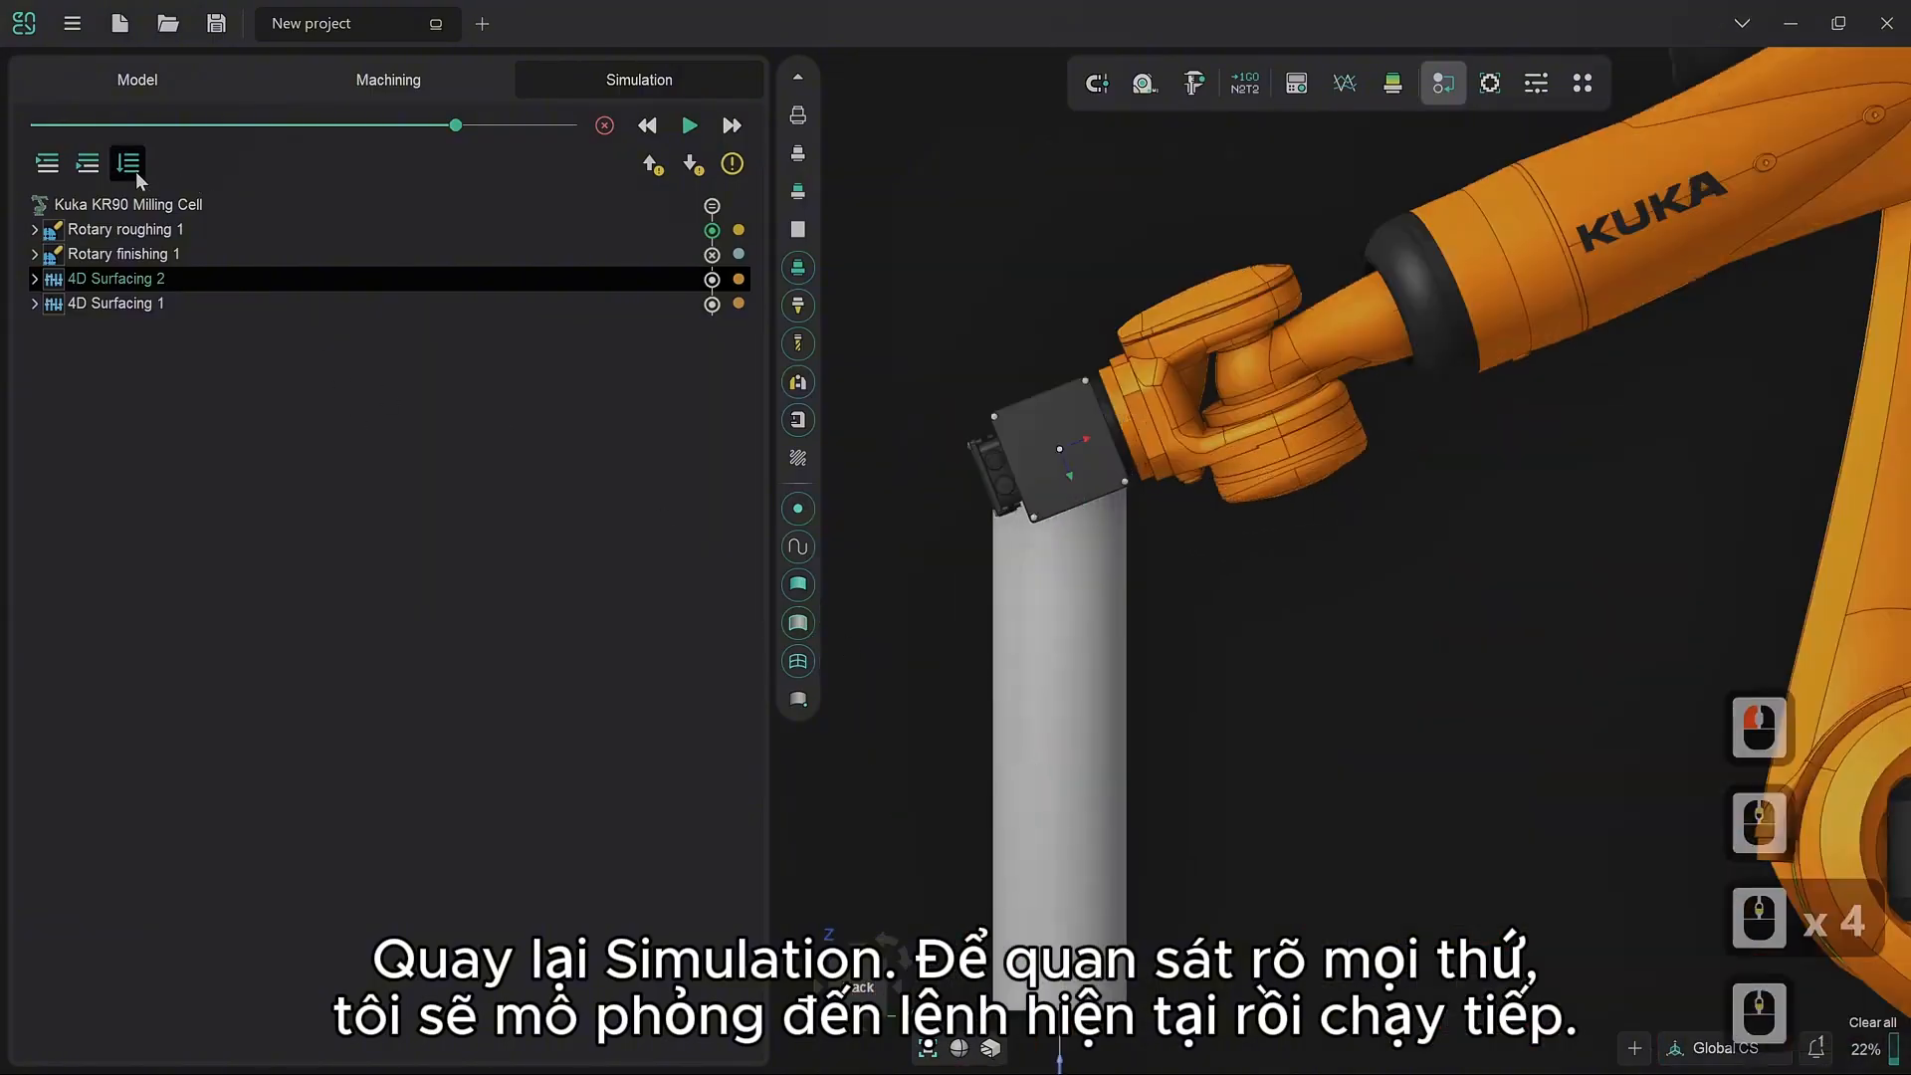
click(47, 163)
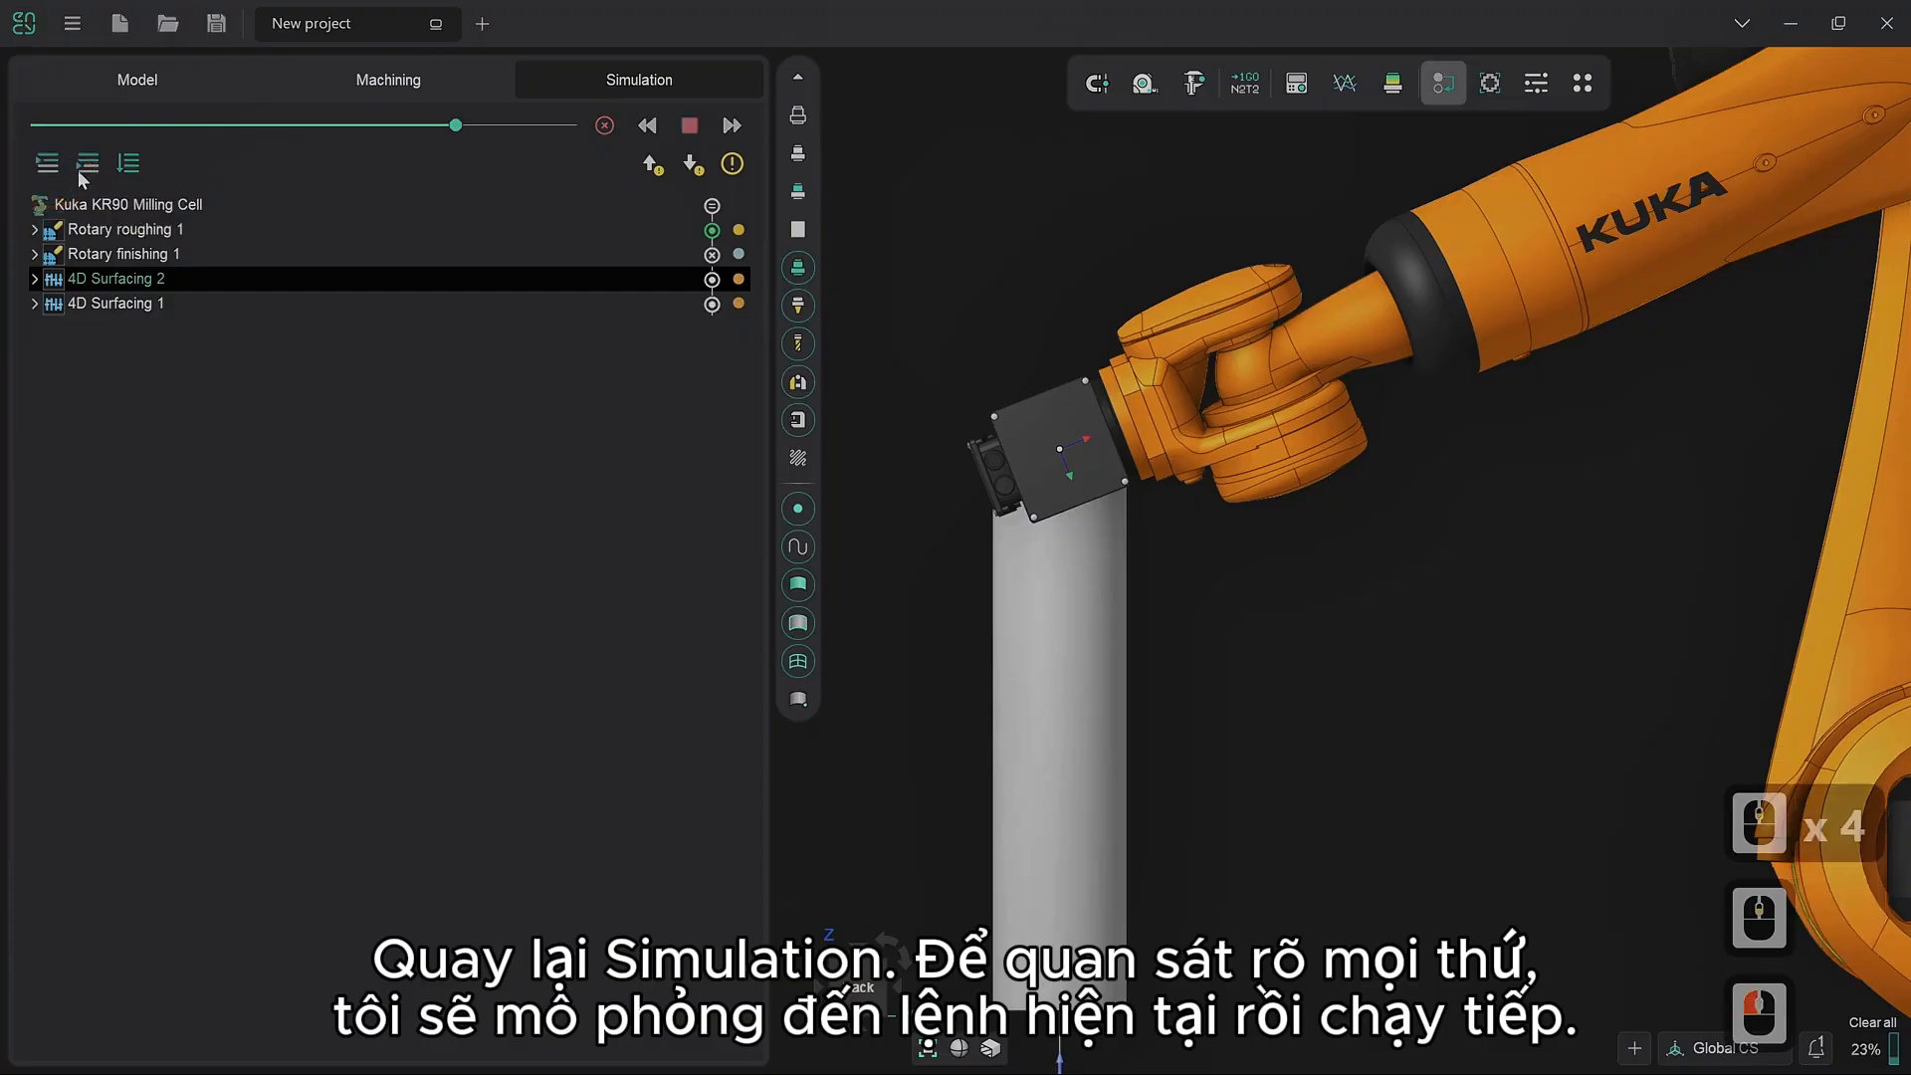
click(689, 125)
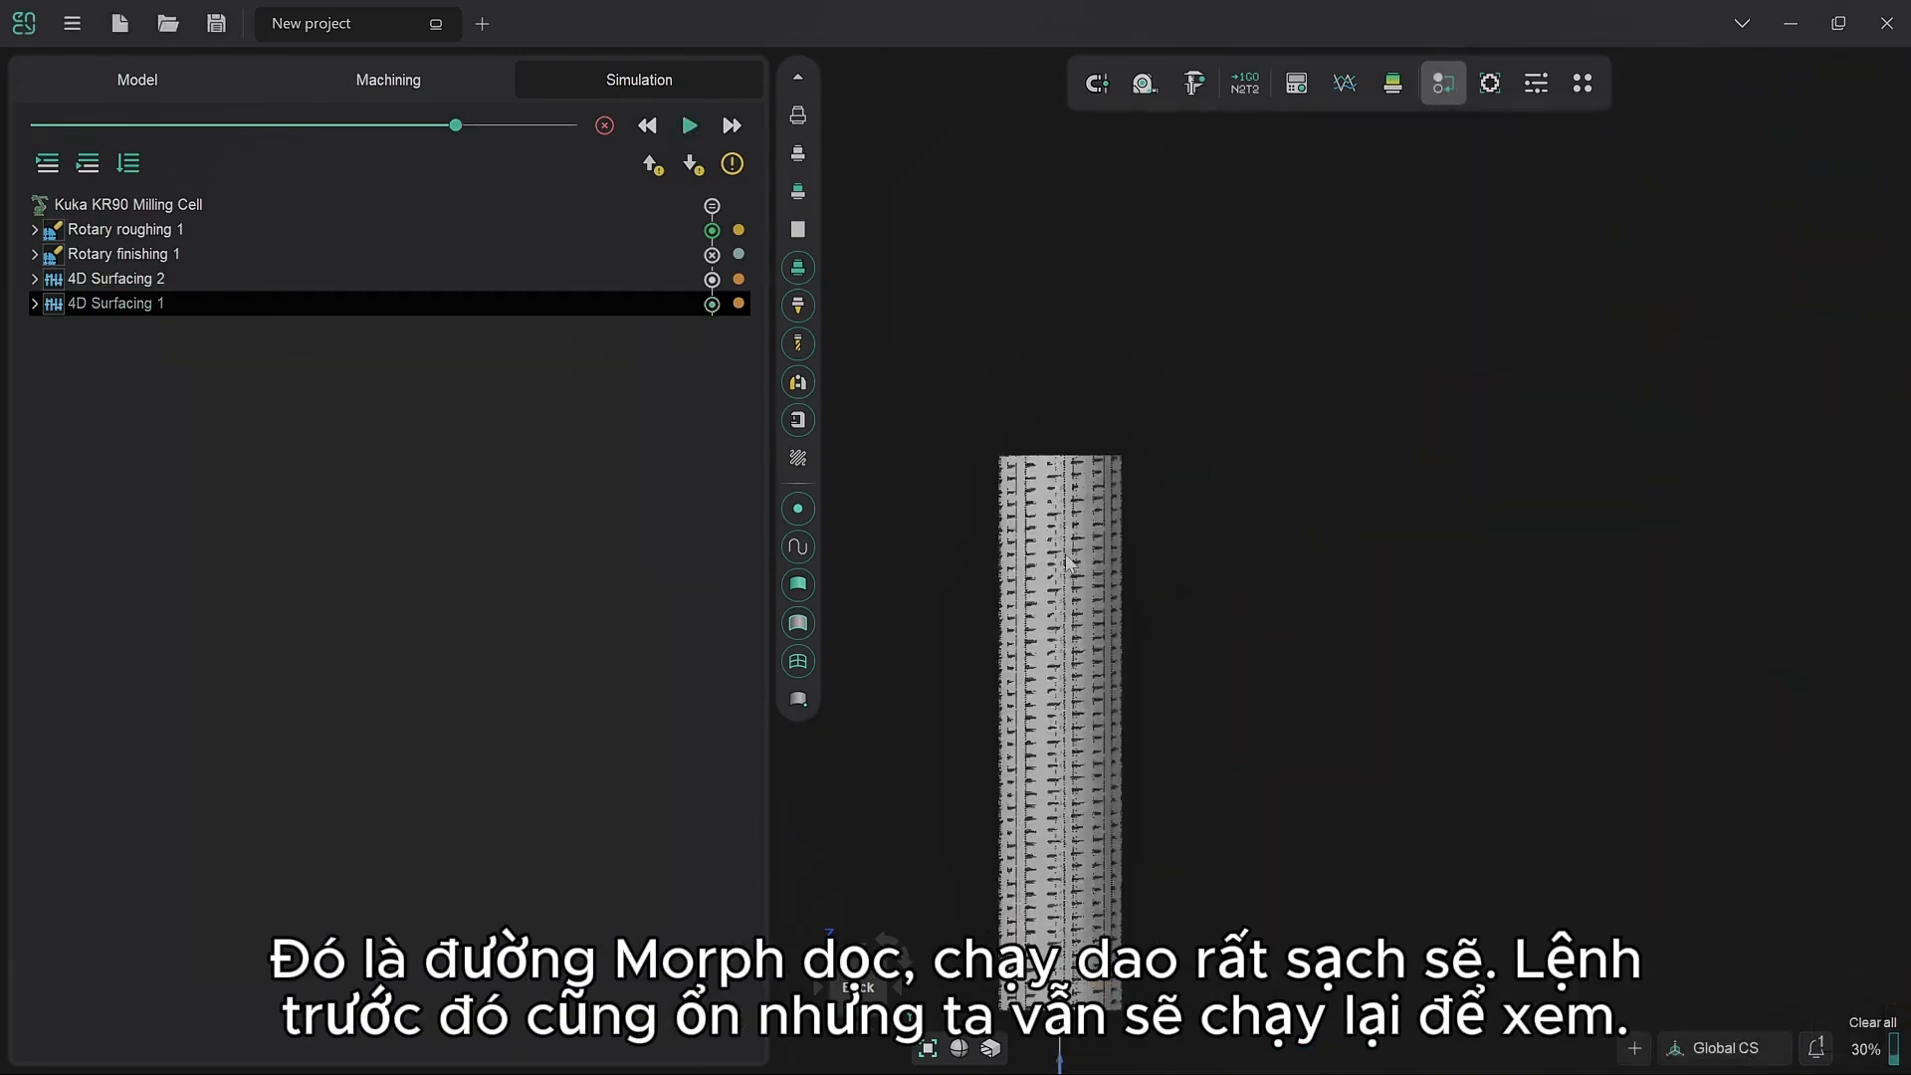
Step: Examine the cut simulated for 4D Surfacing 1 along the column, up close at its upper end
scroll(1152, 583, down, 2)
right_drag(1153, 582, 1164, 754)
scroll(1165, 754, down, 1)
scroll(1164, 755, down, 2)
scroll(1039, 546, up, 6)
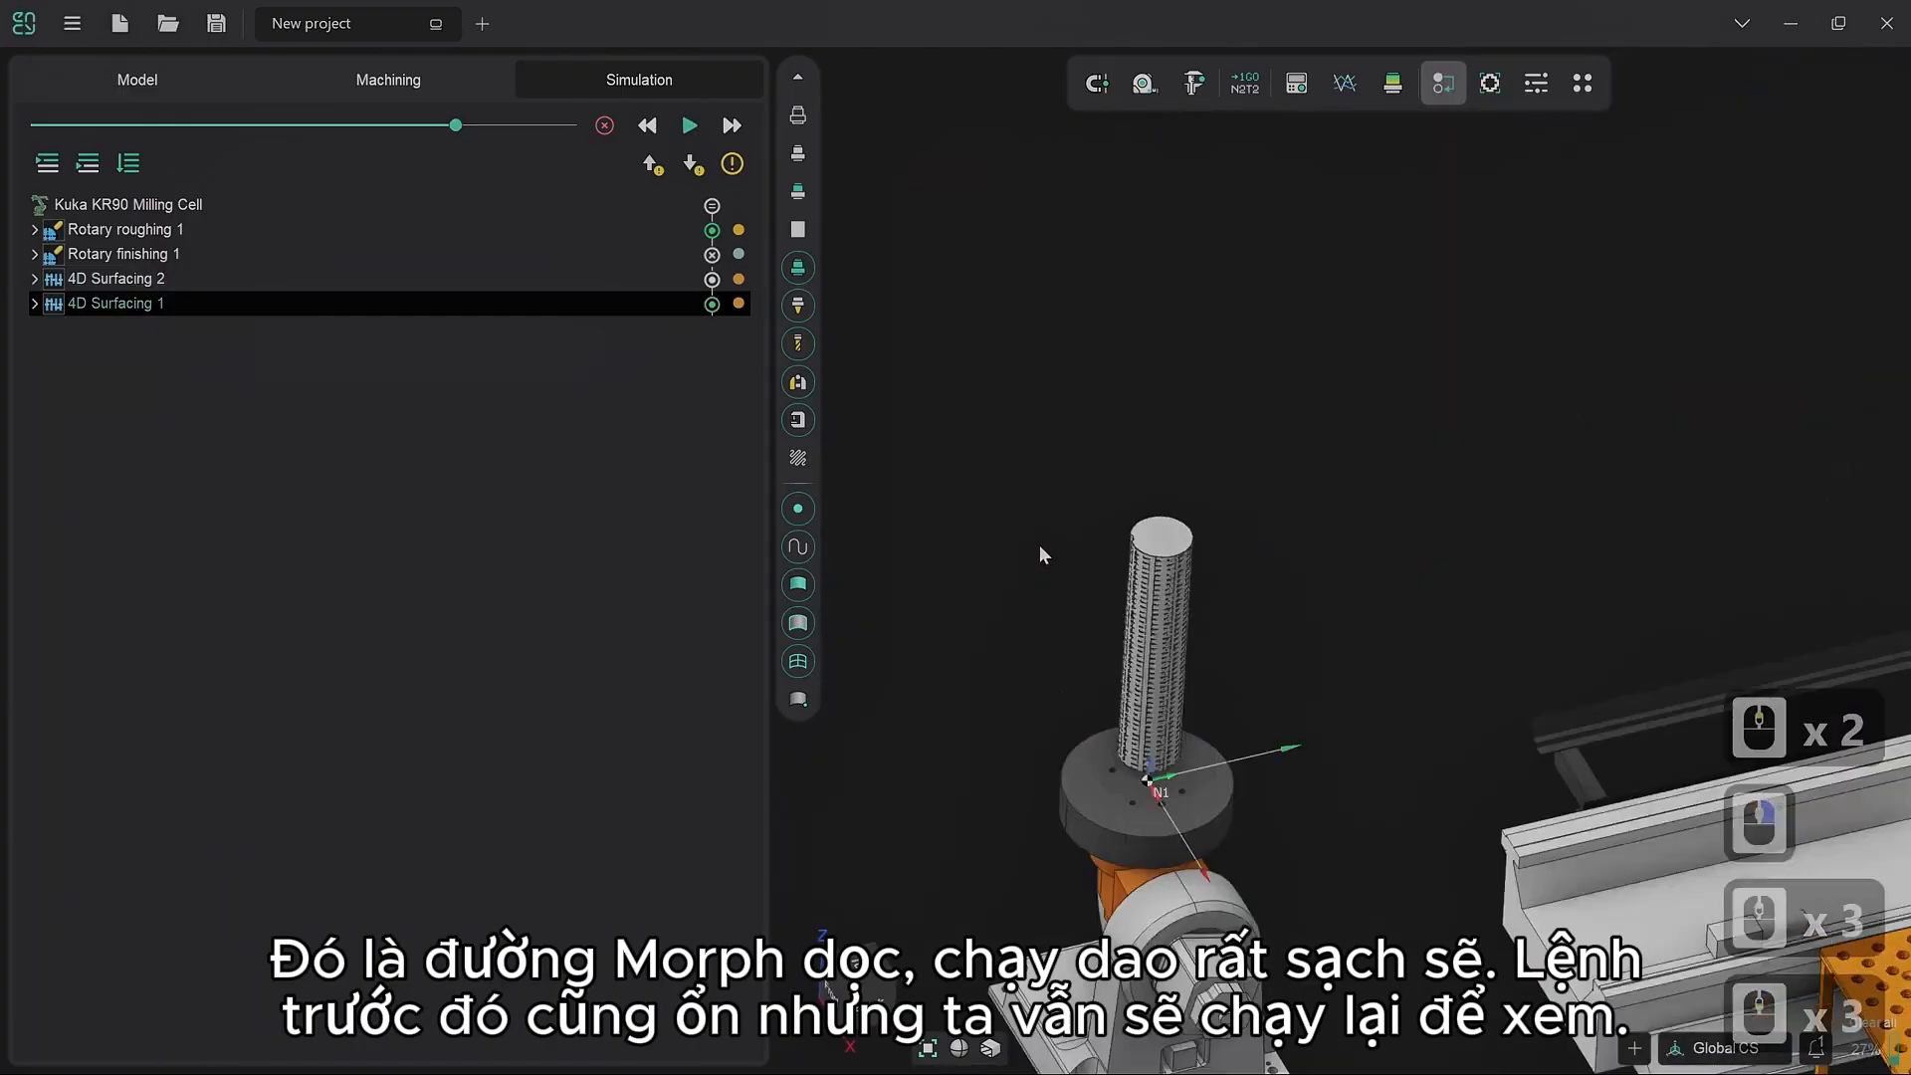
mouse_move(1120, 631)
right_down()
mouse_move(1175, 636)
mouse_move(1125, 631)
right_up()
scroll(1119, 631, down, 3)
scroll(983, 595, up, 4)
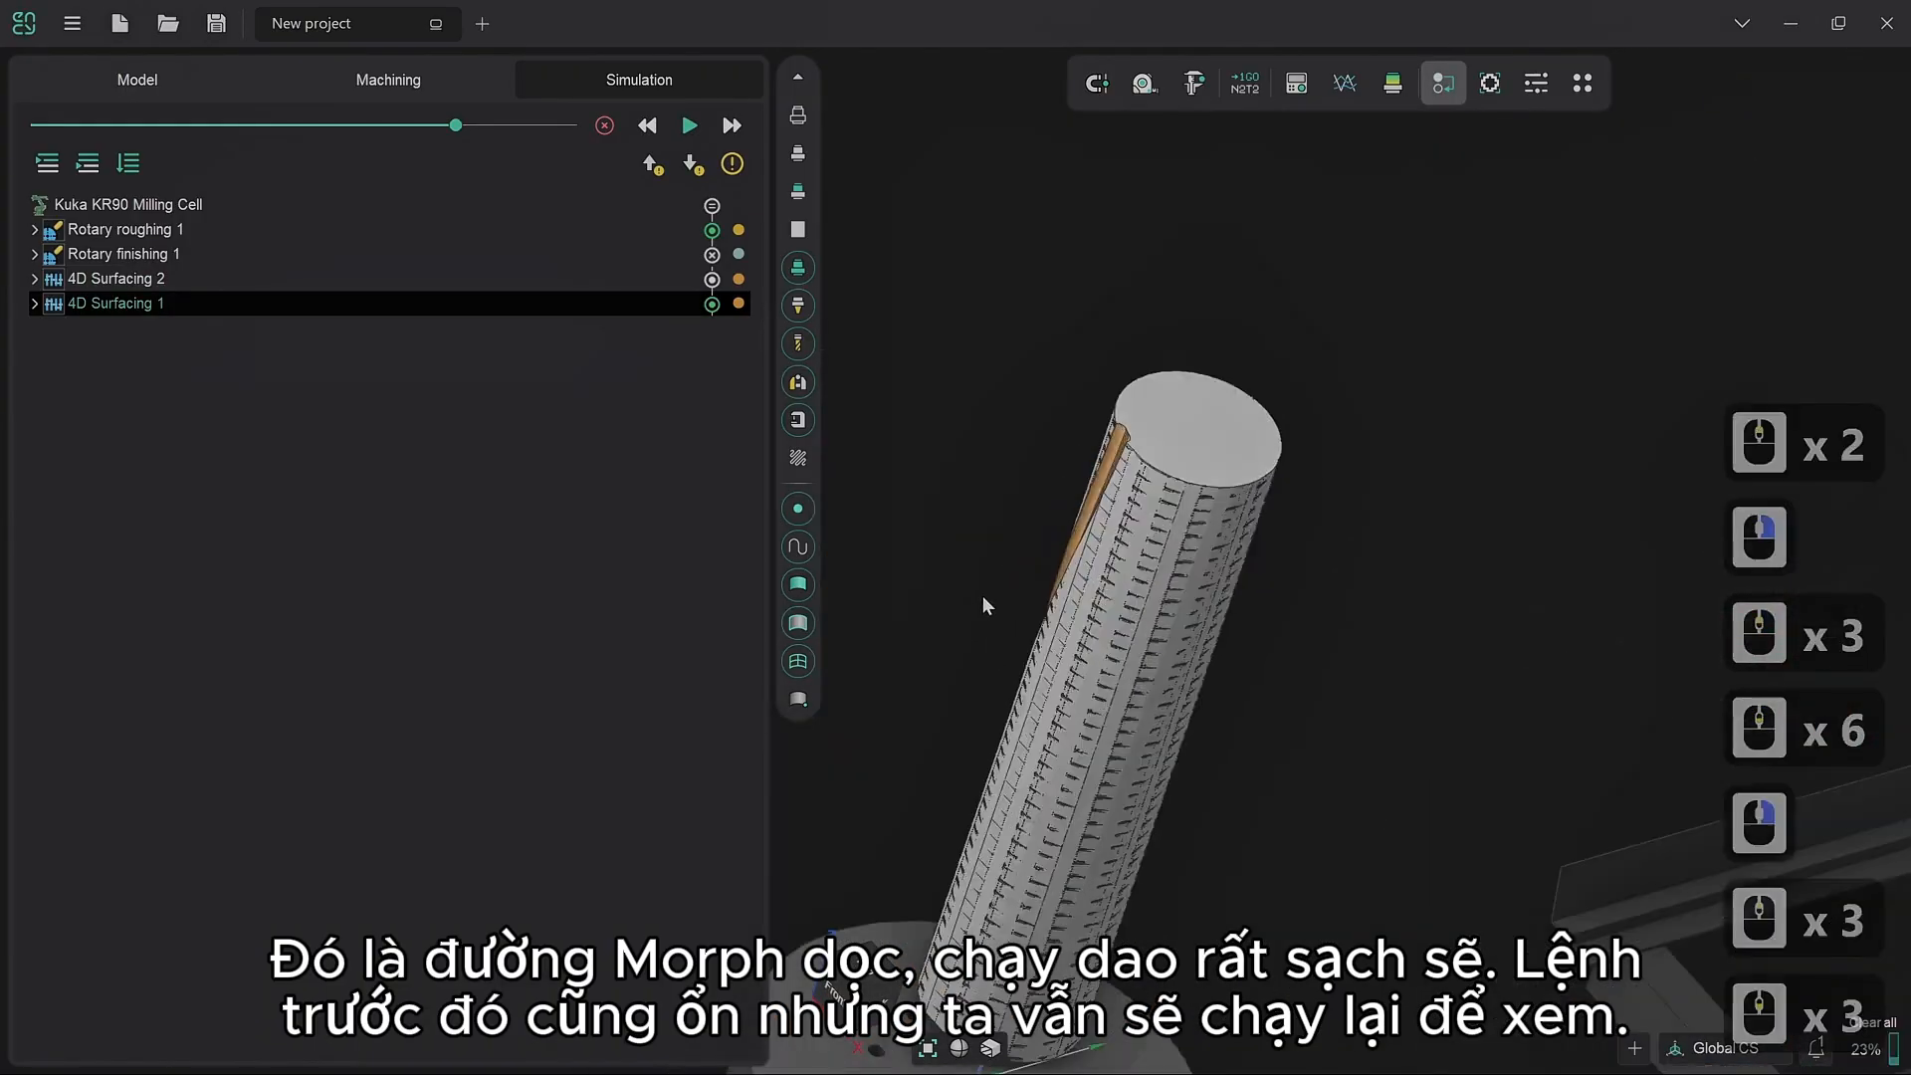
right_drag(983, 595, 1126, 509)
scroll(1126, 509, down, 2)
scroll(936, 430, up, 4)
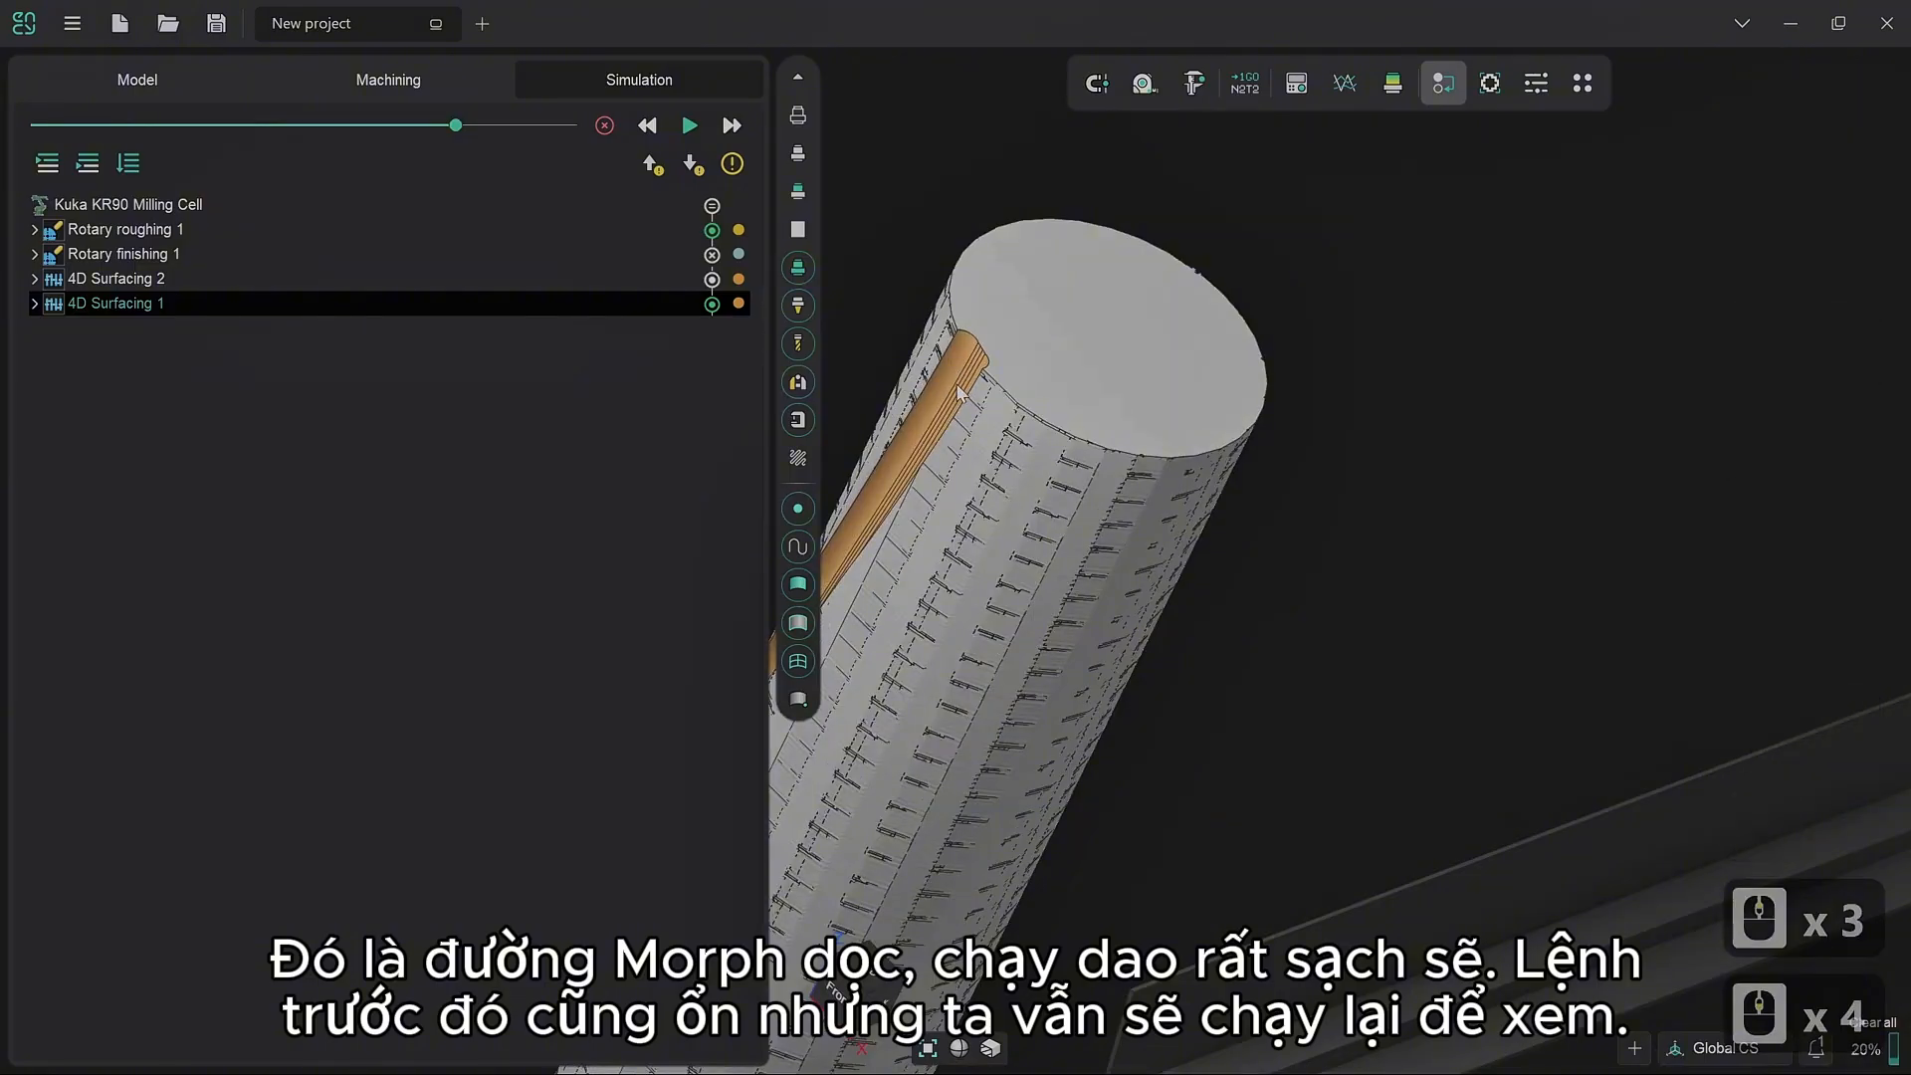
Step: Simulate 4D Surfacing 2 and inspect where the flute cut meets the narrow face's cut
click(617, 285)
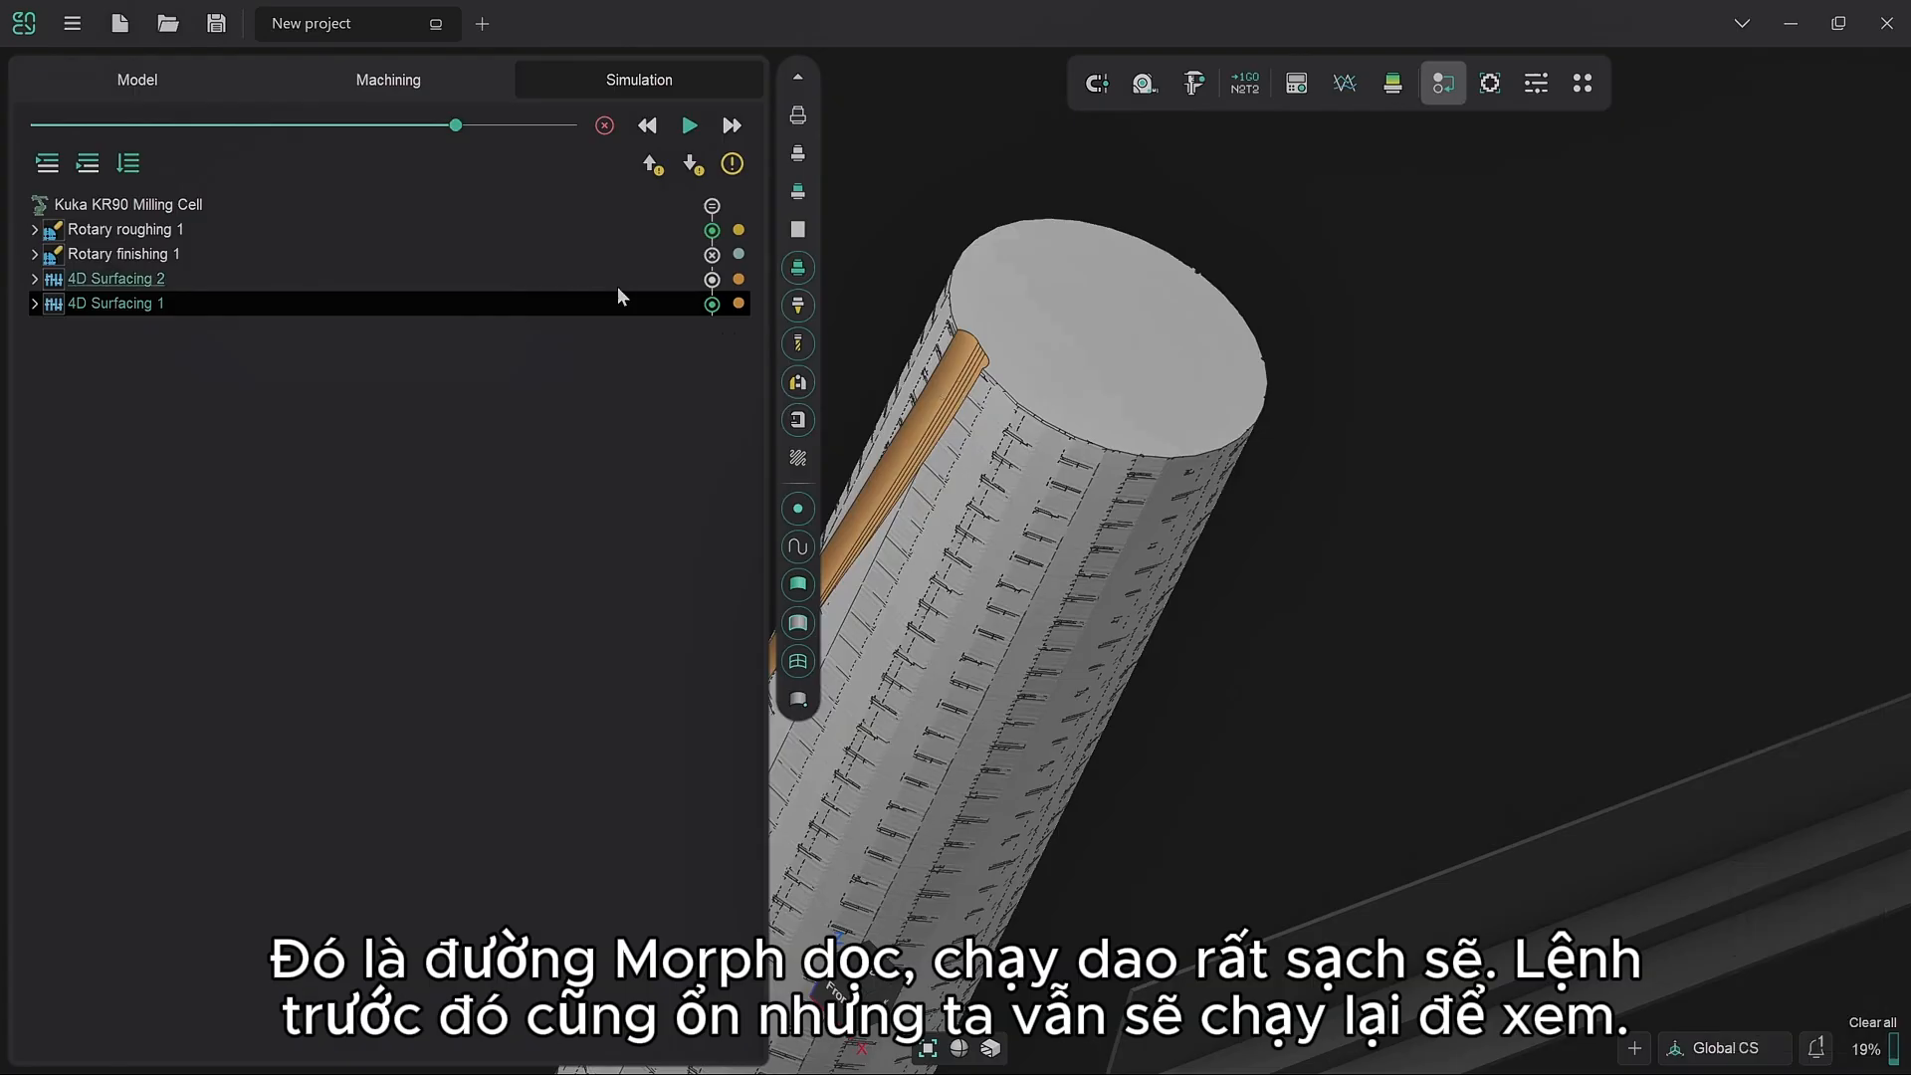
scroll(1115, 486, down, 3)
right_drag(1115, 487, 1005, 413)
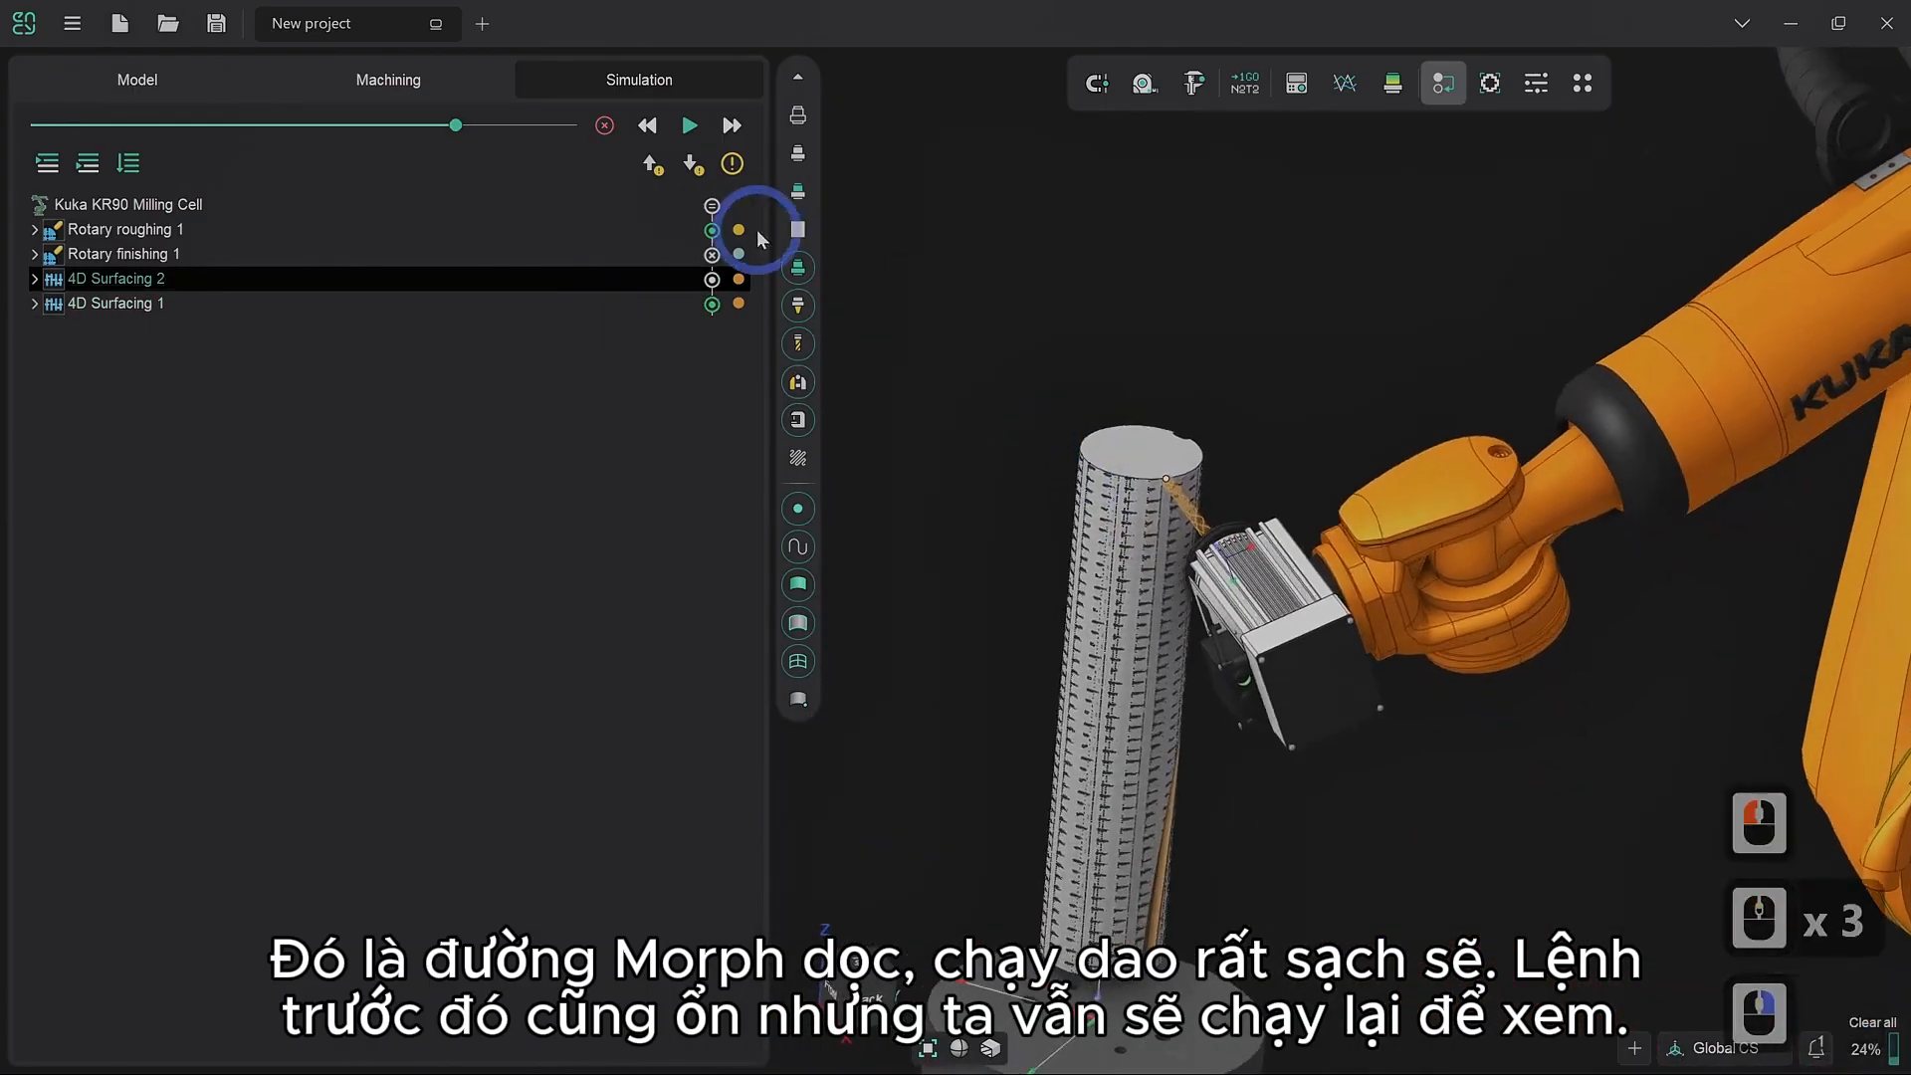
click(687, 126)
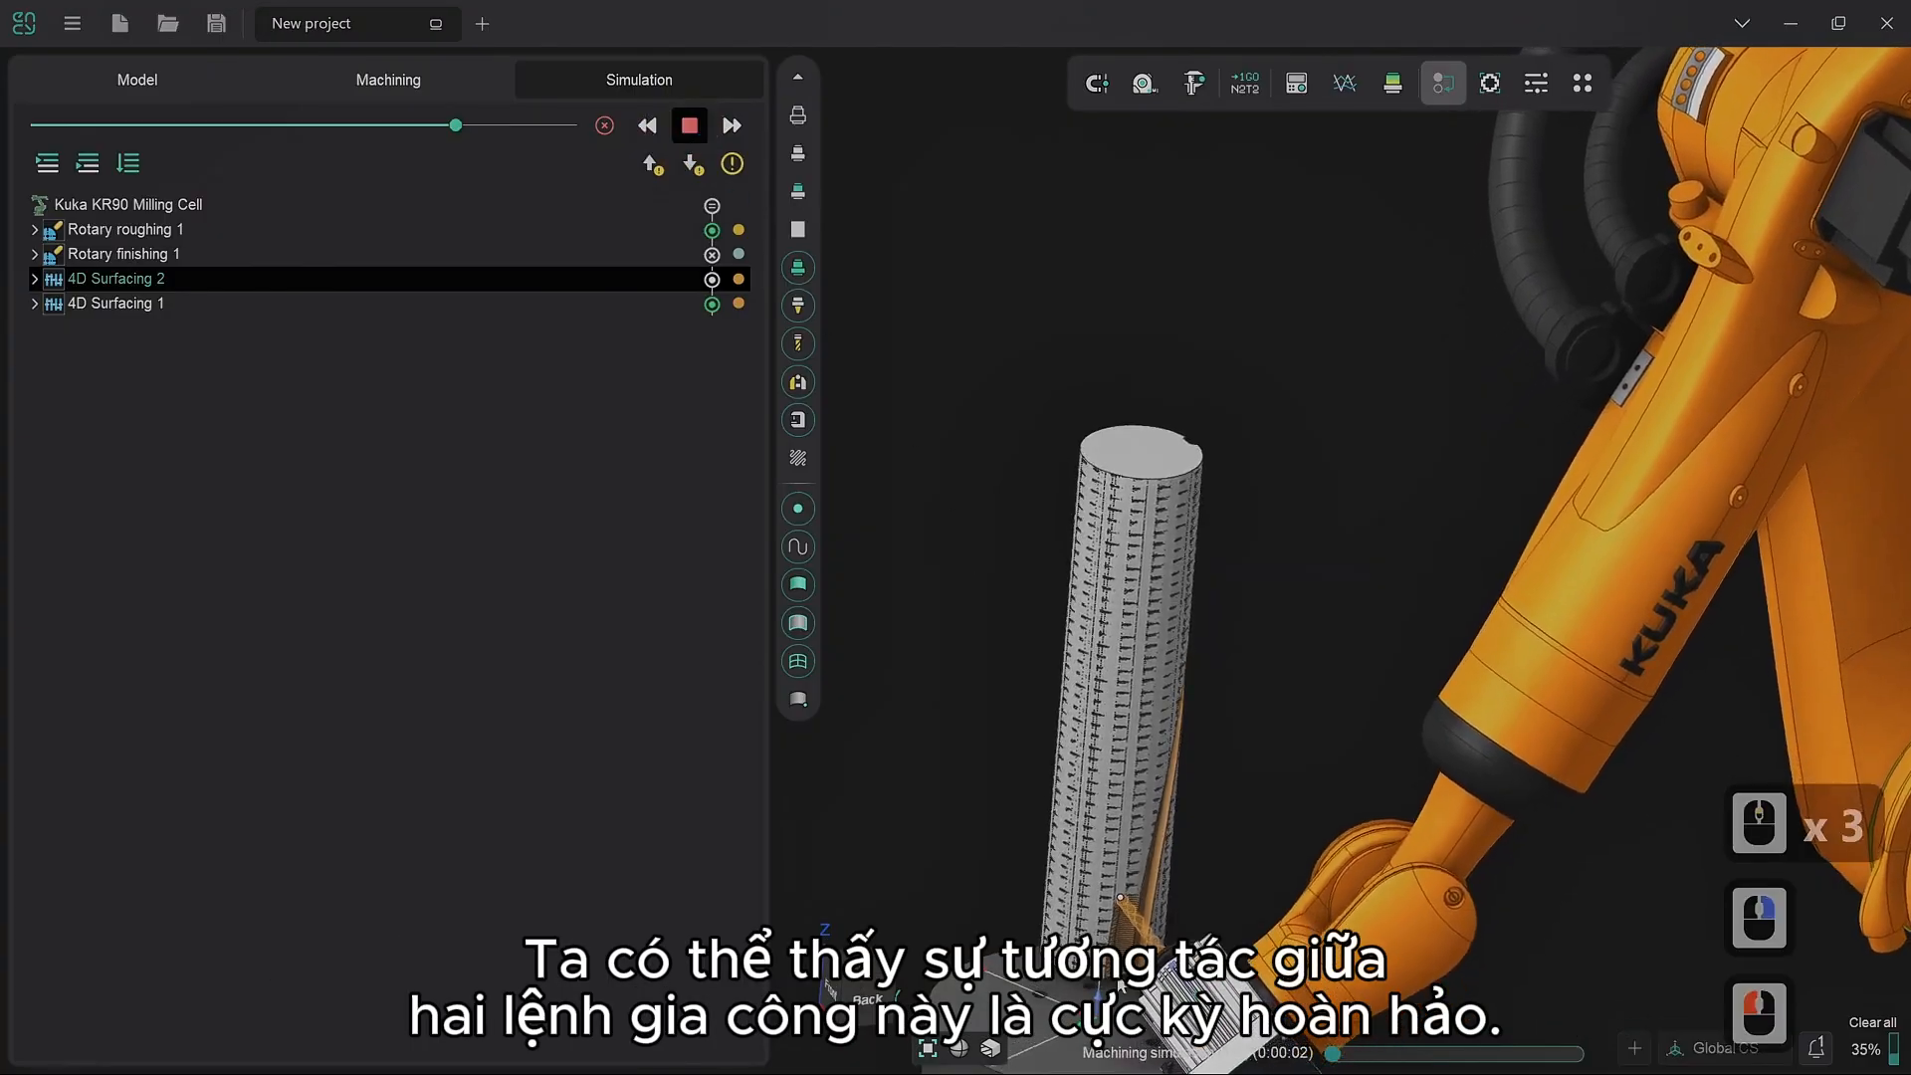
scroll(1116, 977, up, 3)
scroll(1116, 978, up, 1)
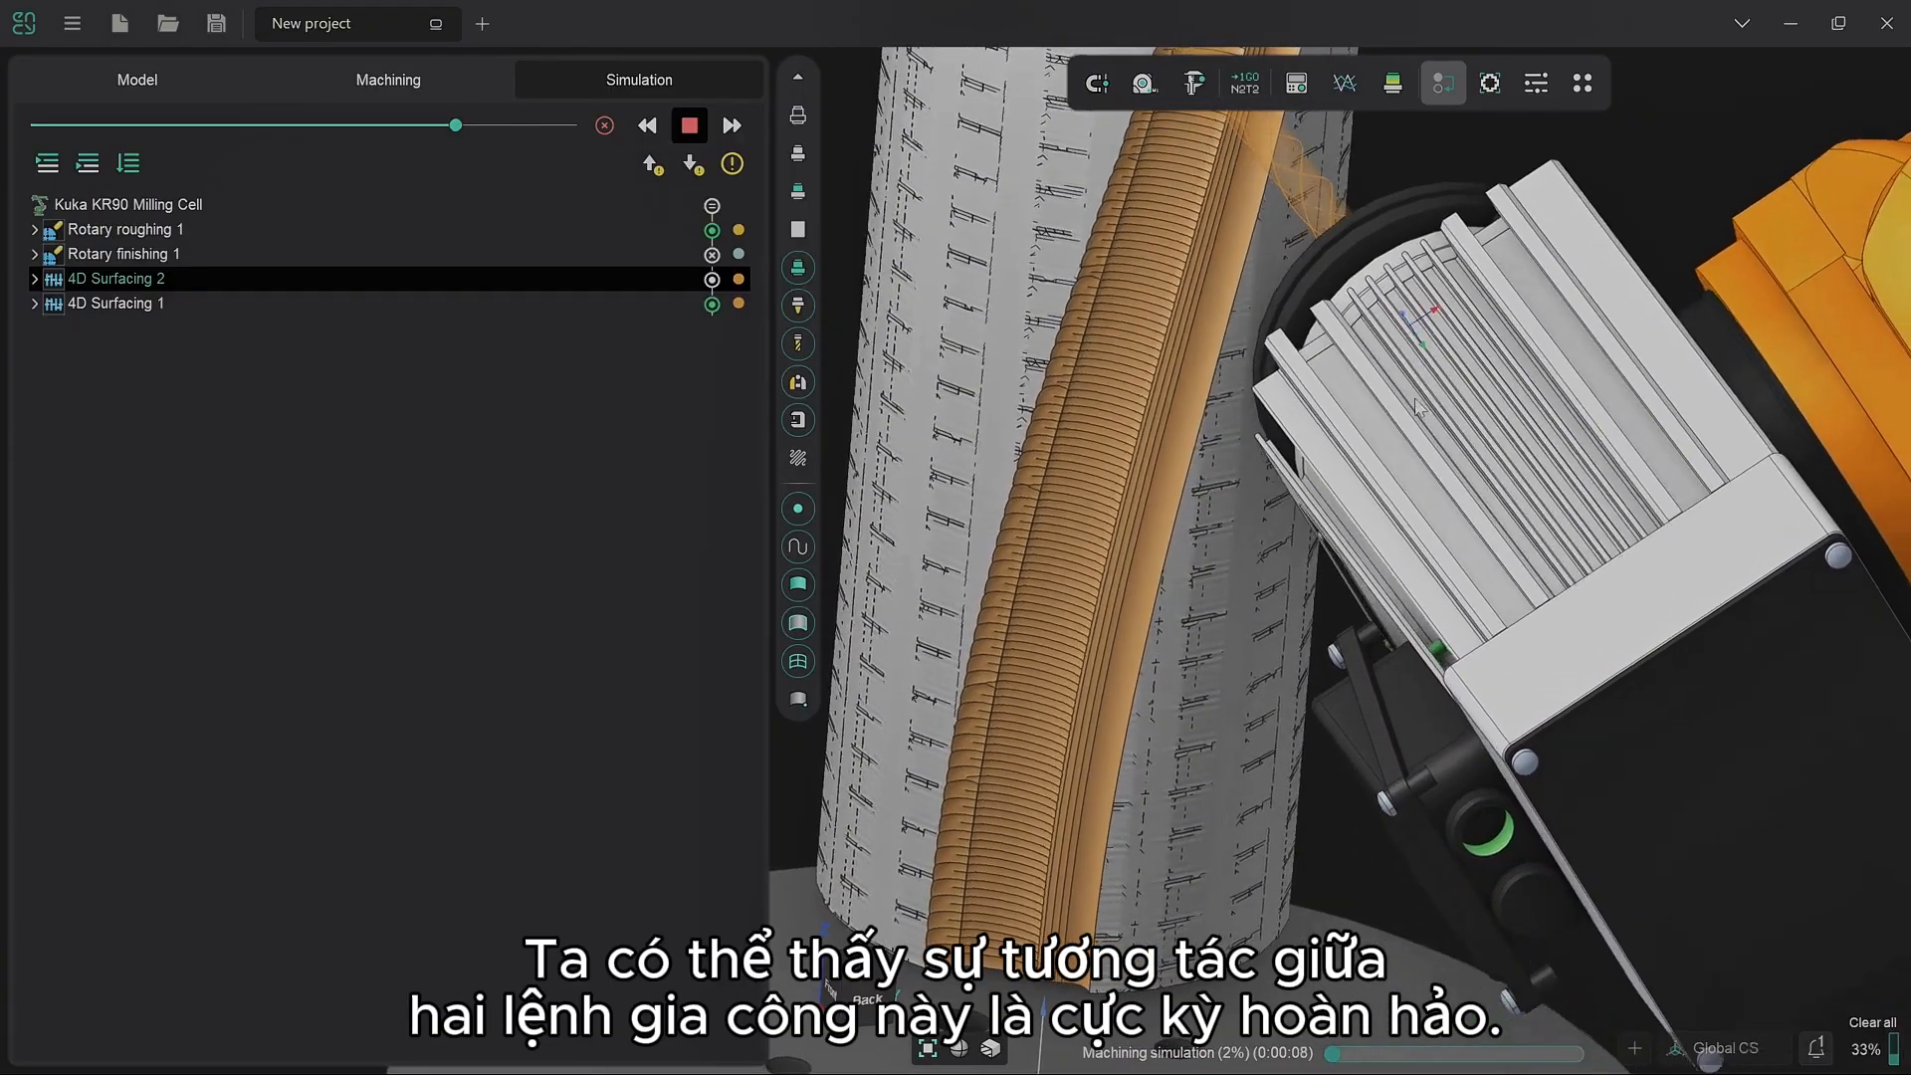
scroll(1101, 406, down, 3)
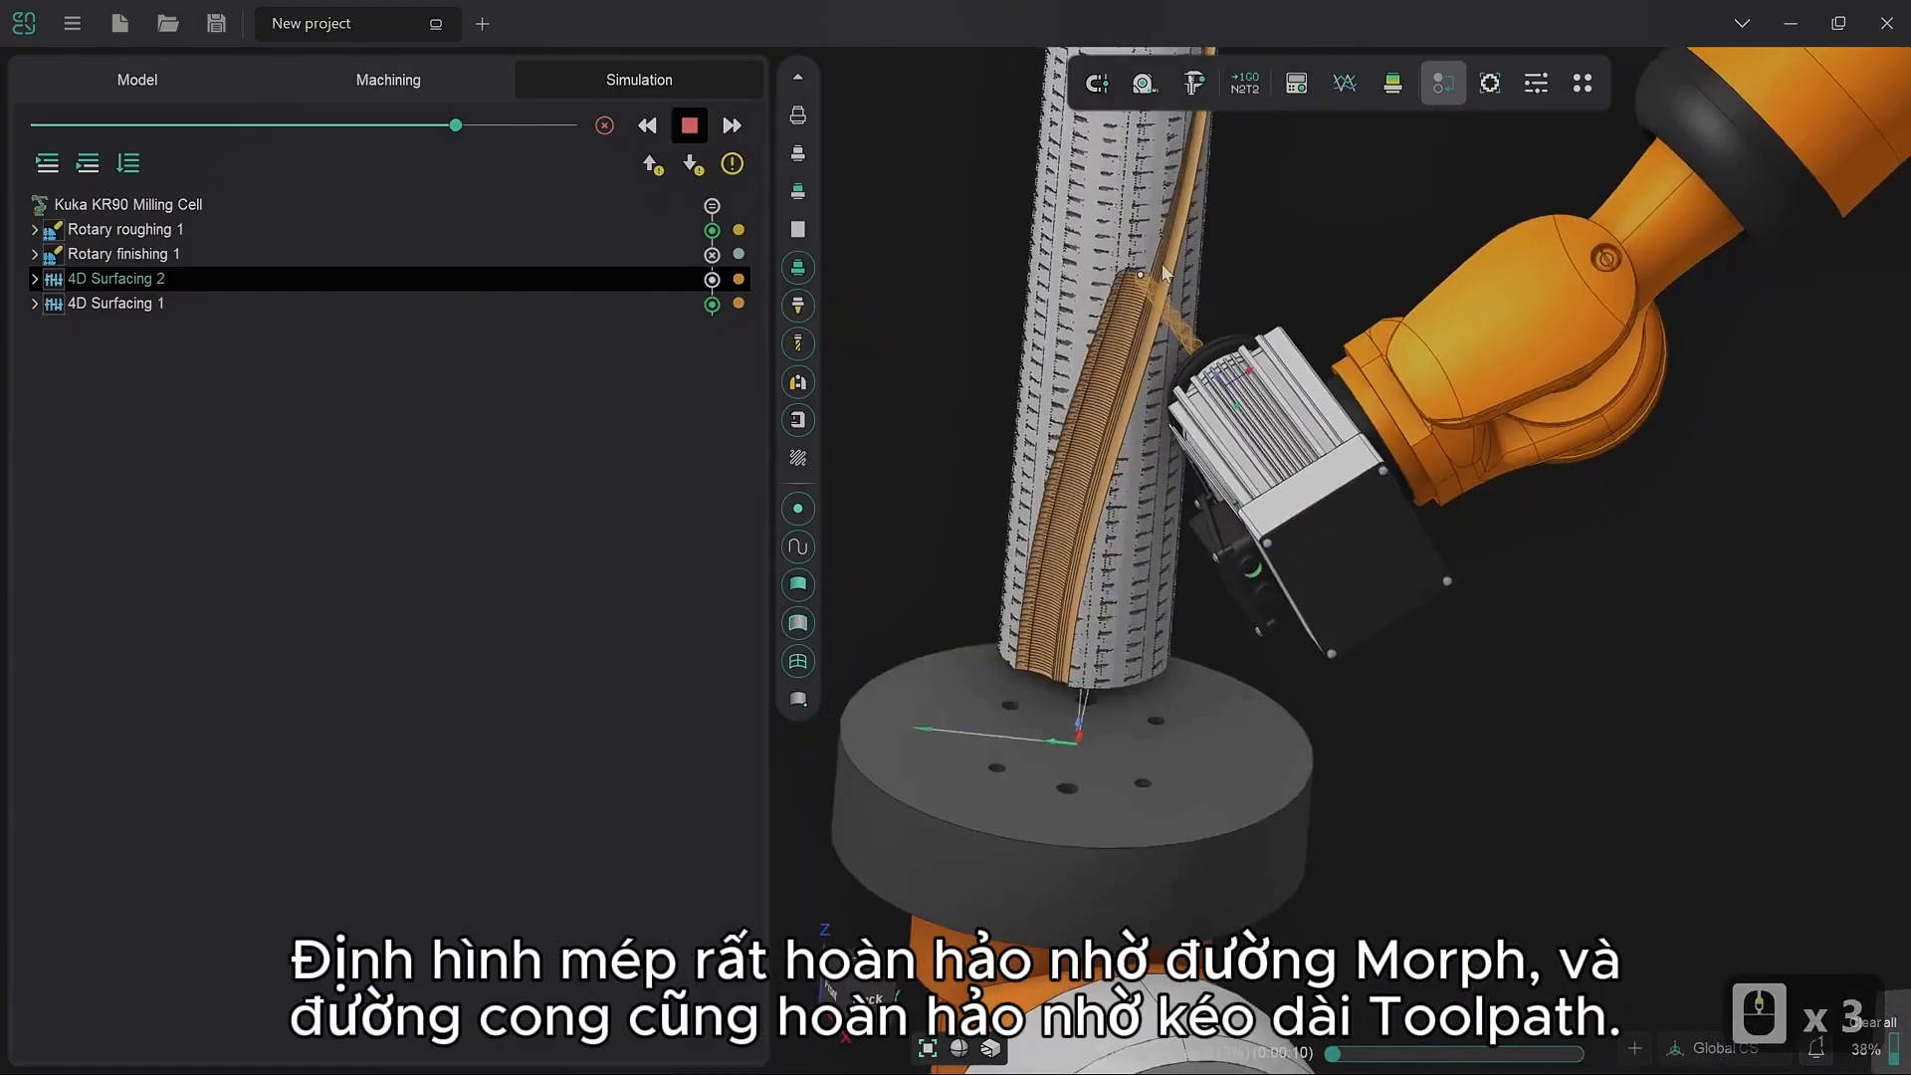